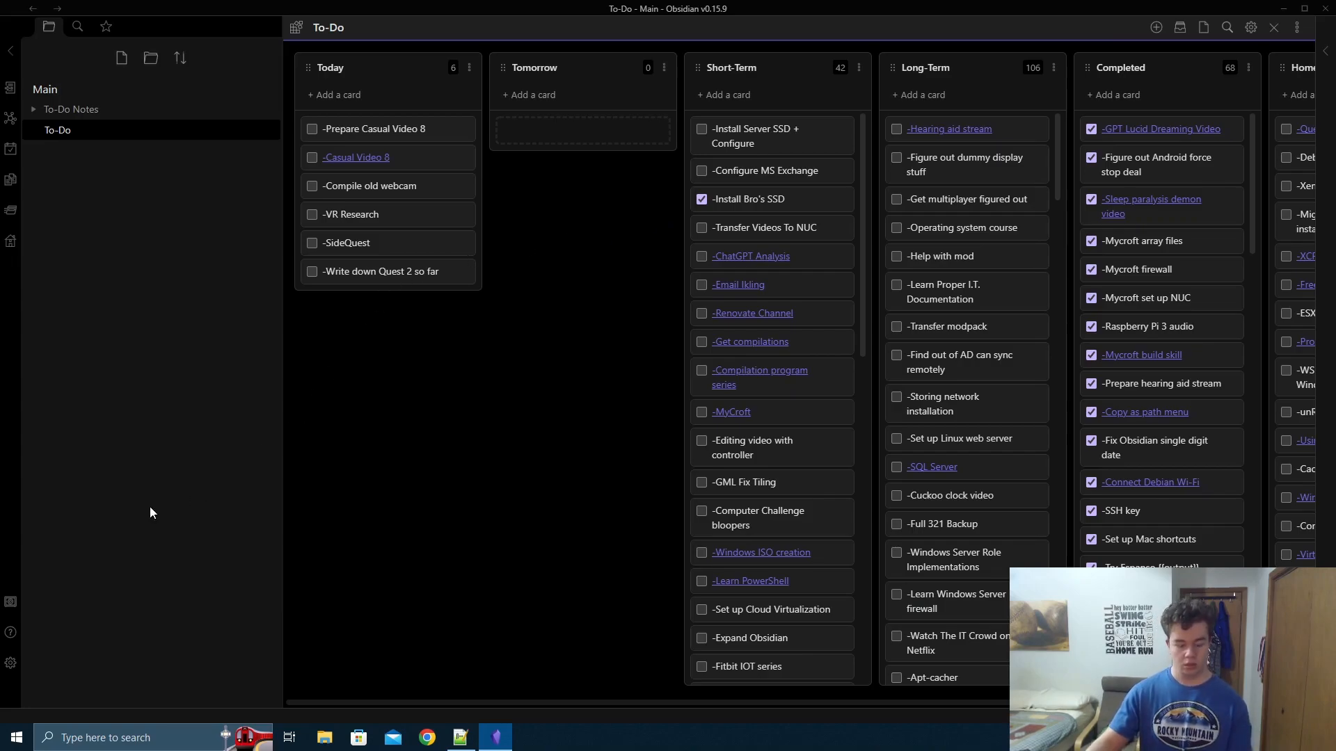
- Switch the To-Do board to its Markdown text view and start editing the Today list
key(ctrl+m)
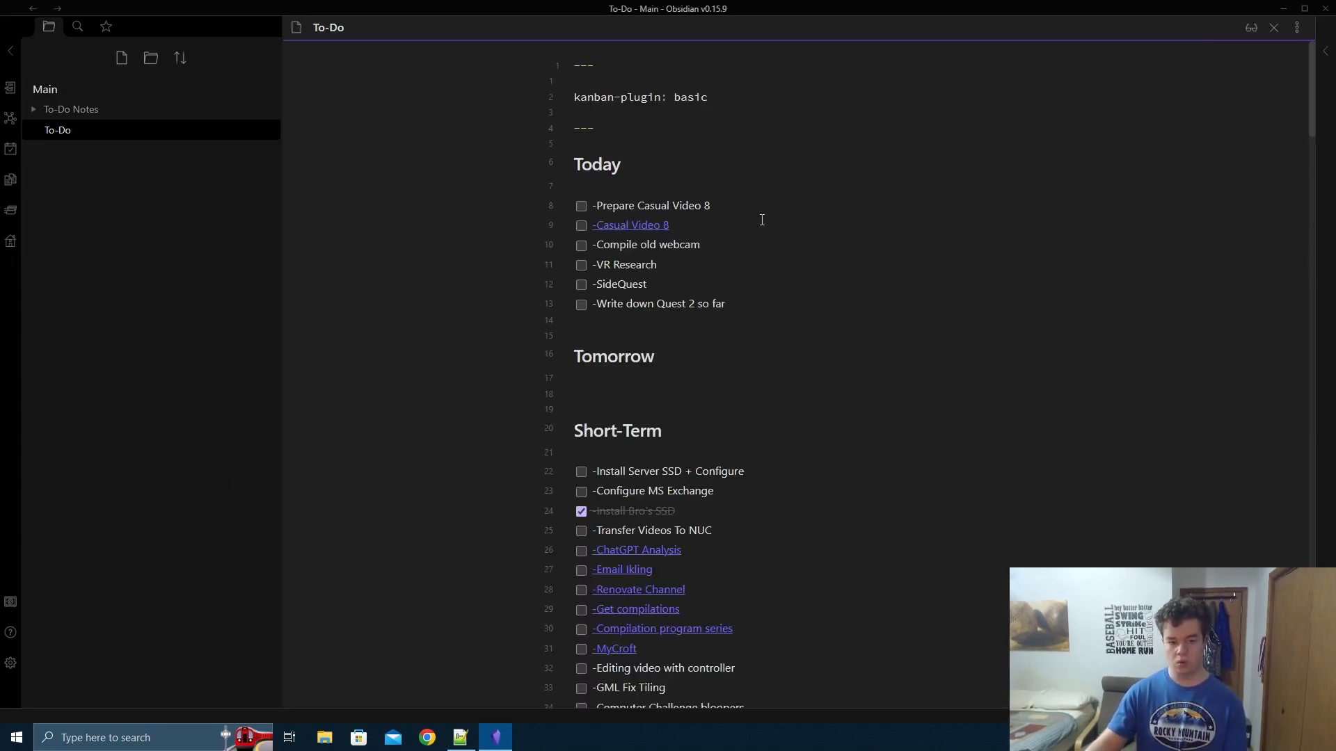
click(708, 189)
click(741, 198)
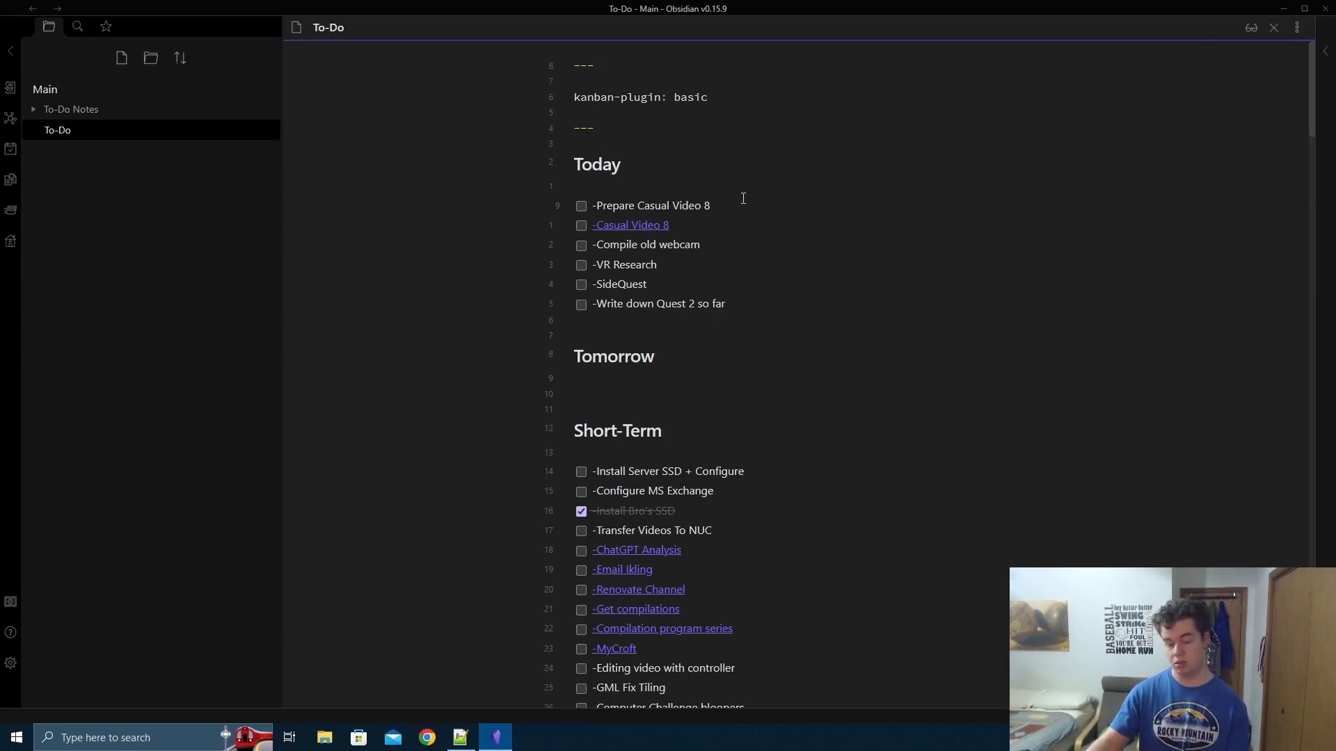
- Add an empty checkbox item under the Tomorrow heading using "- [ ]"
key(Down)
key(Down)
key(Down)
key(Down)
key(Down)
key(Down)
key(Down)
key(Down)
key(Down)
key(Down)
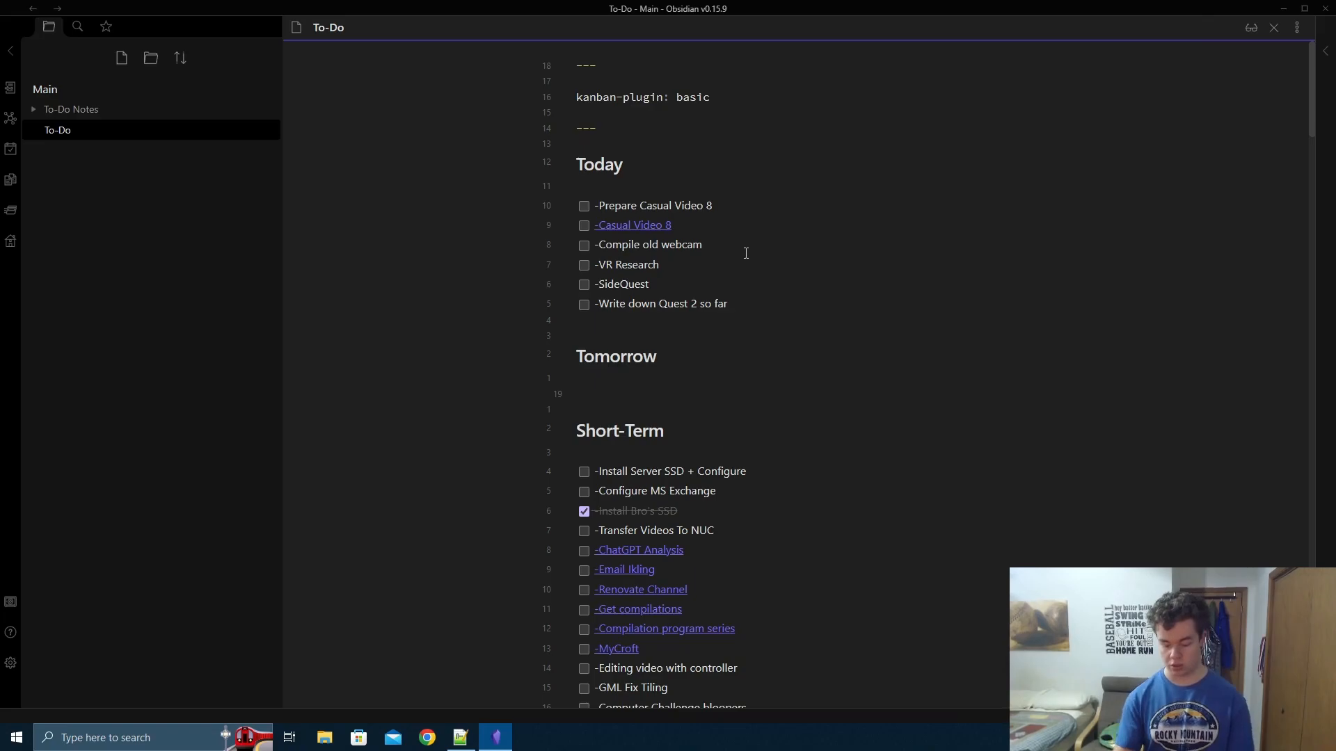
text(-)
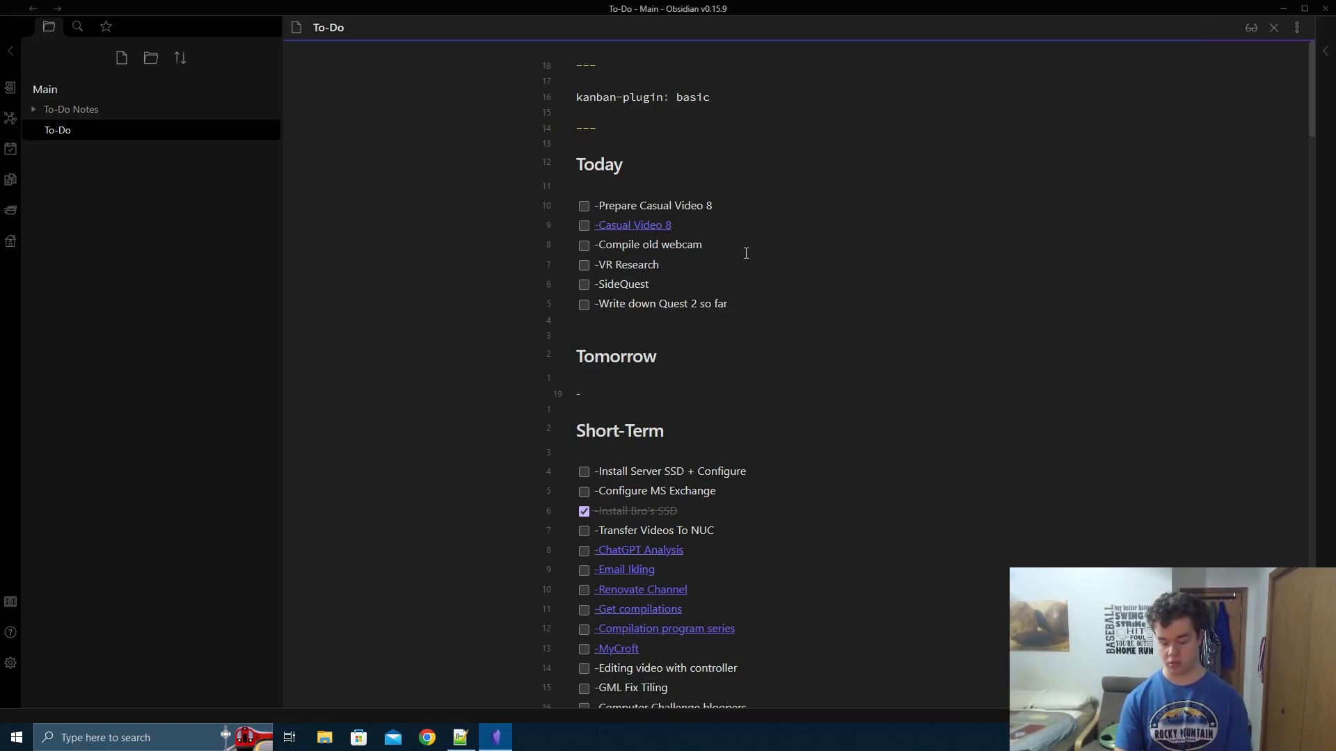
text( [ ])
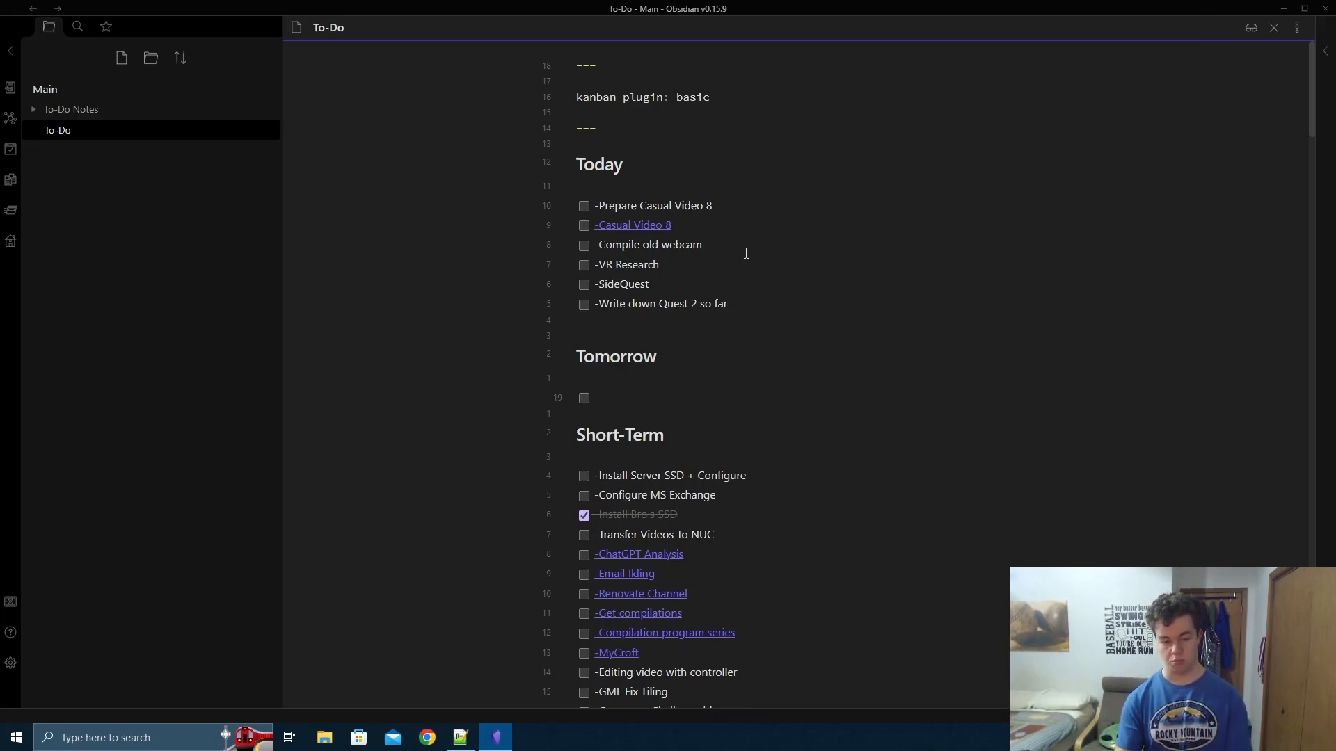
- Try italic formatting on the text "Hi there" in the new Tomorrow item, and erase the text
text(-)
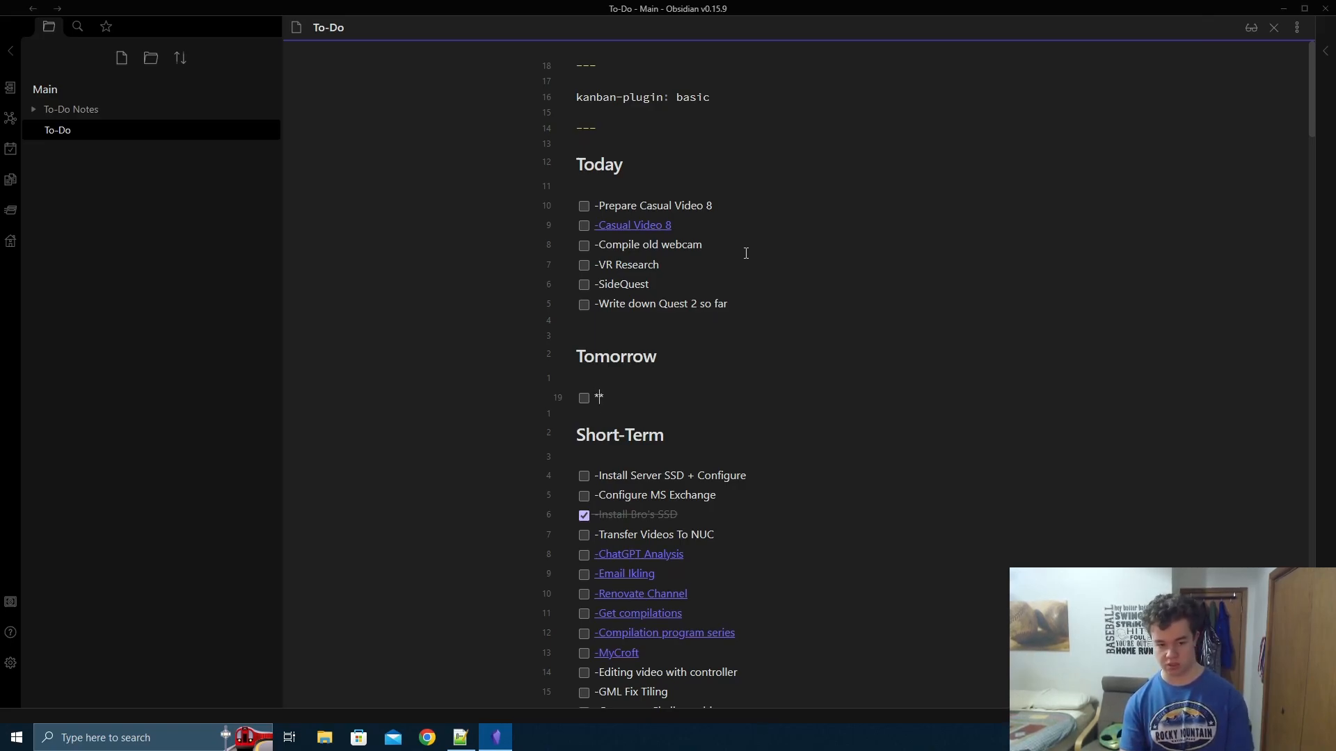
text(Hi there)
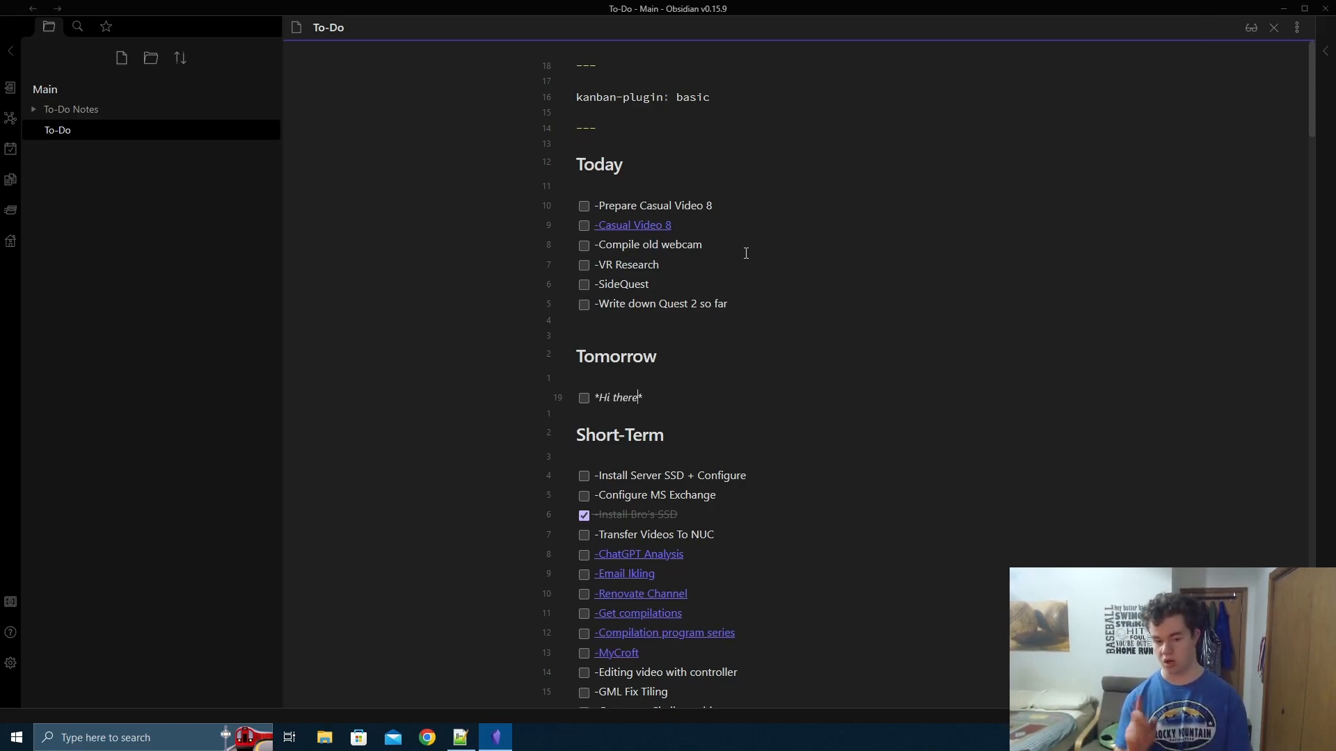
key(BackSpace)
key(BackSpace)
key(BackSpace)
key(BackSpace)
key(BackSpace)
key(BackSpace)
key(BackSpace)
key(BackSpace)
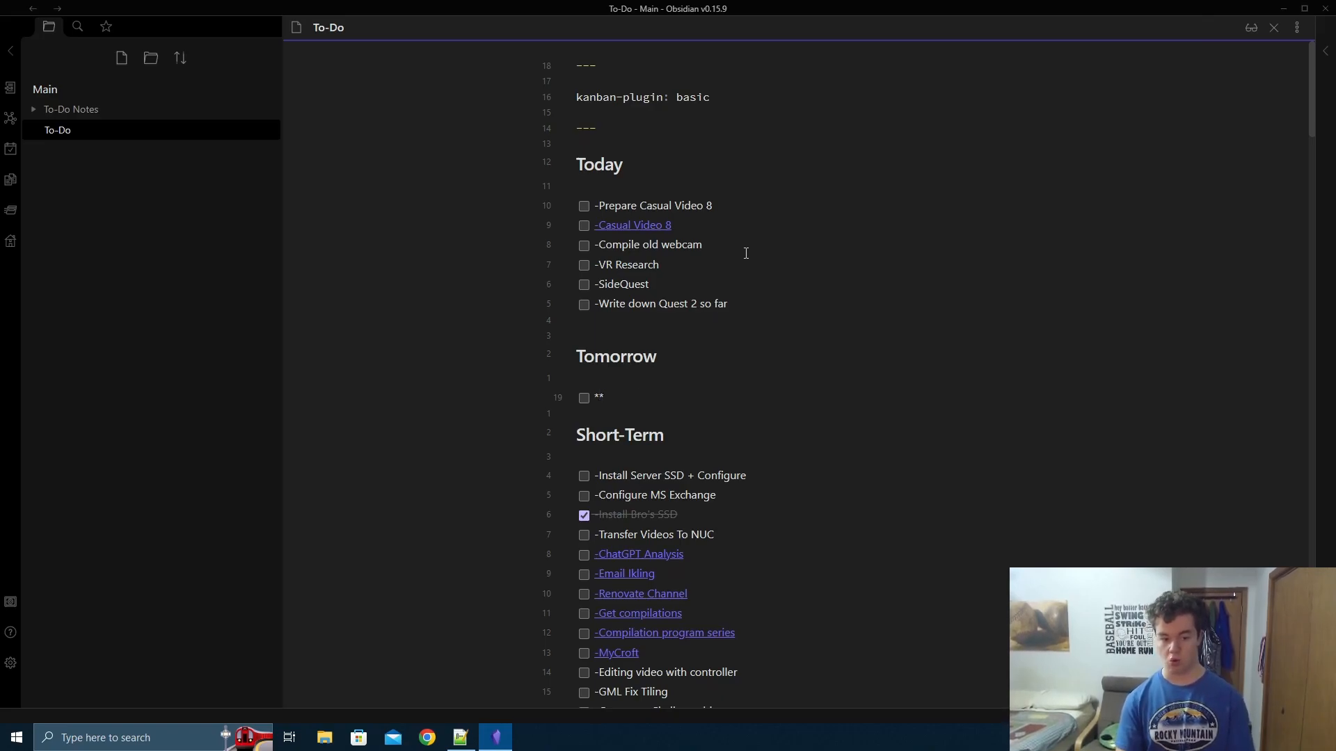
- Try bold formatting on the word "Bolded" in the Tomorrow item, and erase it
text(**)
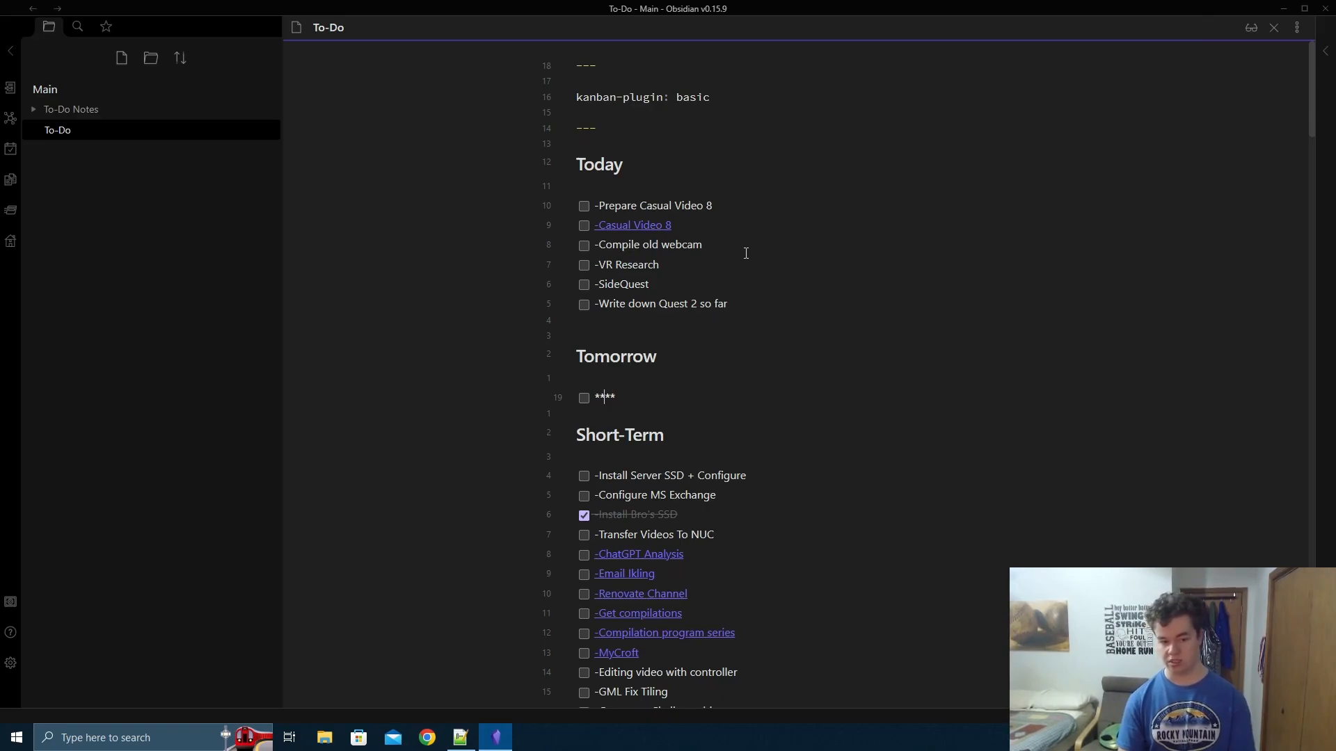
text(Bolded)
key(Down)
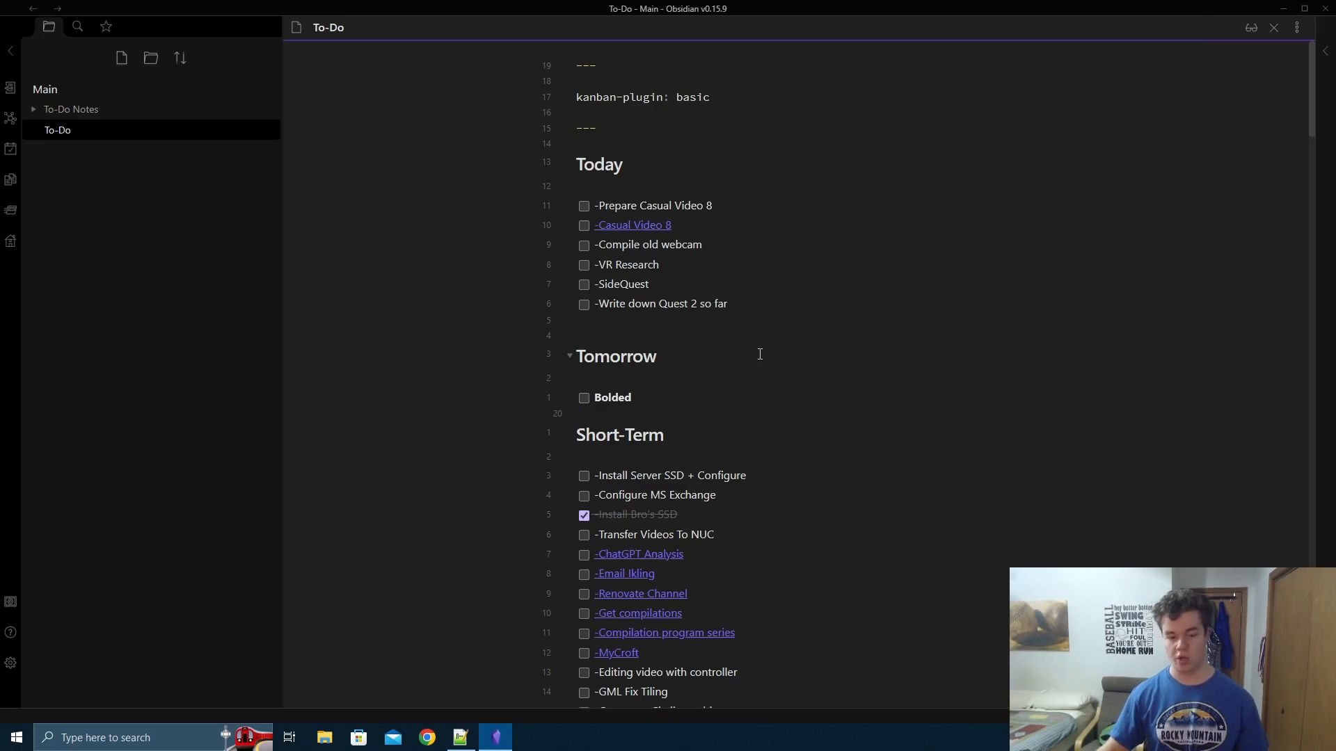
key(Up)
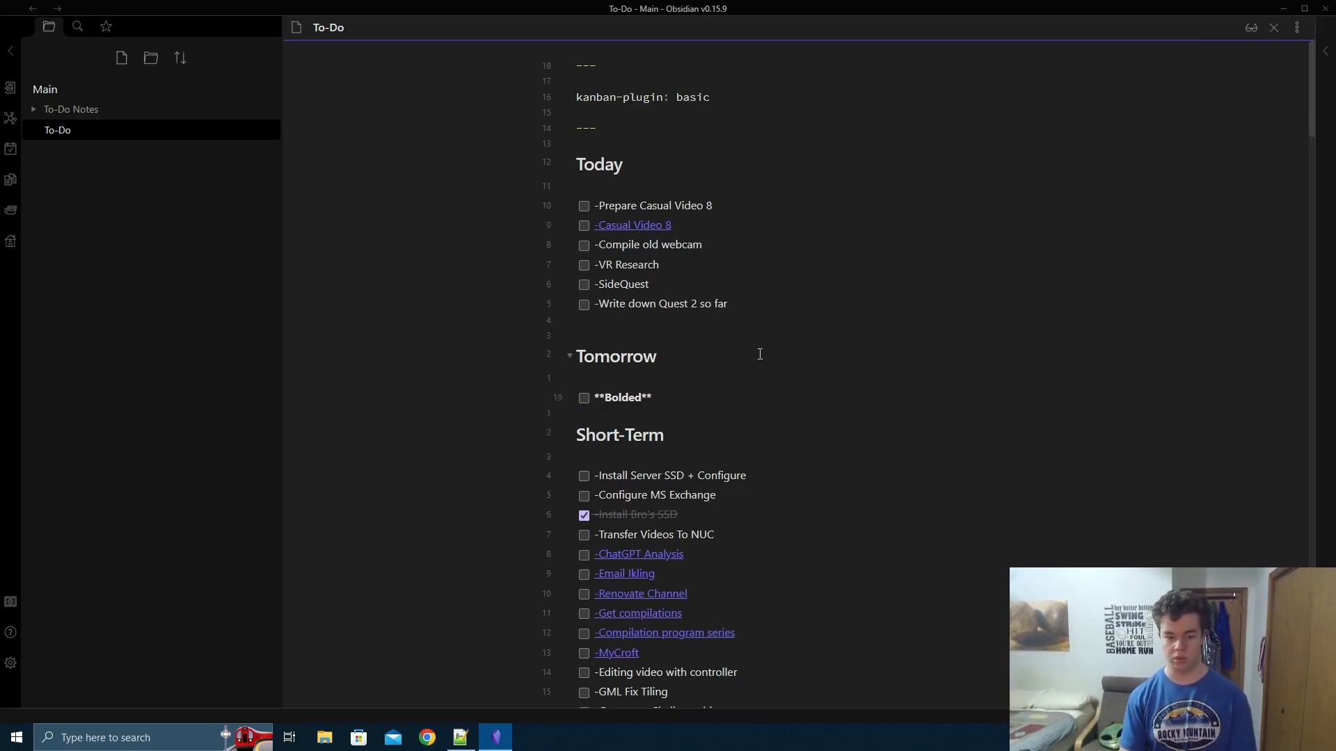
key(BackSpace)
key(BackSpace)
key(BackSpace)
key(BackSpace)
key(BackSpace)
key(BackSpace)
key(BackSpace)
key(BackSpace)
key(BackSpace)
key(BackSpace)
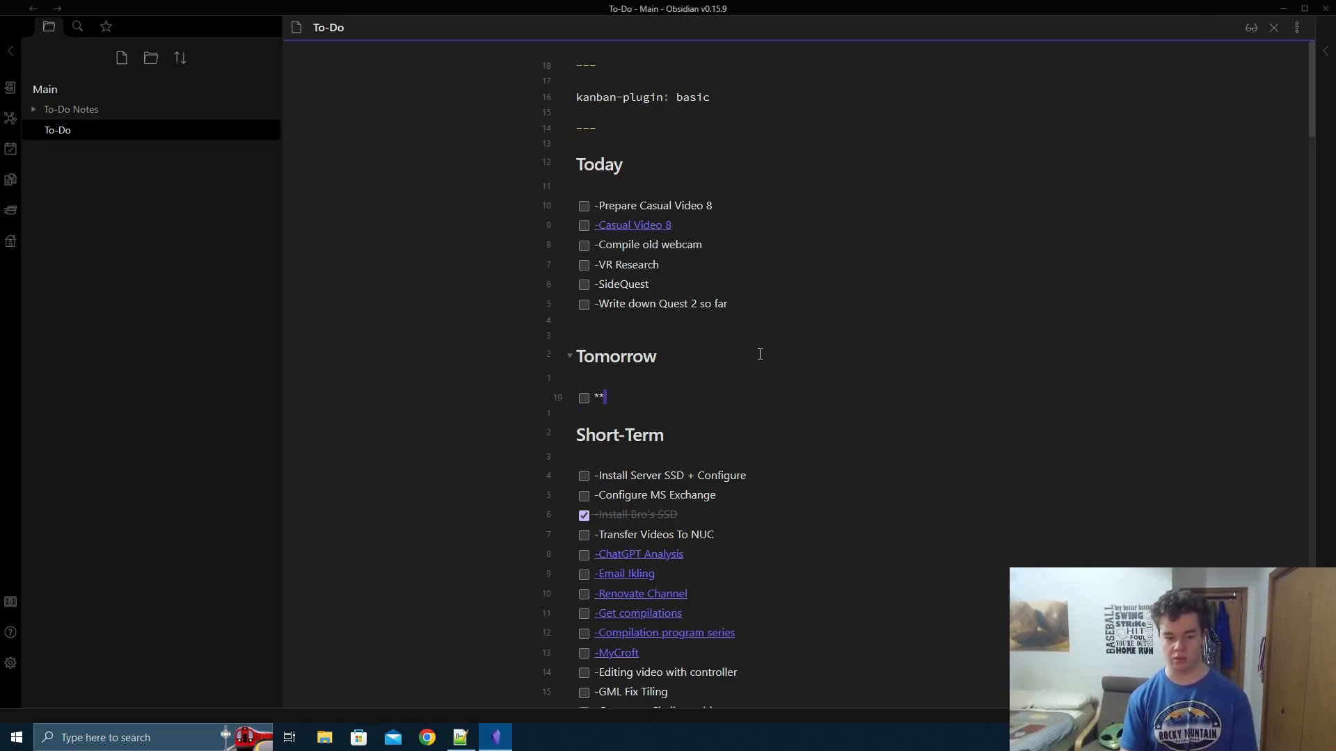
- Enter "Bolded" in the Tomorrow item and enclose it in double square brackets as an internal link
text(Bold)
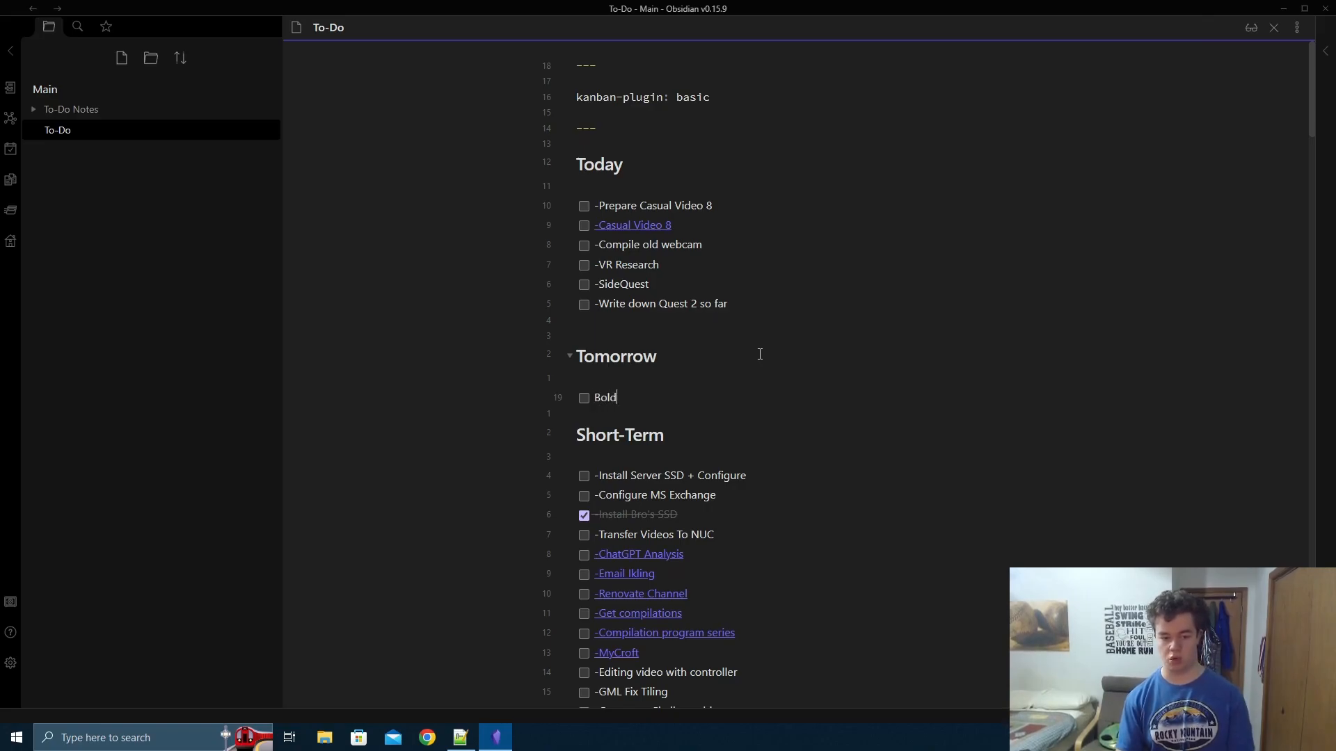
text(ed)
key(Home)
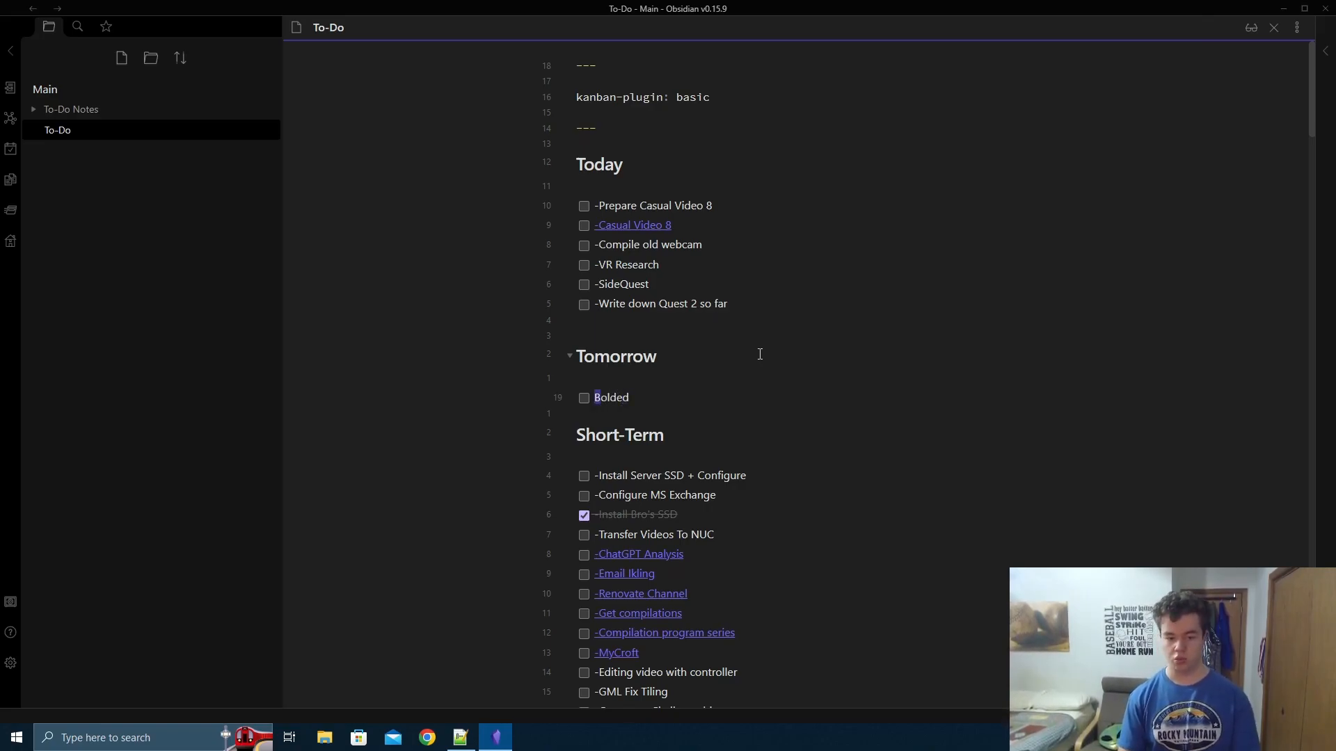
text([[)
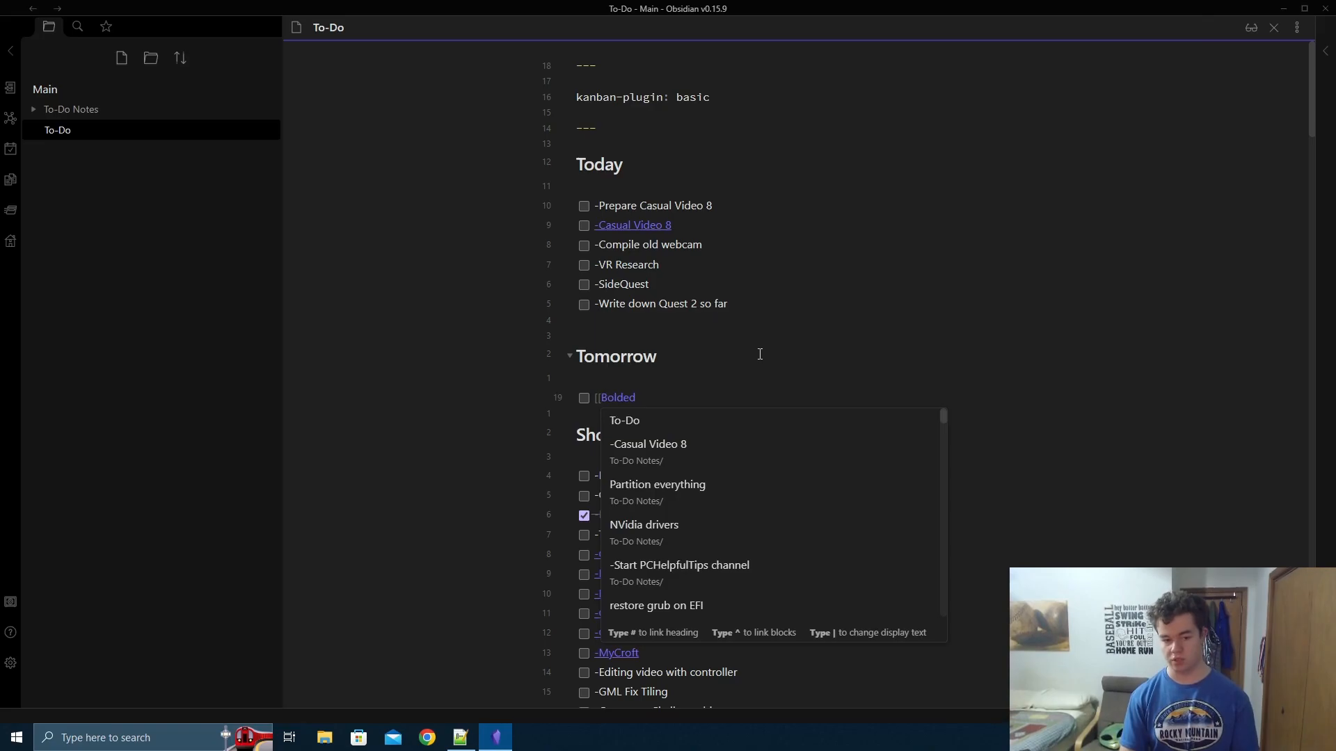
key(Escape)
key(End)
text(]])
key(Down)
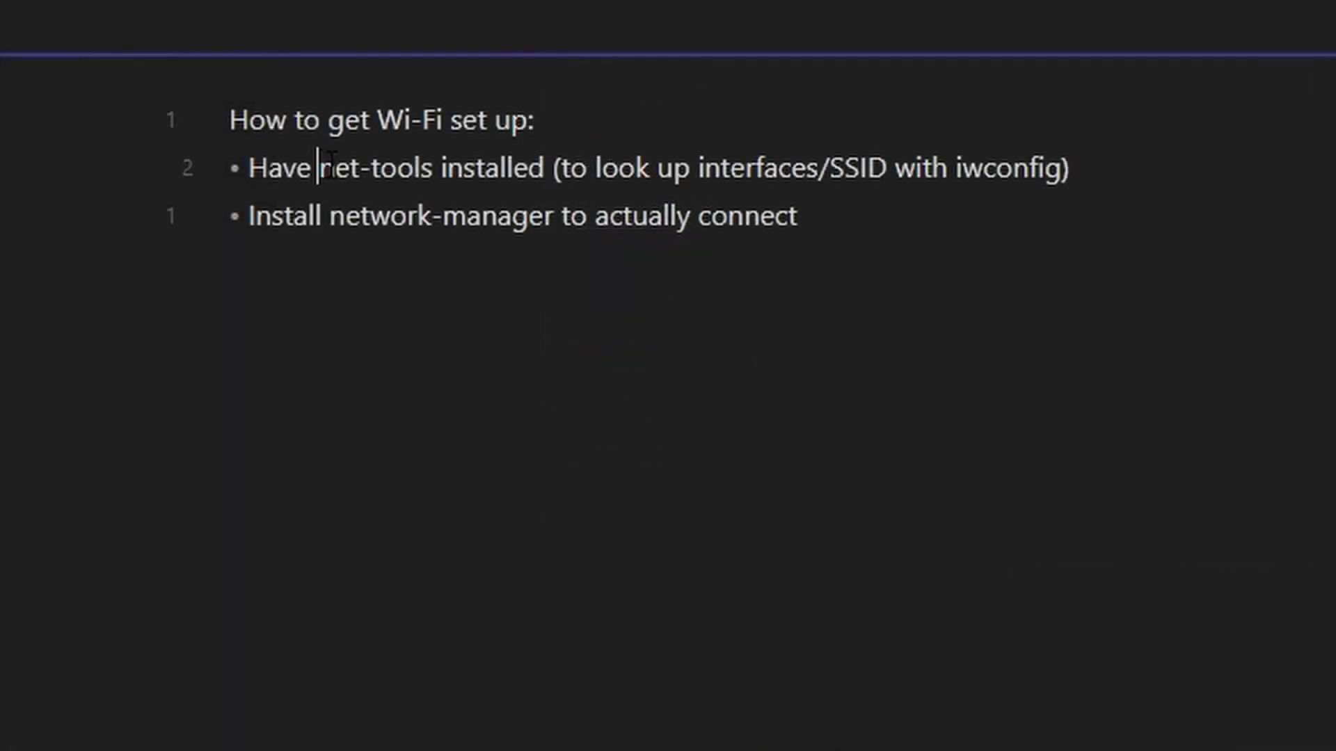
- Turn the word "net-tools" in the Wi-Fi setup note into an internal link
drag(319, 170, 435, 172)
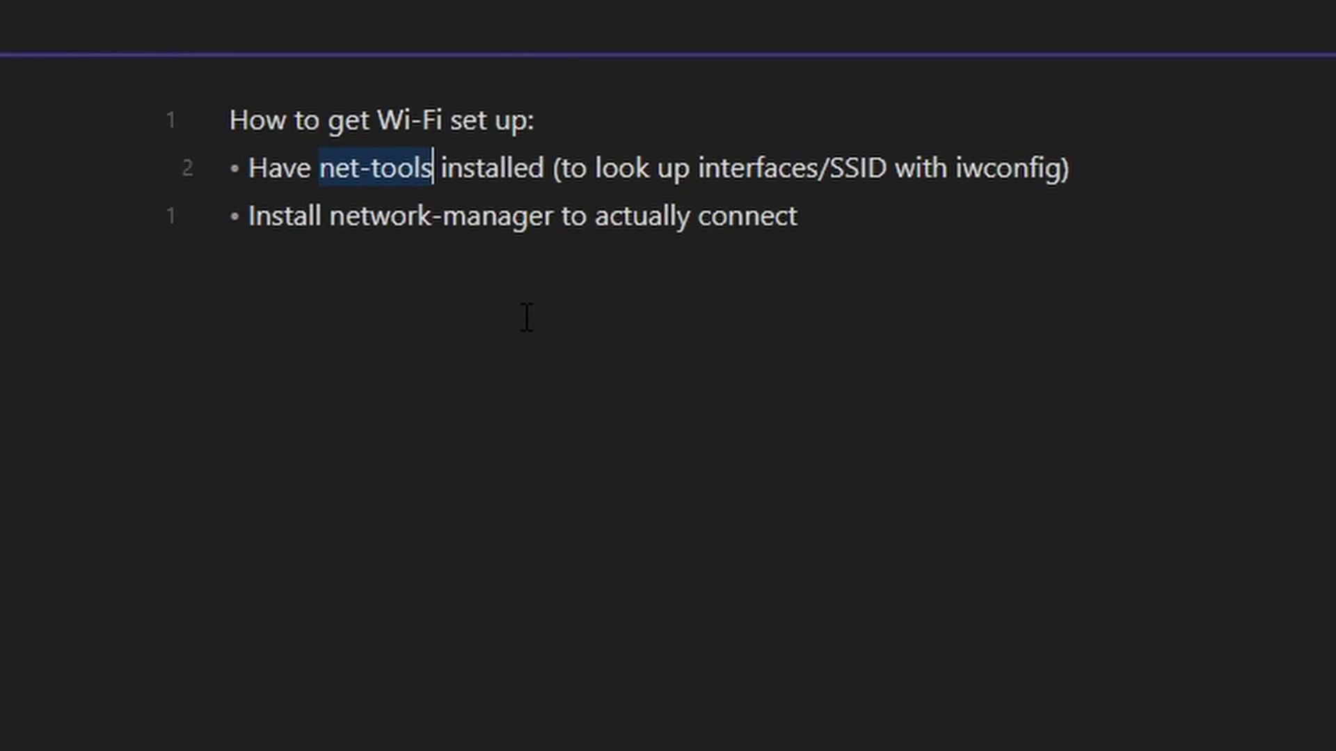
text([[)
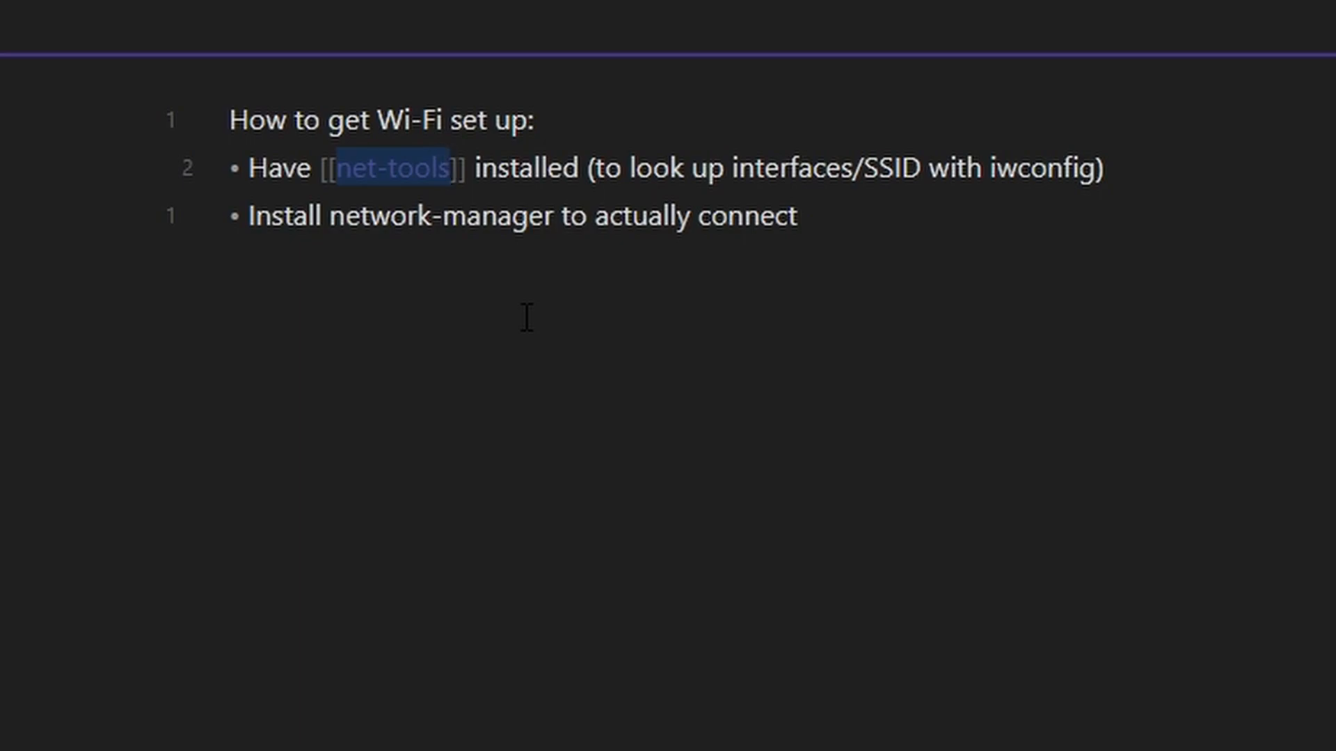
click(536, 317)
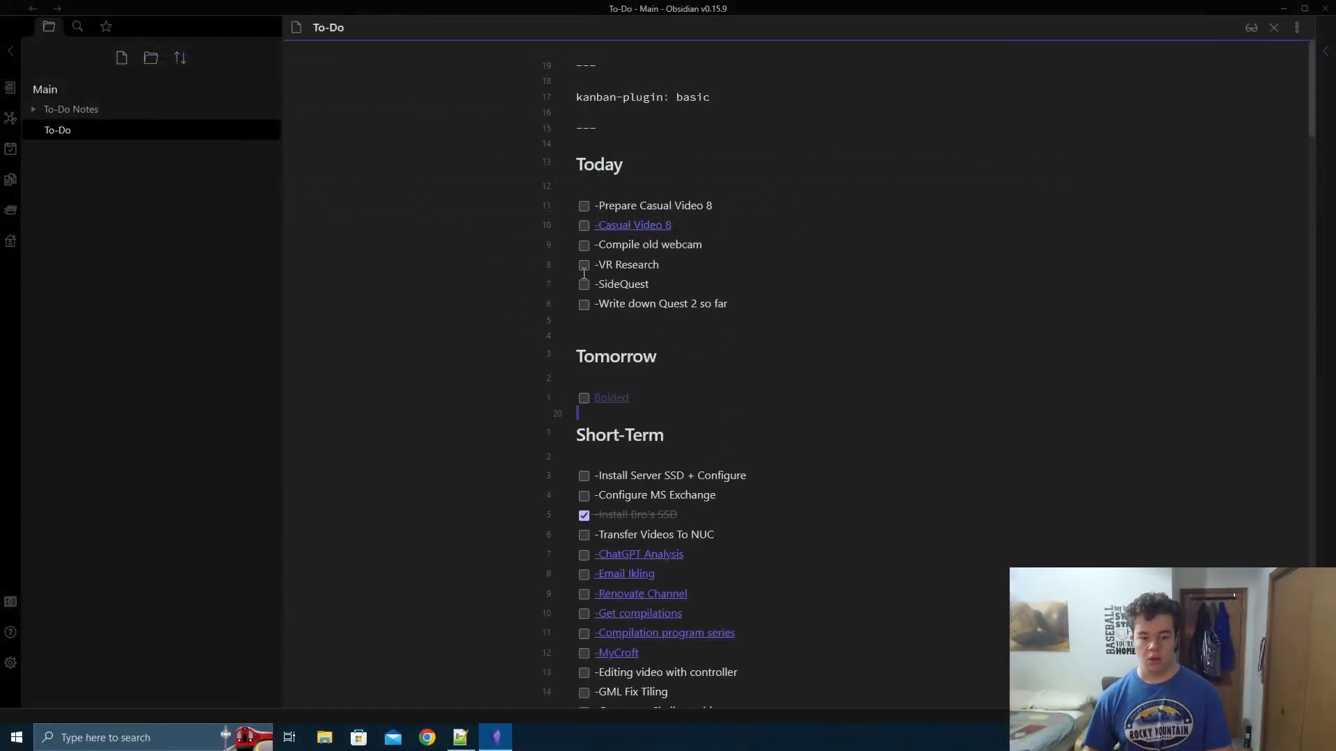
- Create the Bolded note by following its link, and return to the To-Do note
click(617, 402)
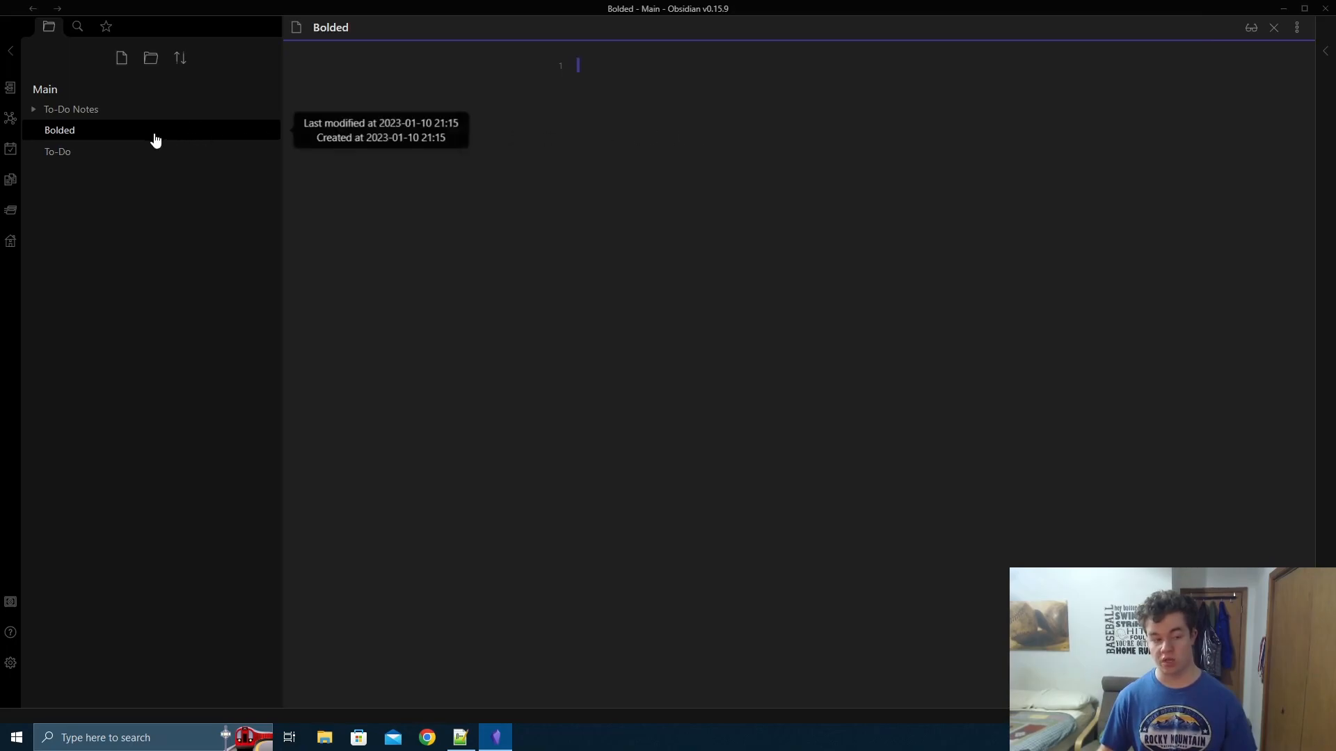
click(123, 151)
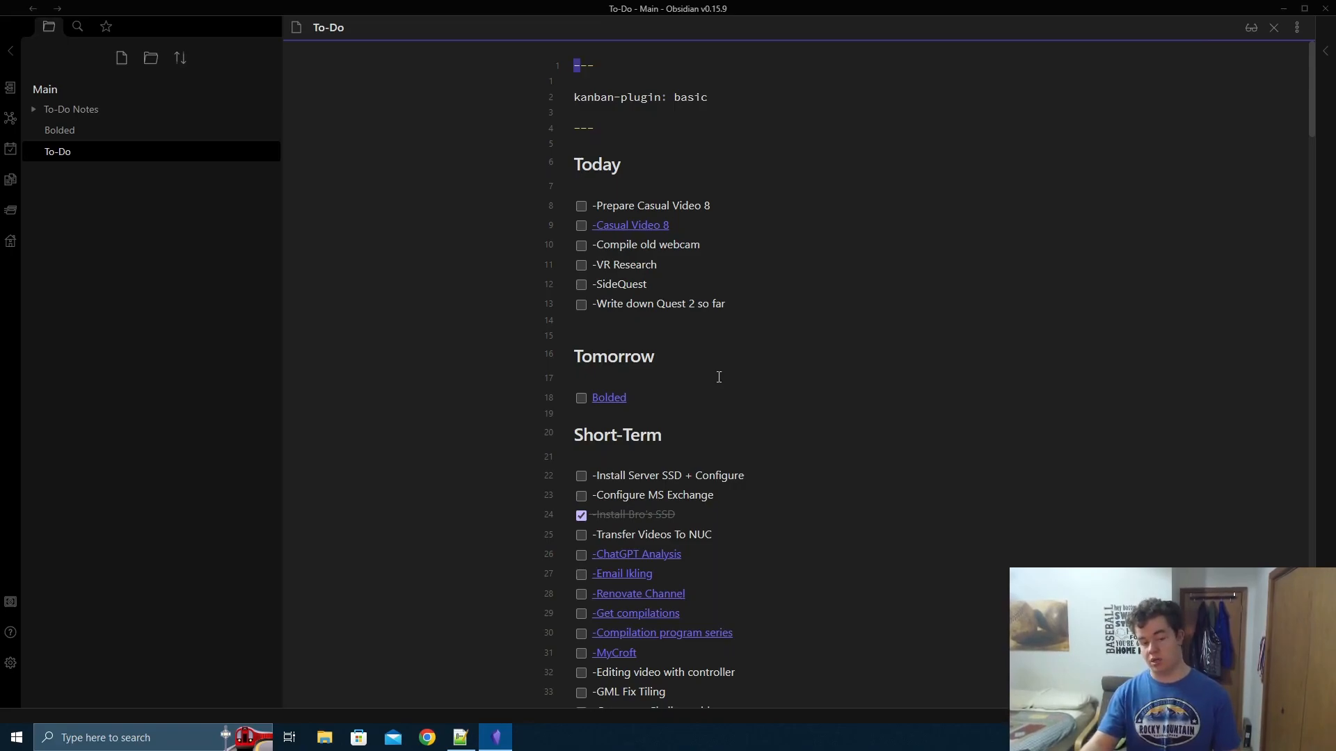
- Try heading markers from level one to level six on a new line below the Bolded item, and go back to level one
click(698, 411)
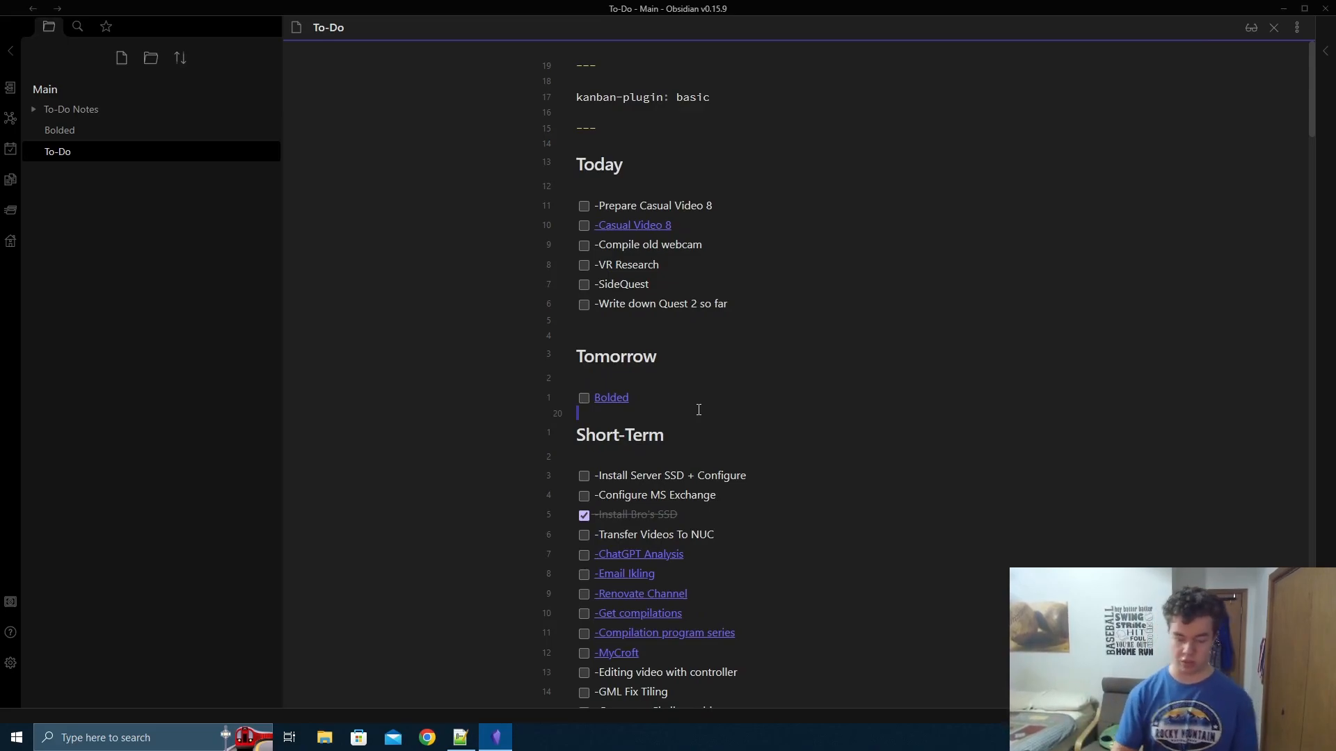
key(Return)
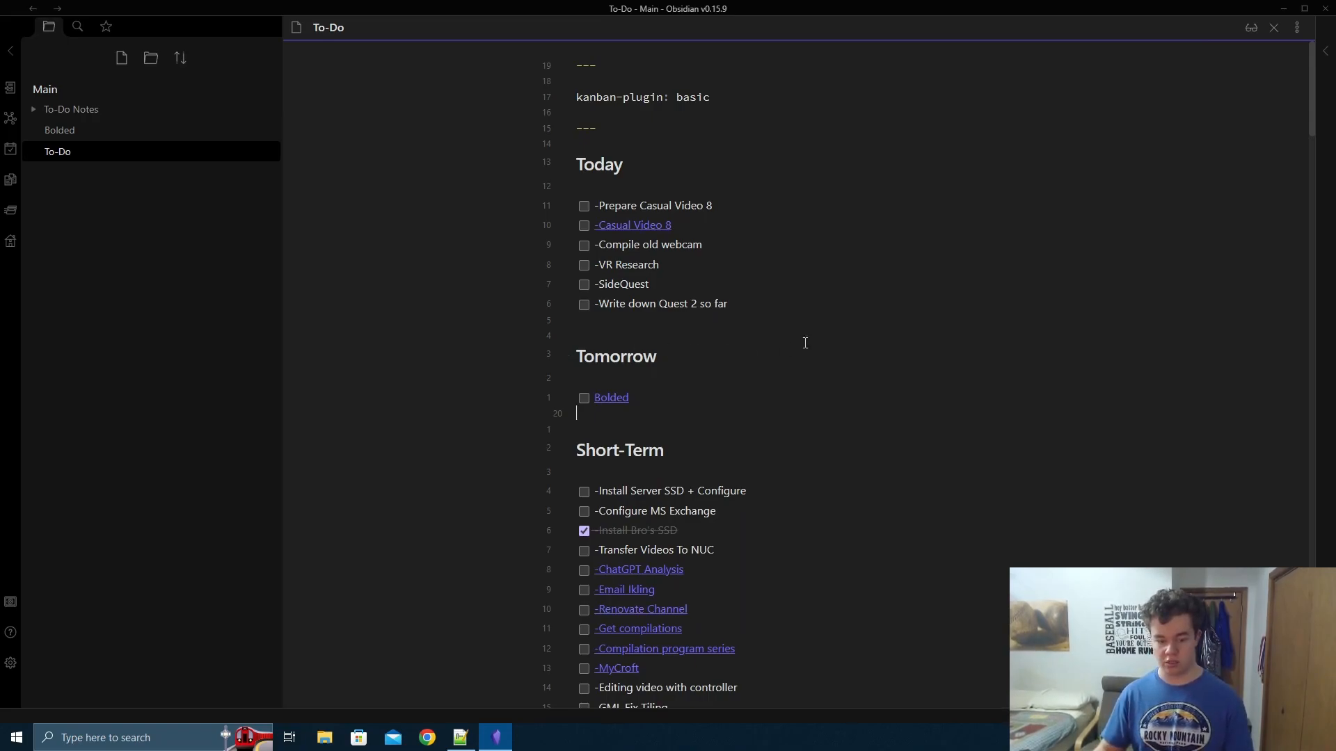
text(#)
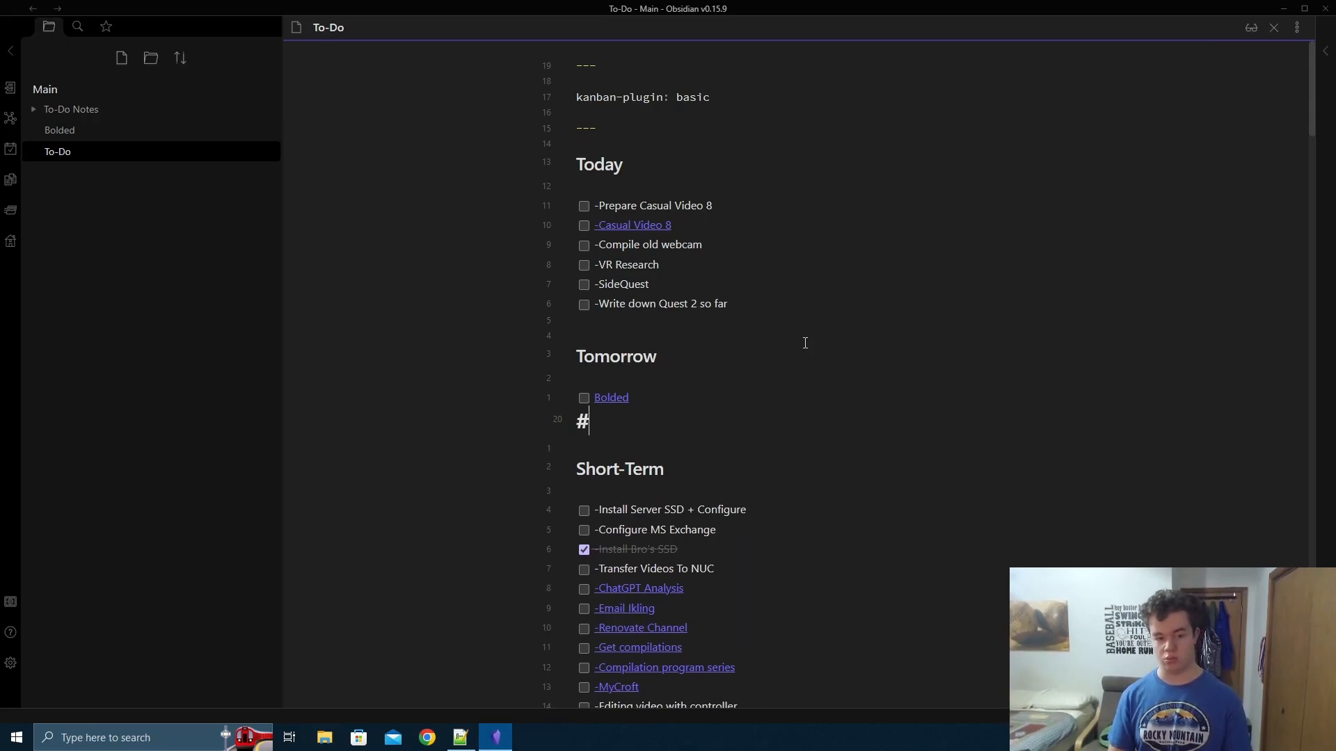
text(#####)
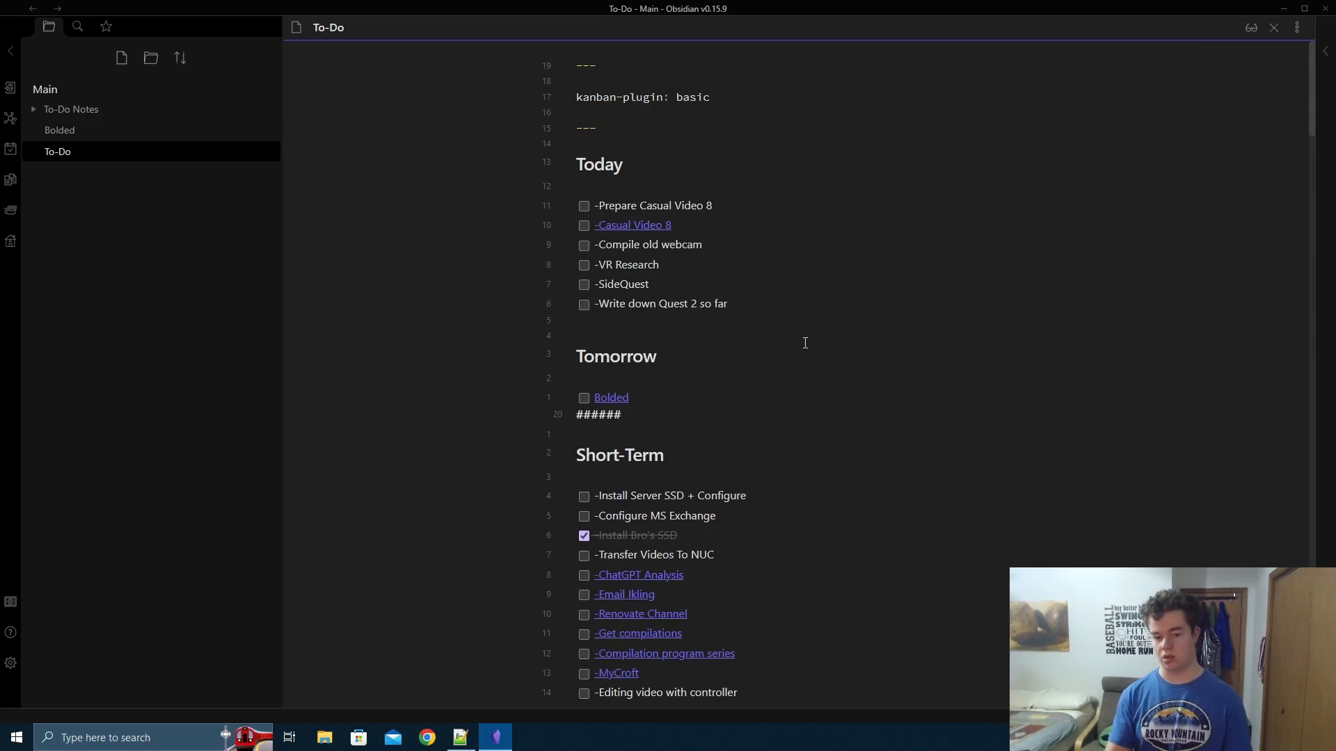
key(BackSpace)
key(BackSpace)
key(BackSpace)
key(BackSpace)
key(BackSpace)
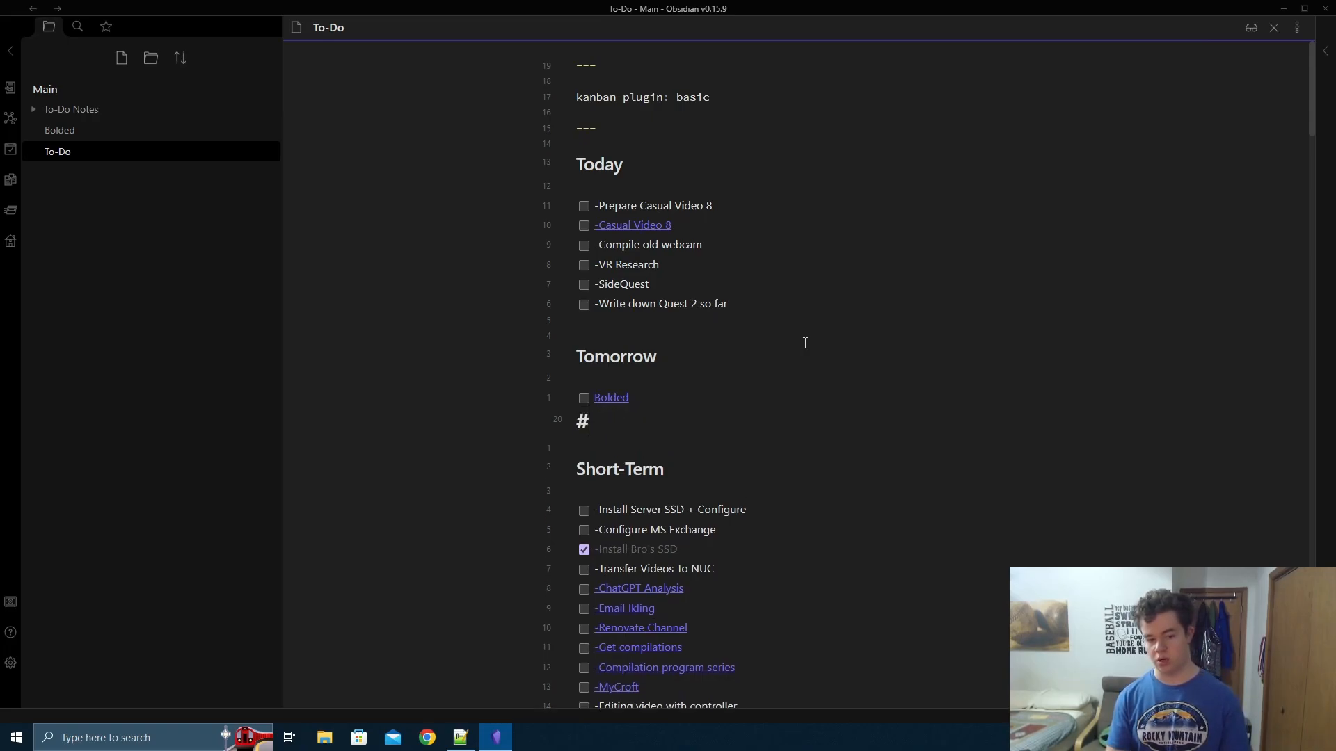
- Write "Hi there" as a level-one heading below the Bolded item, and remove its text
text(Hi th)
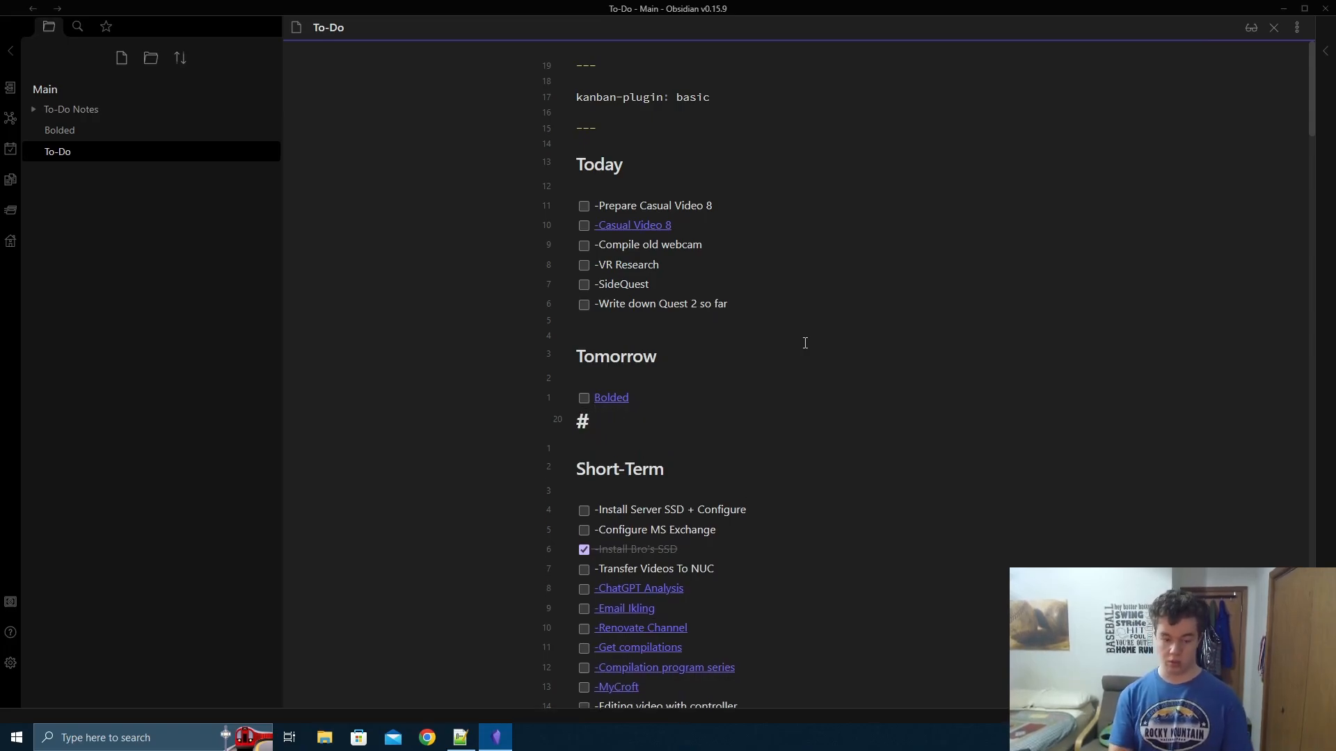
text(ere)
key(Return)
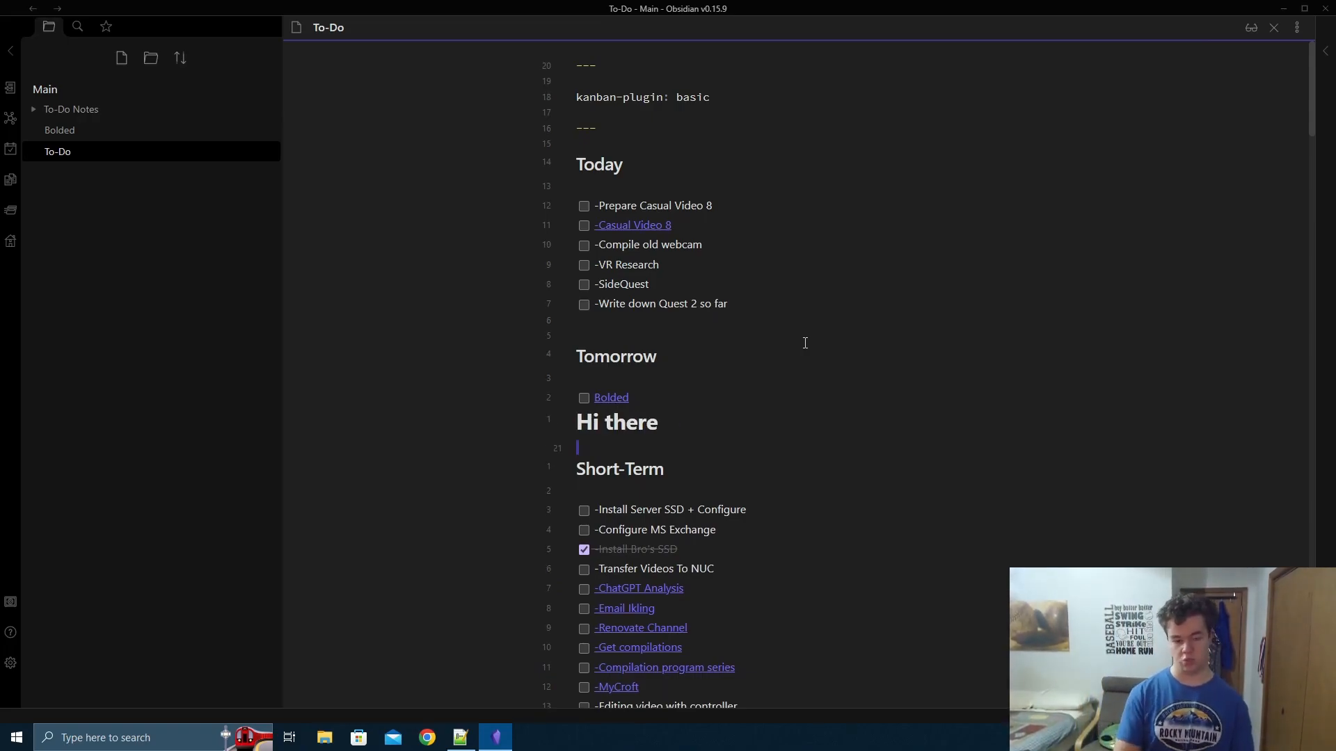
key(ctrl+z)
key(BackSpace)
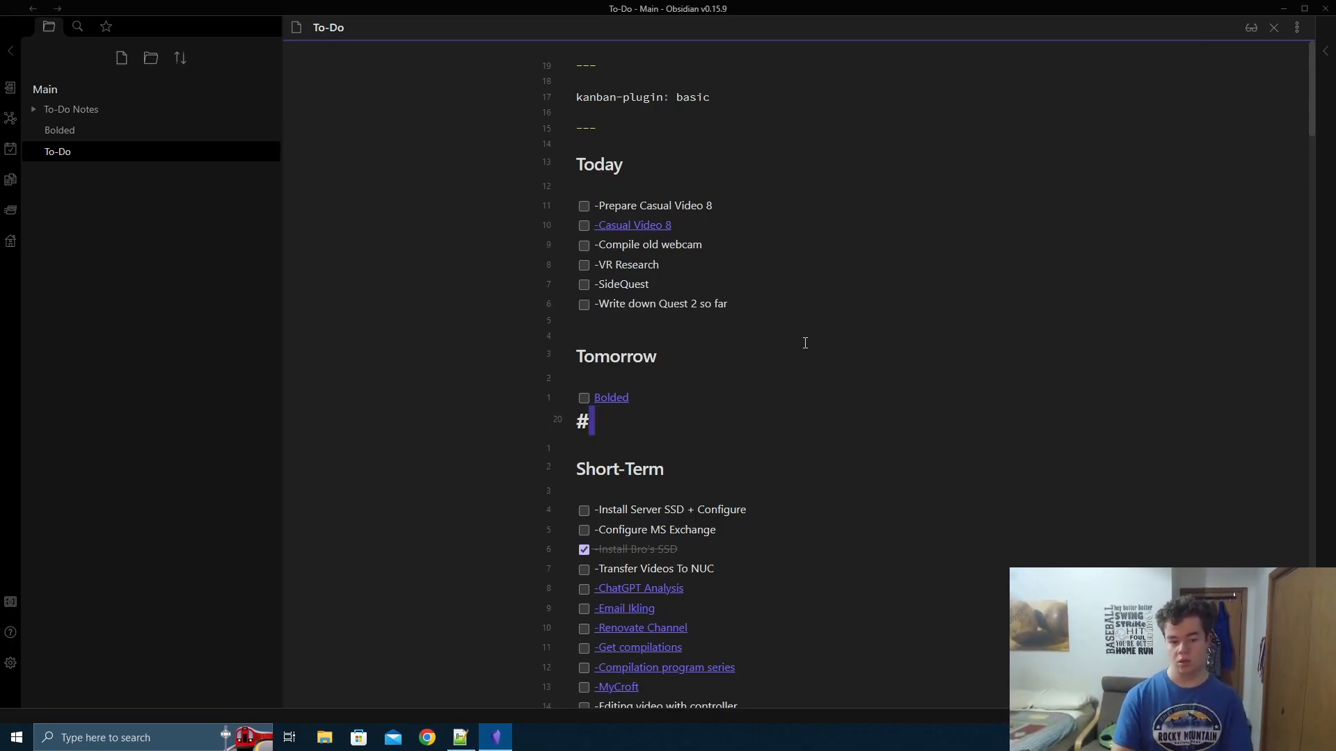
- Try smaller heading levels on the line below the Bolded item, and delete the heading line
text(#####)
key(BackSpace)
key(BackSpace)
key(BackSpace)
key(BackSpace)
key(BackSpace)
key(BackSpace)
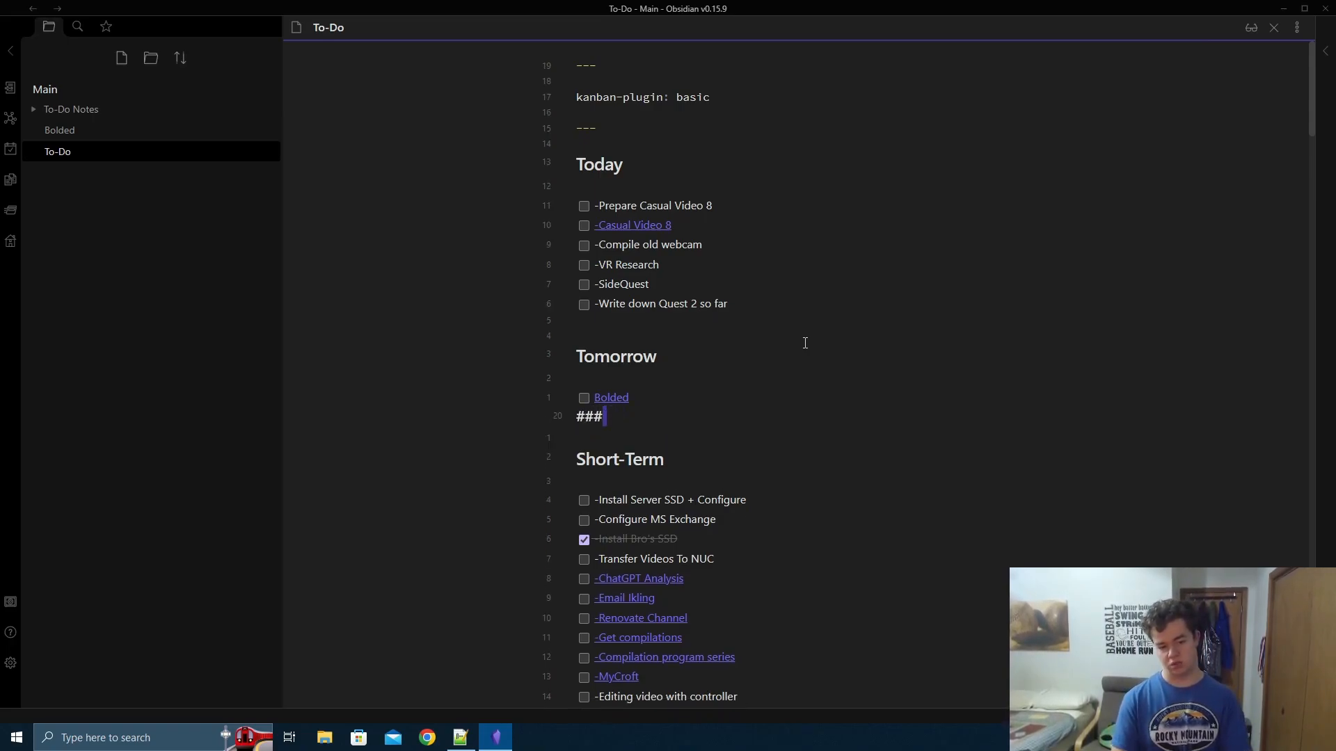
key(BackSpace)
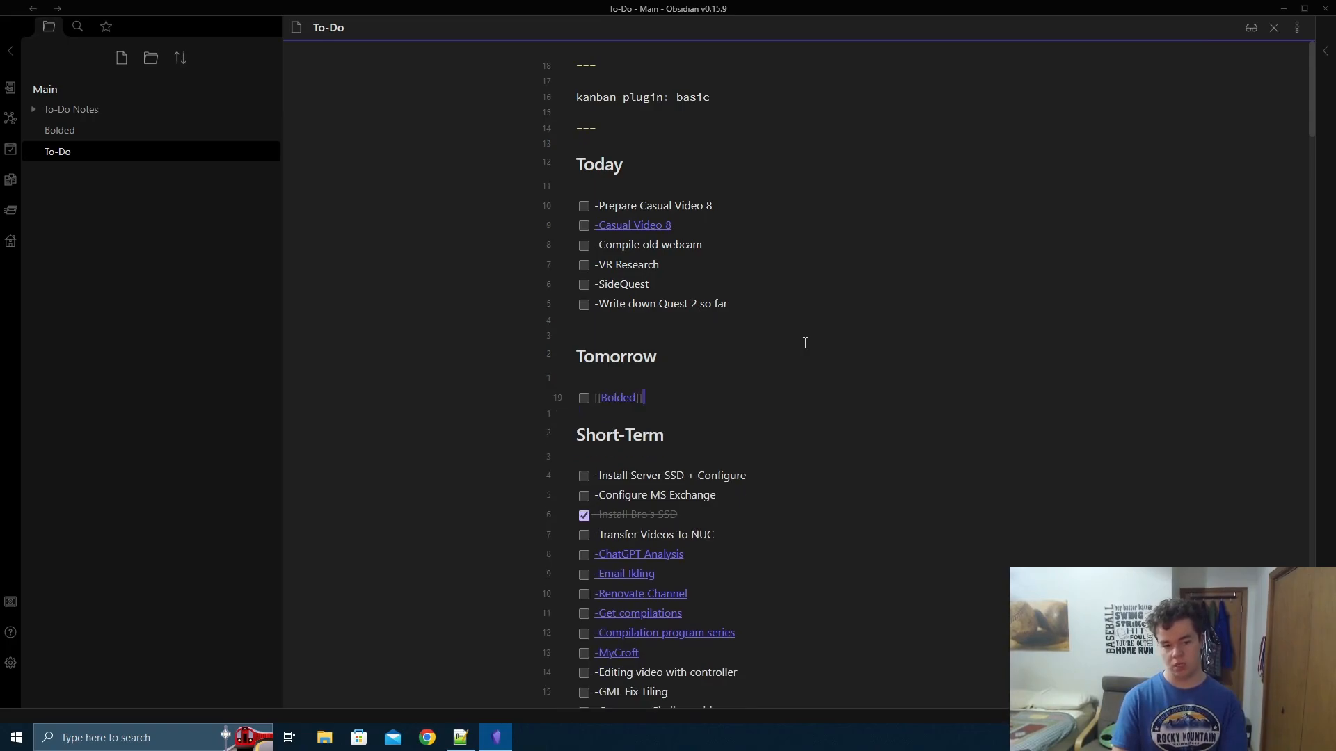
key(Return)
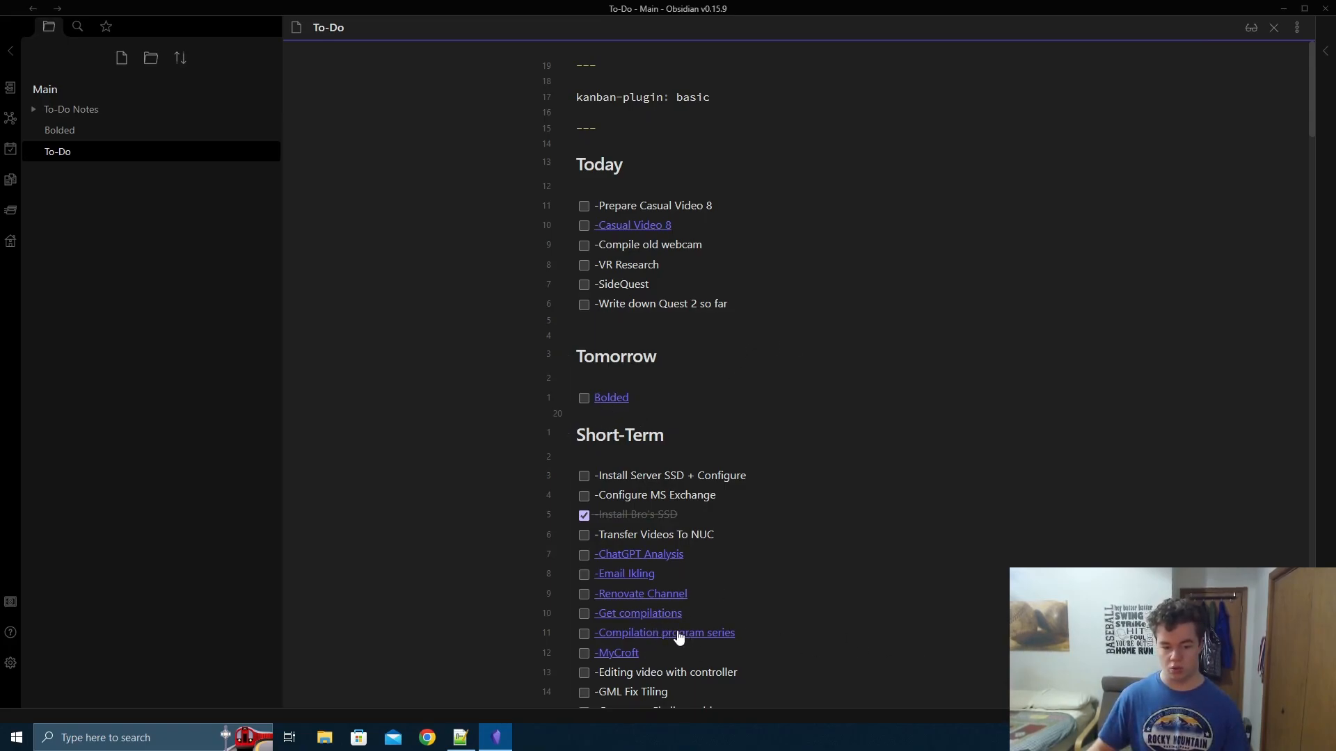
- Preview the linked MyCroft note from the Short-Term list and open it beside the To-Do note
scroll(707, 623, down, 2)
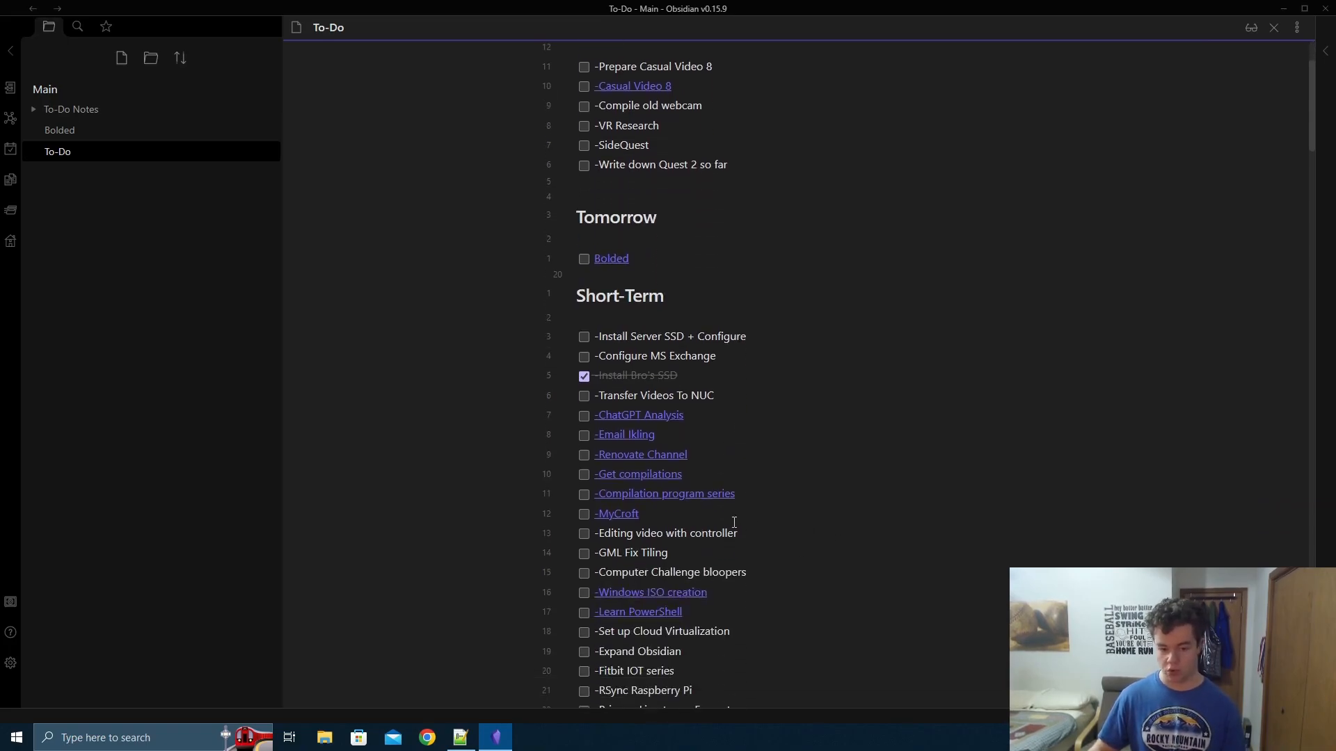
mouse_move(630, 520)
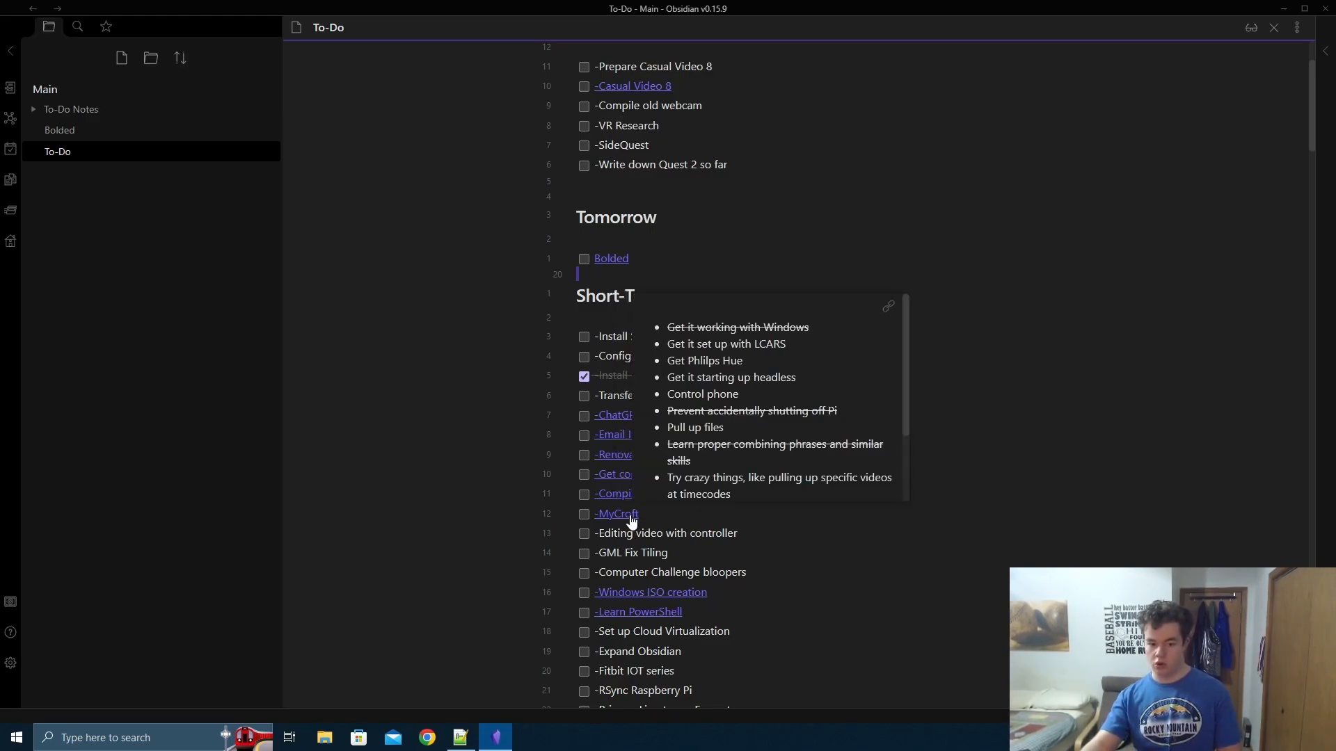
ctrl+click(630, 516)
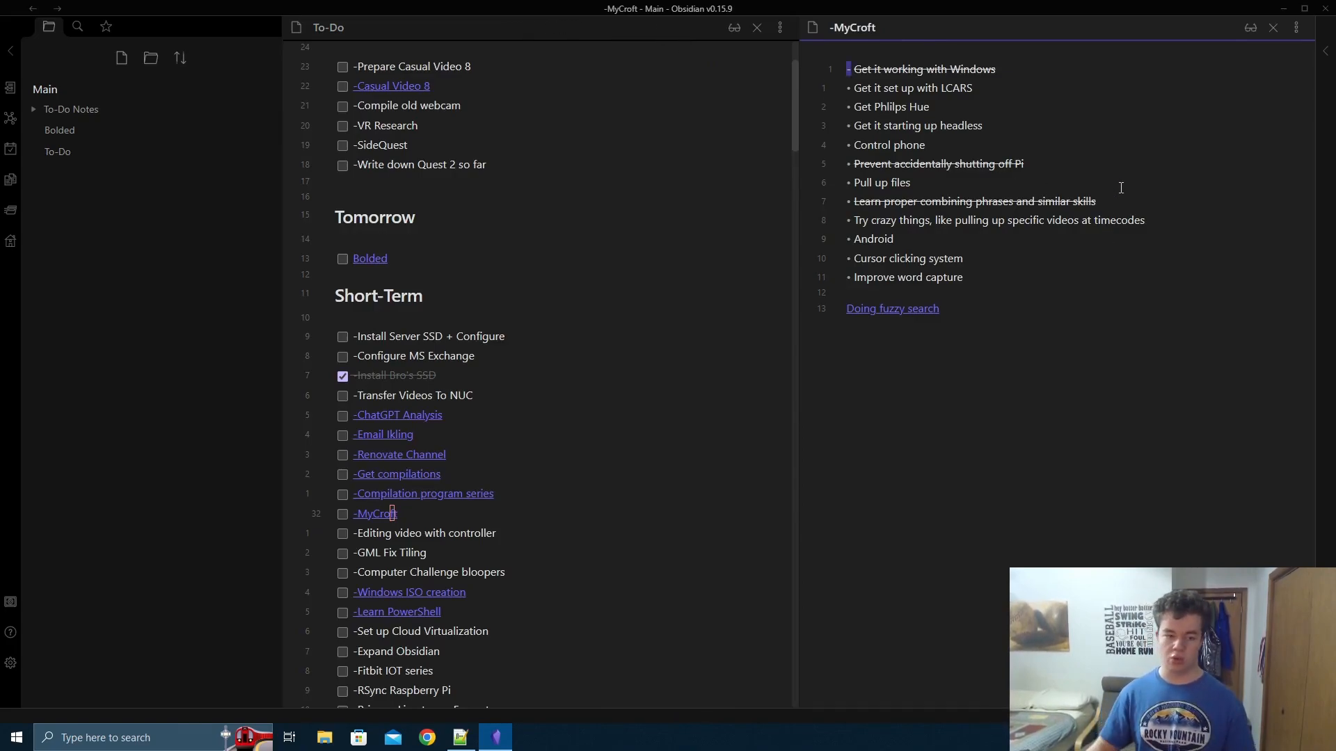
- Close the MyCroft note and switch the To-Do note from Markdown to its Kanban board view
click(1273, 27)
click(873, 353)
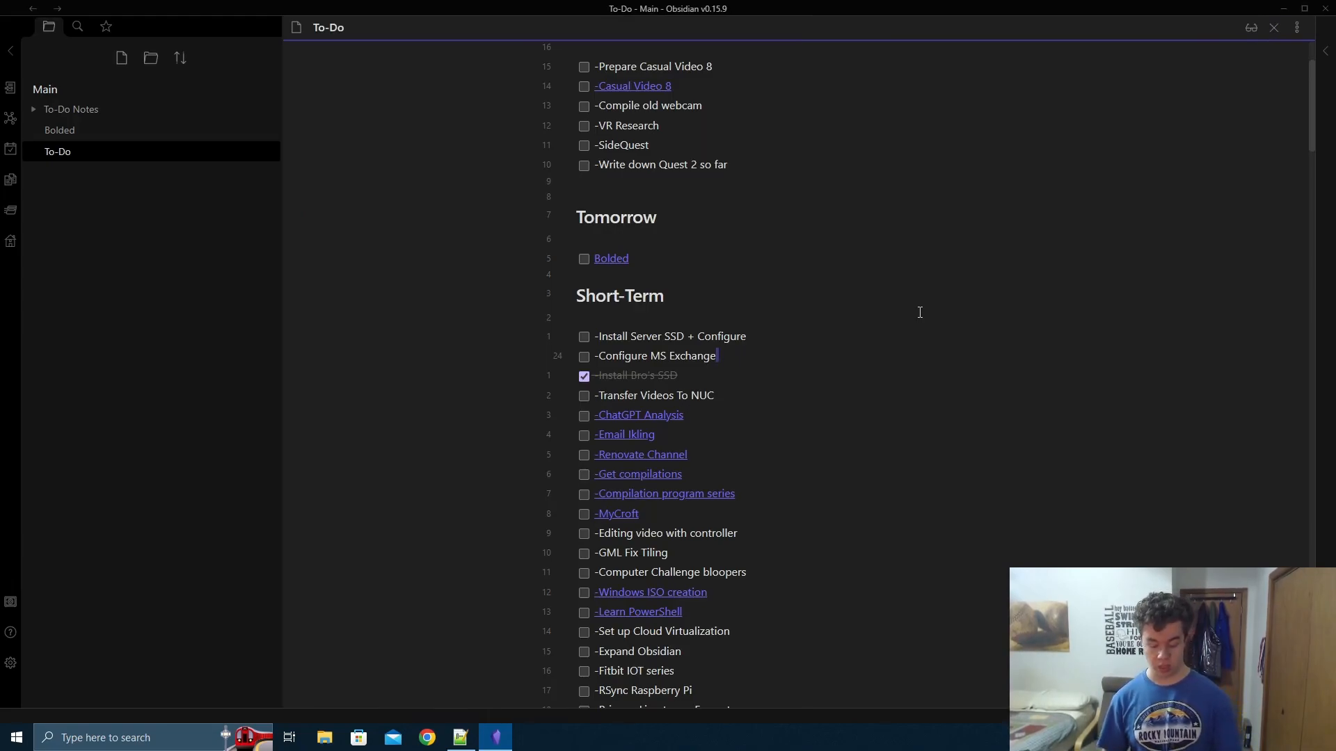
key(ctrl+shift+k)
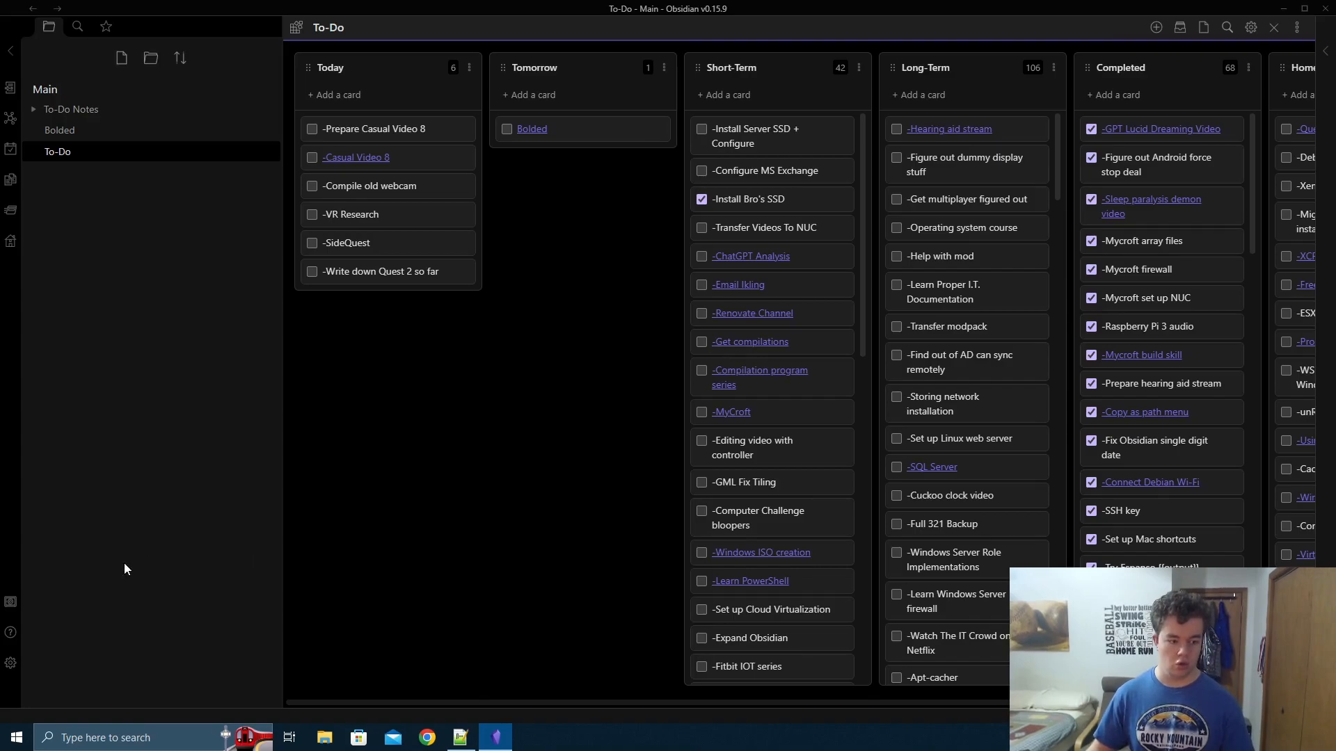
- Browse the community plugins, view the Kanban plugin's details page, and close the settings
click(9, 664)
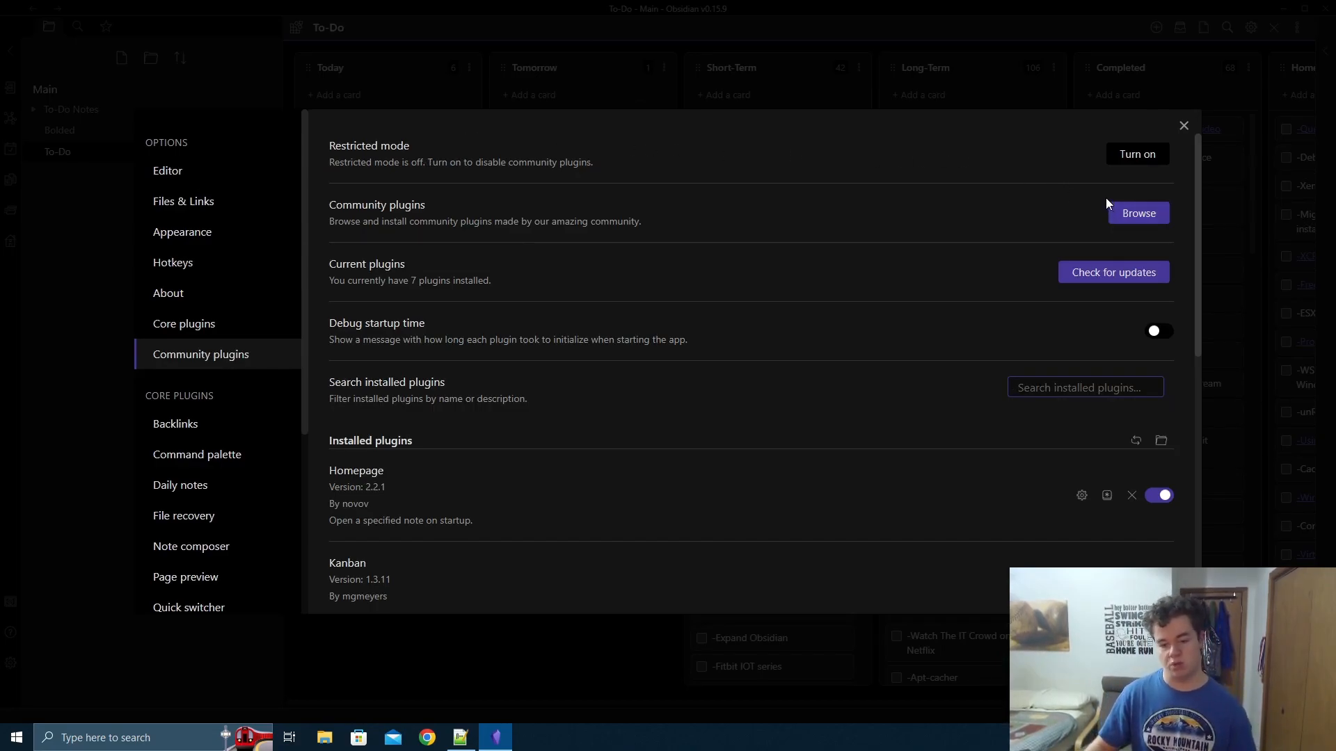
click(1148, 217)
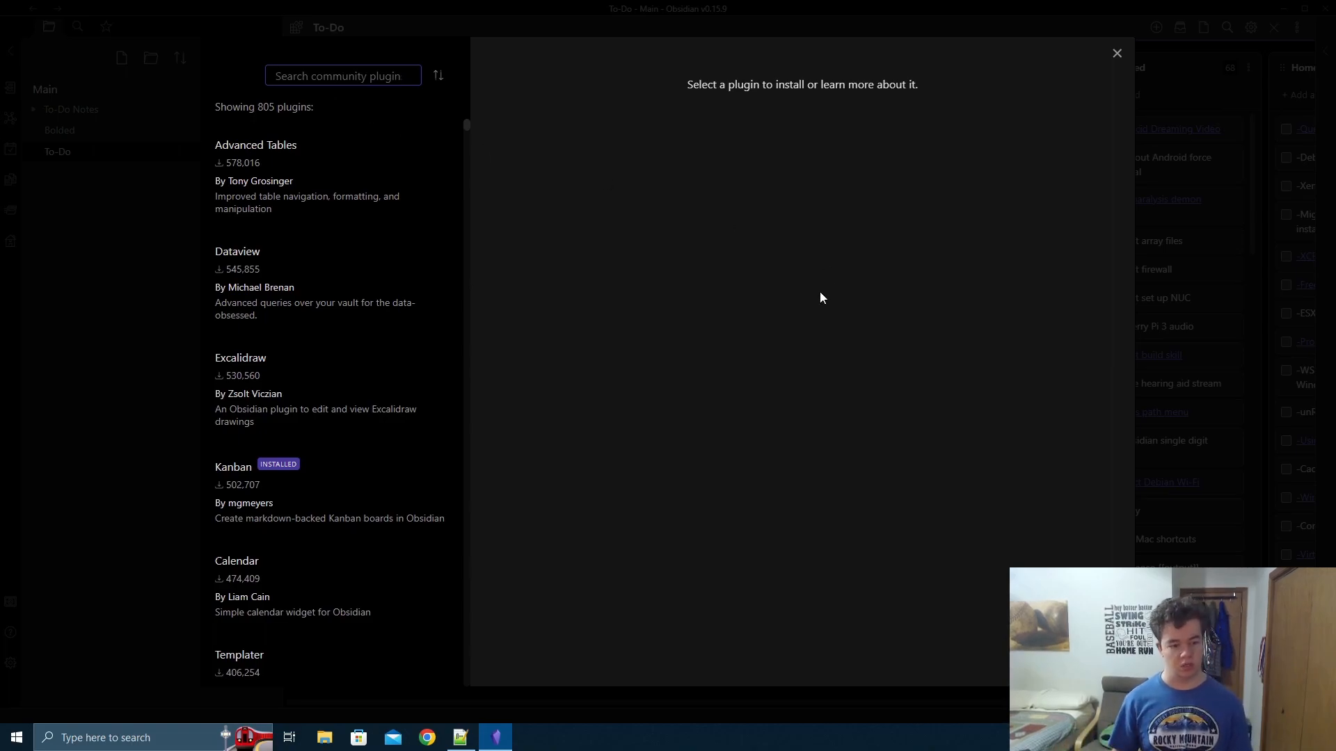
click(294, 498)
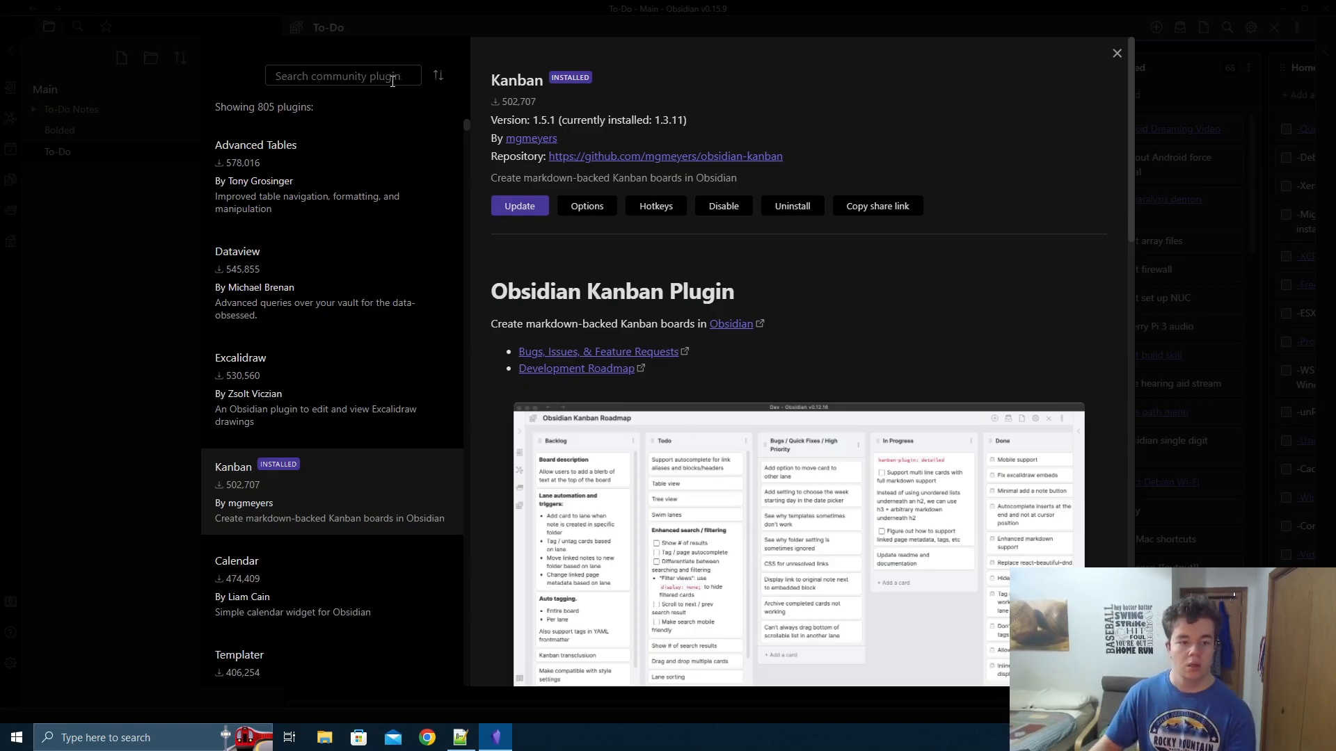
click(1116, 53)
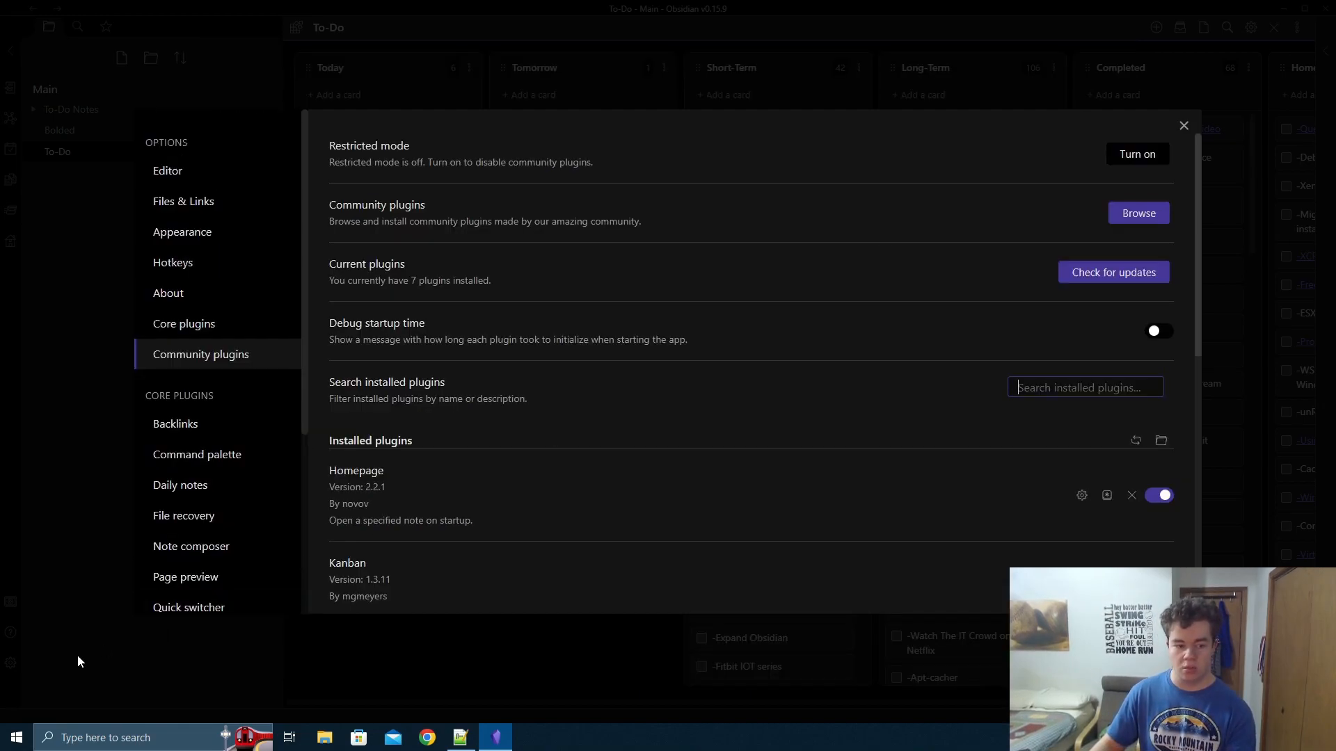
scroll(215, 459, down, 4)
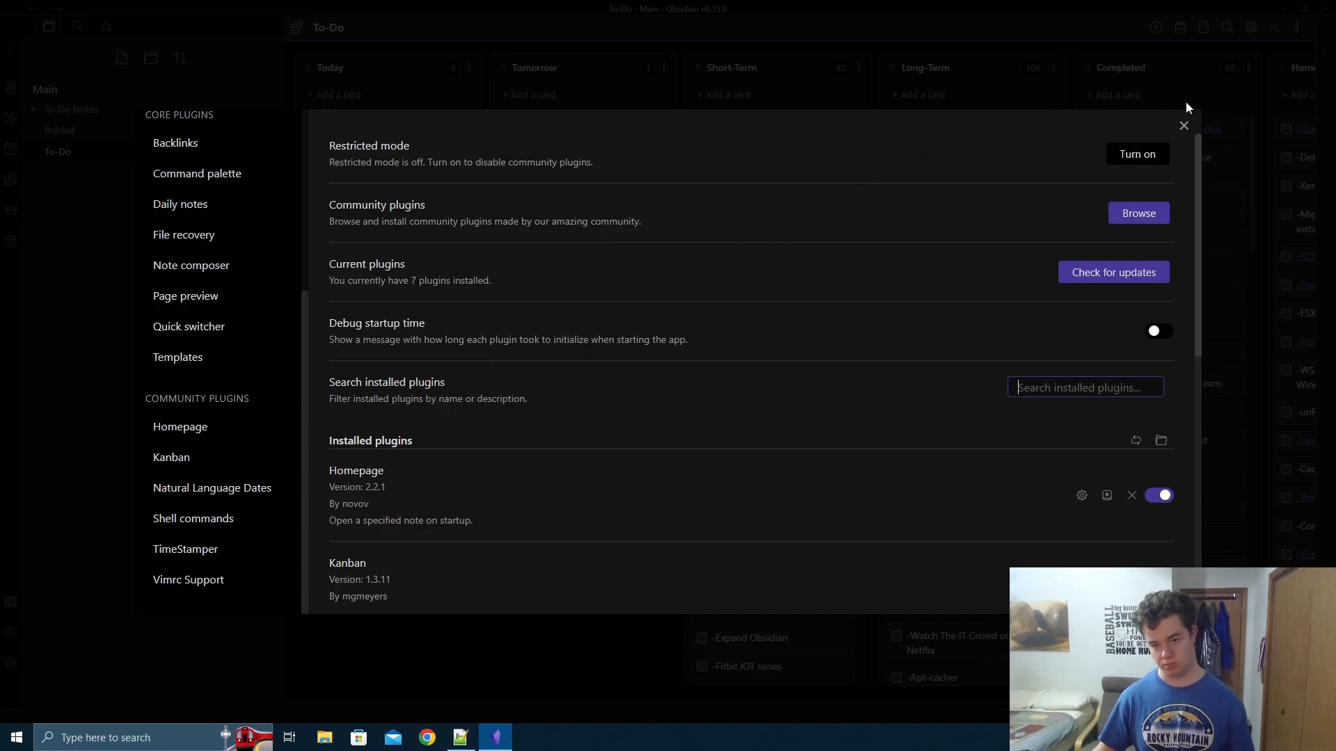
click(1184, 129)
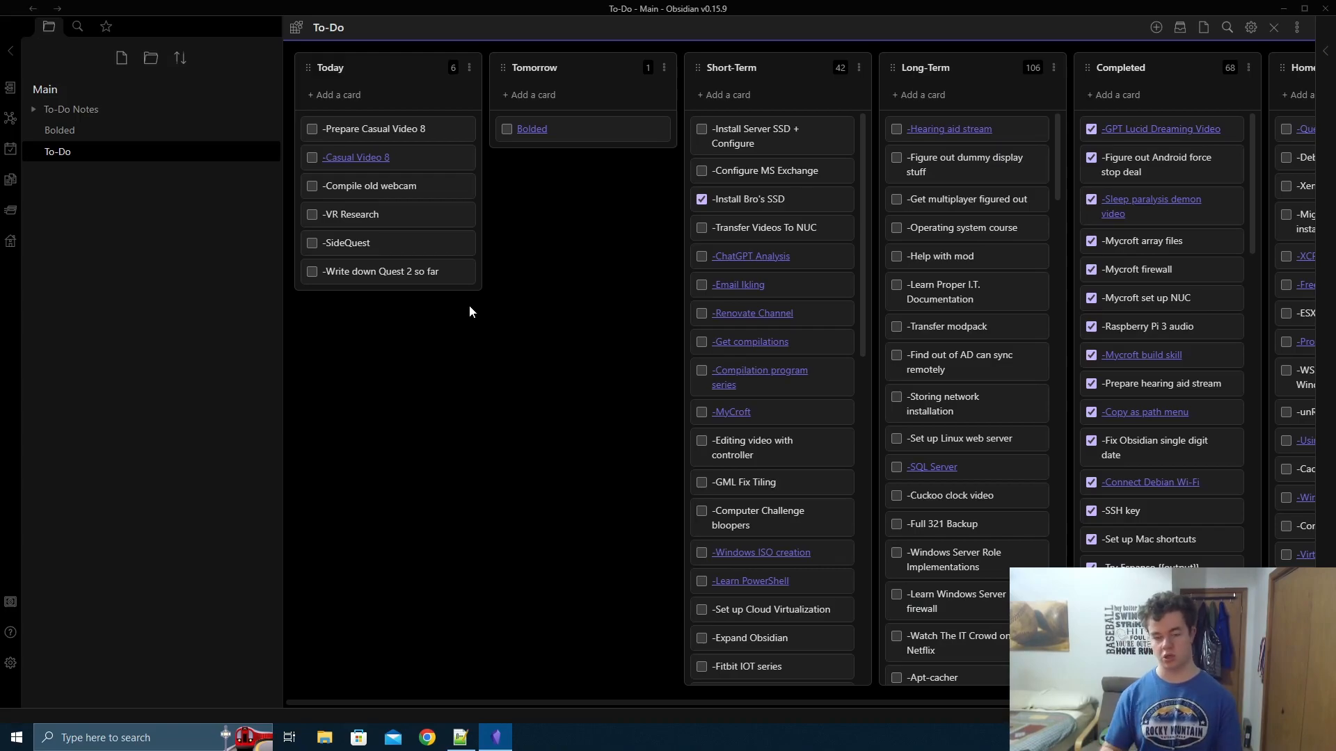
- Reopen the settings and review the Homepage plugin's options, including the name of the startup note
click(10, 663)
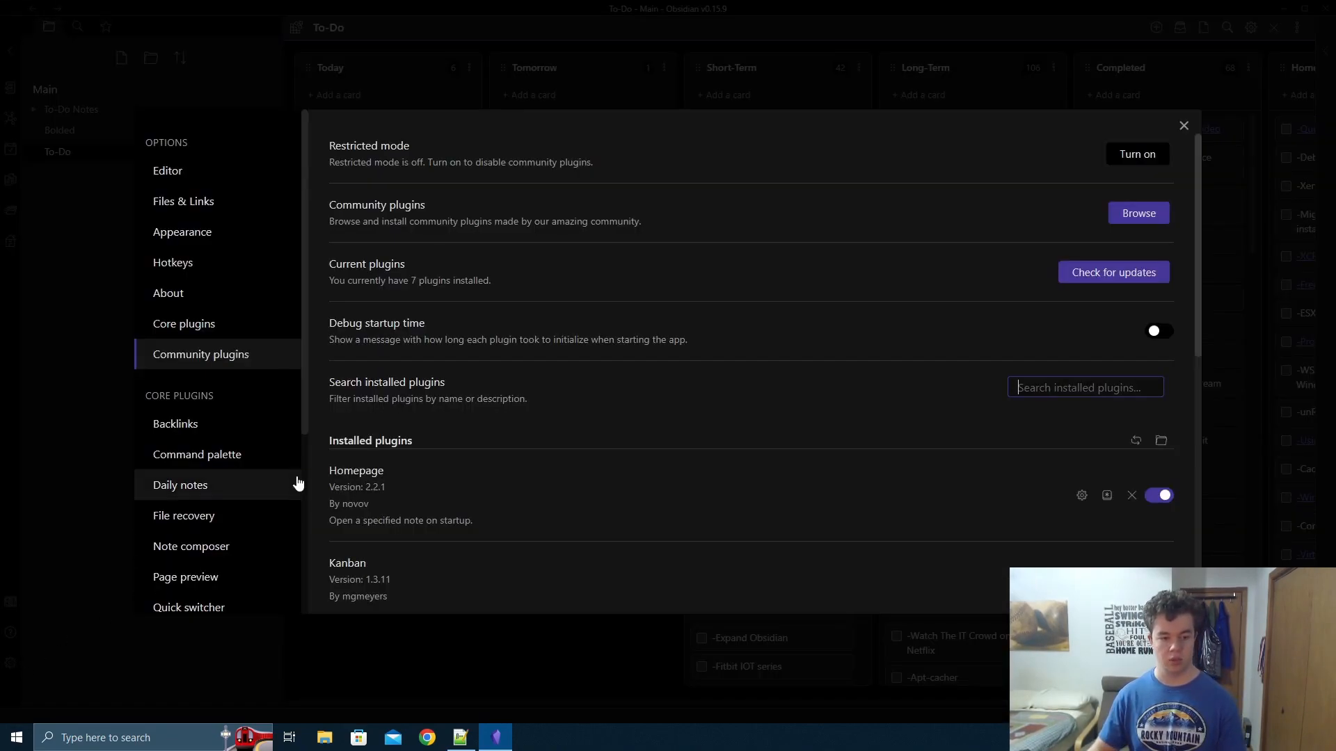
scroll(243, 455, down, 4)
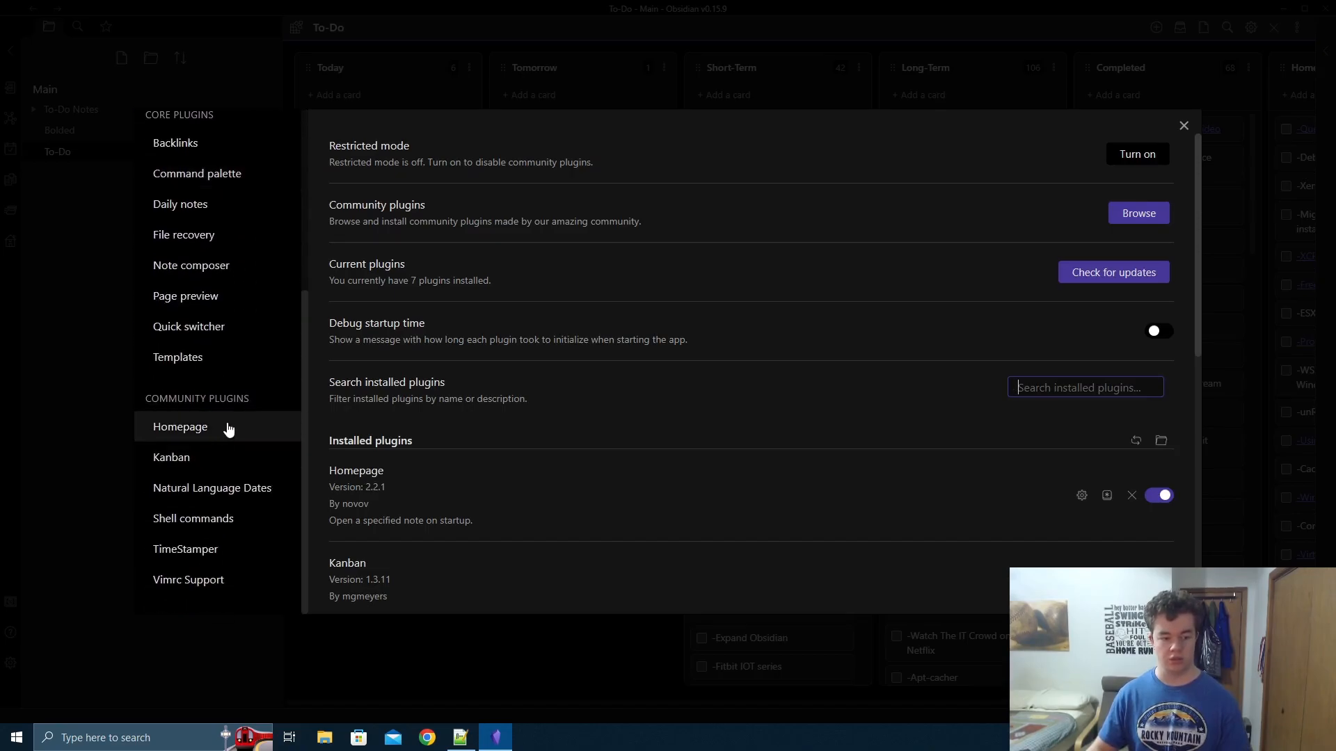
click(222, 432)
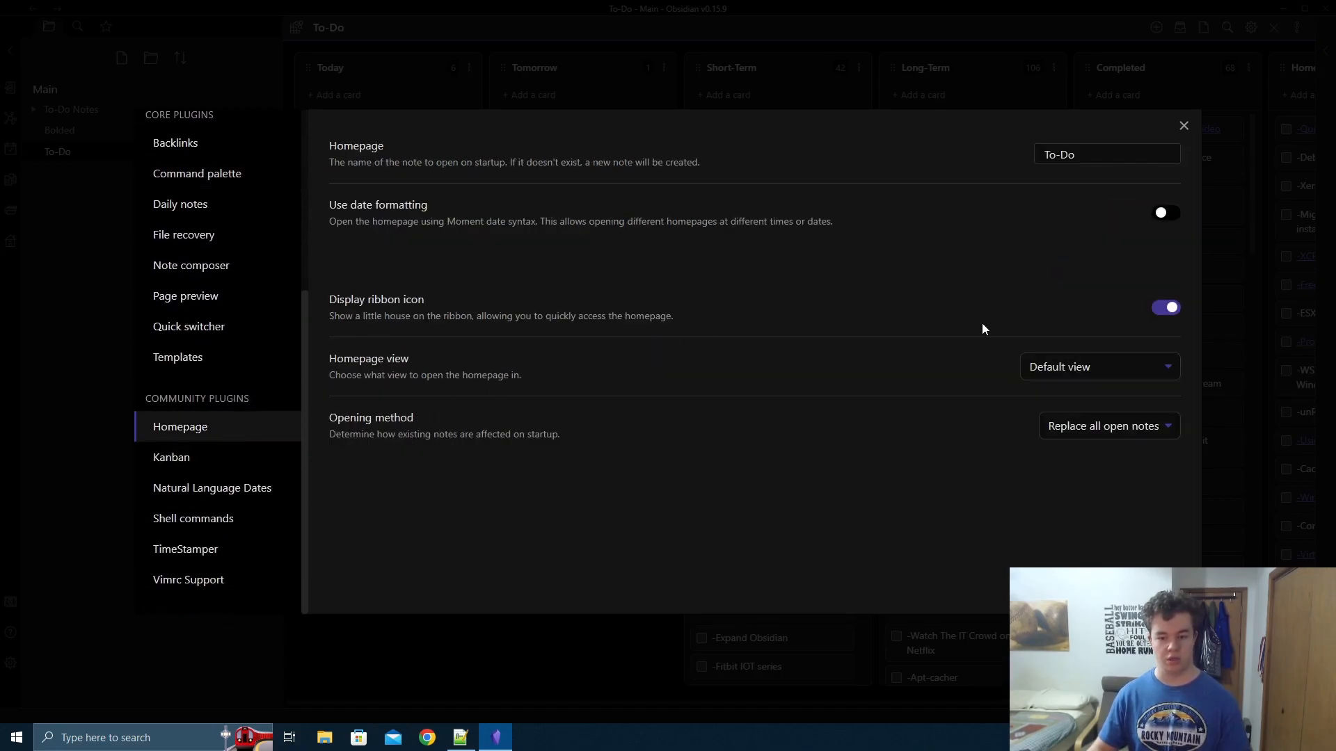
click(1086, 154)
click(960, 199)
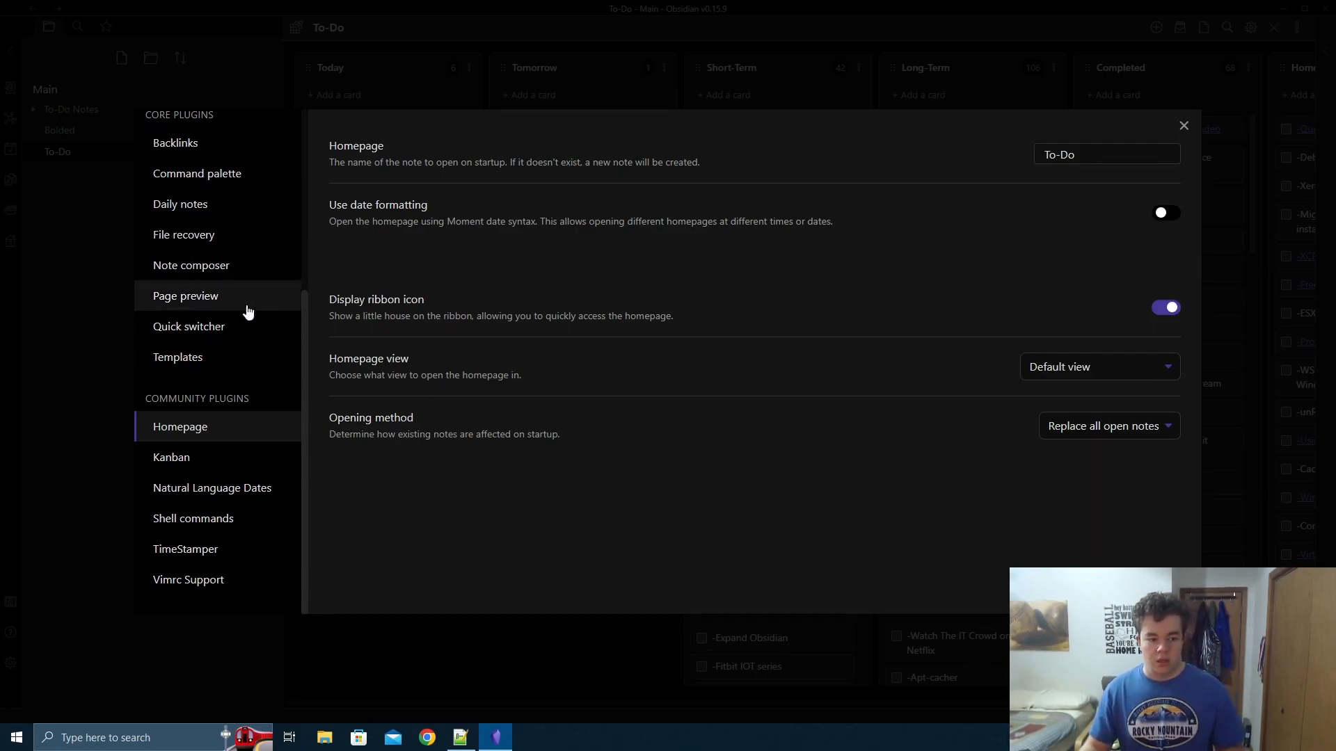
- Search the installed community plugins for "homepage" and show the Homepage plugin's hotkeys
scroll(230, 218, up, 4)
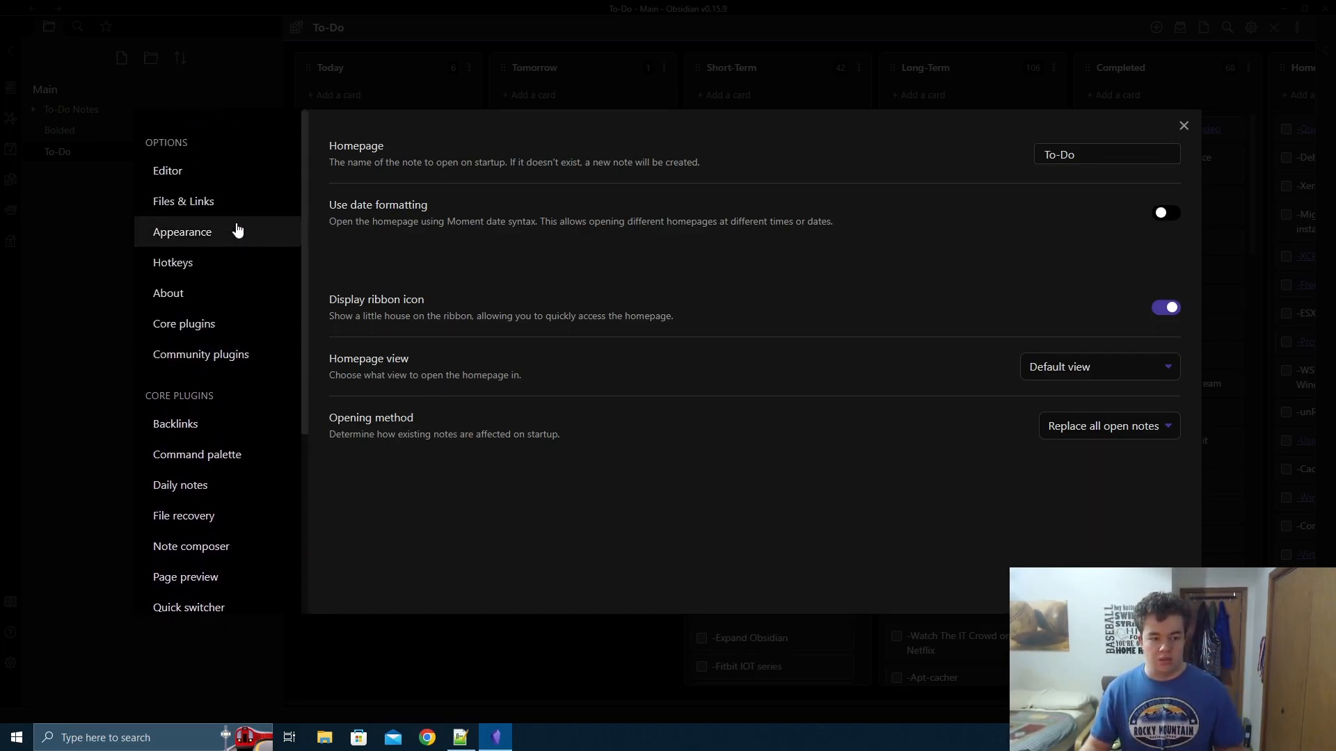
click(244, 352)
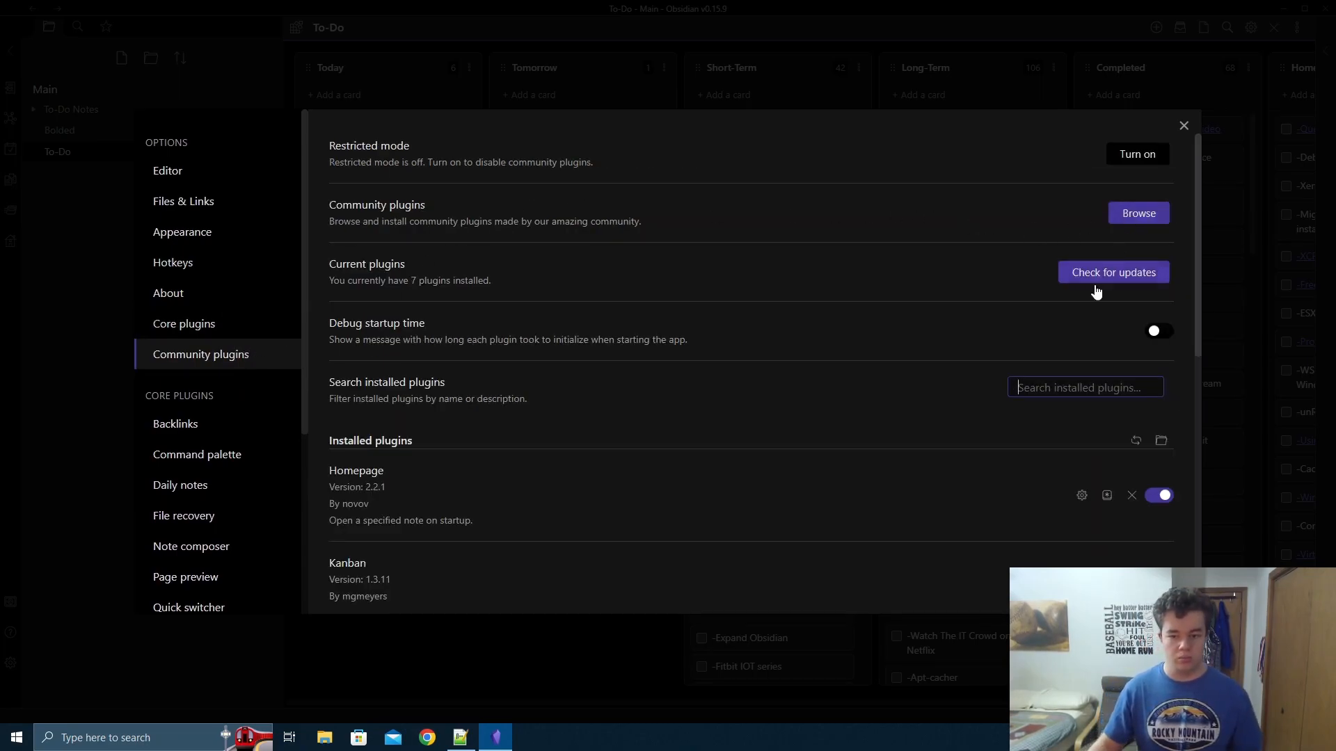
text(homepage)
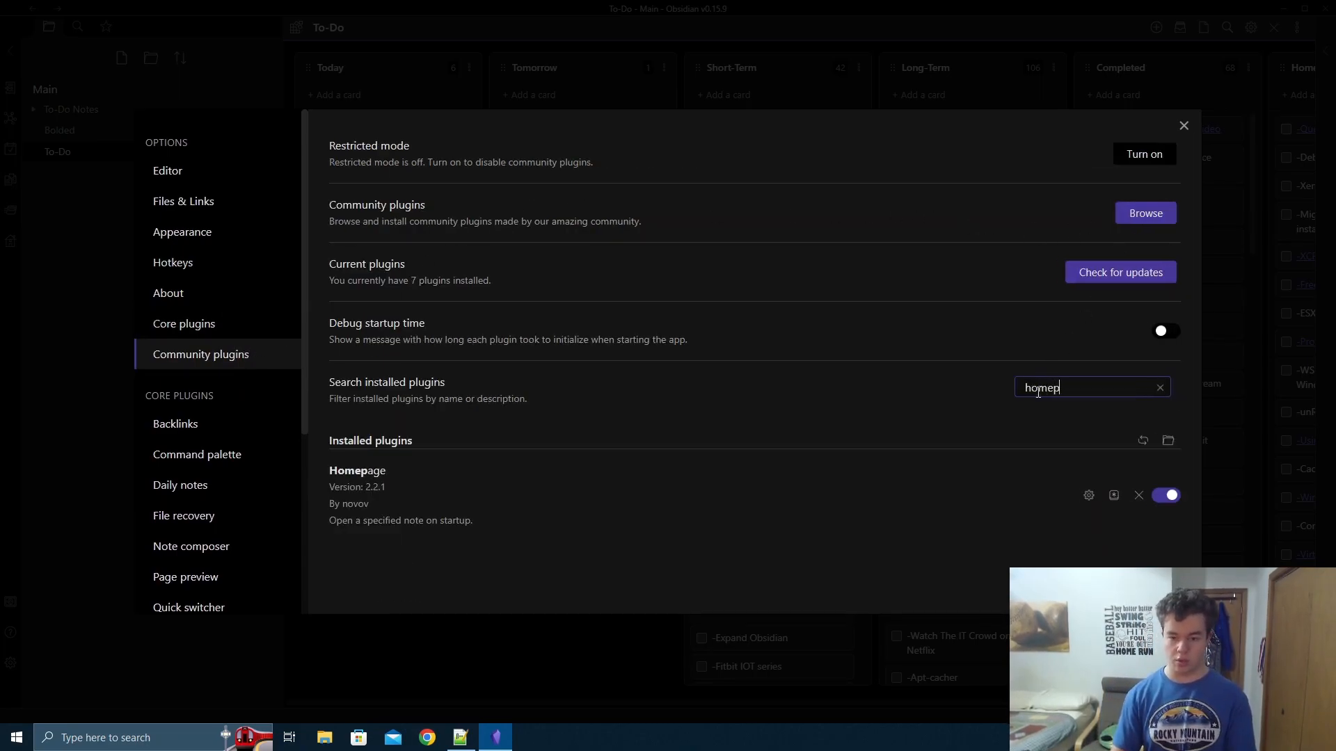
click(1113, 495)
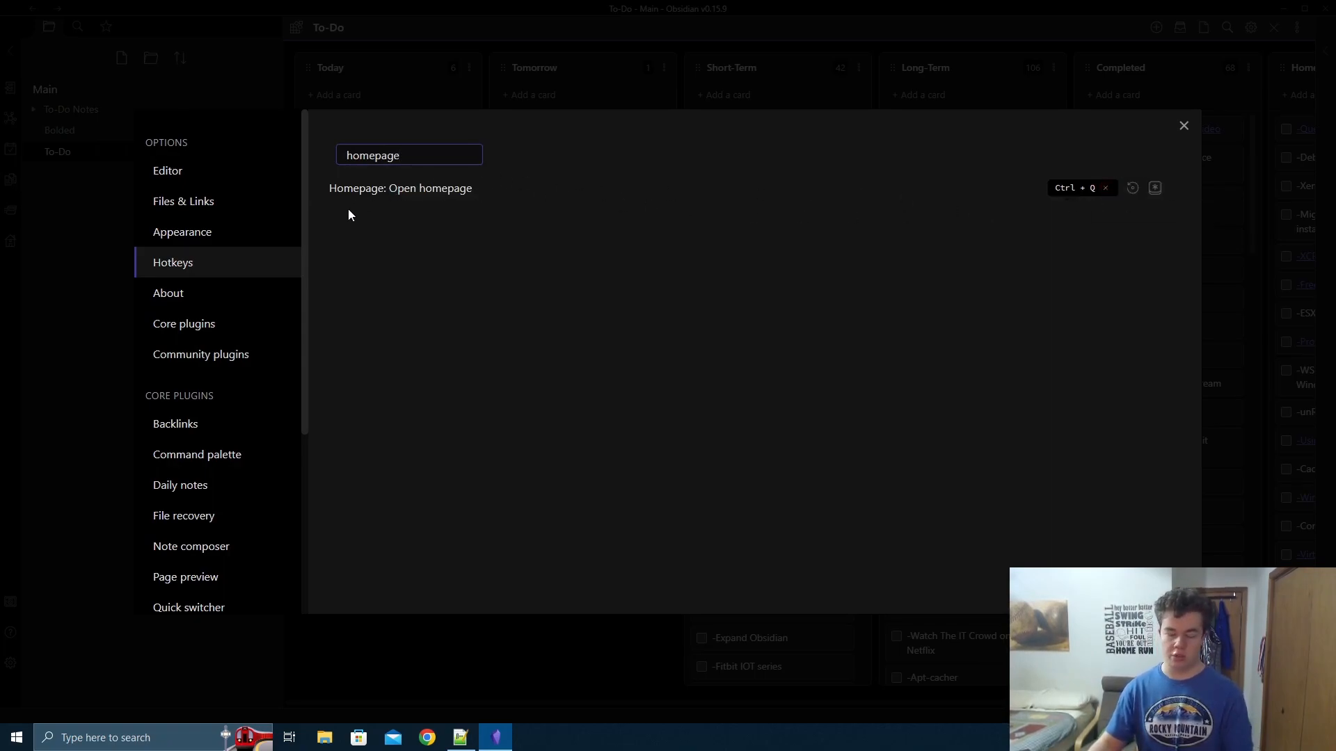
- Review the Editor settings from the General options through to Vim key bindings in the Advanced section
scroll(233, 374, down, 3)
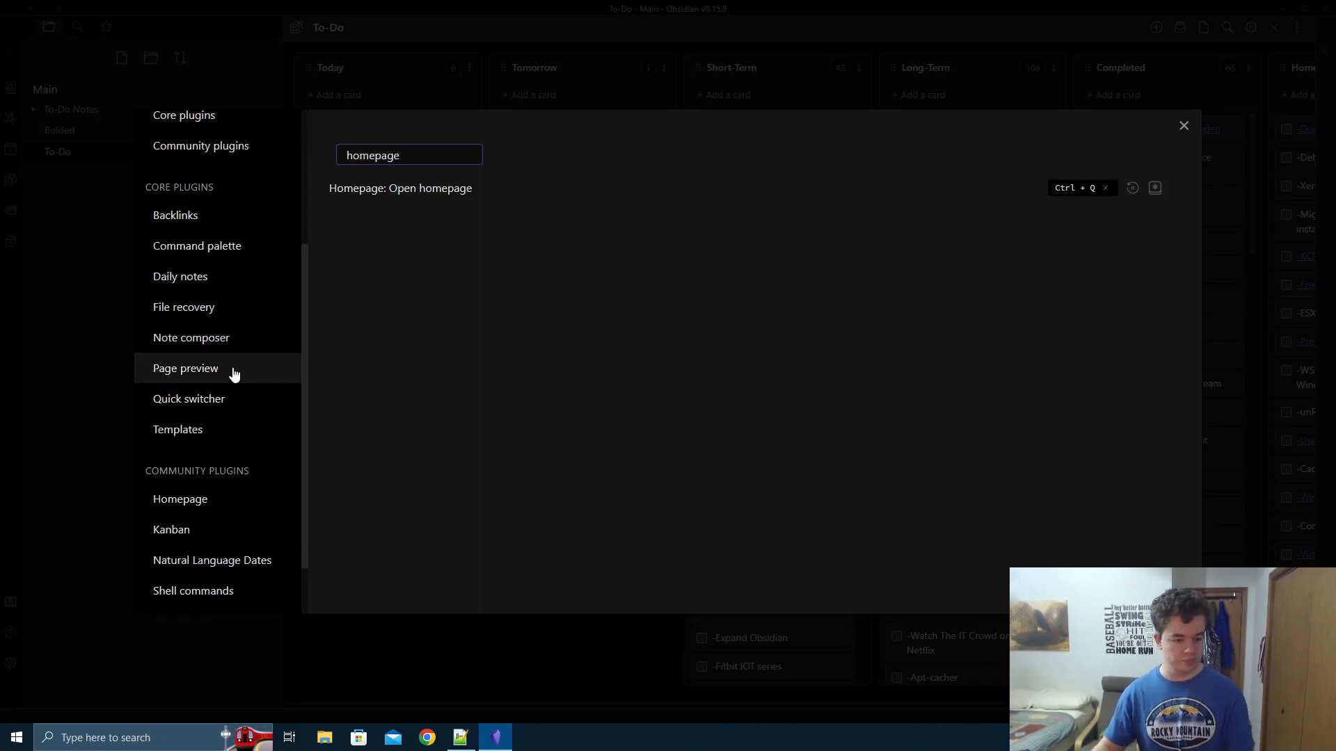
scroll(237, 390, down, 1)
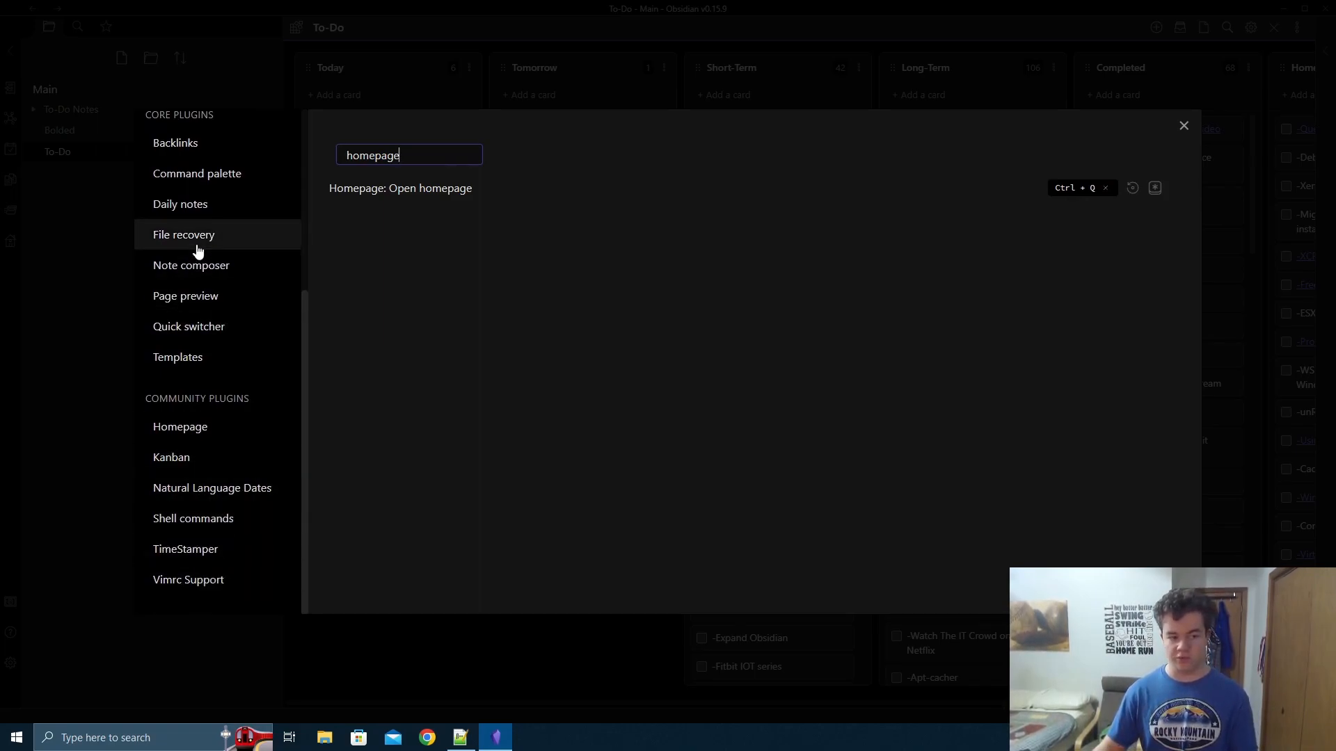
scroll(198, 240, up, 5)
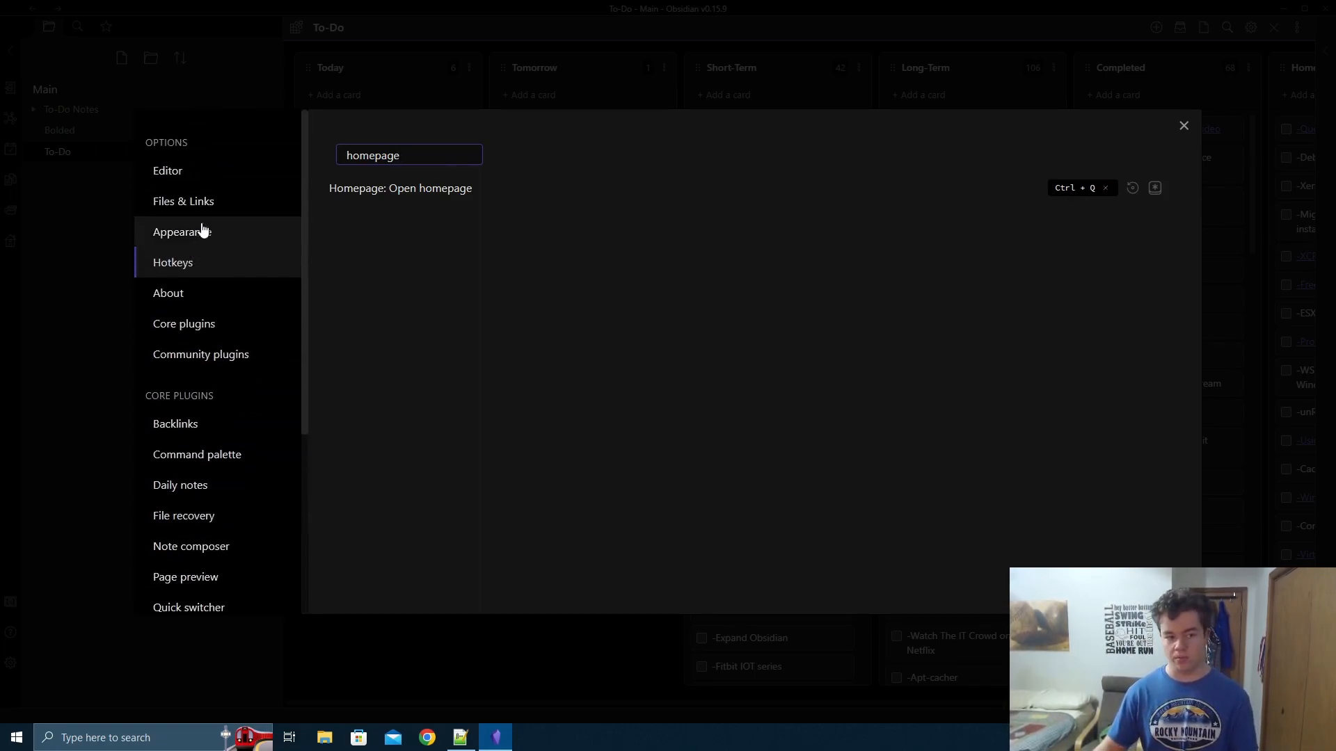
click(204, 168)
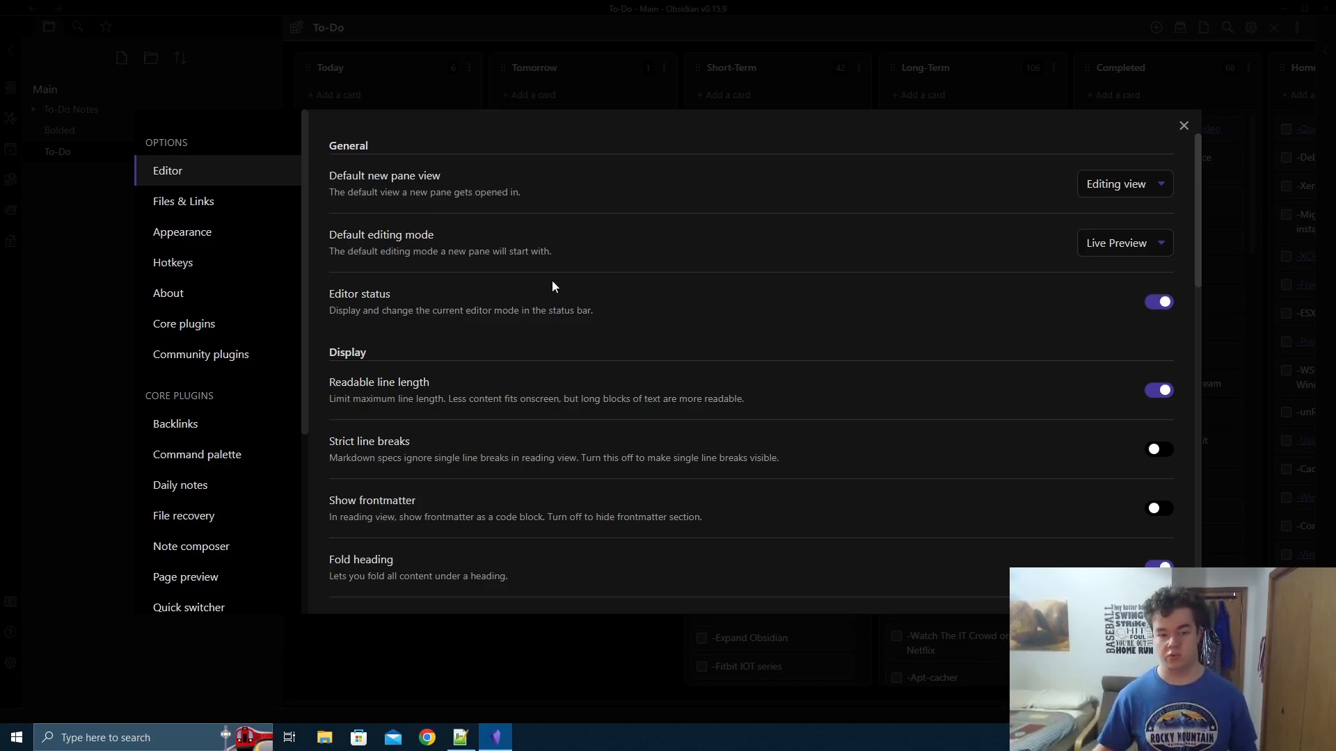
scroll(550, 281, down, 4)
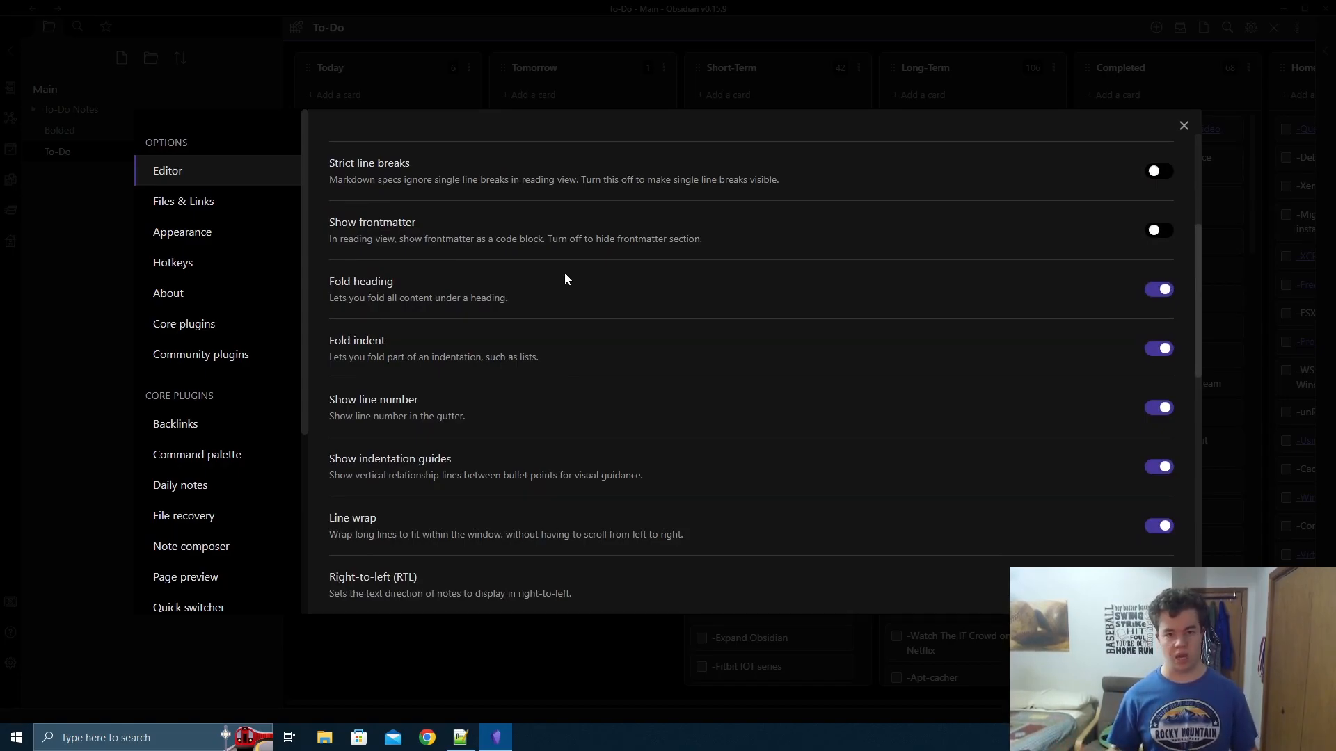
scroll(565, 278, down, 3)
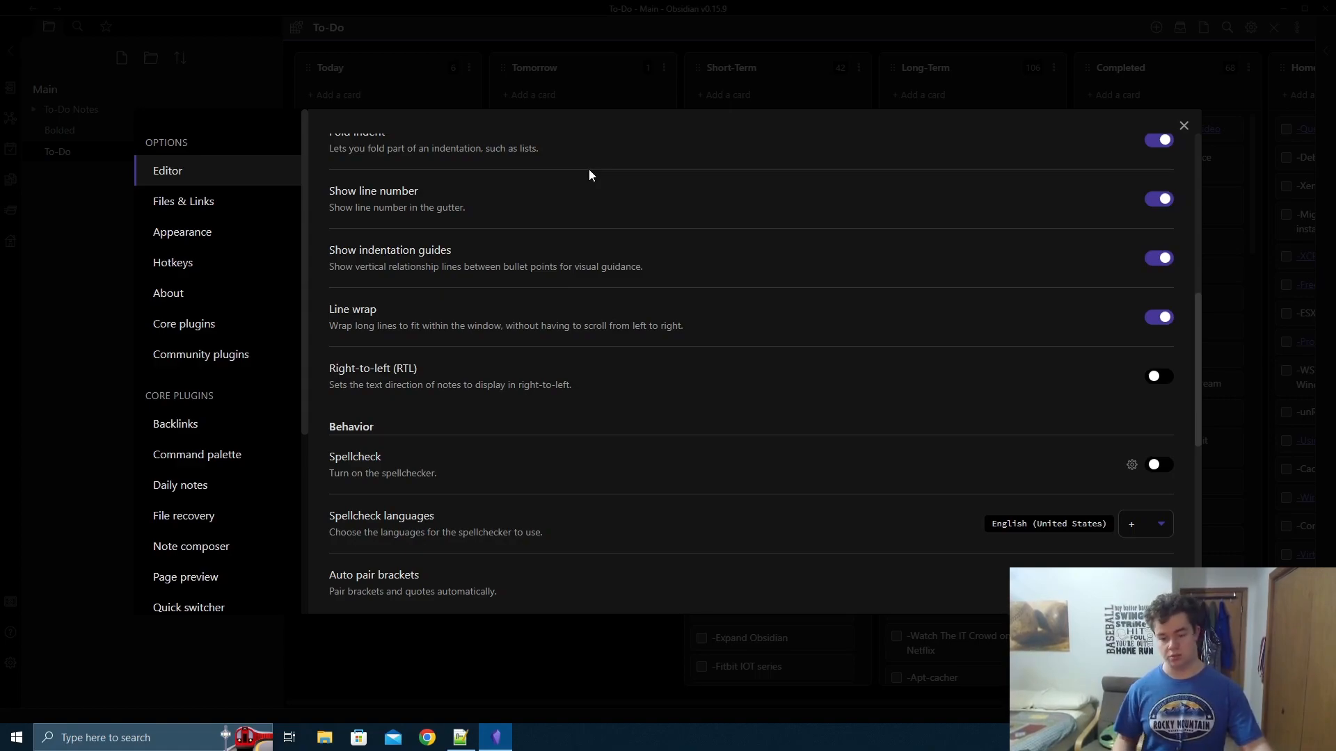
scroll(611, 312, down, 4)
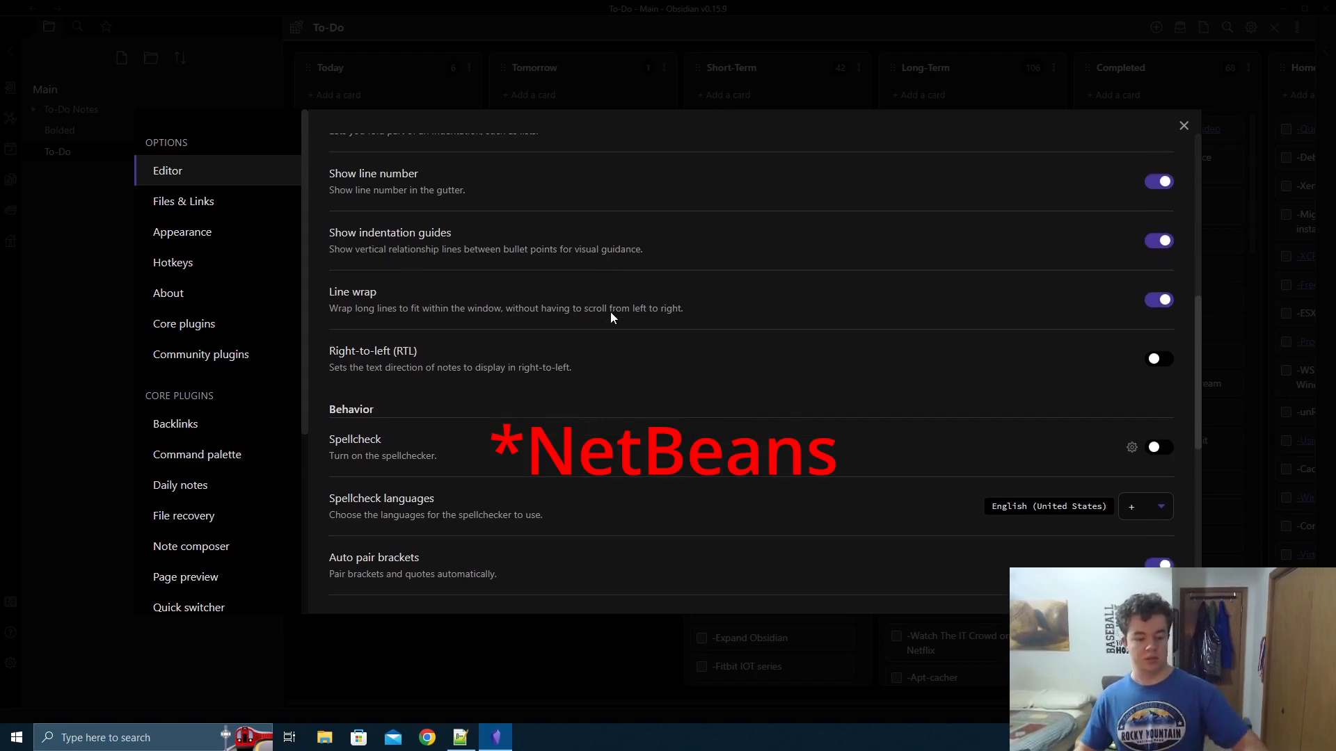
scroll(593, 373, down, 3)
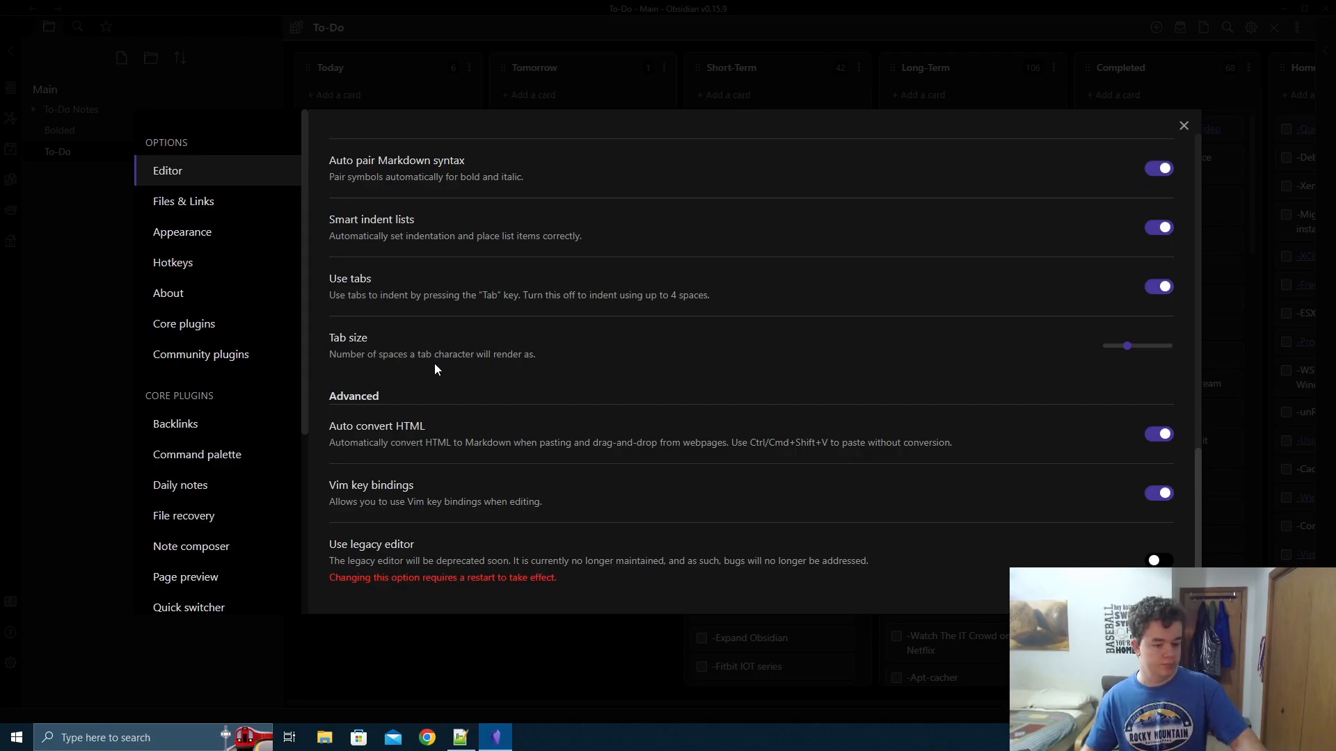
- Review the settings of the Homepage, Natural Language Dates, Shell commands and TimeStamper community plugins
scroll(237, 463, down, 4)
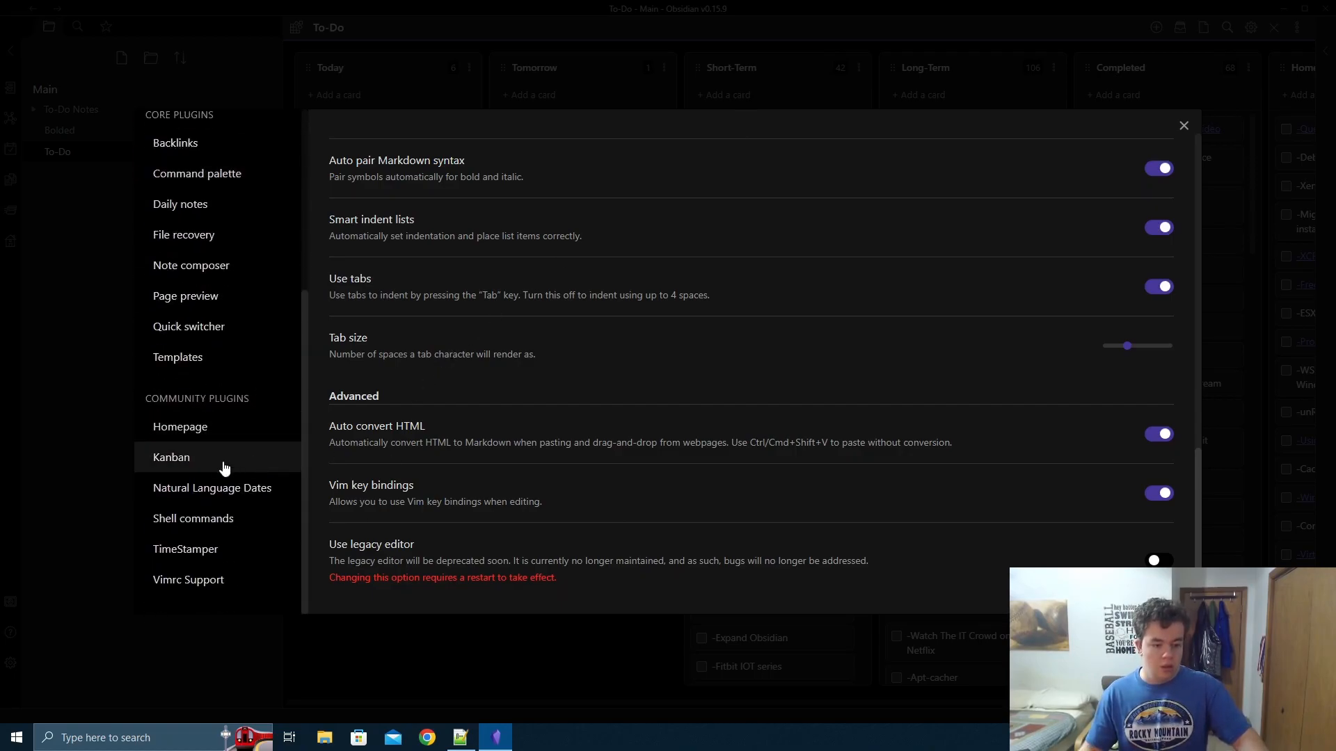
click(223, 434)
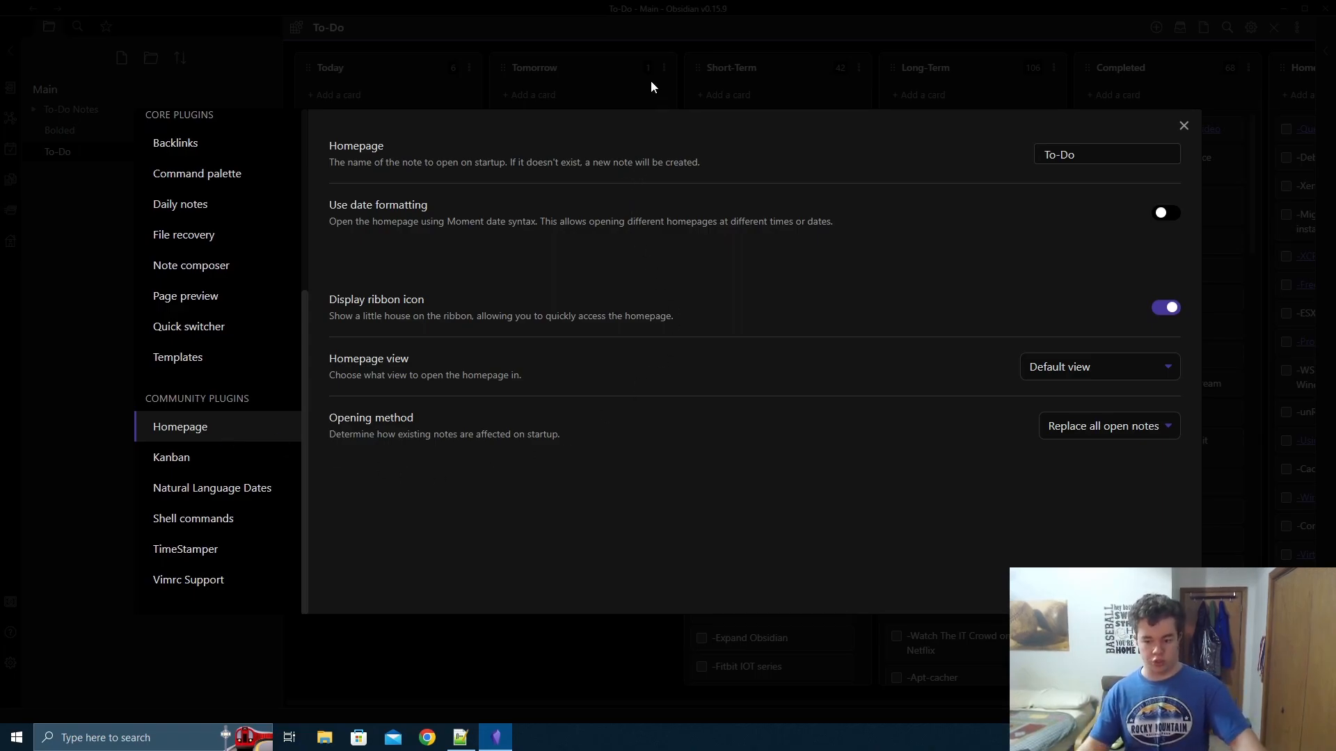
click(233, 491)
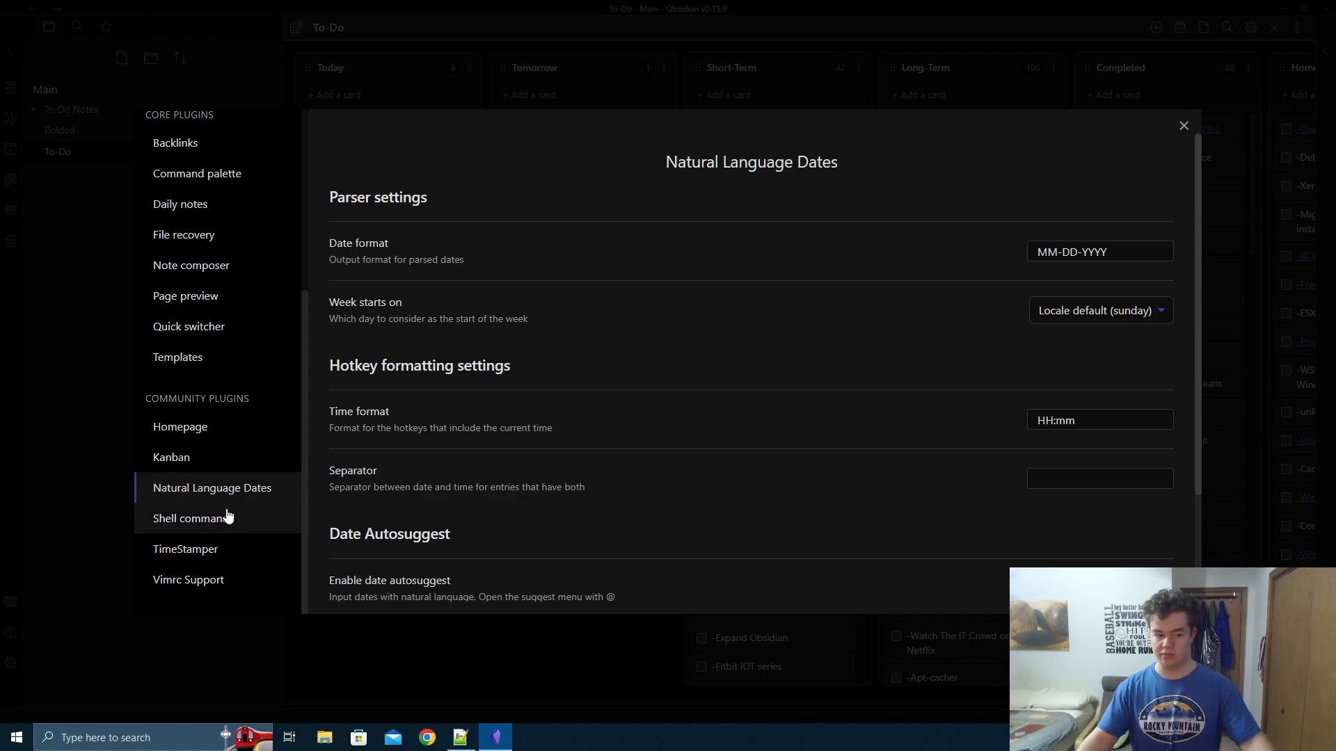
click(221, 522)
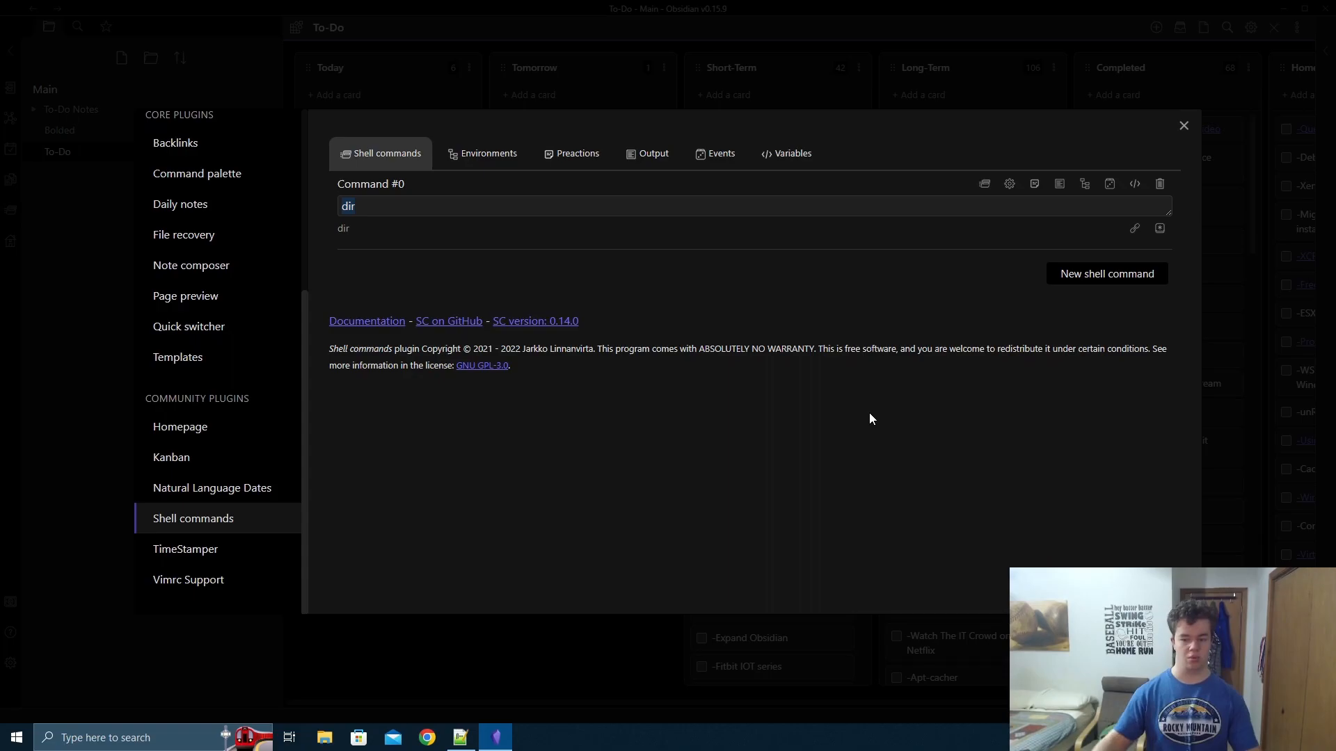
click(195, 554)
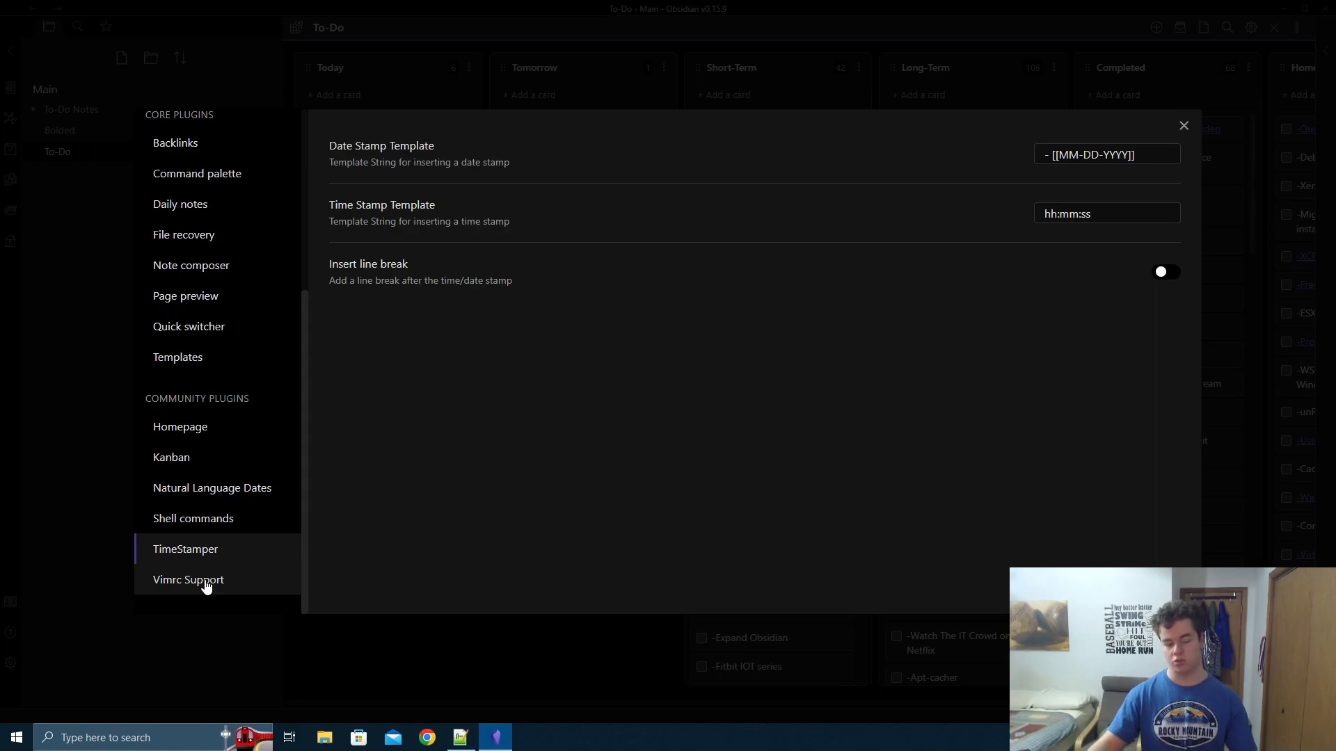
- Inspect the Vimrc file name in the Vimrc Support settings, leave it as .obsidian.vimrc, and close the settings
click(206, 587)
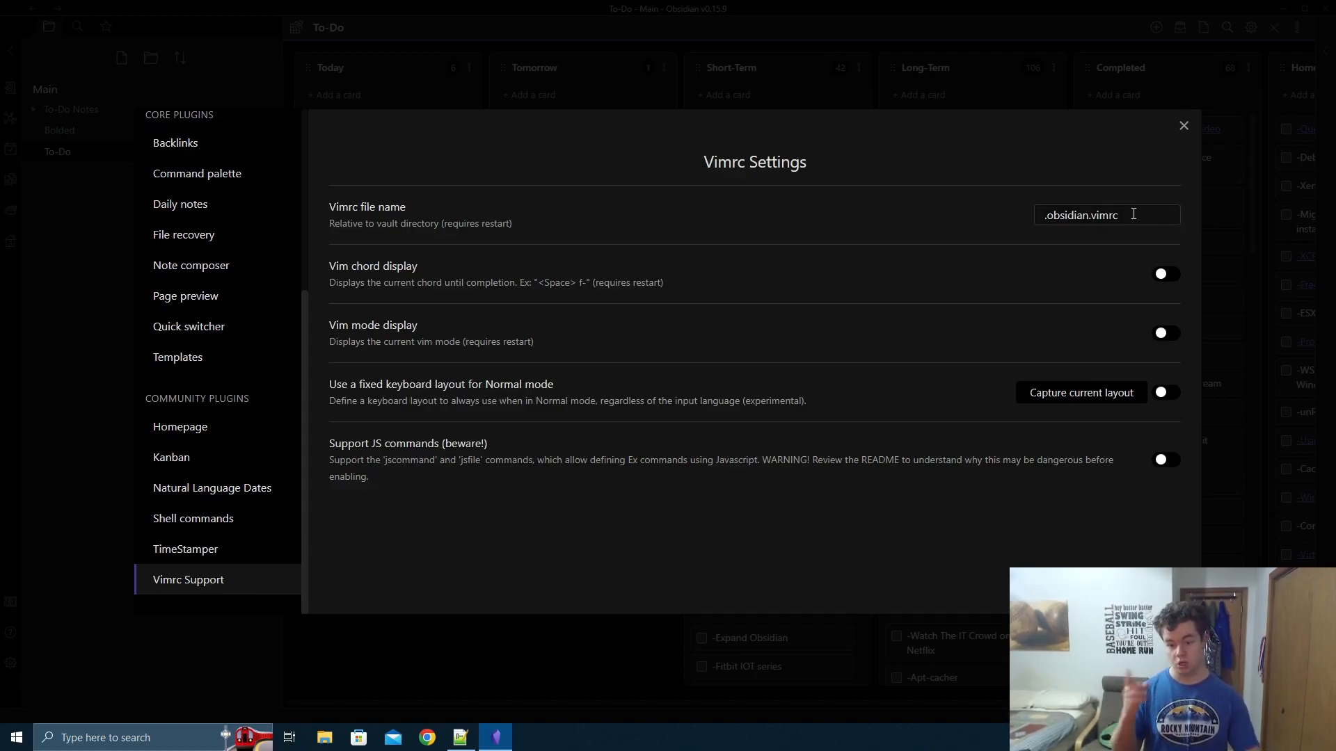
drag(1138, 222, 1032, 215)
click(1110, 215)
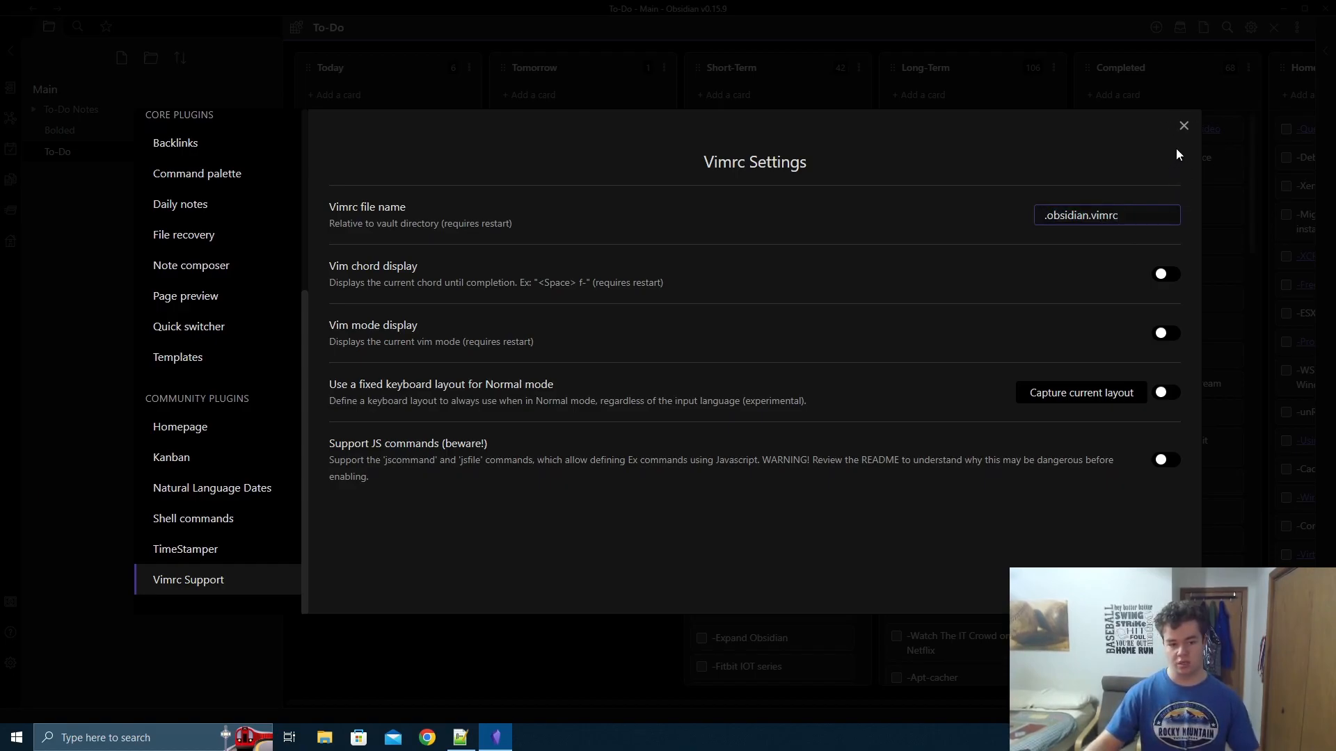
click(1183, 126)
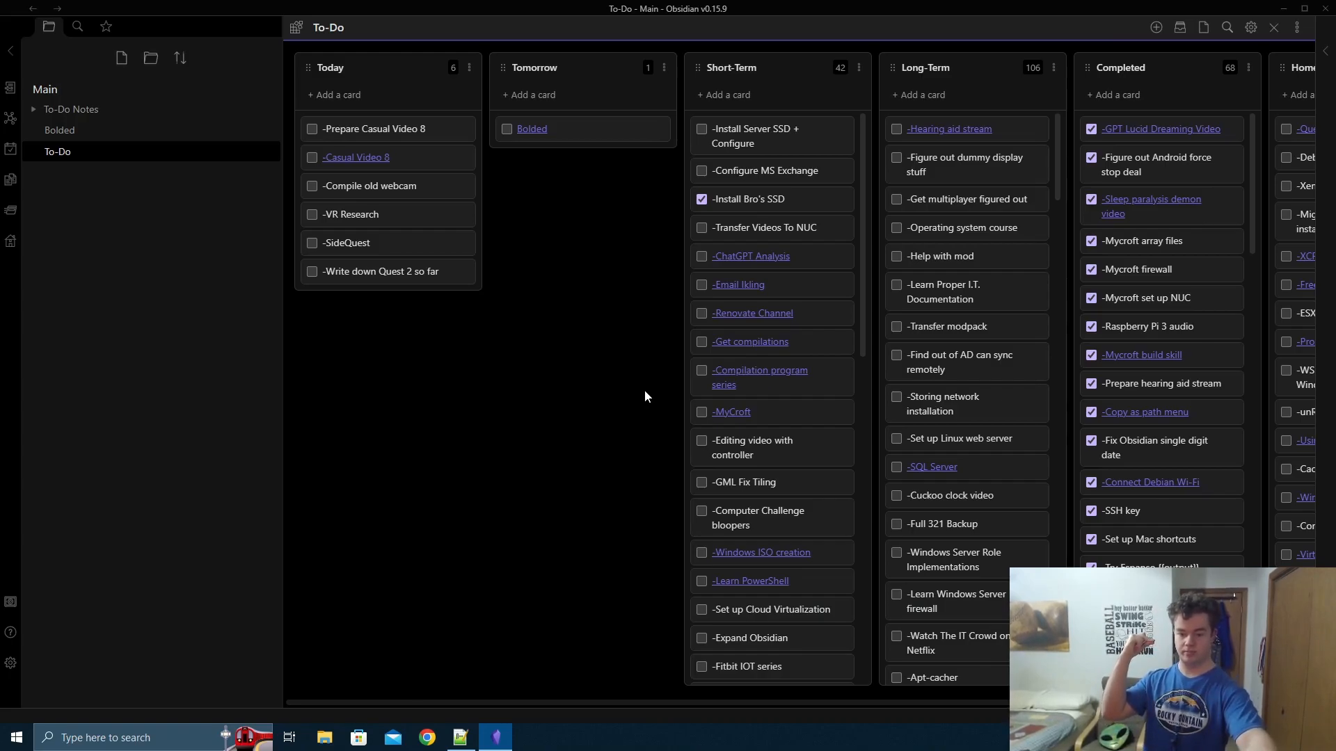
- Switch to Notepad++ to examine the key mappings in .obsidian.vimrc, and return to the To-Do board in Obsidian
key(alt+Tab)
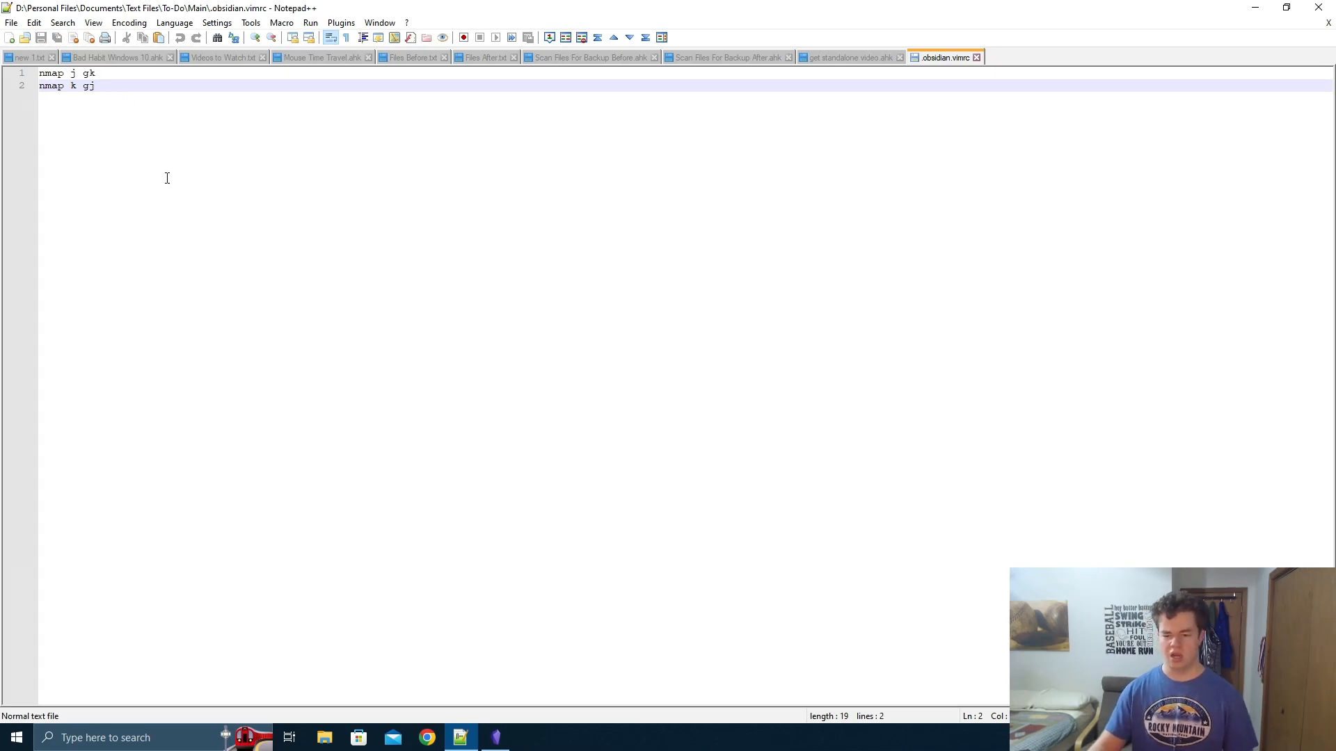
key(ctrl+a)
click(126, 125)
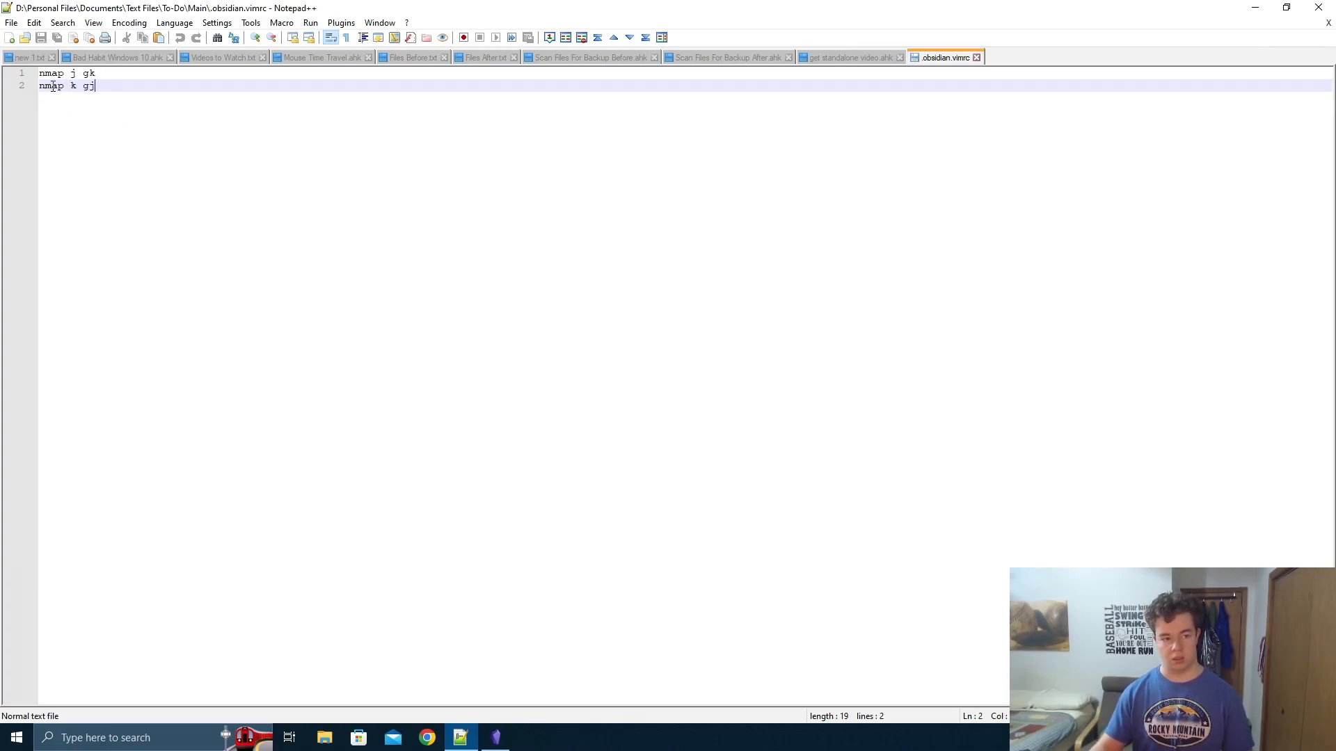
click(496, 737)
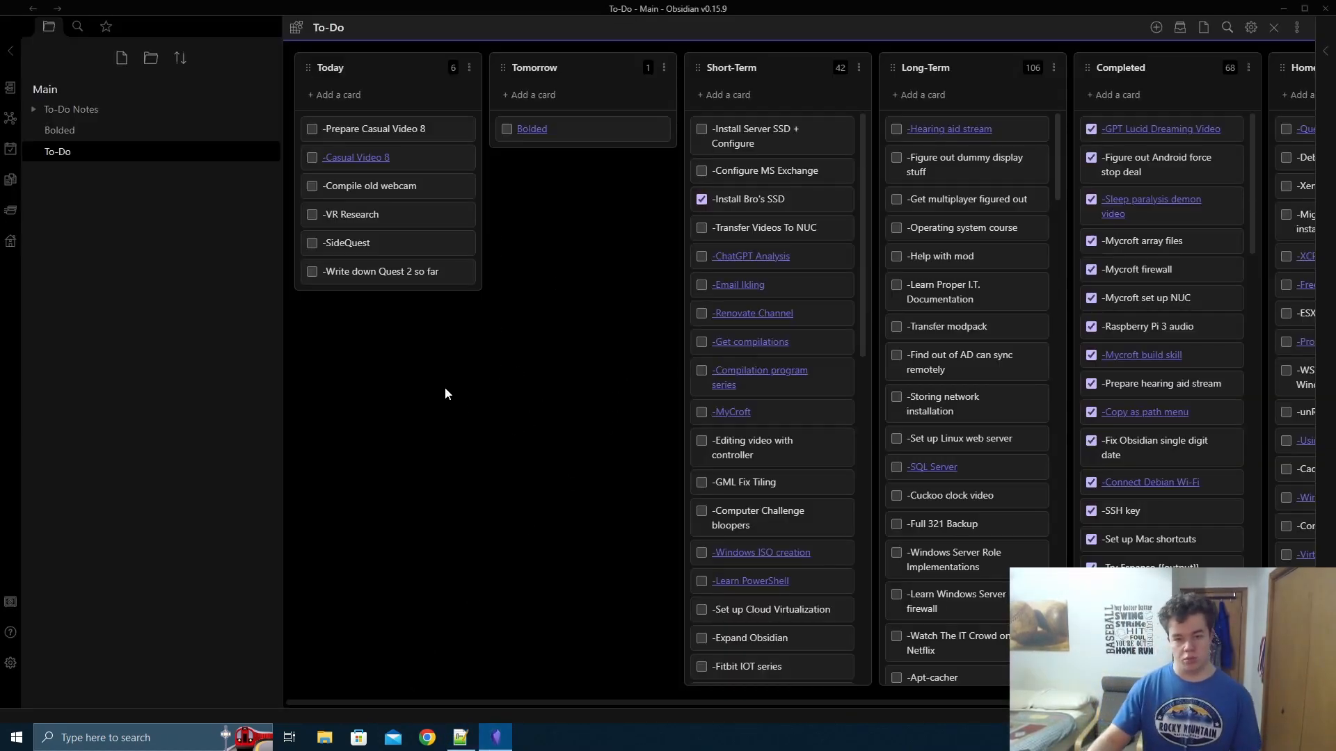
- Look over the Vimrc Support plugin settings again, then close the settings
click(11, 663)
scroll(199, 454, down, 4)
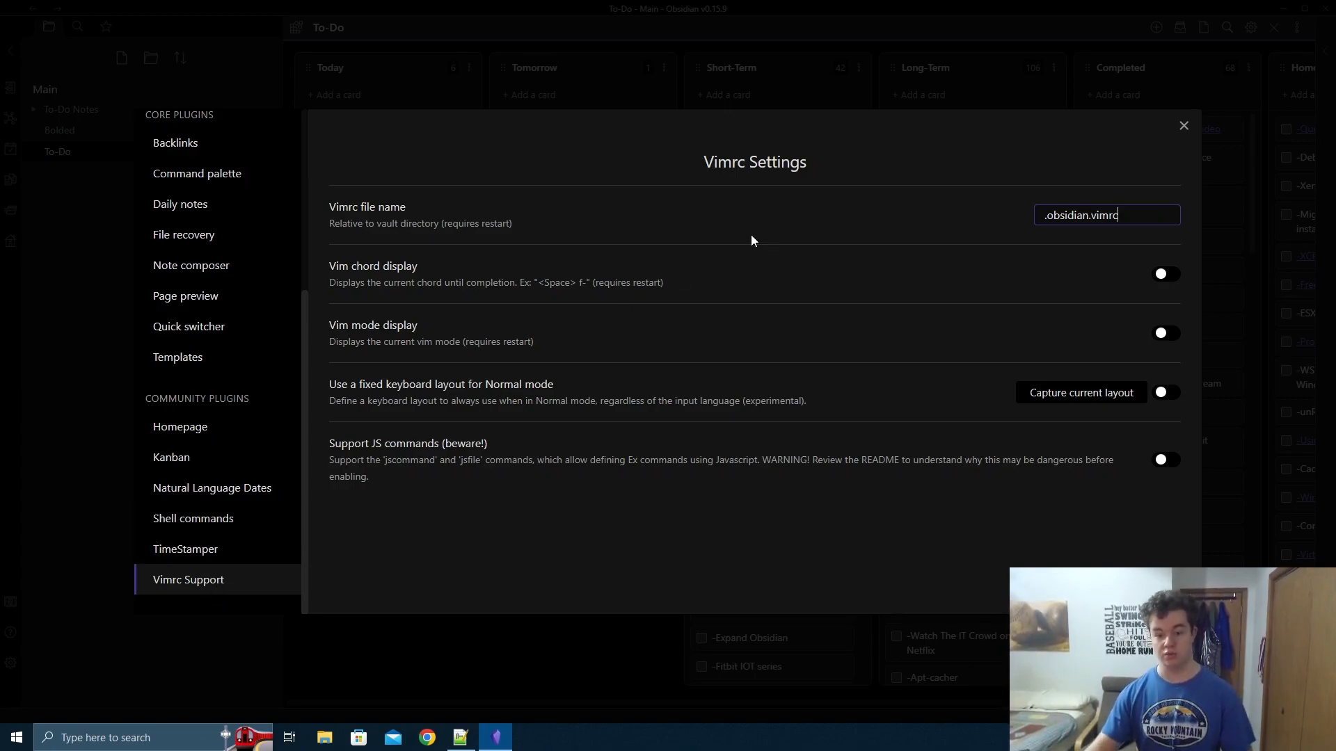
click(1183, 125)
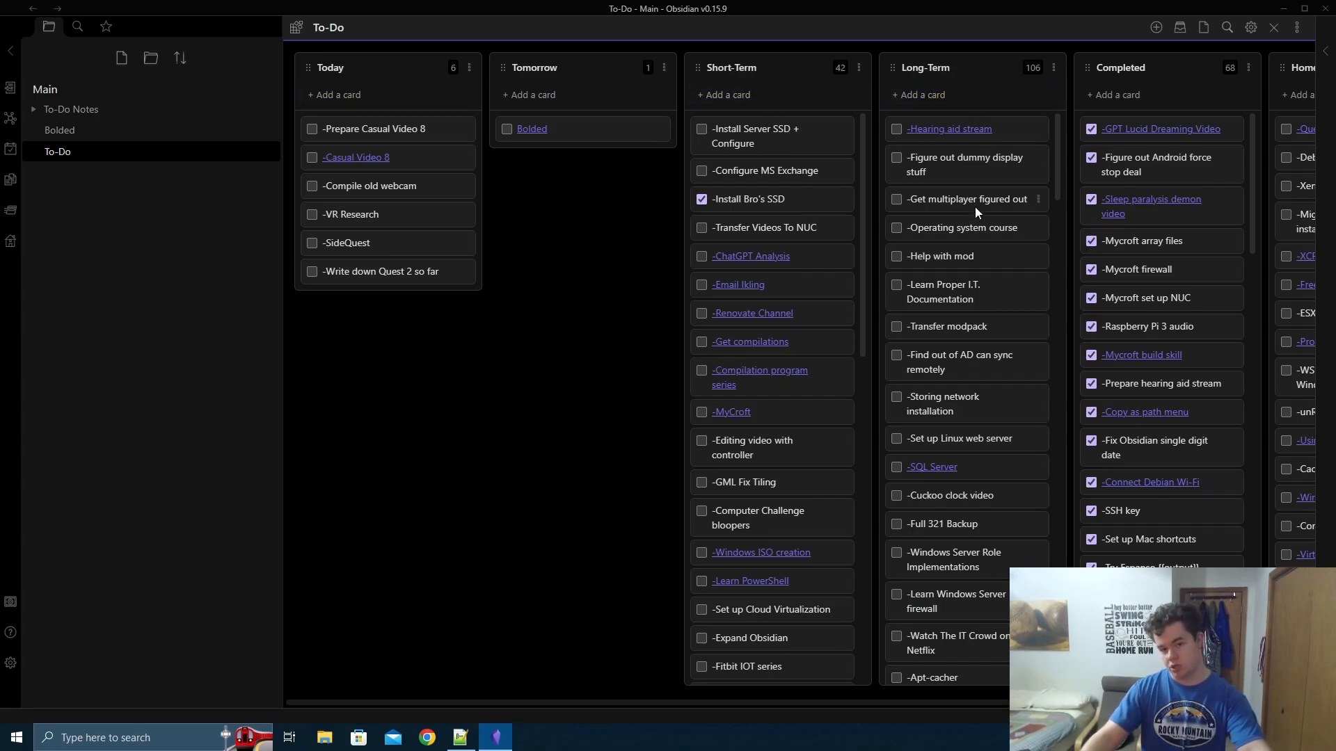
- Move the Long-Term card "-Figure out dummy display stuff" to Short-Term, and "-Set up Linux web server", "-Apt-cacher" and "-Lampstacks" to Tomorrow
drag(969, 170, 796, 260)
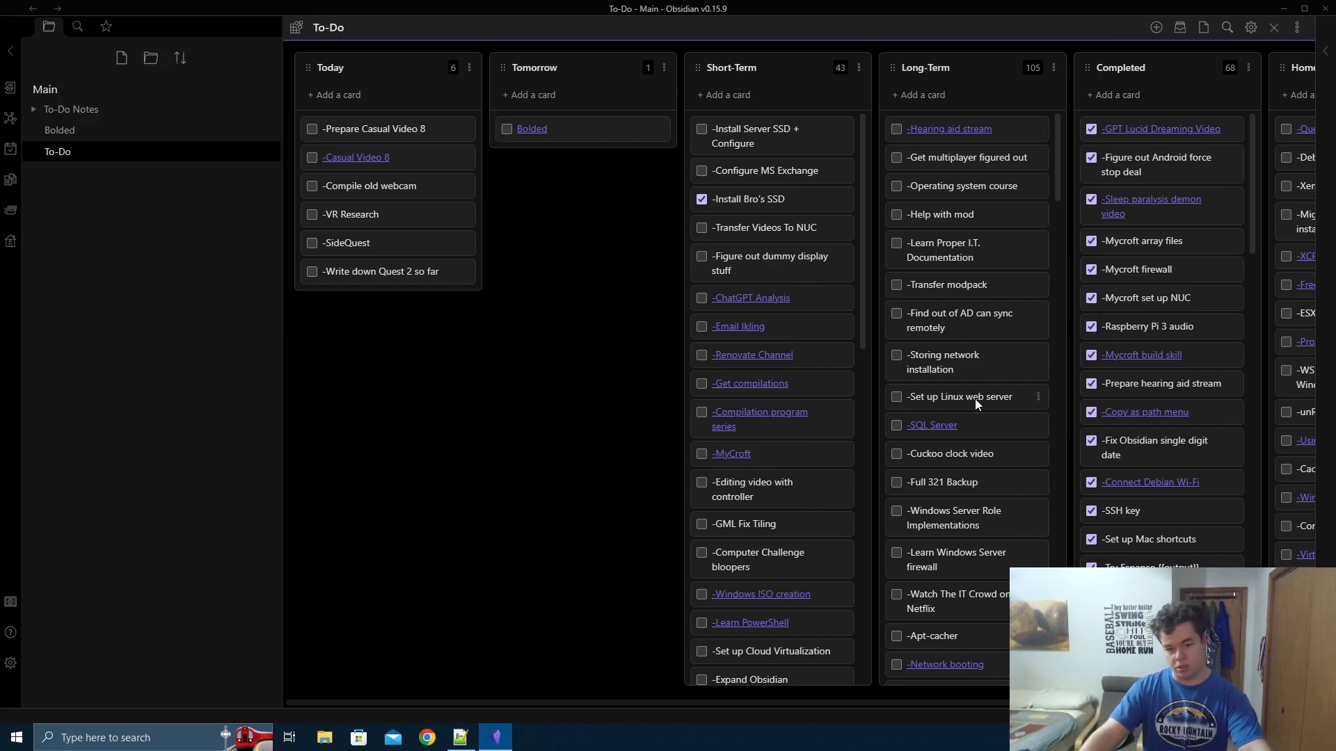
drag(974, 399, 585, 156)
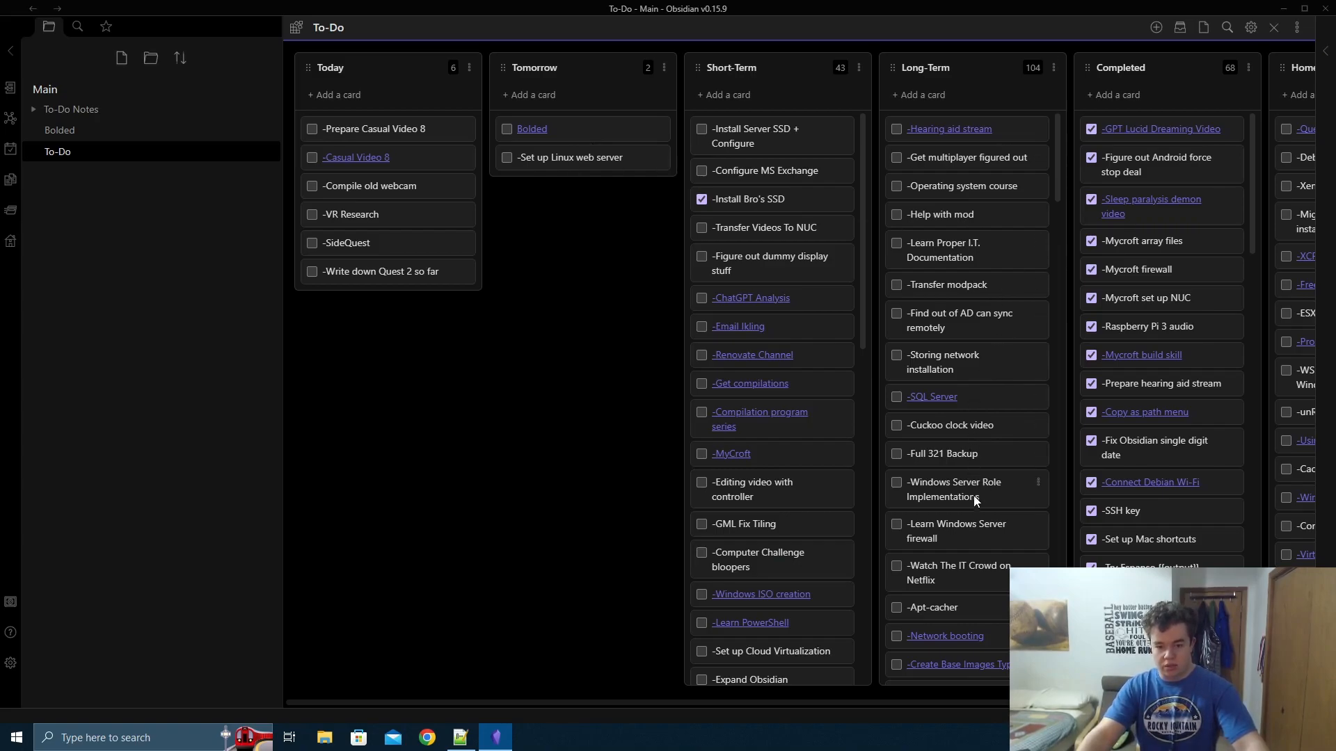
drag(939, 612, 564, 182)
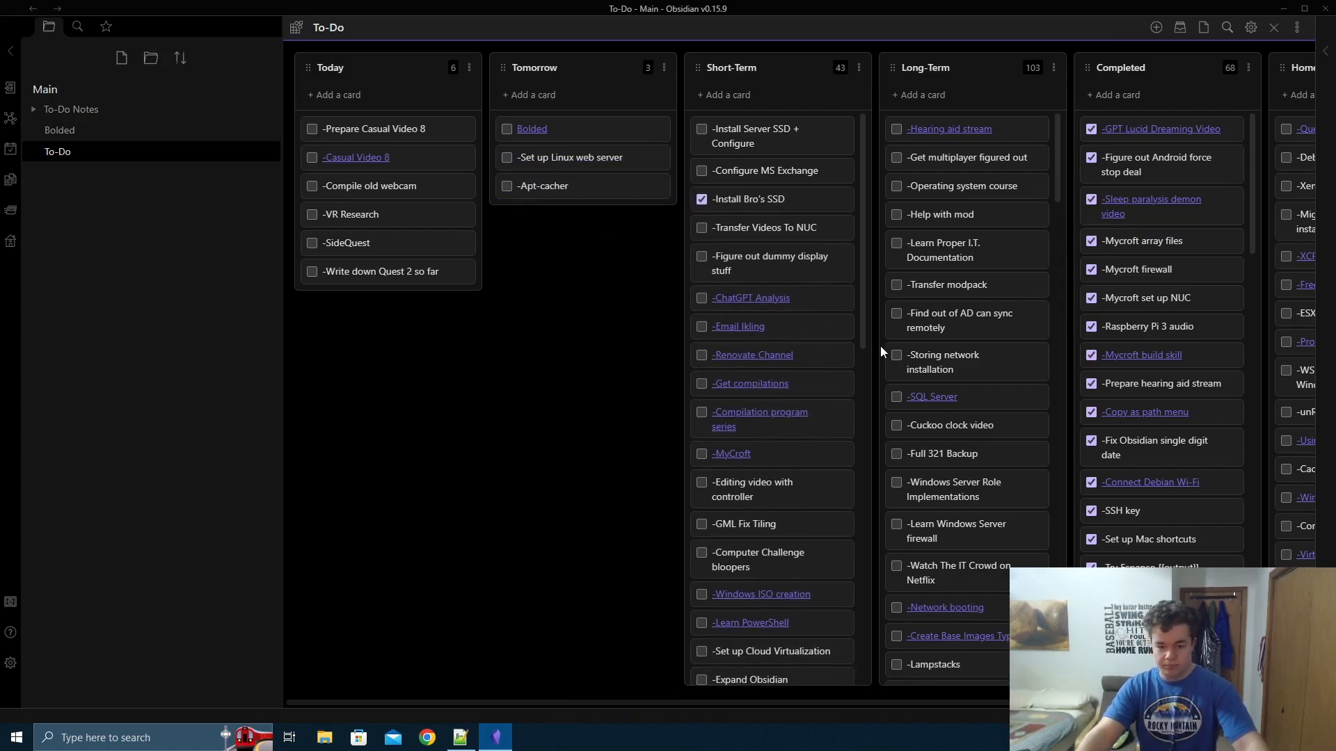
drag(946, 664, 573, 213)
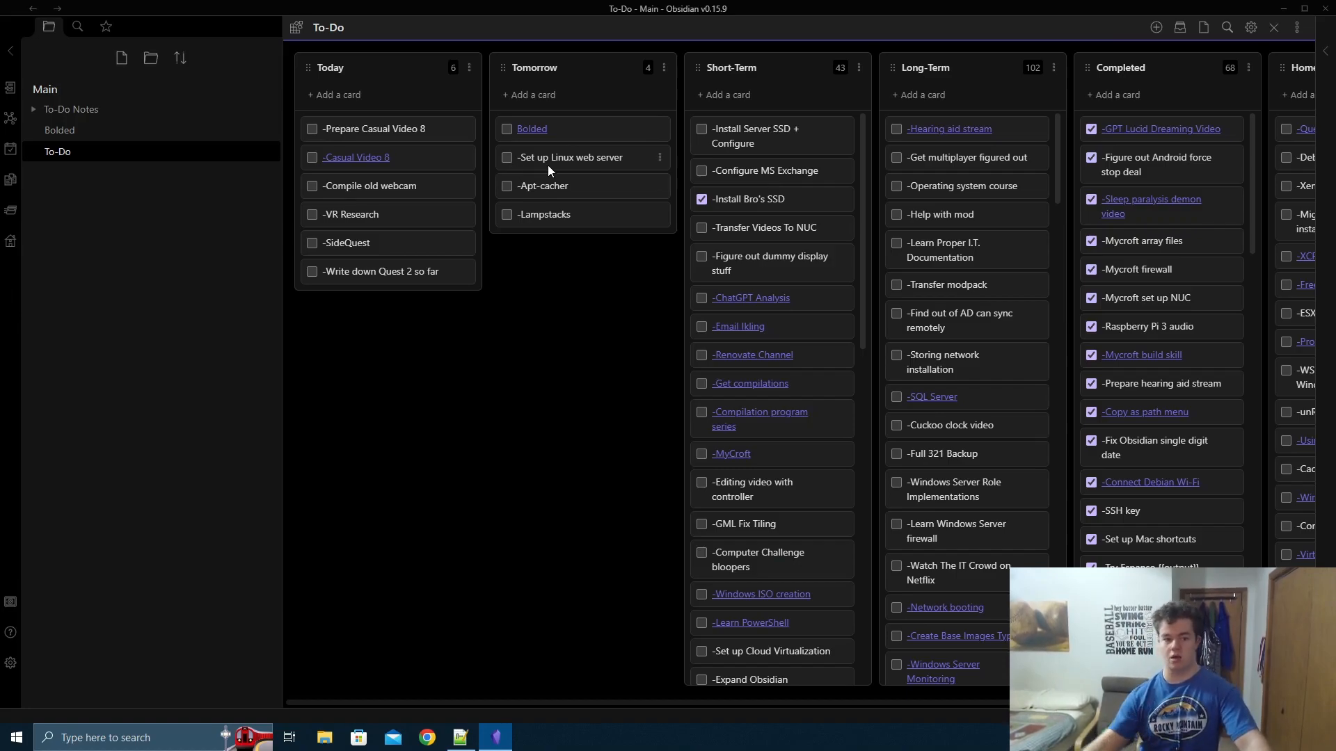
- Move "-Set up Linux web server", "-Apt-cacher" and "-Lampstacks" from Tomorrow to the top of the Today list, in that order
drag(565, 153, 364, 118)
drag(592, 172, 407, 159)
drag(552, 157, 395, 180)
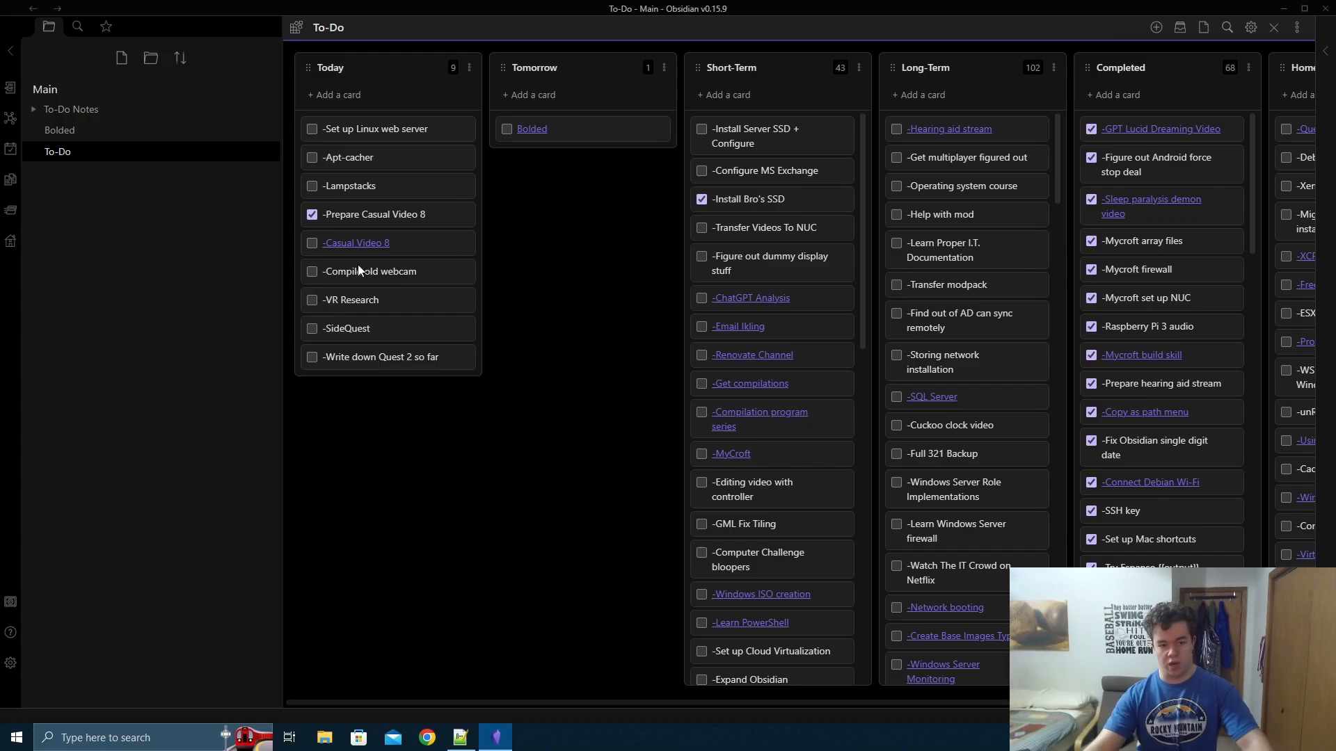
- Move the checked-off "-Prepare Casual Video 8" card from Today to the top of Completed and archive it
drag(365, 209, 1138, 123)
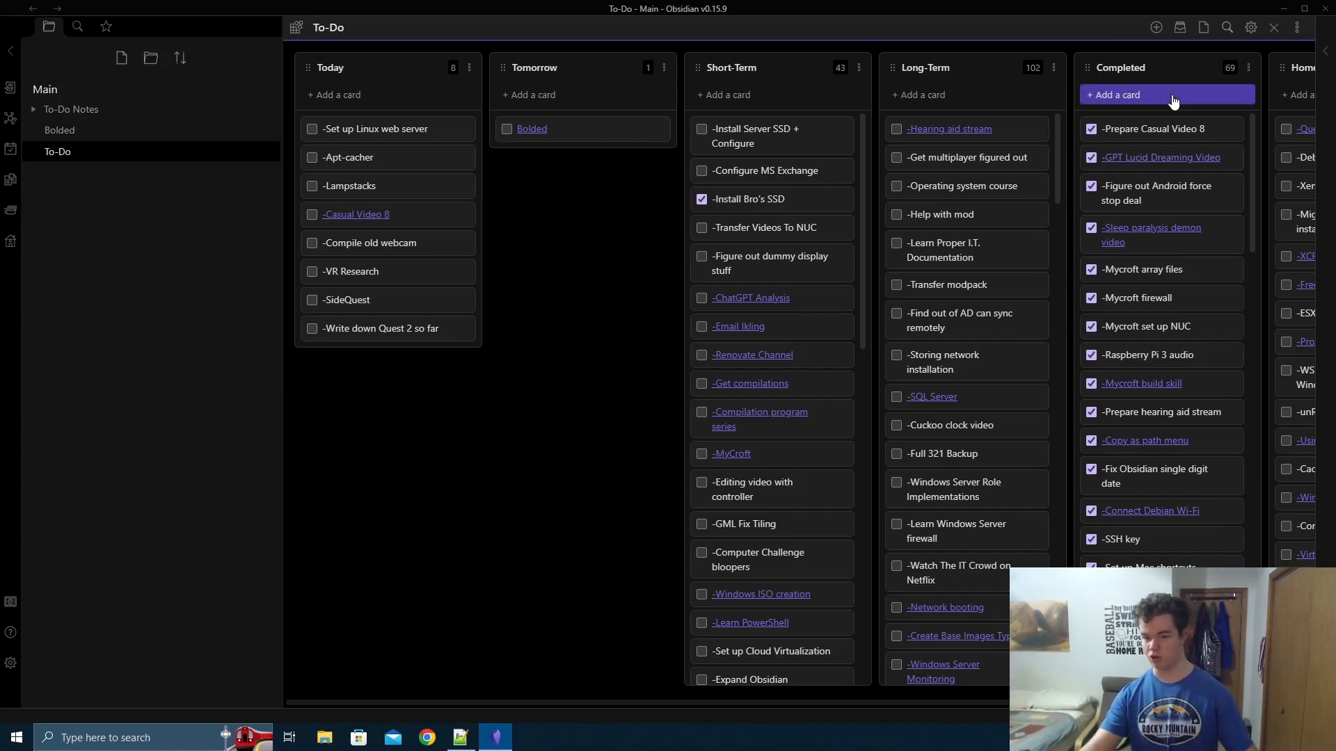
right_click(1162, 125)
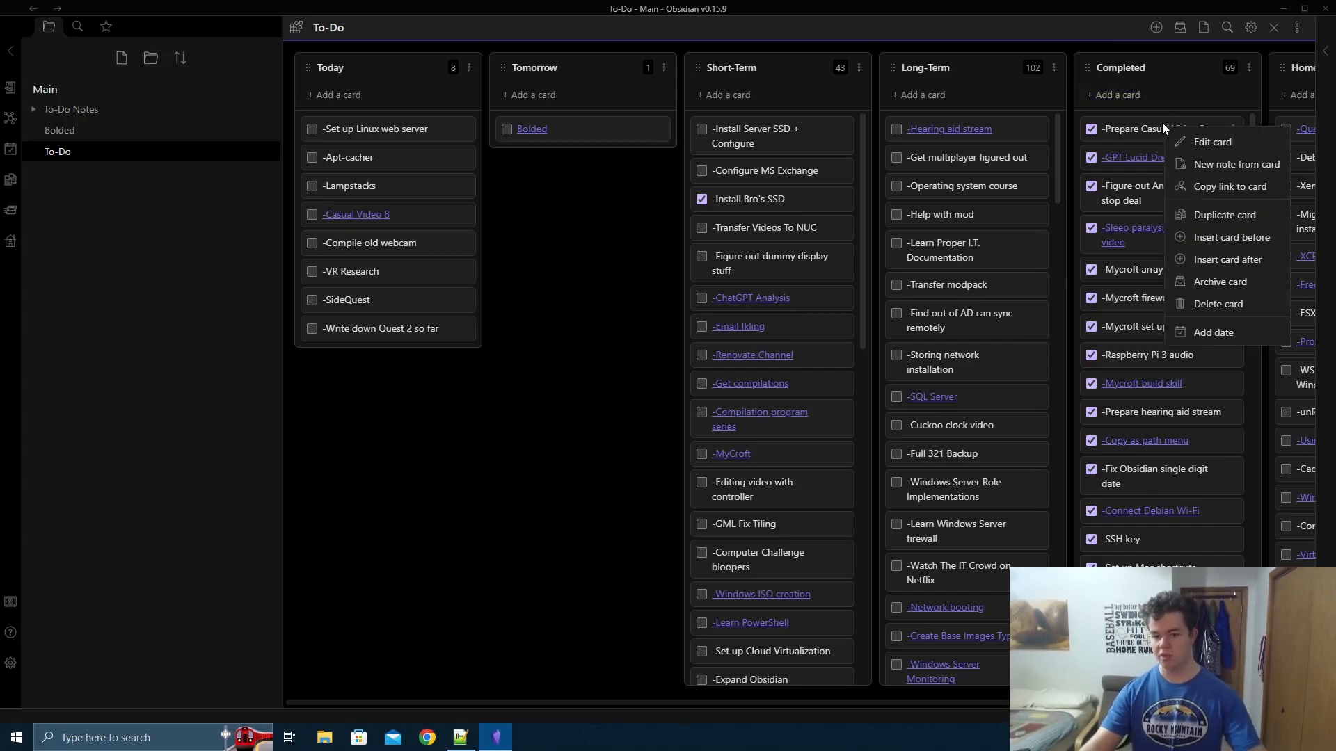
click(1227, 285)
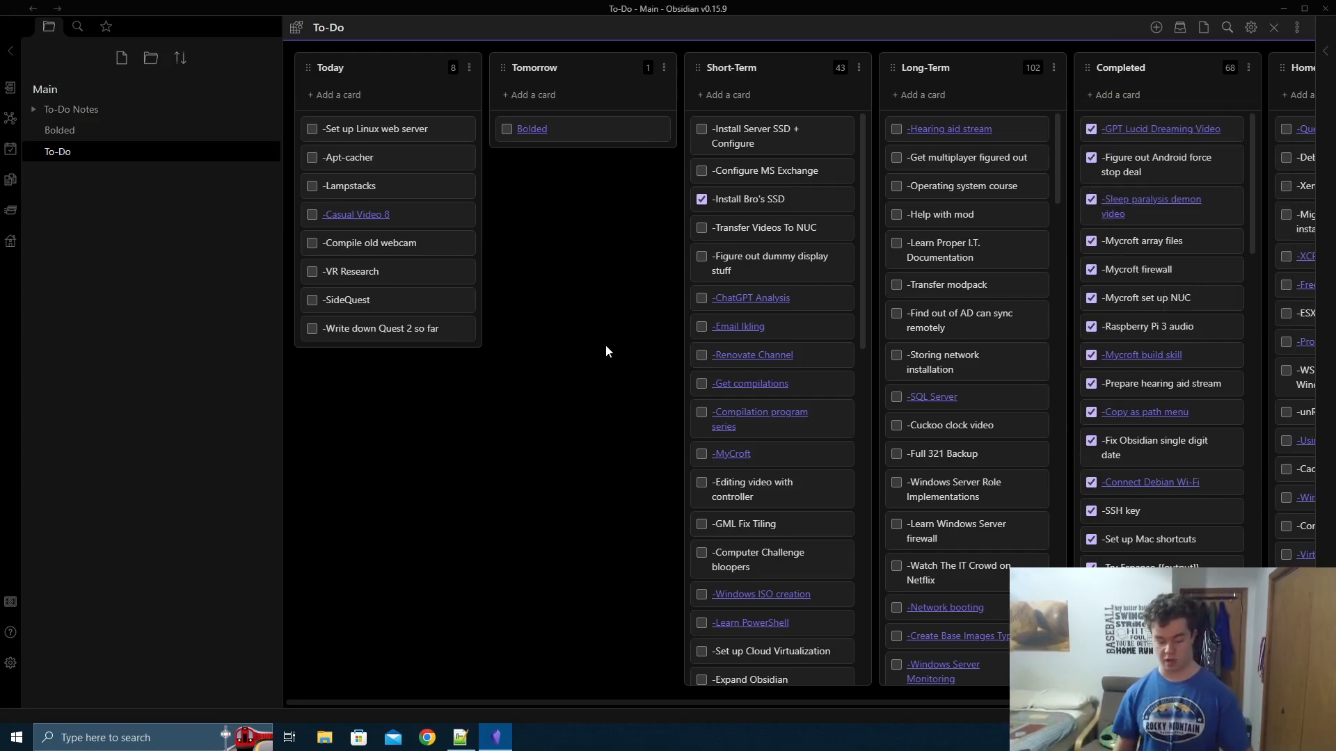
- Show the To-Do note as Markdown, and look up the Kanban toggle's hotkey by filtering the hotkeys for "markdown"
key(ctrl+shift+k)
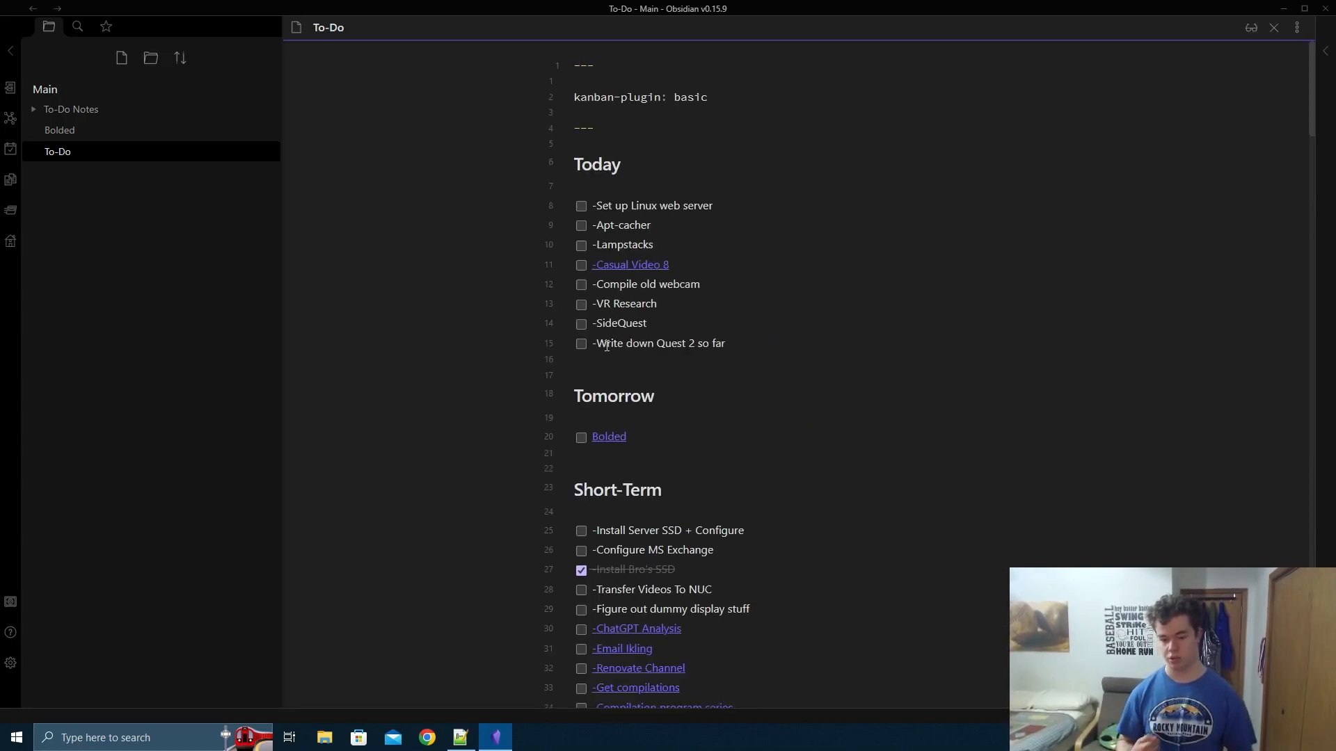
click(7, 668)
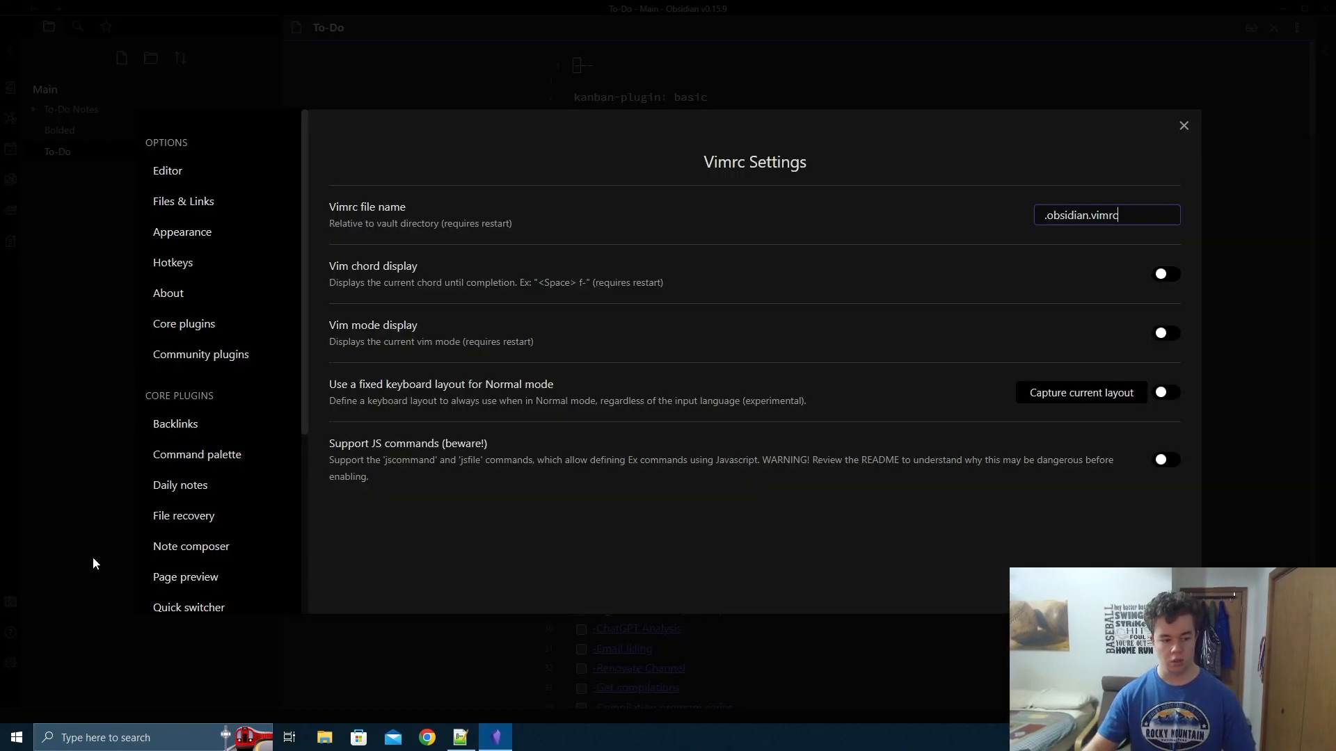
click(210, 274)
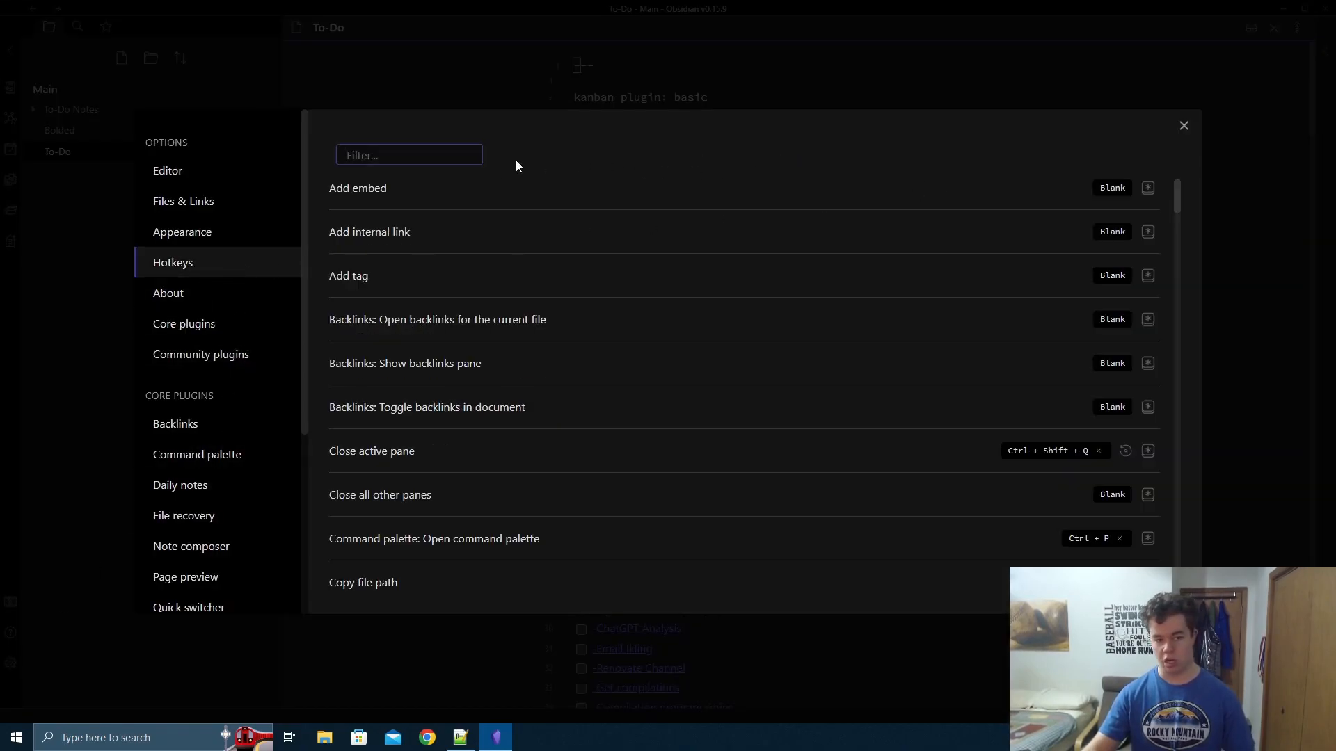
text(mark)
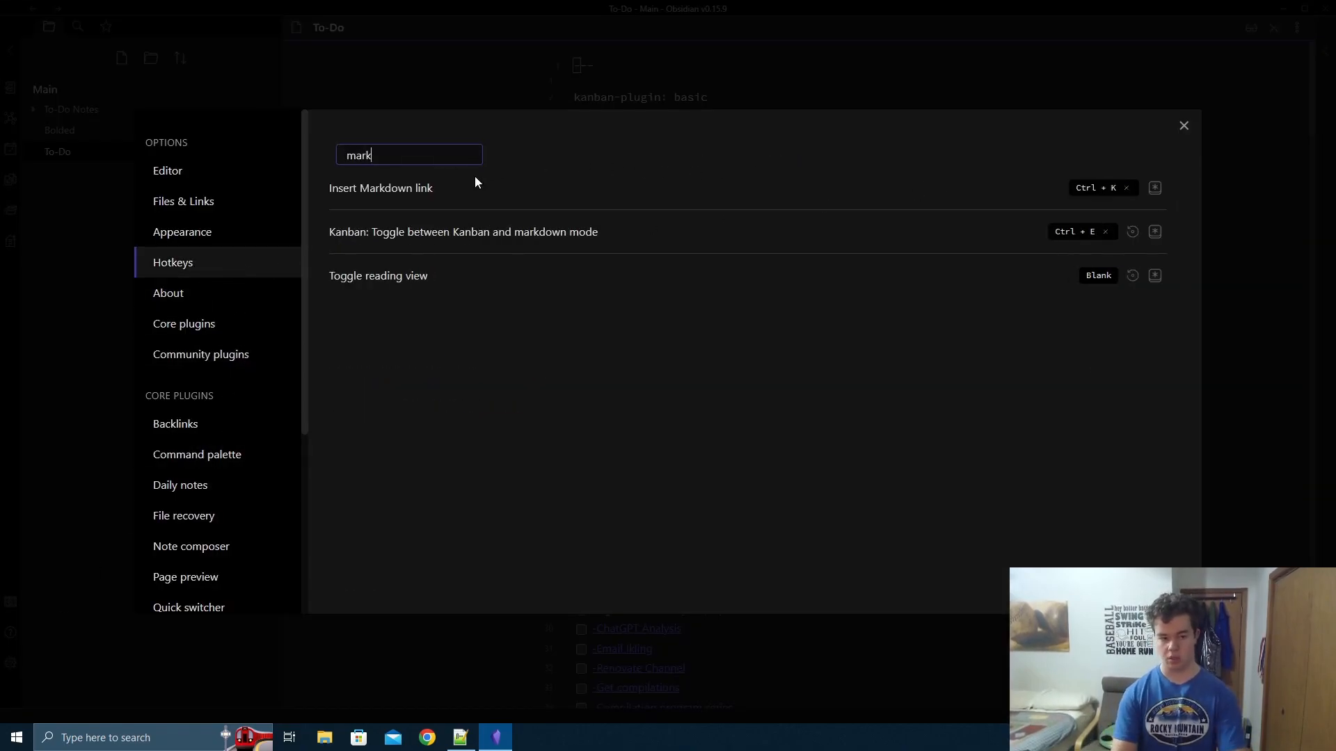
text(down)
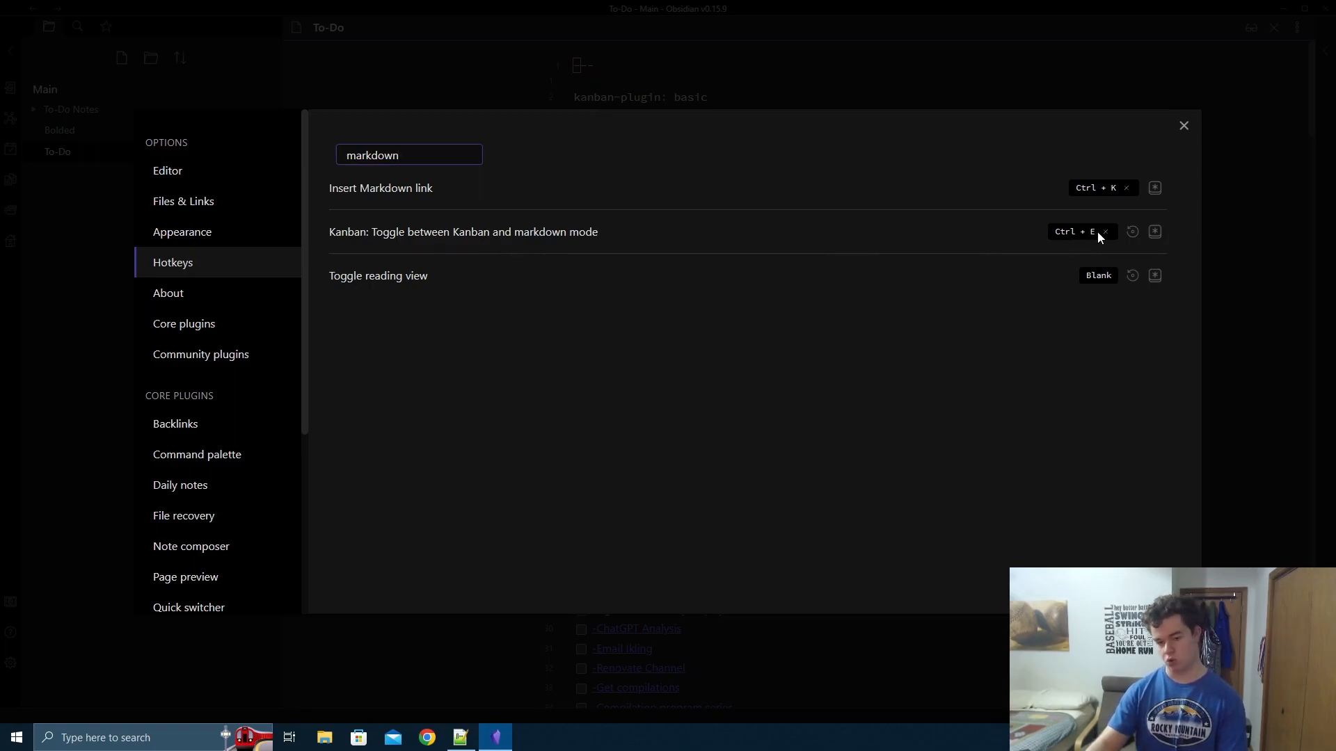
click(1183, 126)
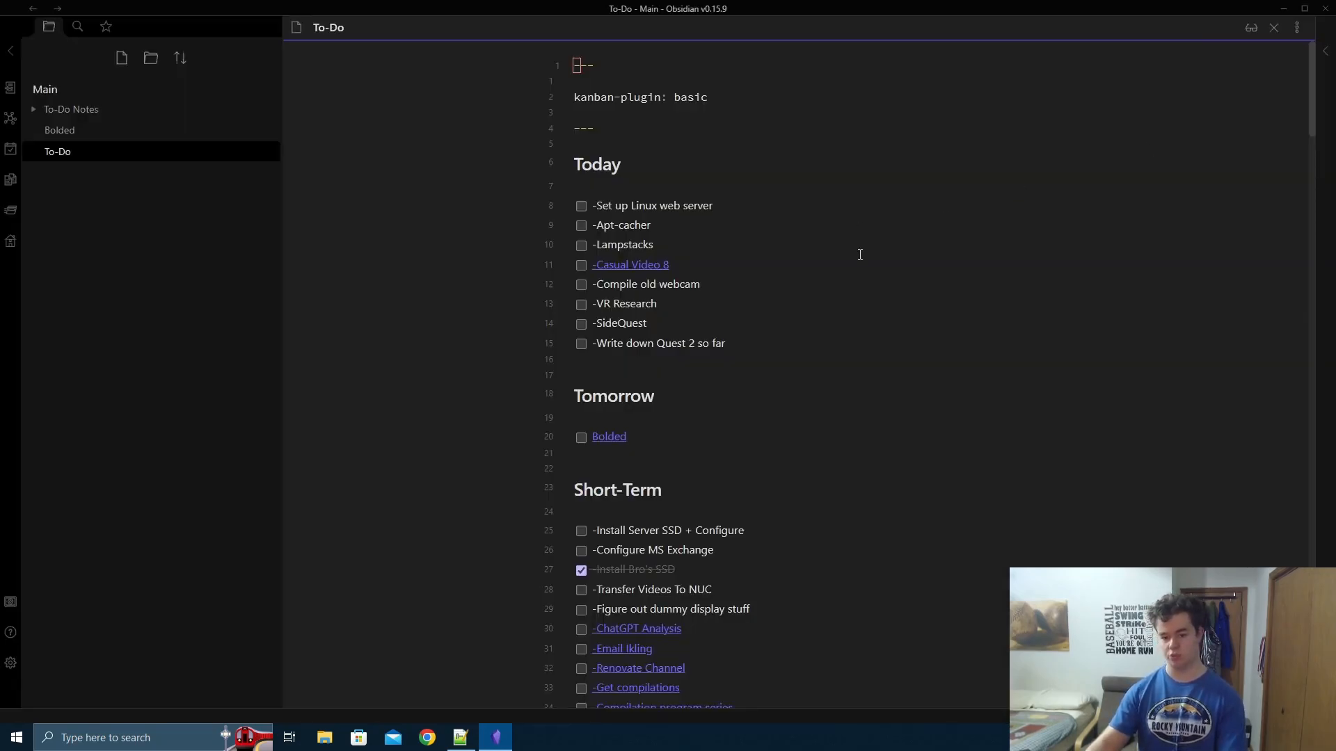
- Toggle the To-Do note between Kanban and Markdown, examine the archived cards at the end of the Markdown, and return to the board
key(ctrl+shift+k)
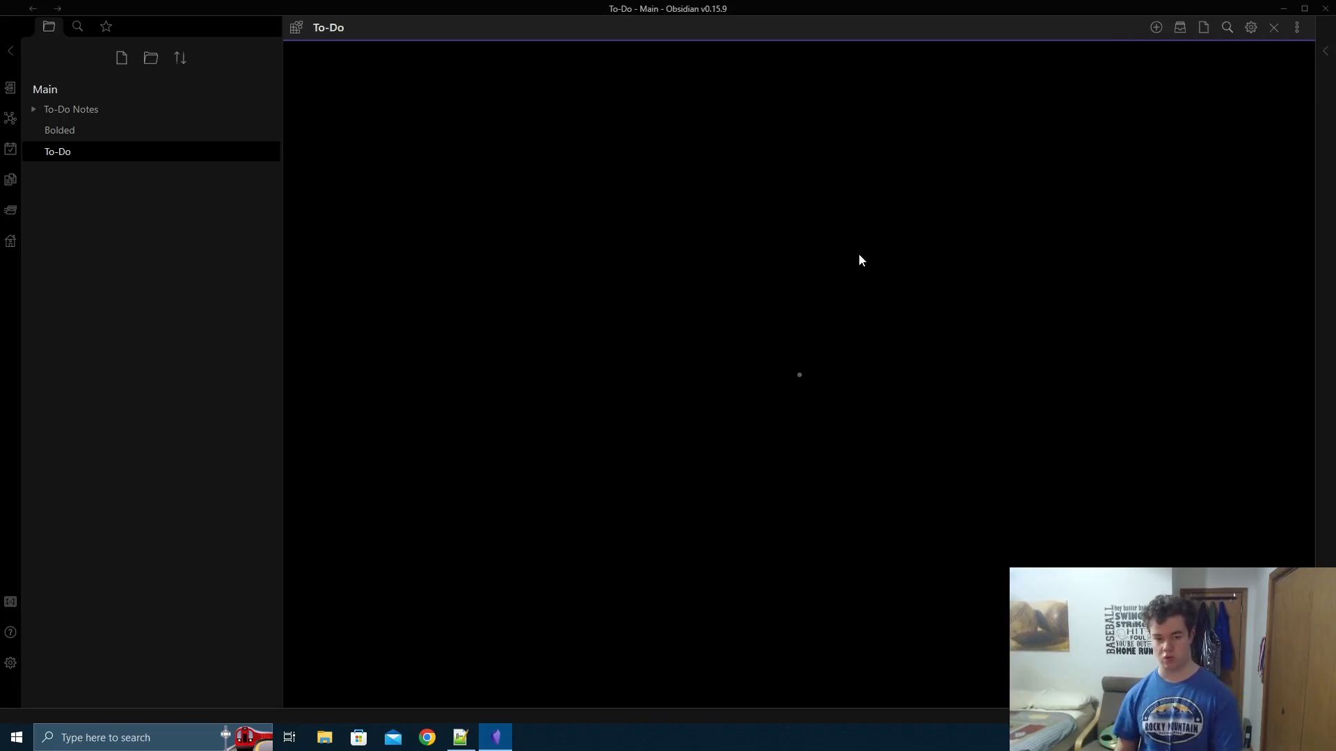
key(ctrl+shift+k)
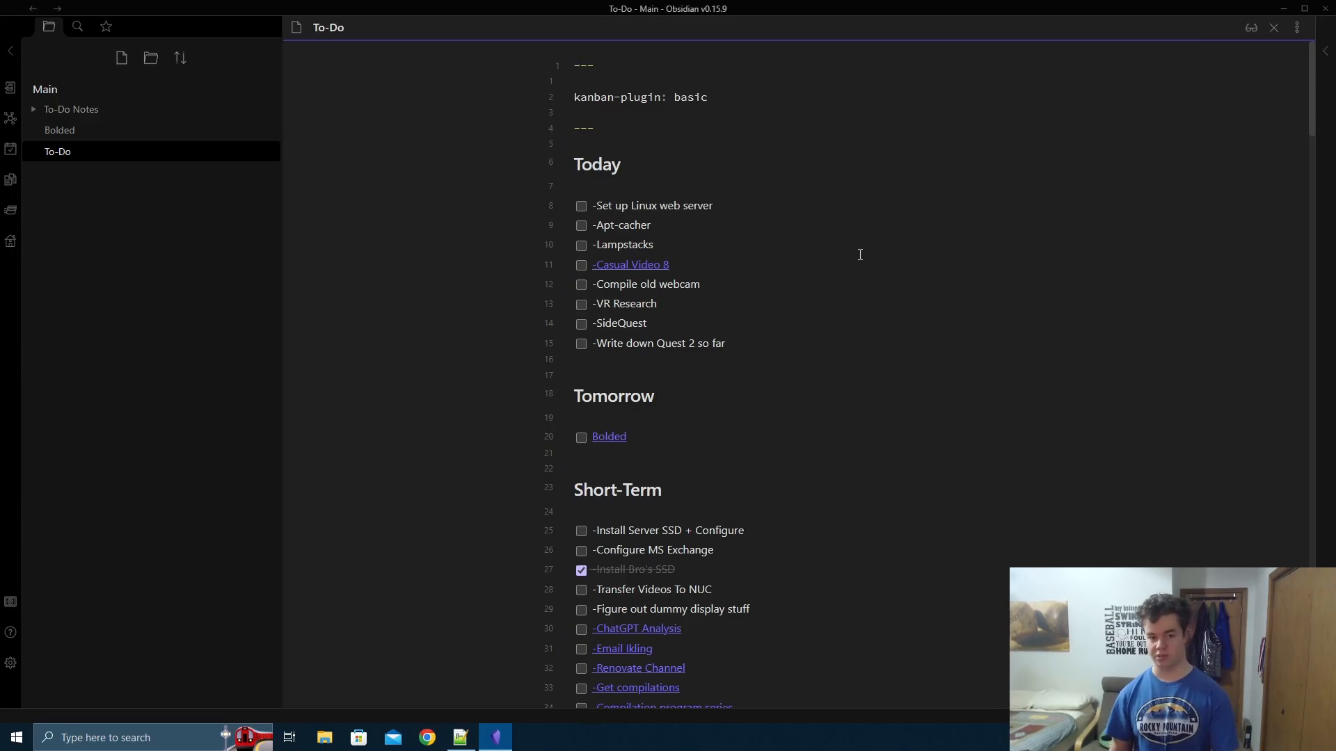
key(ctrl+shift+k)
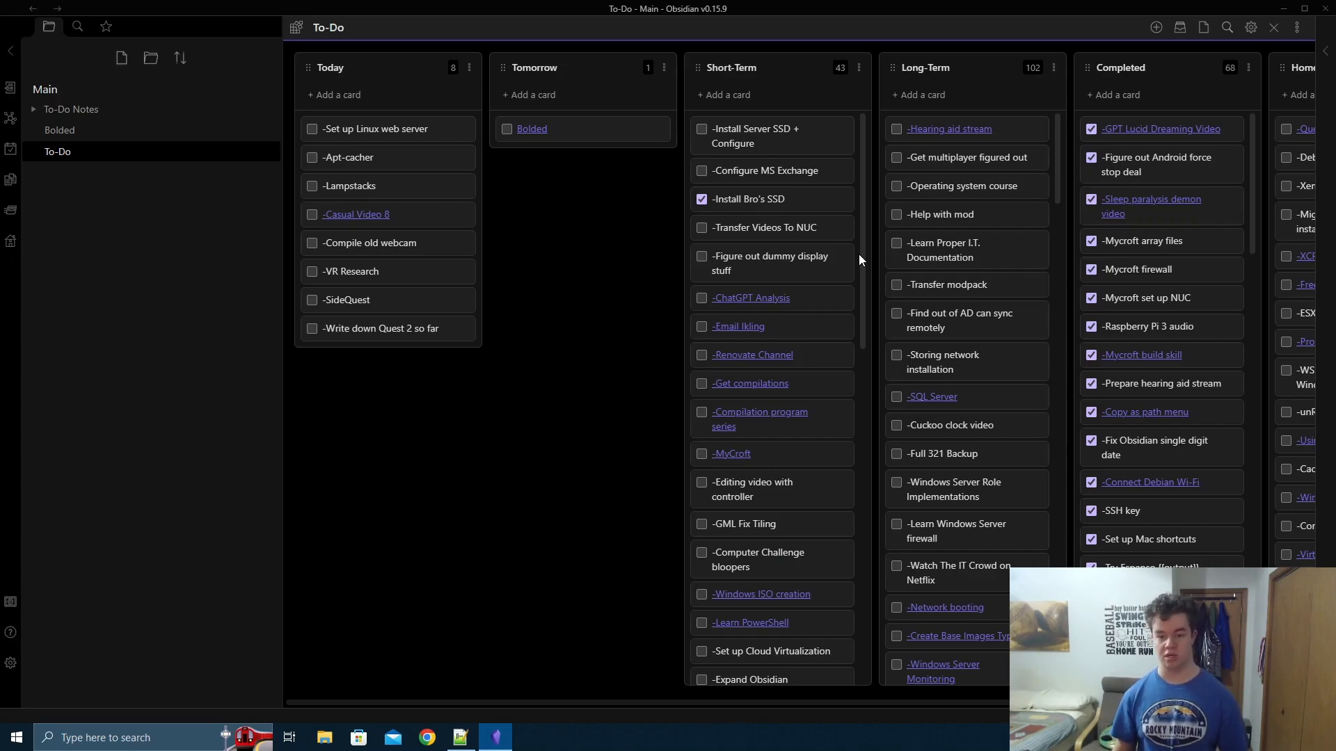
key(ctrl+shift+k)
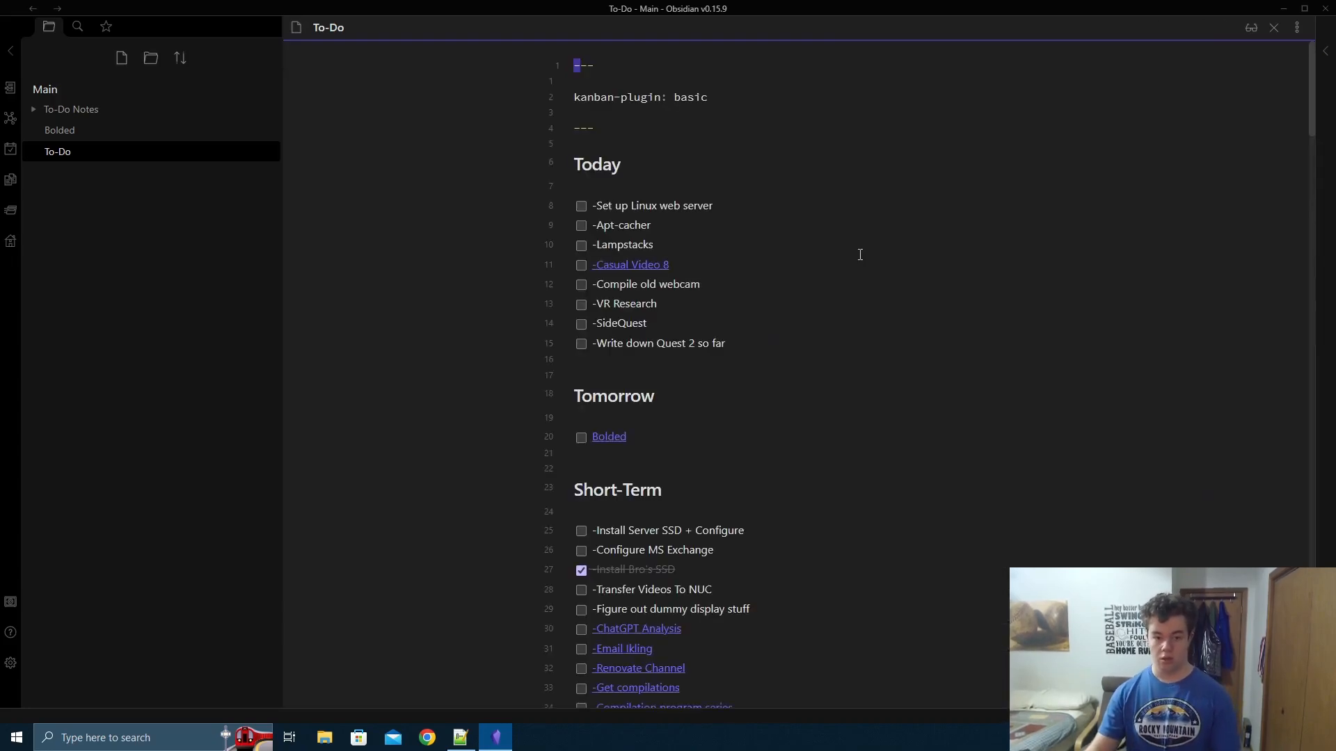
key(ctrl+End)
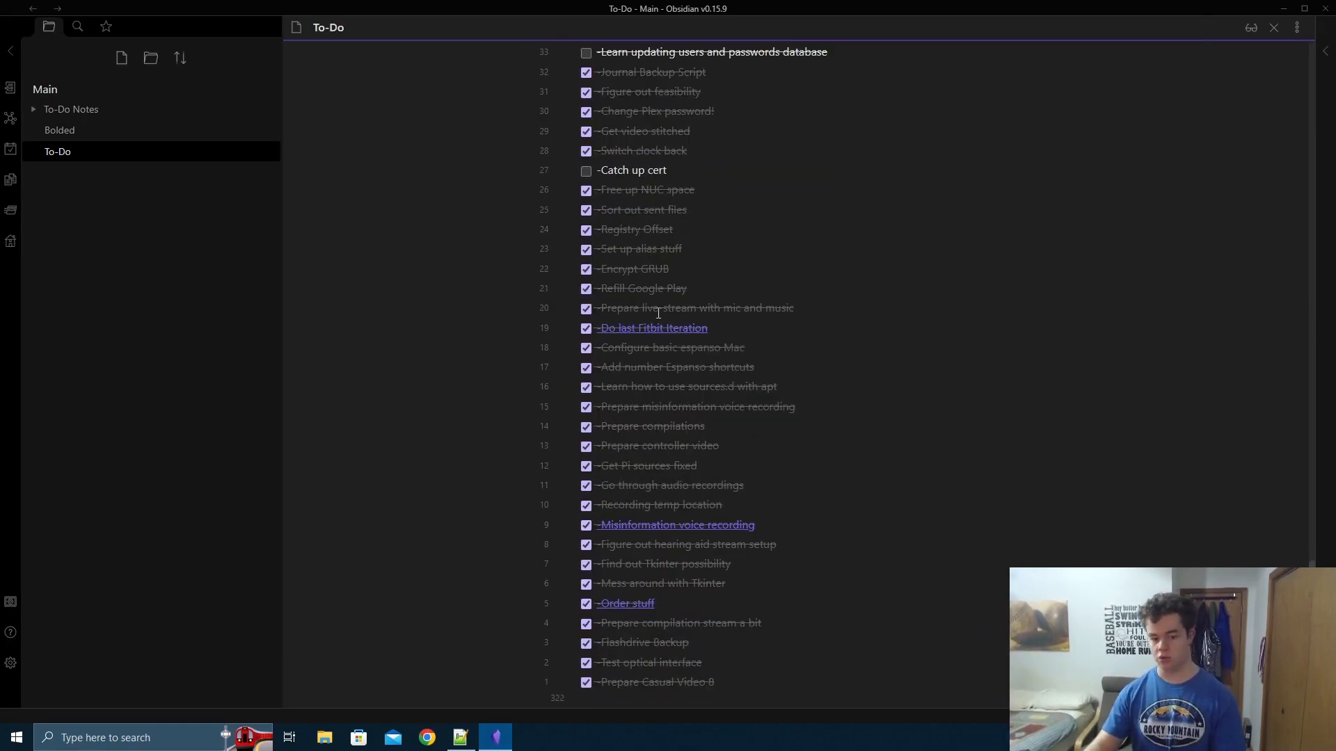
key(shift+bracketleft)
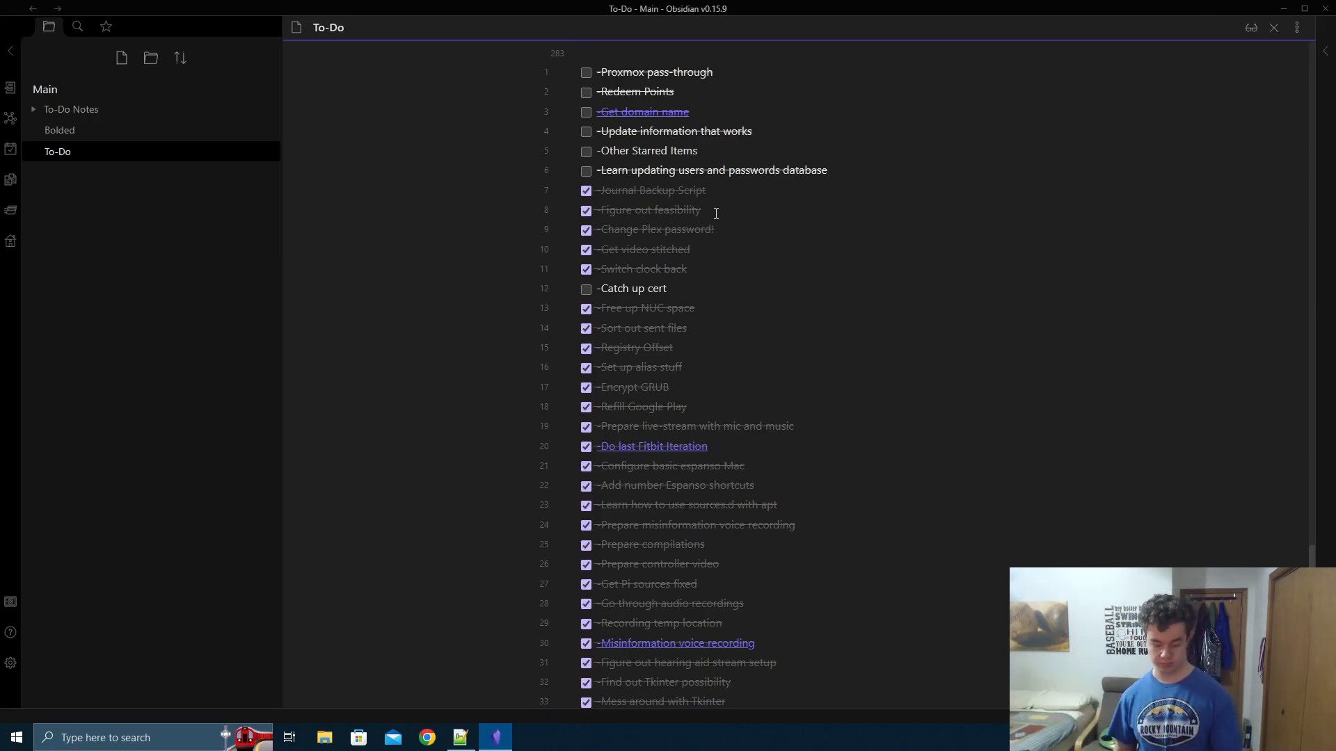
key(ctrl+shift+k)
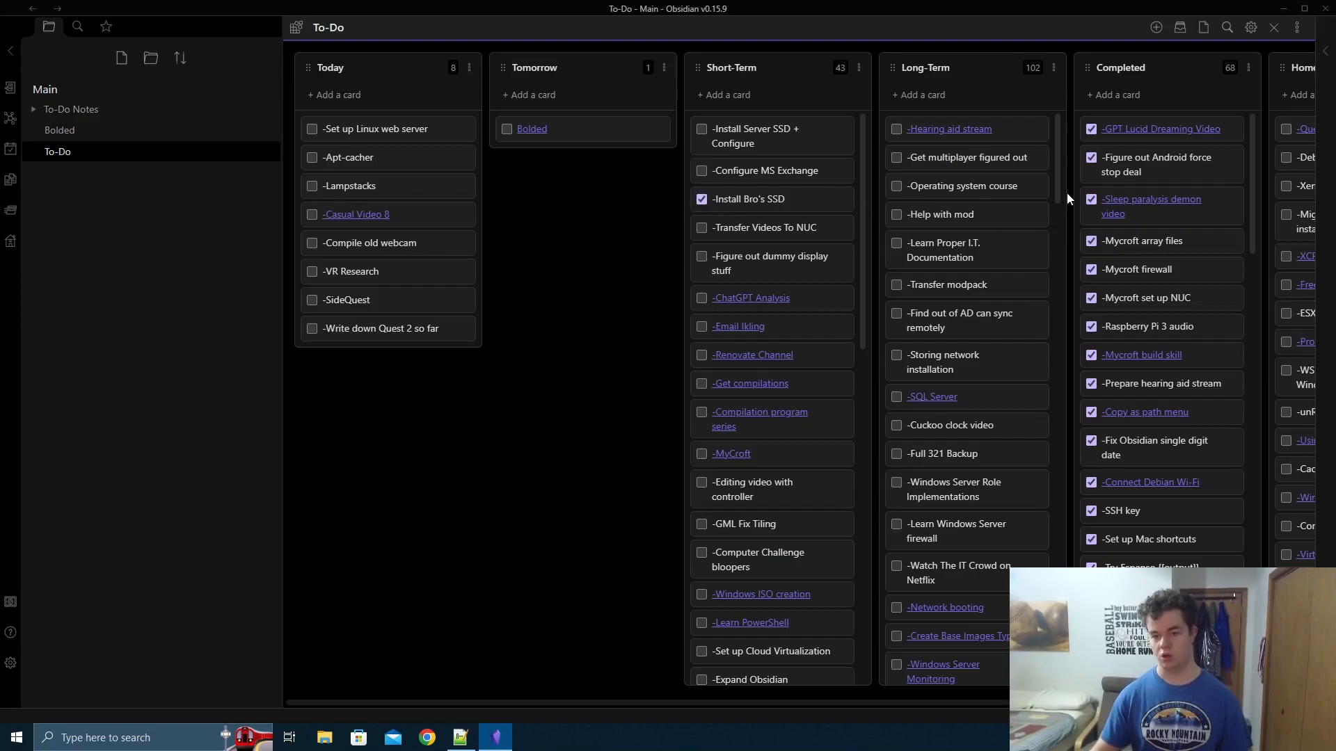
- View the options of the first Completed card, and move "-Install Server SSD + Configure" from Short-Term to second place in Today
right_click(1082, 132)
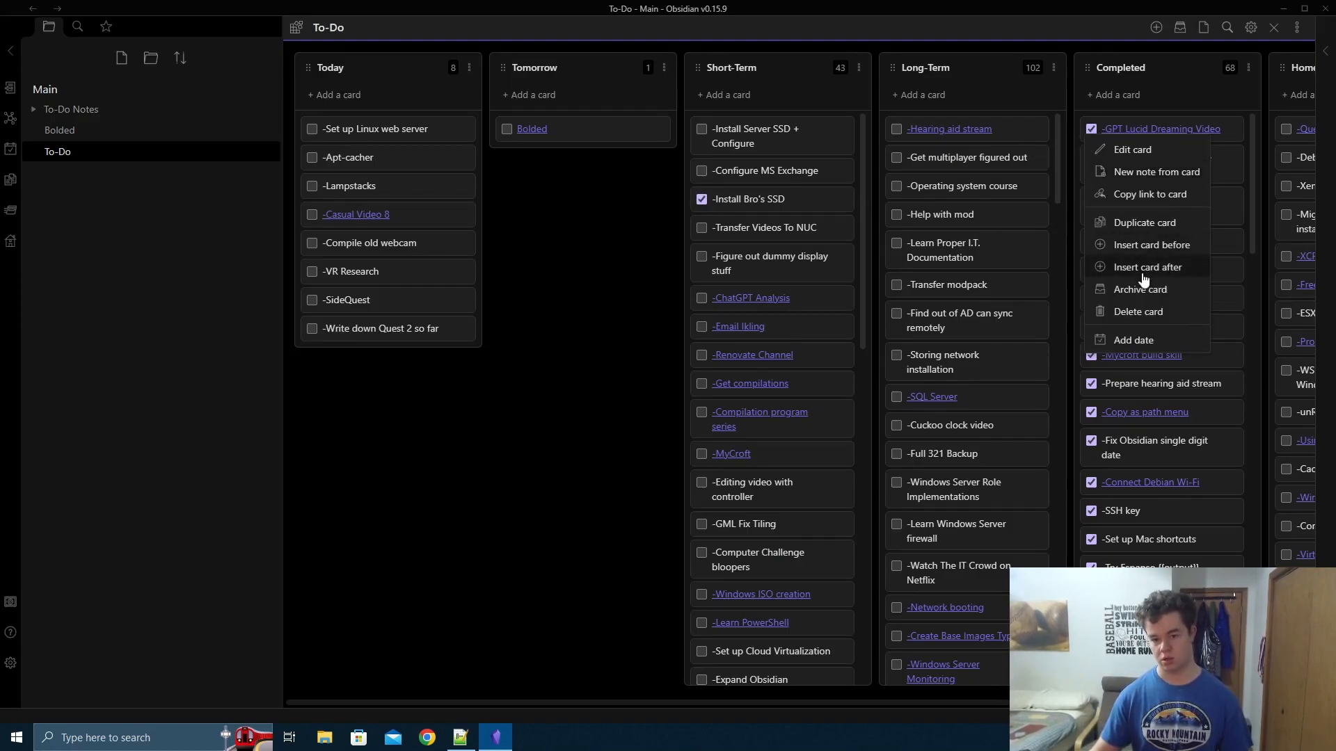
click(487, 424)
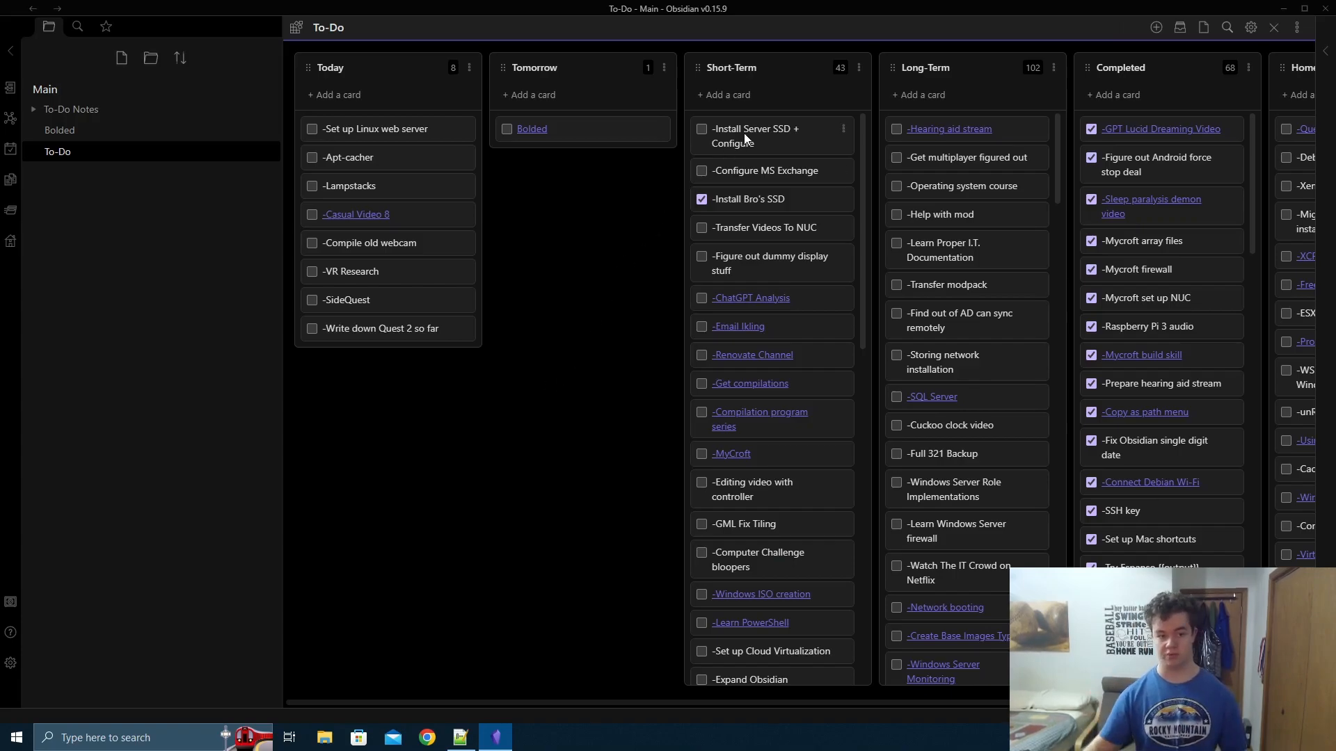
drag(763, 123, 375, 161)
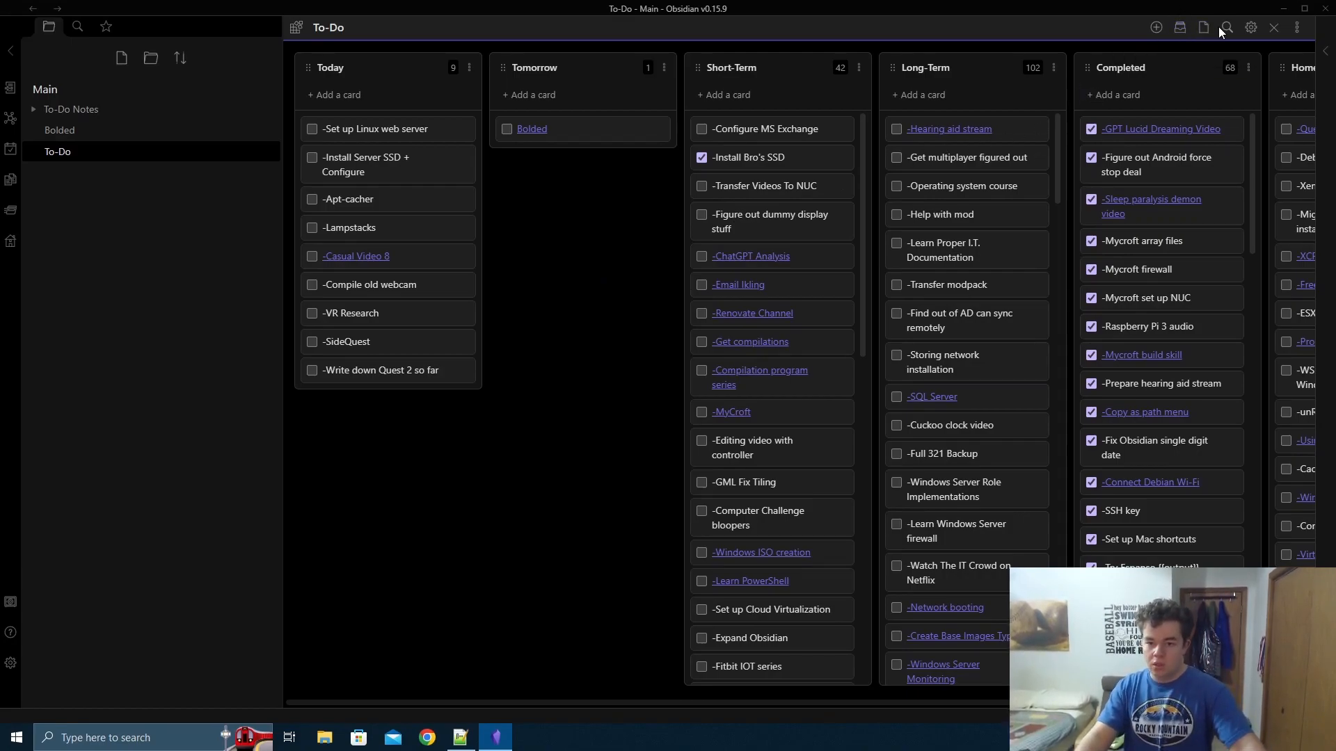
- Inspect the prepend/append choice for new cards in the To-Do board settings, leave it on Prepend, and close the settings
click(1249, 28)
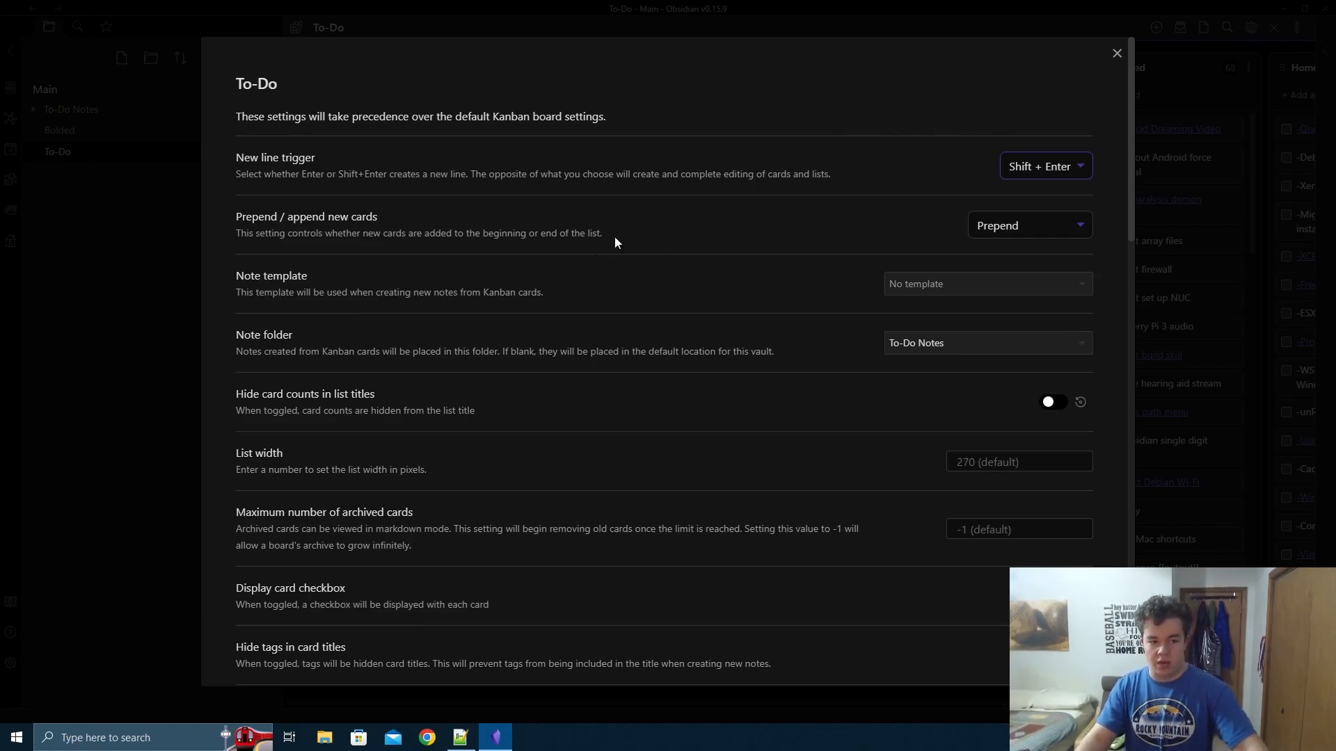
click(1013, 230)
click(1013, 230)
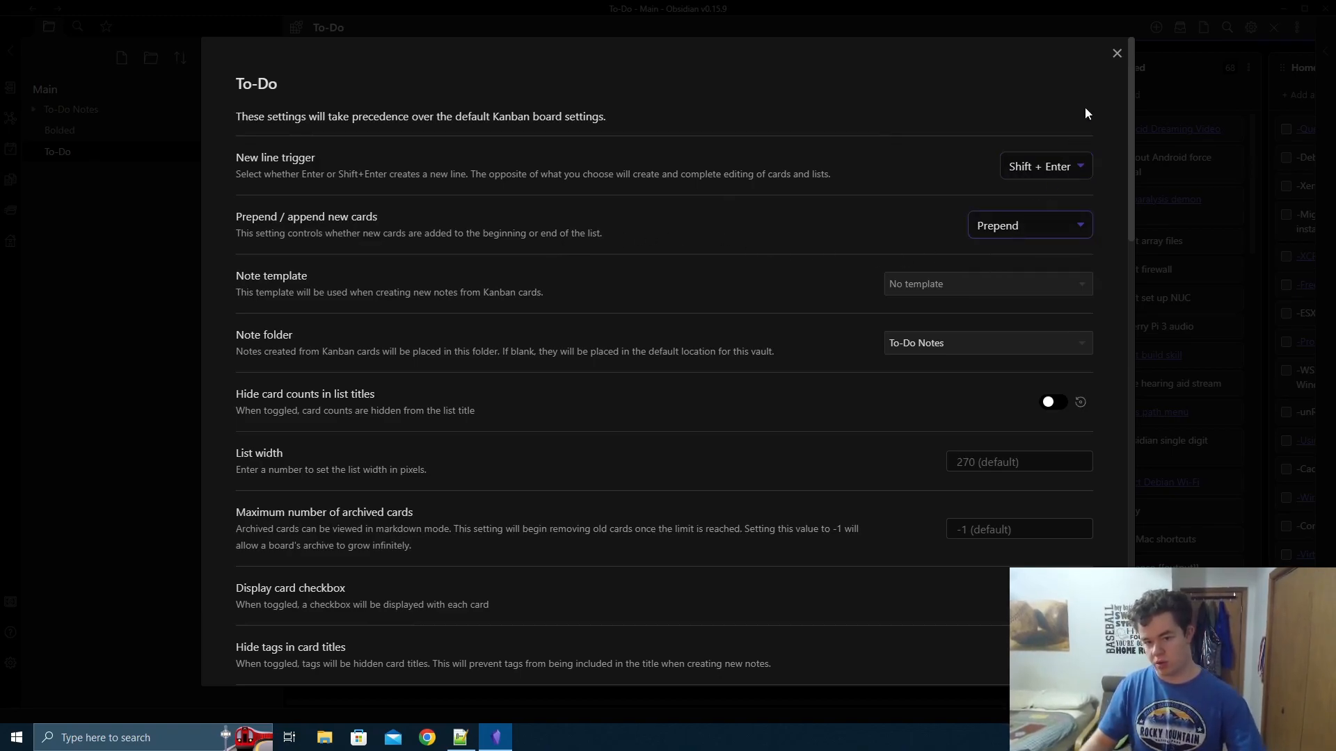
click(1115, 54)
- Add a new card titled "-Test" to the Tomorrow list
click(550, 95)
text(-)
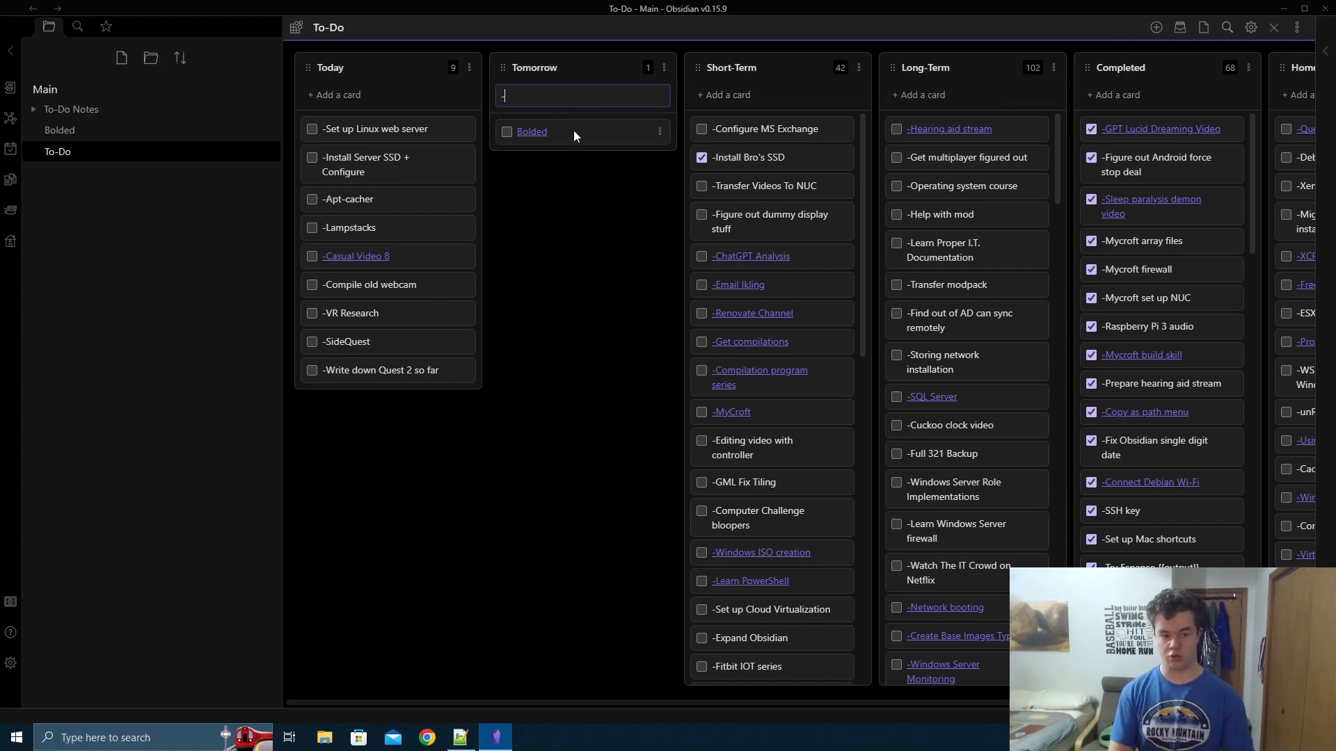
text(St)
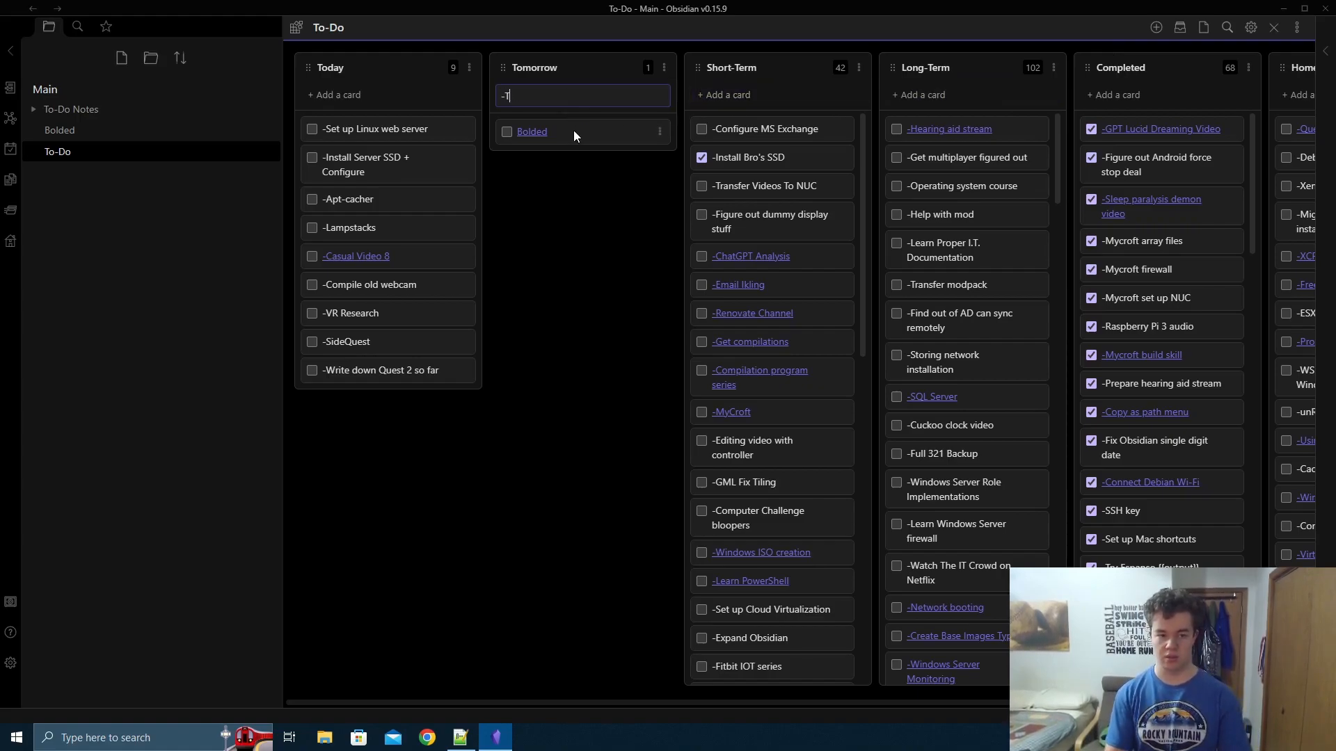
key(BackSpace)
key(BackSpace)
text(Test)
key(Return)
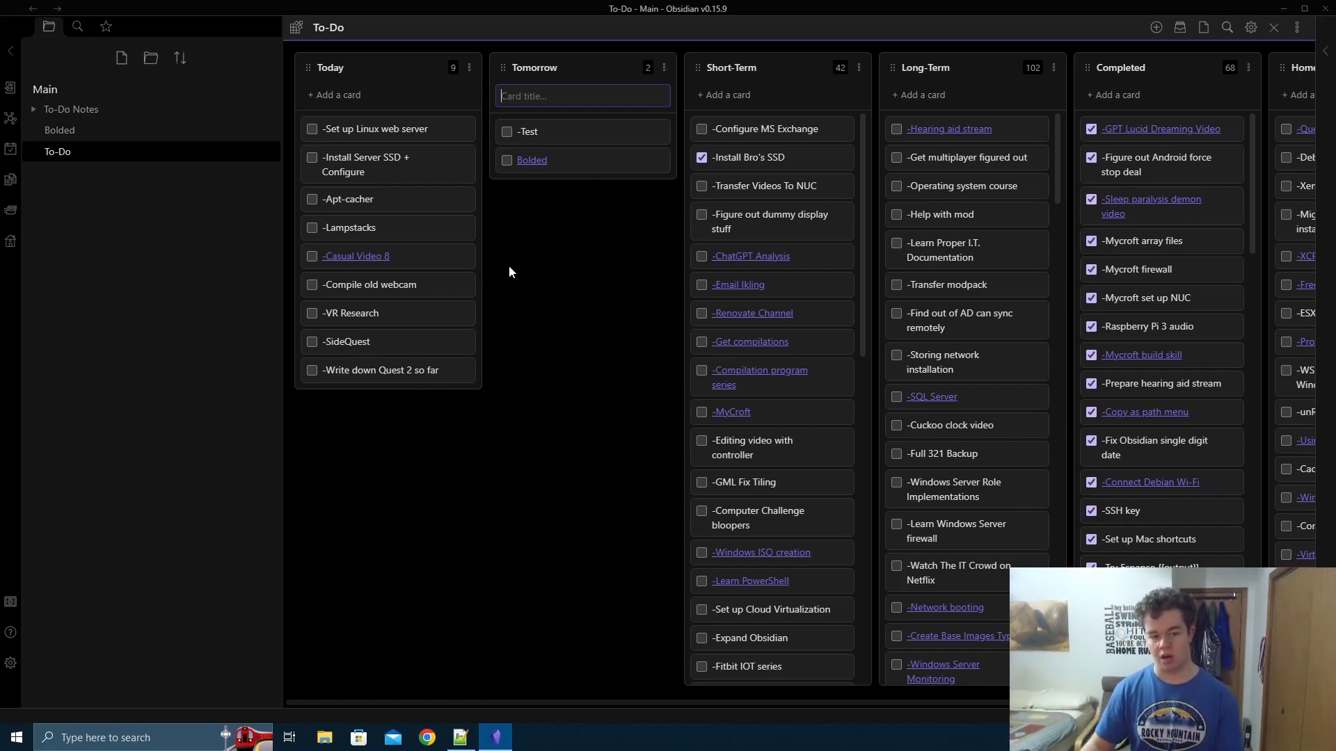
click(557, 223)
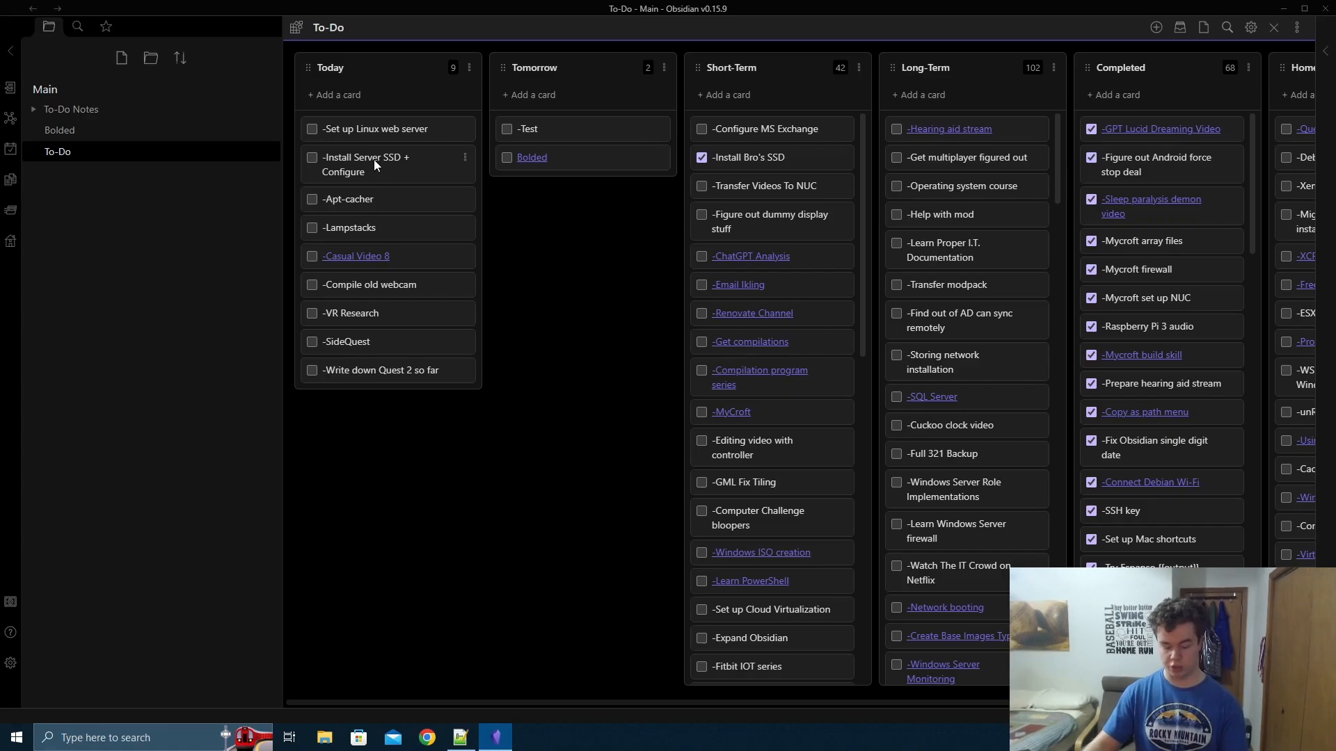
- Check the Today and Tomorrow tasks in the note's Markdown, then return to the Kanban board
key(ctrl+e)
scroll(744, 407, down, 1)
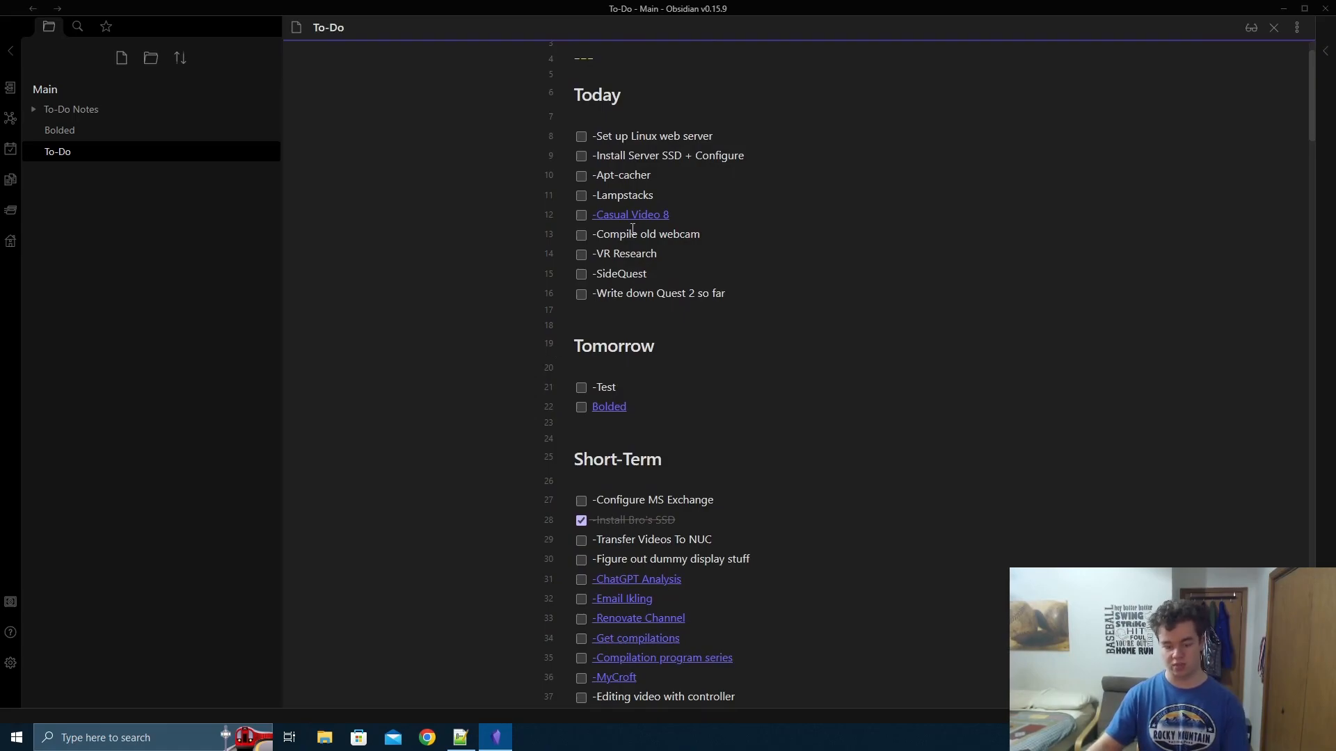
key(ctrl+m)
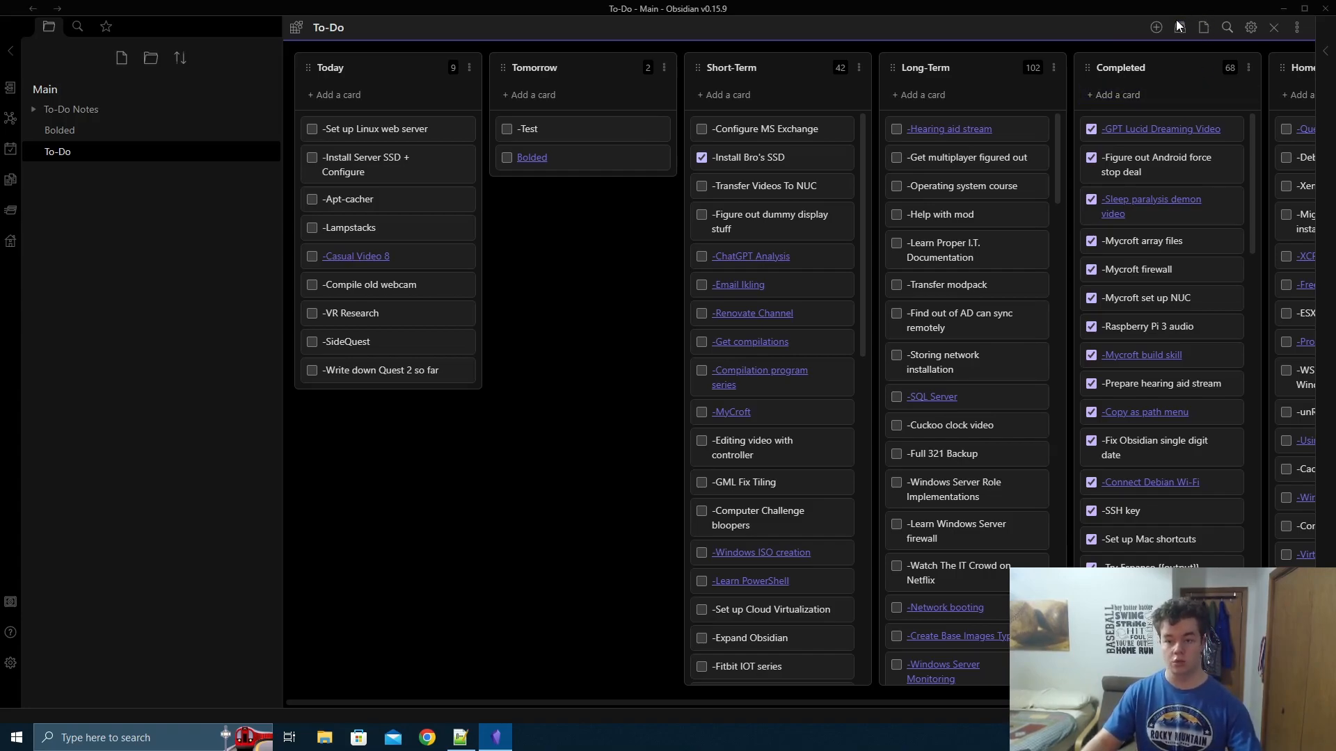
- Inspect the note folder choices in the To-Do board settings, leave To-Do Notes selected, and close the settings
click(1250, 27)
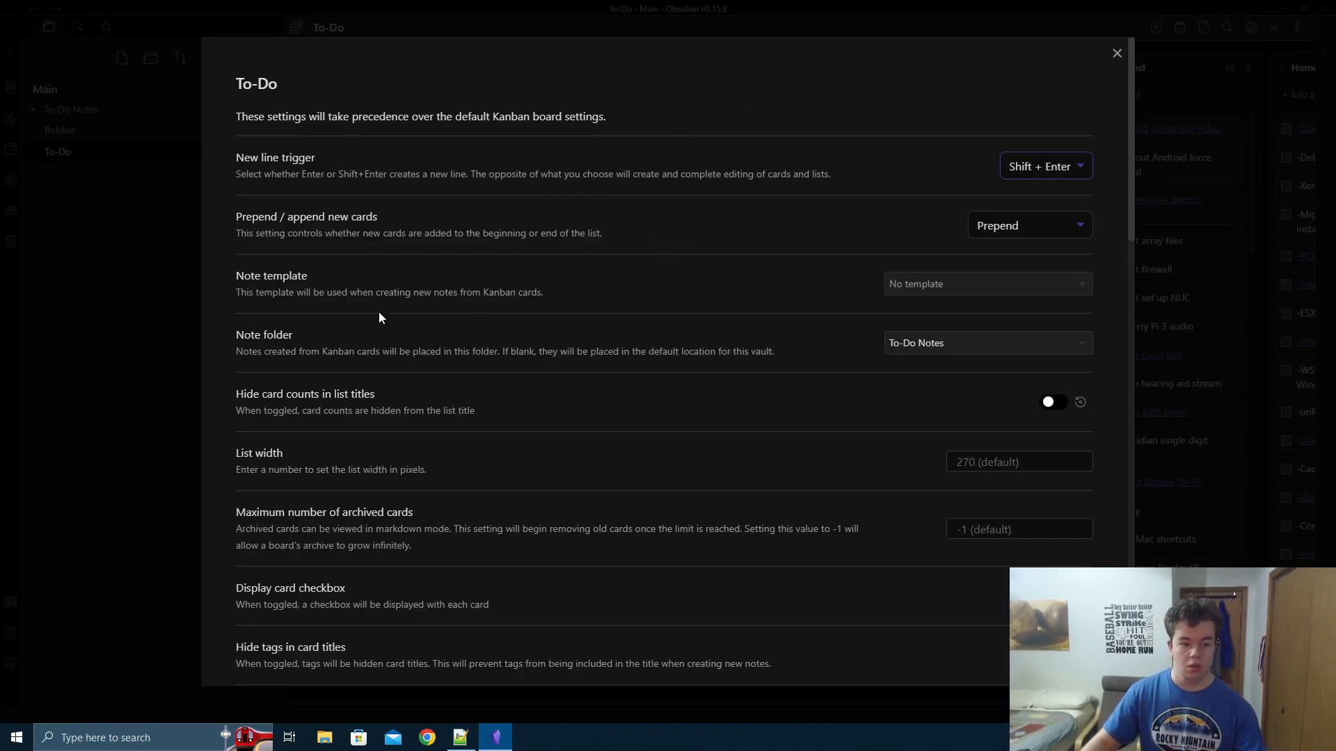
click(967, 350)
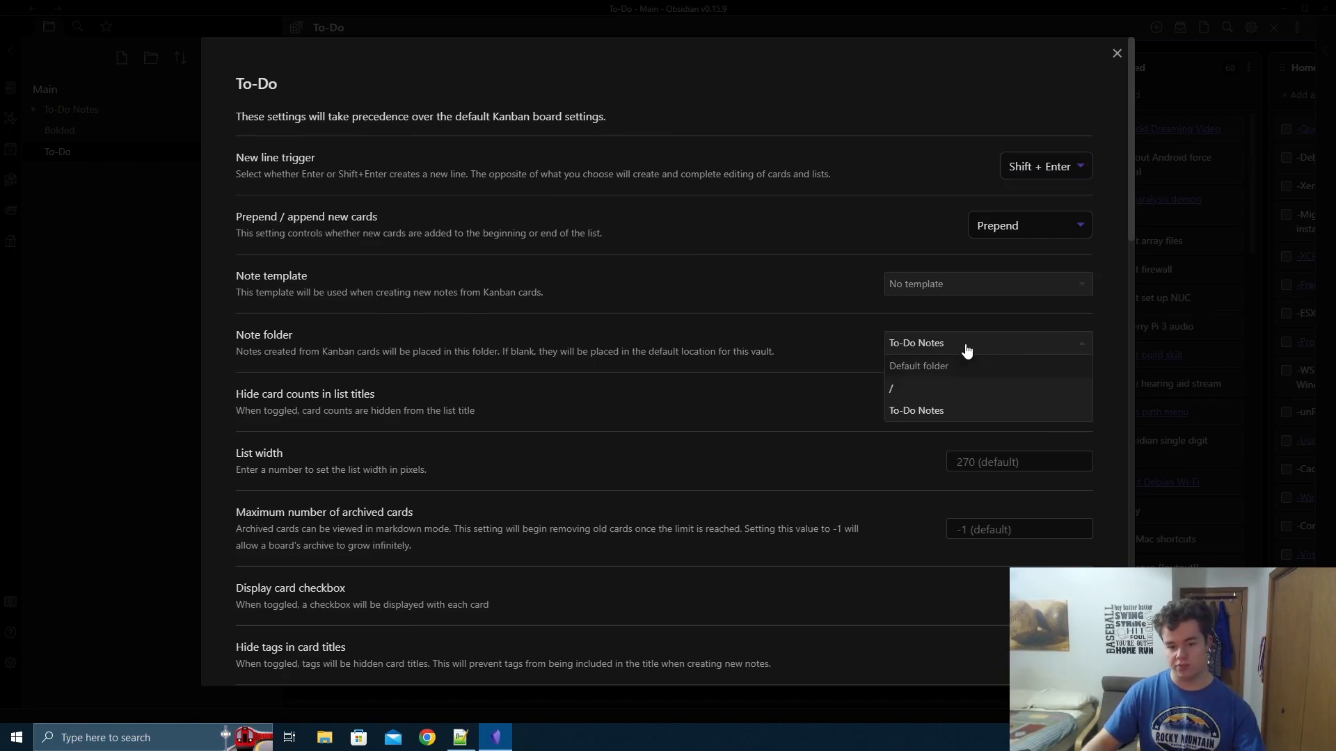
click(967, 350)
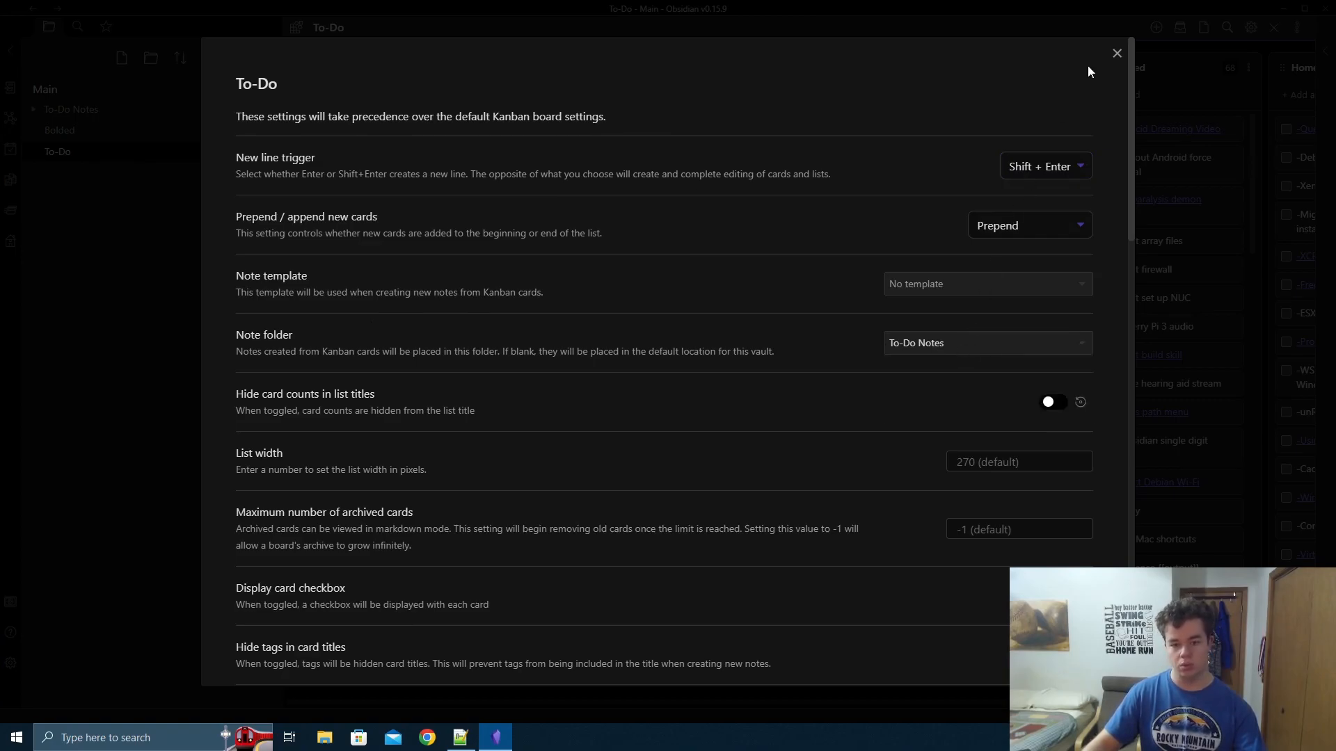
click(1116, 55)
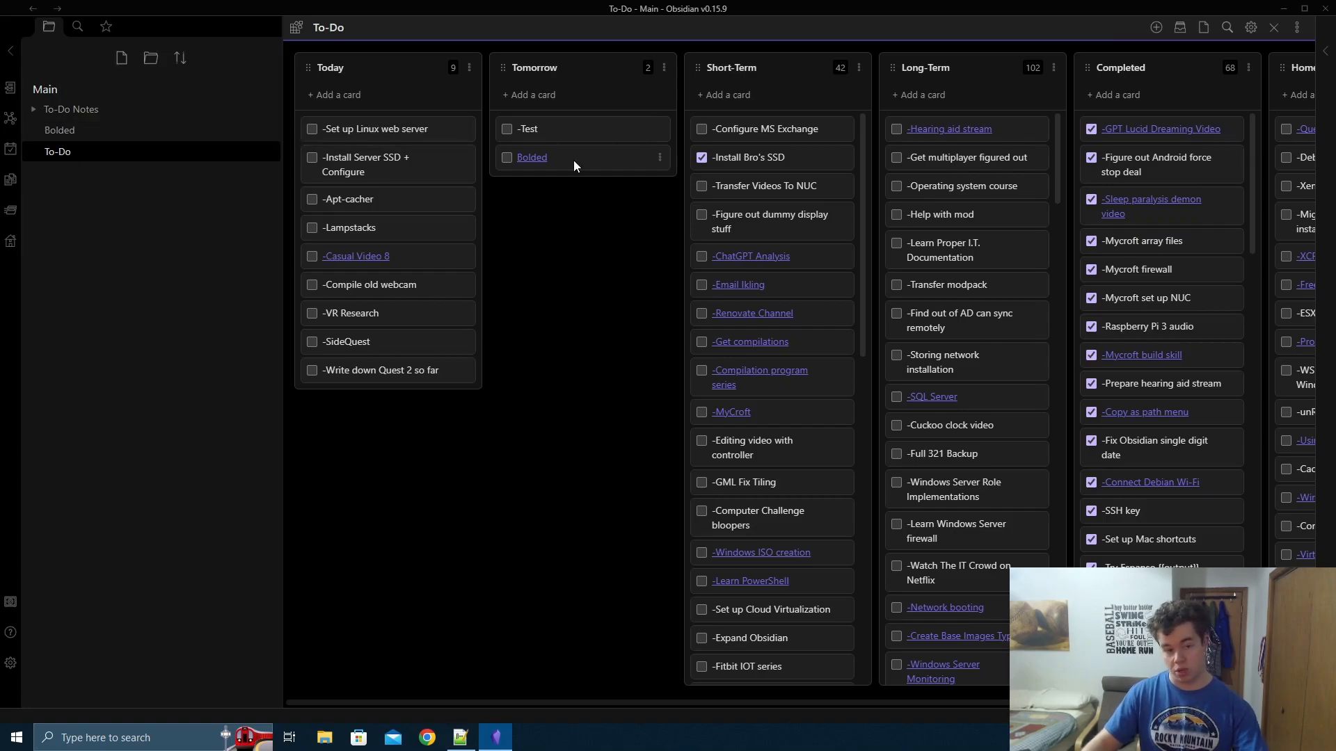
- Move the Bolded note into the To-Do Notes folder, and check the note folder in the board settings
drag(59, 130, 70, 110)
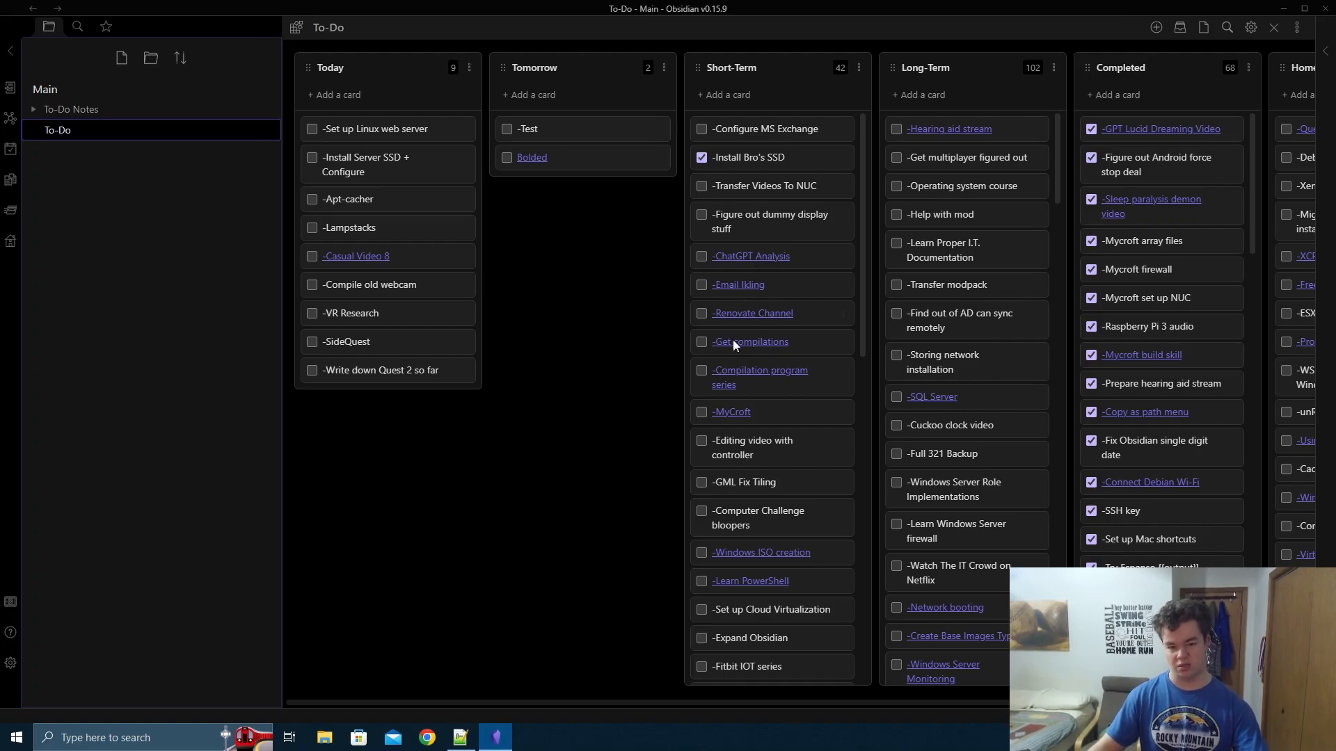
click(1250, 27)
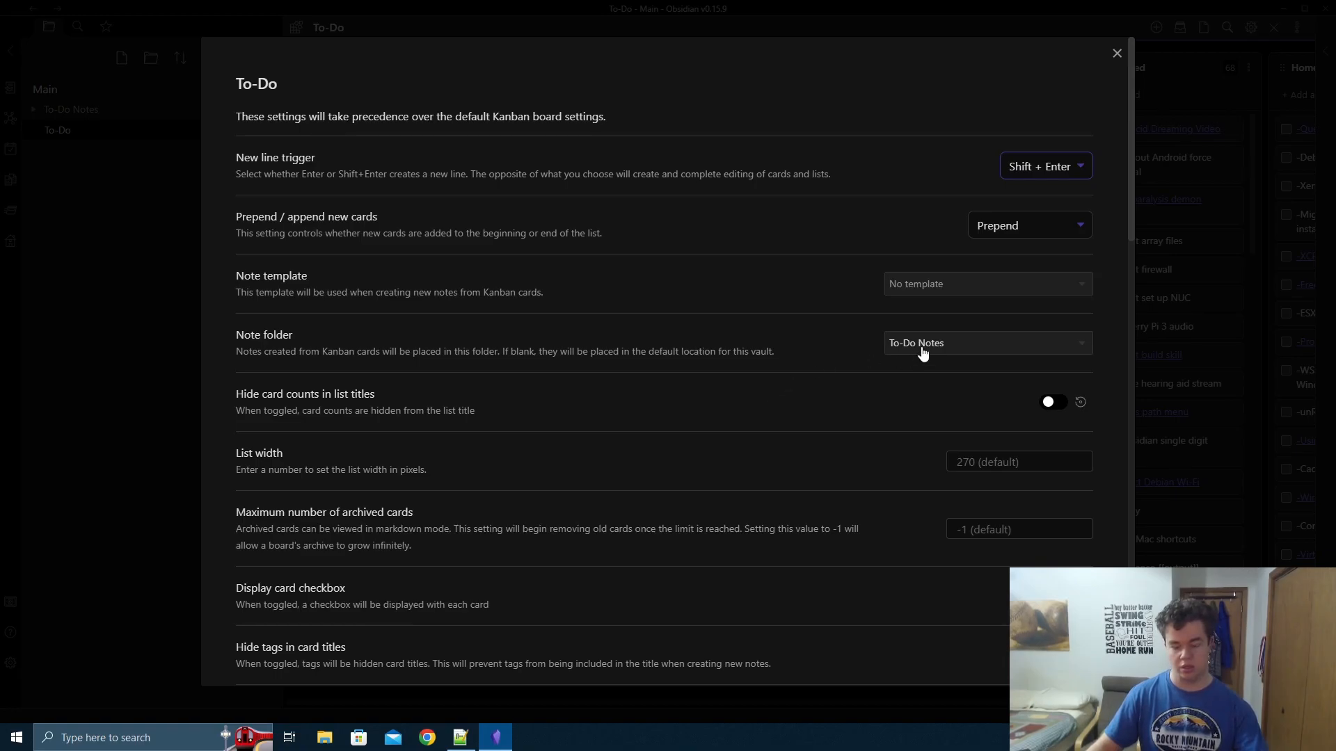
click(1118, 54)
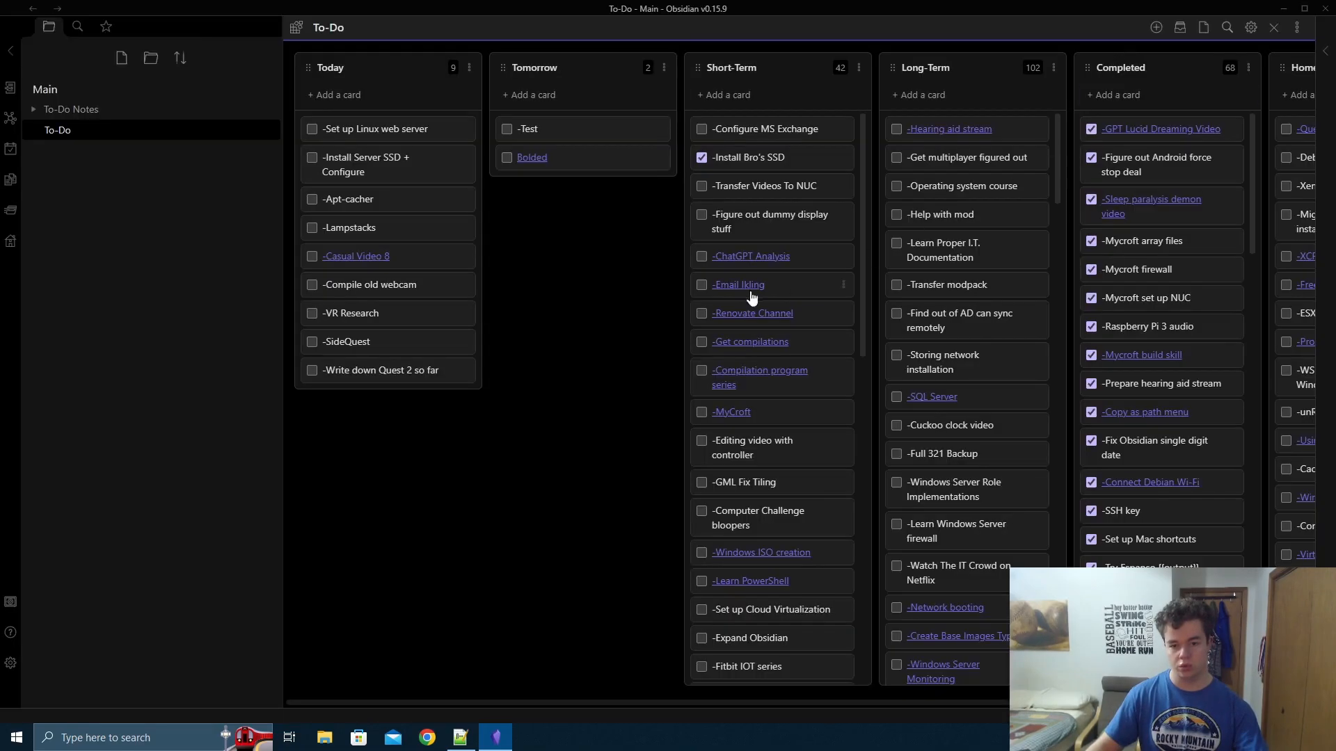
- Create a note from the Short-Term card "-Figure out dummy display stuff" and write "This is dummy display stuff" in it
right_click(806, 224)
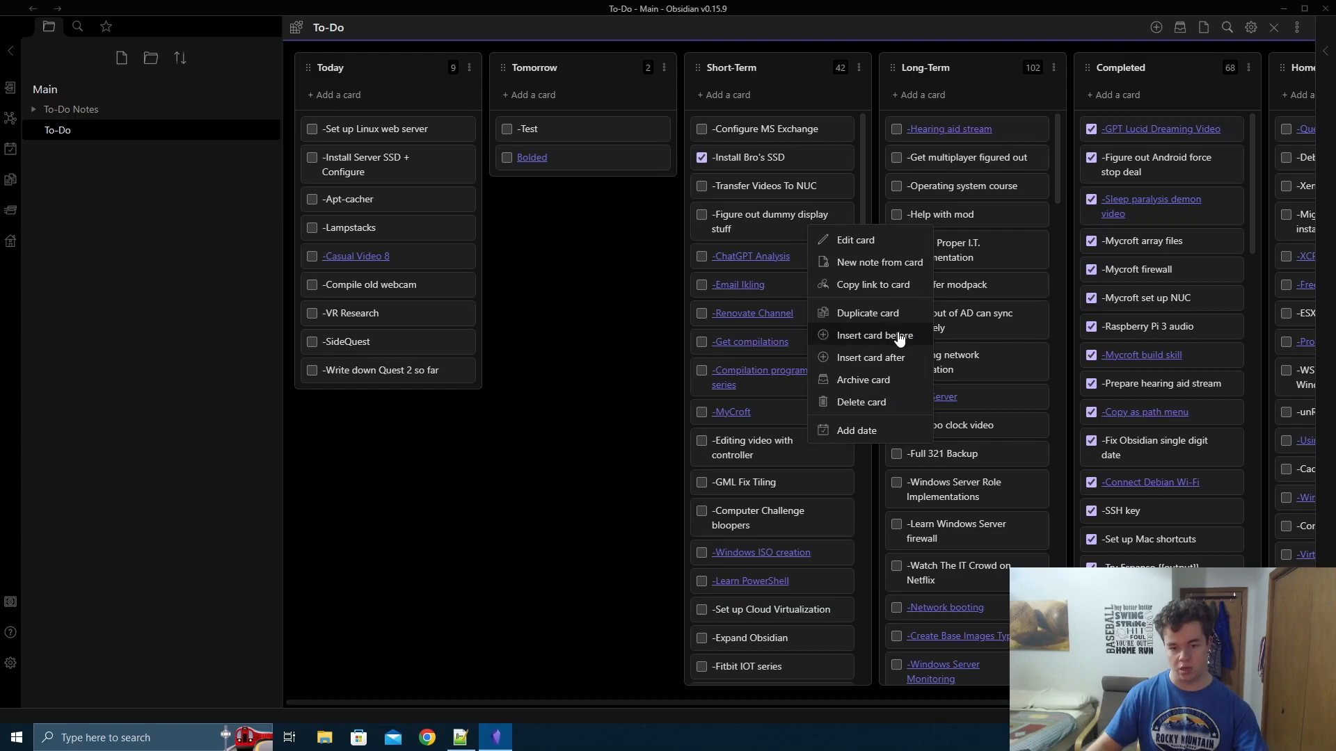
click(890, 268)
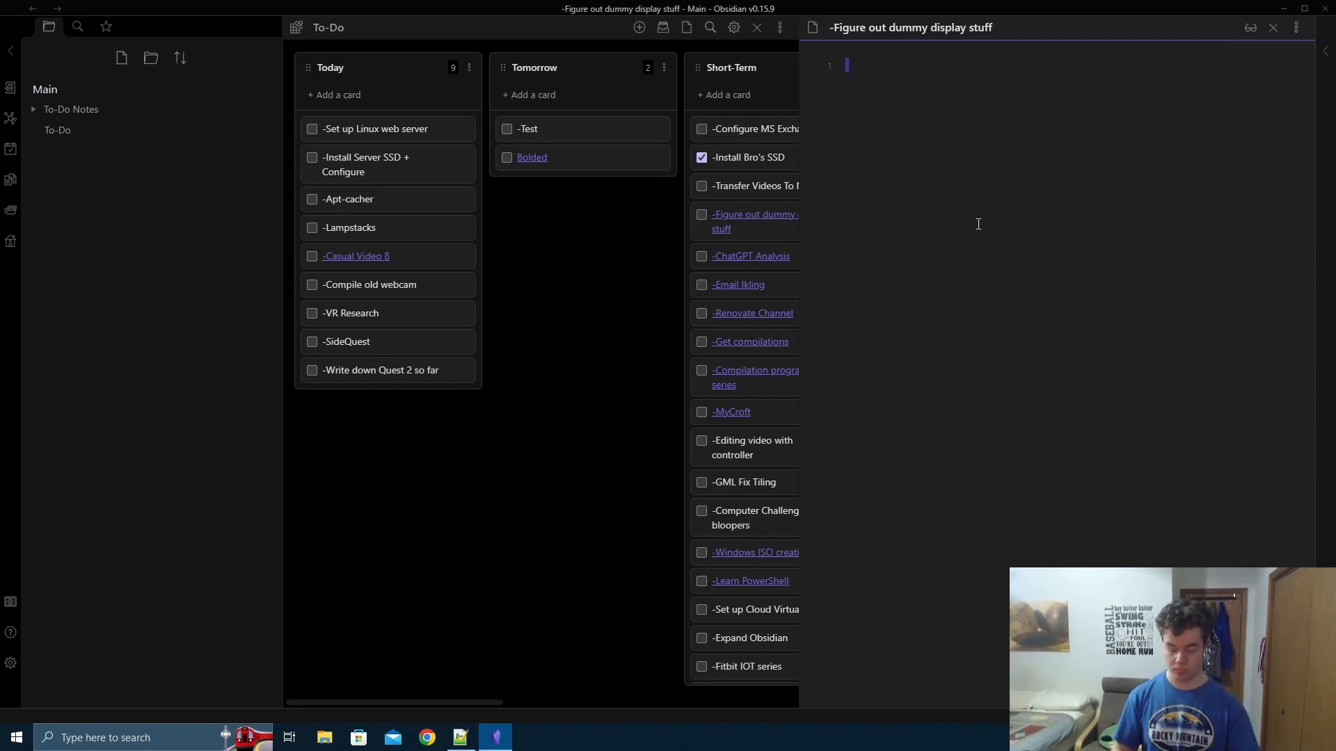
text(This is d)
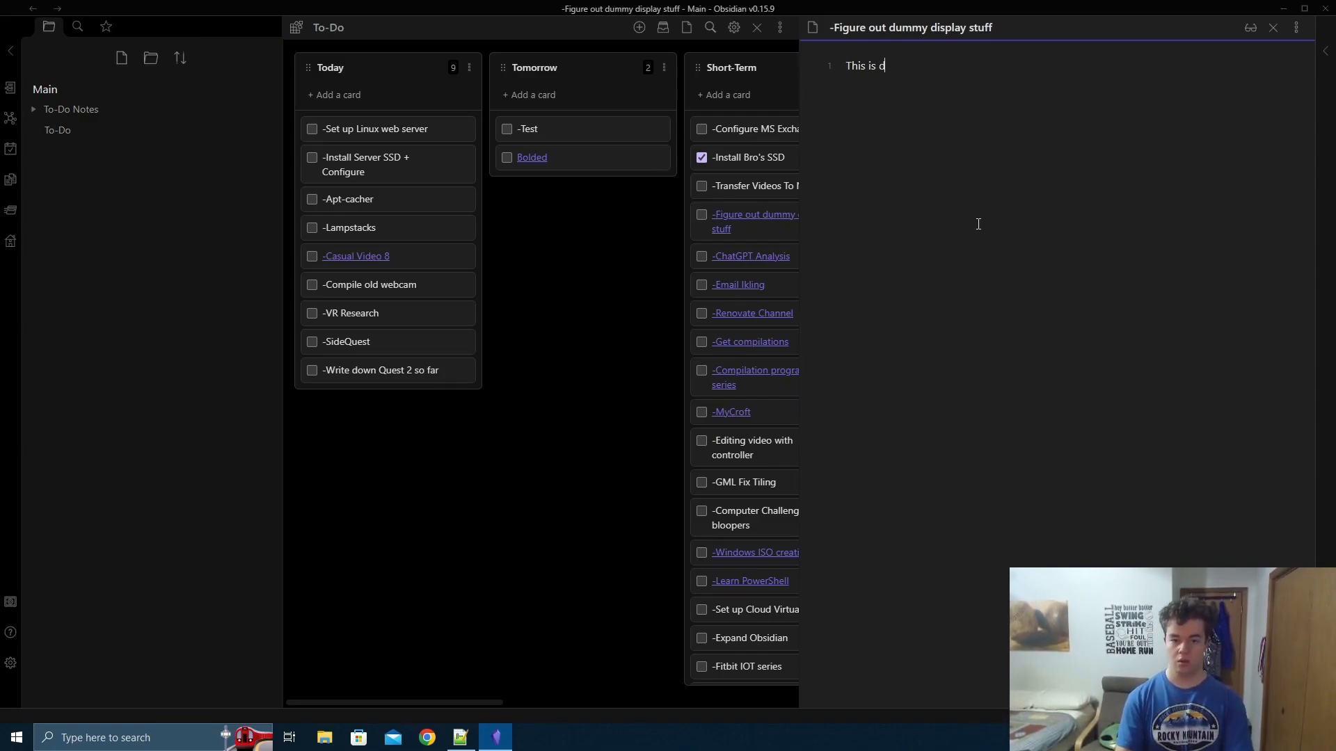
text(ummy display stuf)
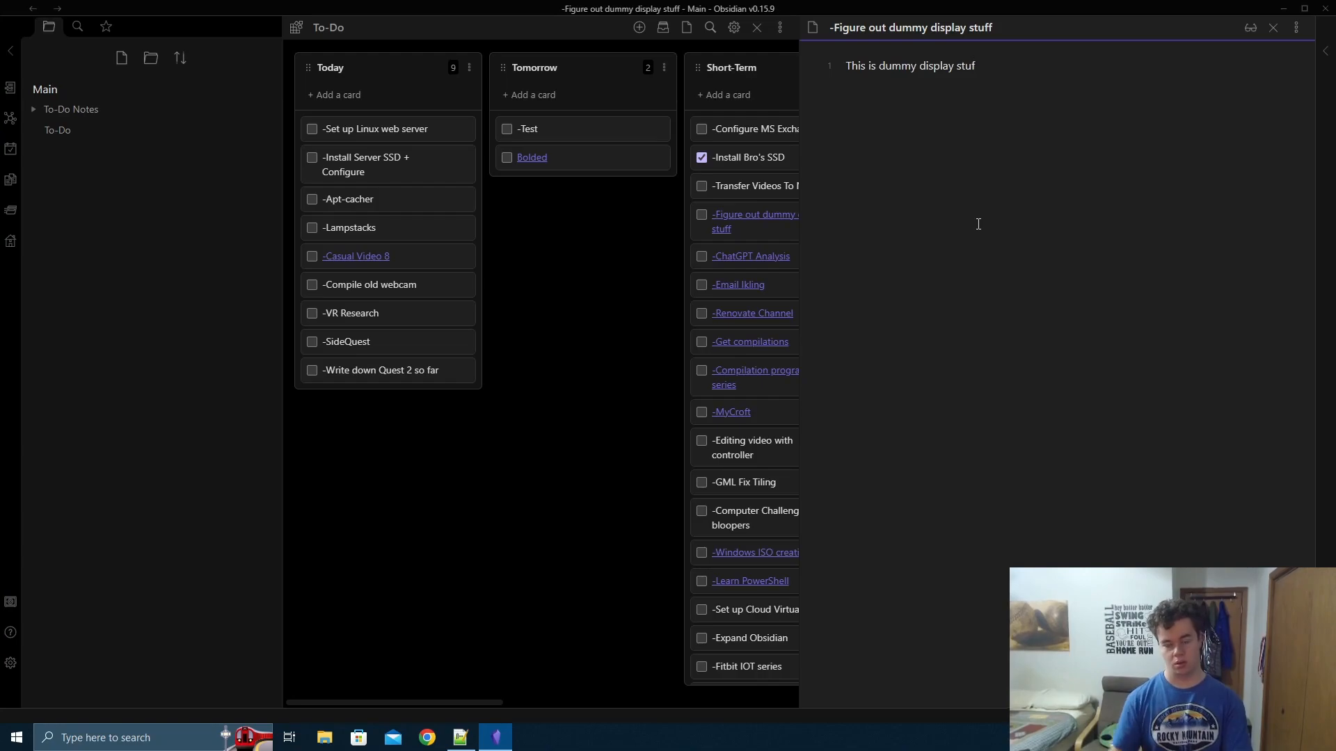
text(f)
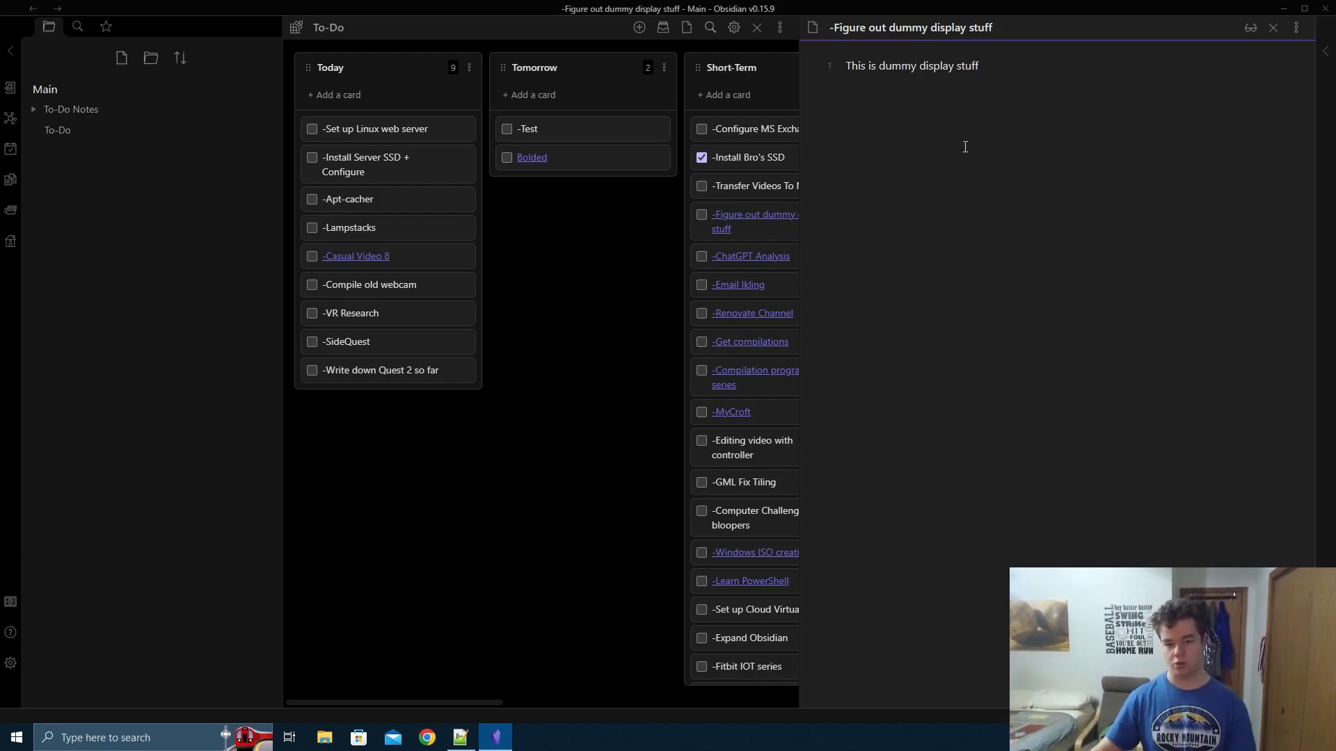
- Turn the word "display" in the note into an internal link, and close the note
key(ctrl+Left)
key(ctrl+Left)
text([[)
key(ctrl+Right)
text(]])
key(Escape)
key(End)
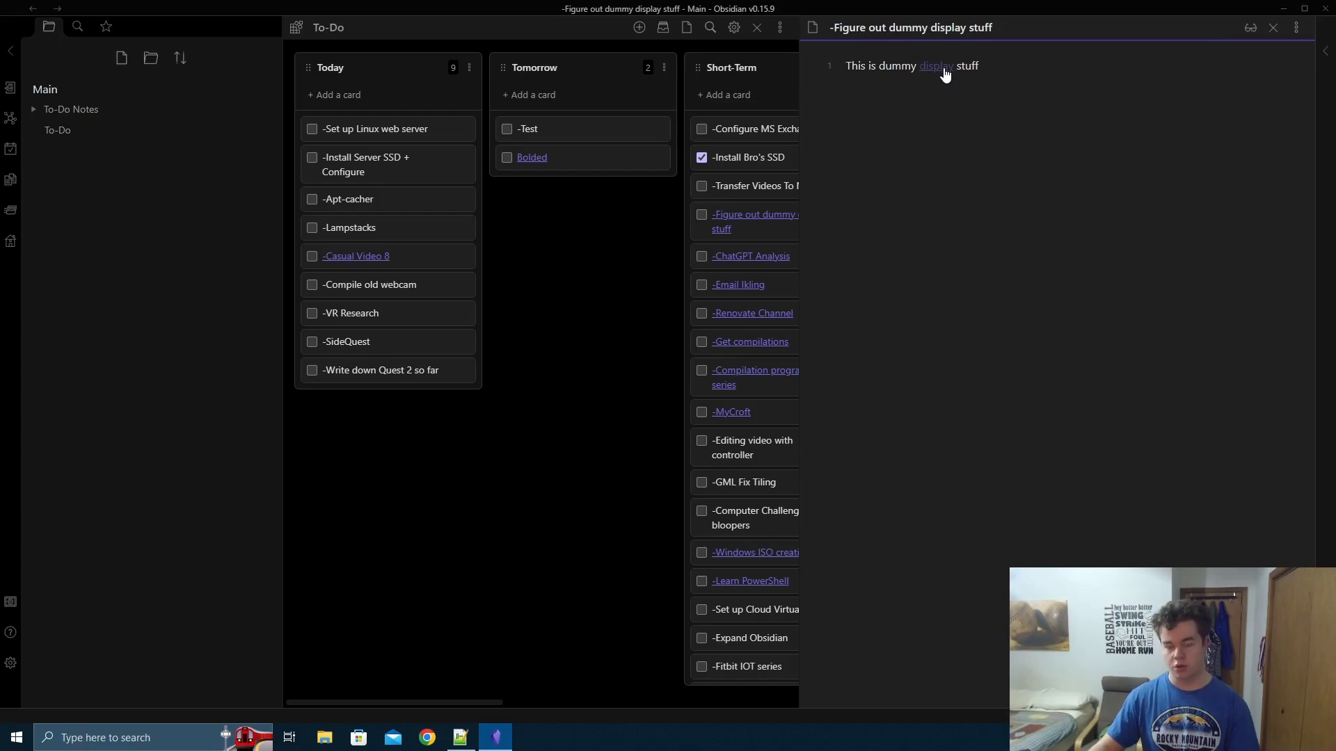
click(1273, 29)
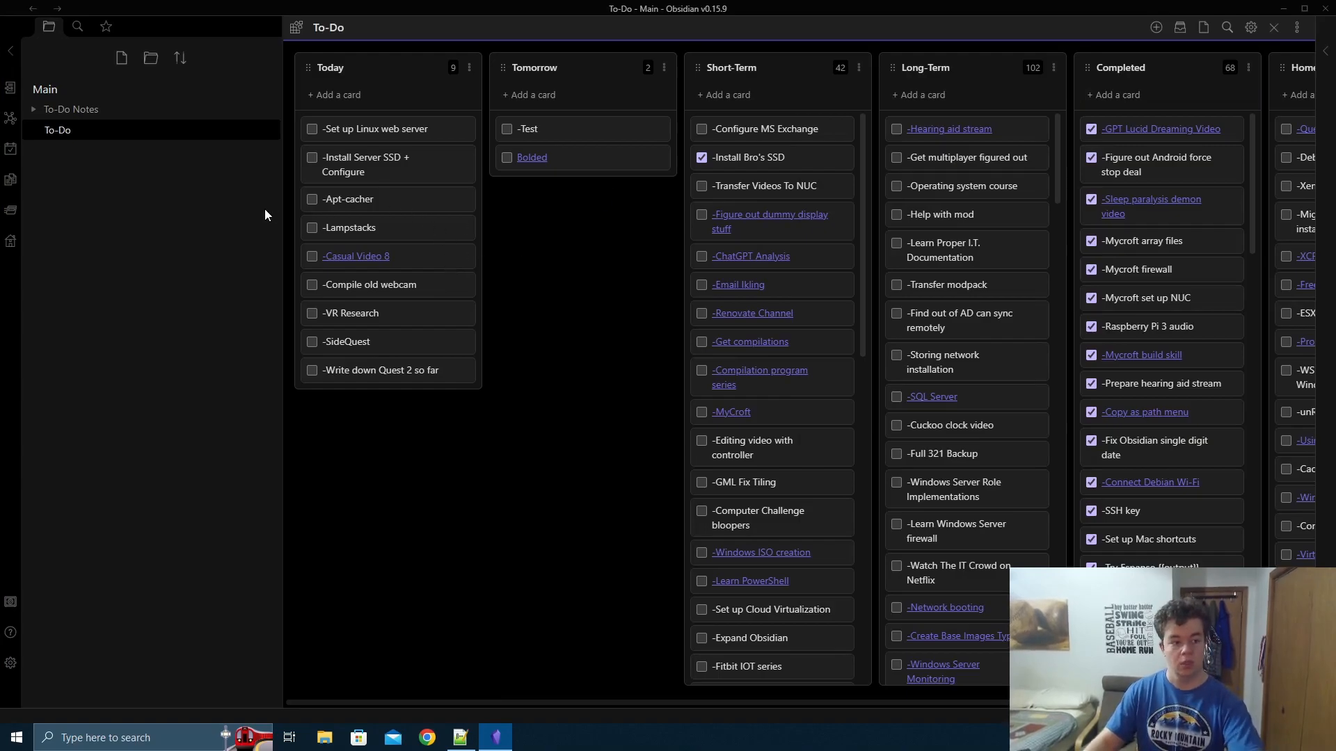
- Review the list width, archived card limit and card checkbox options in the To-Do board settings
click(1247, 26)
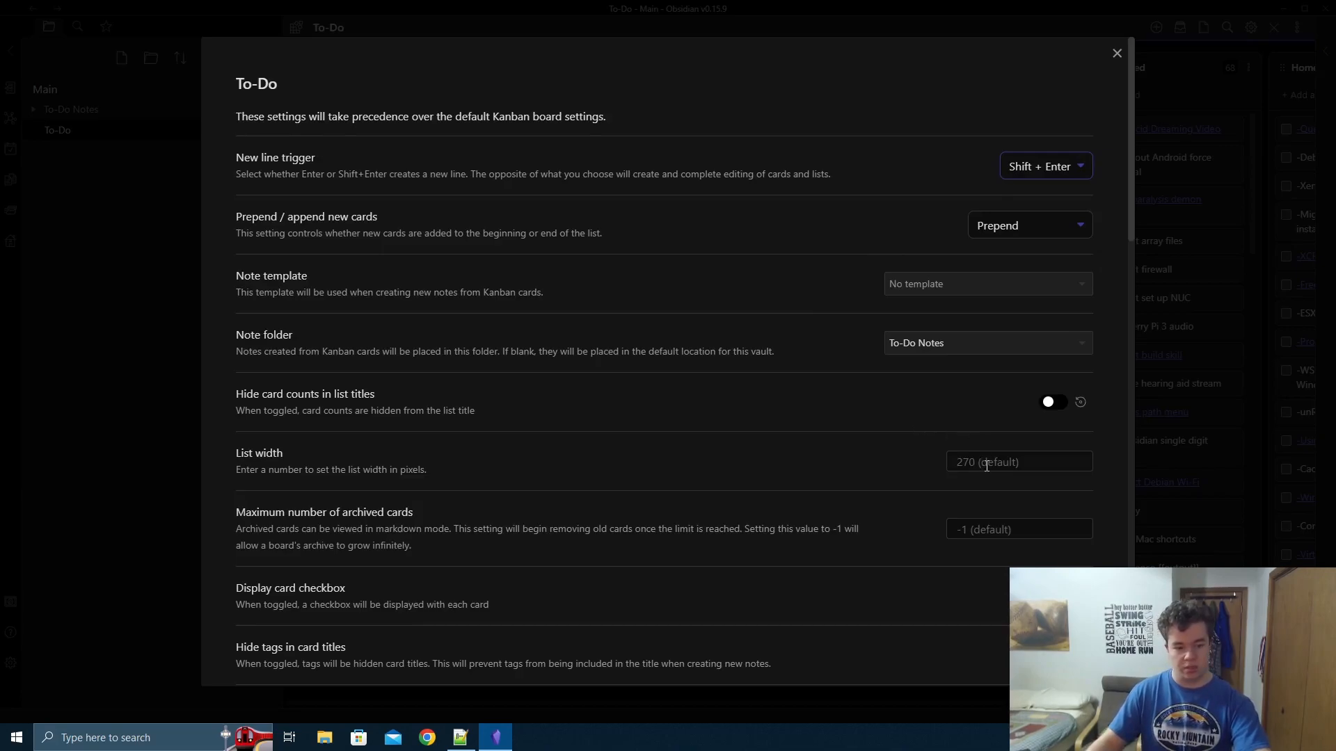
scroll(986, 465, down, 3)
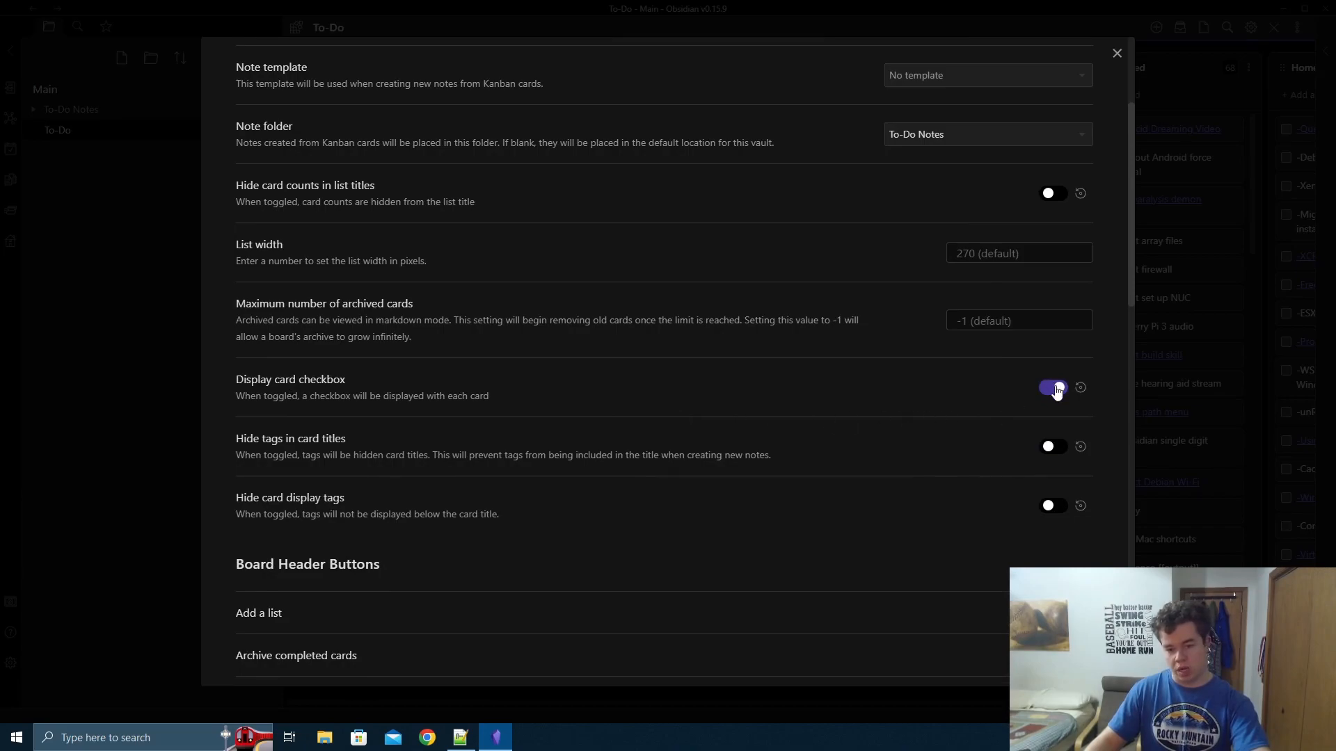
click(1115, 55)
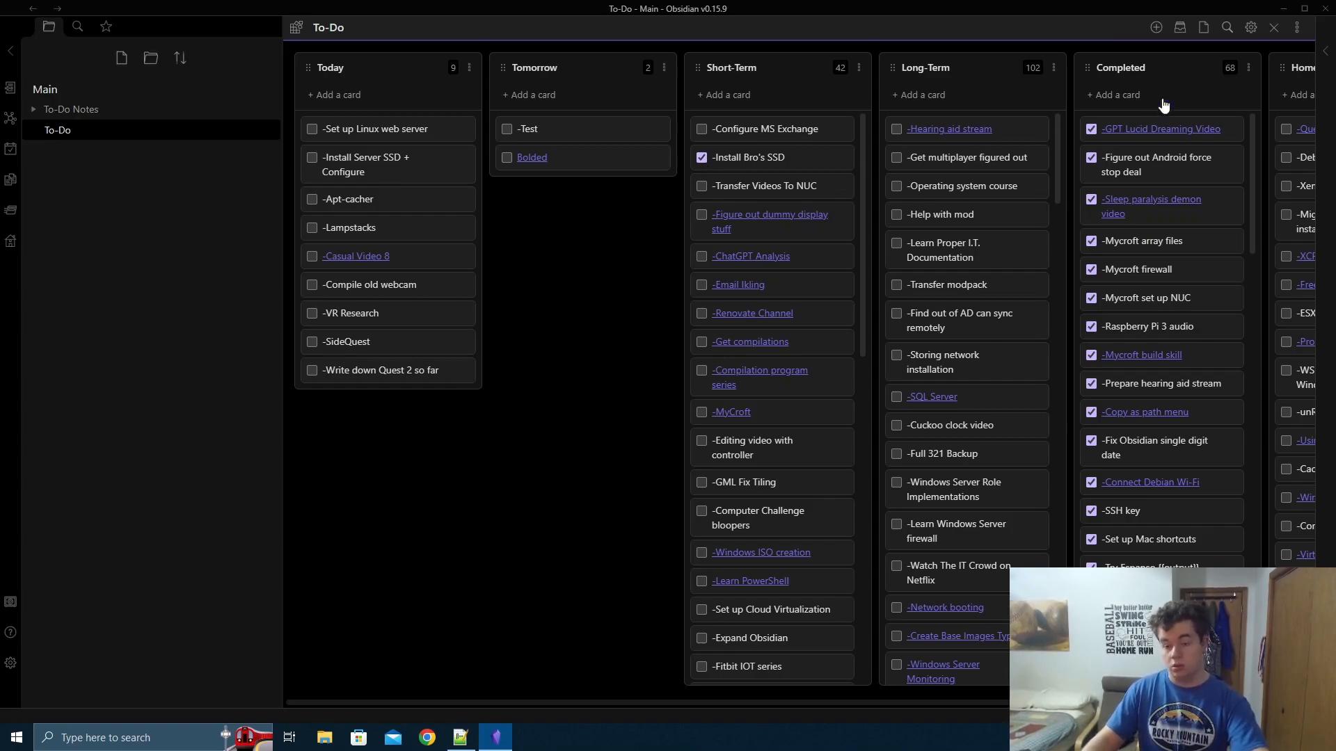
- Examine the board header buttons, date and time, archive and linked page metadata options in the board settings
click(1251, 27)
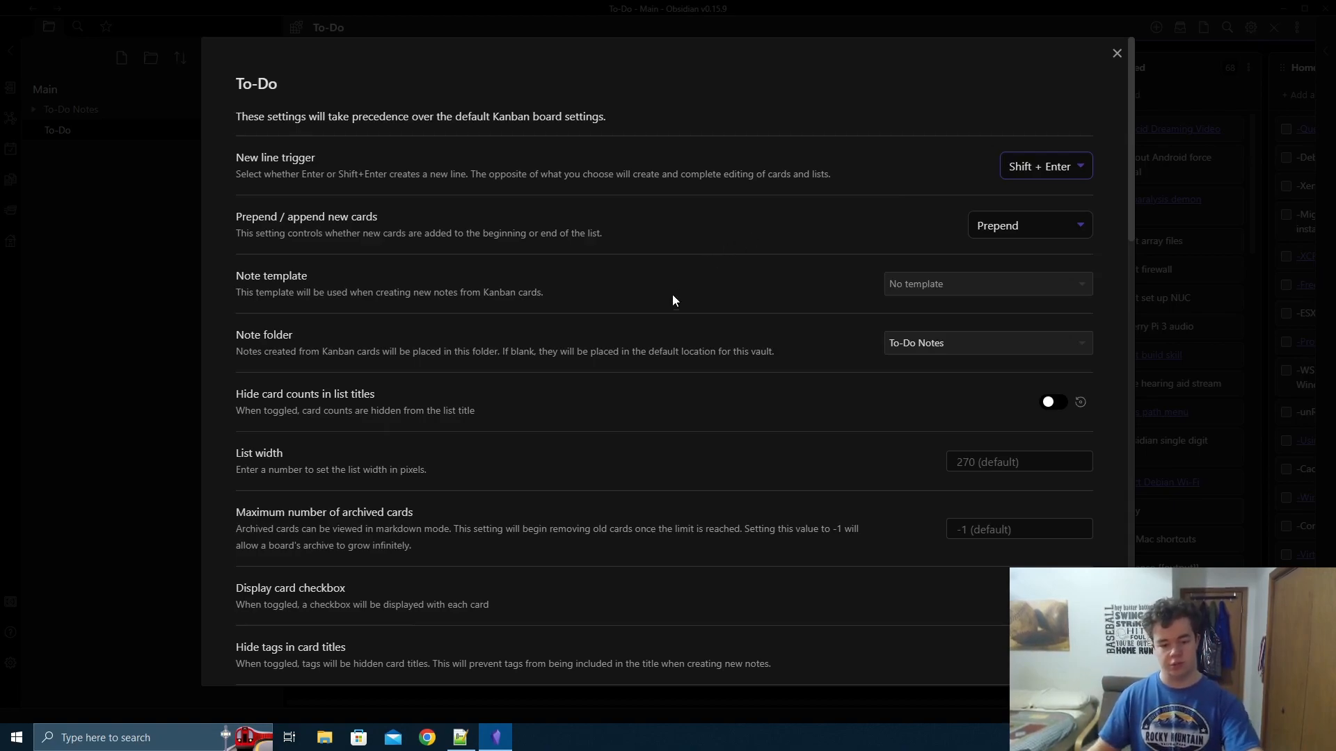
scroll(653, 417, down, 5)
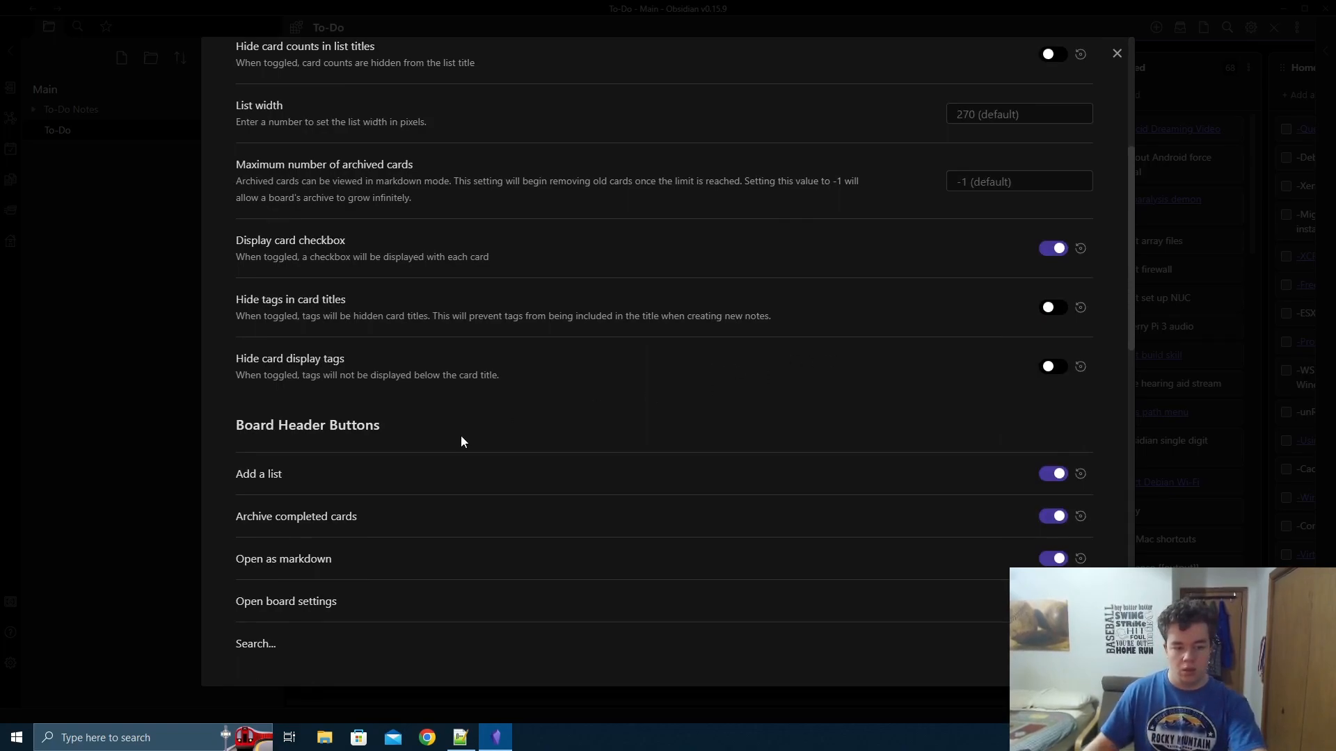
scroll(699, 319, down, 6)
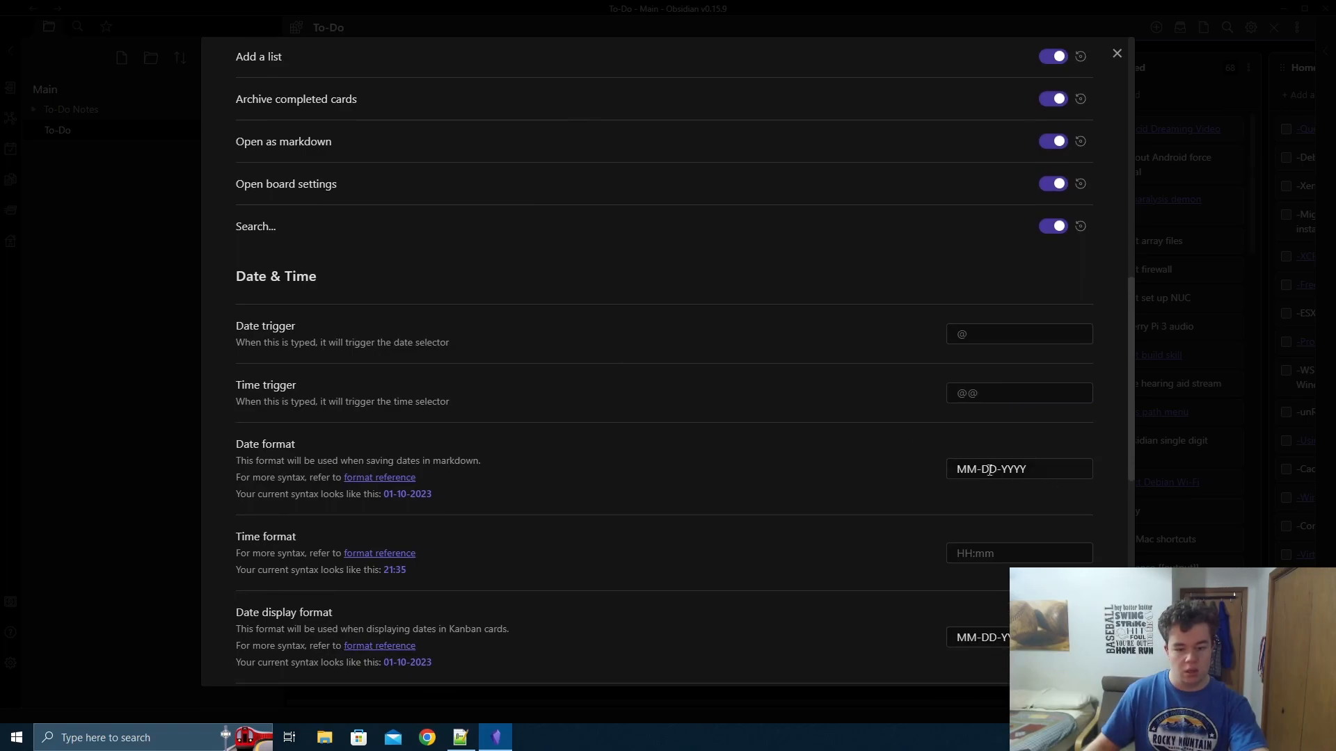
scroll(869, 445, down, 9)
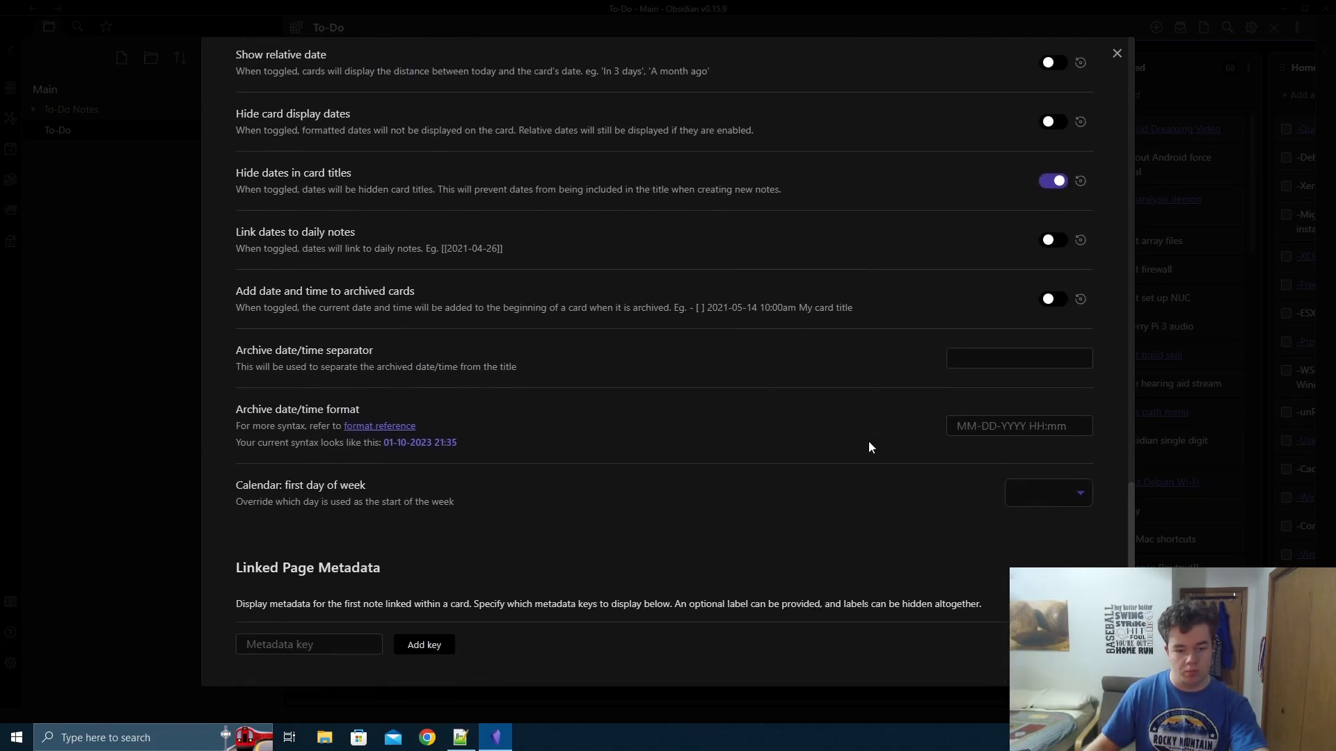
click(1118, 55)
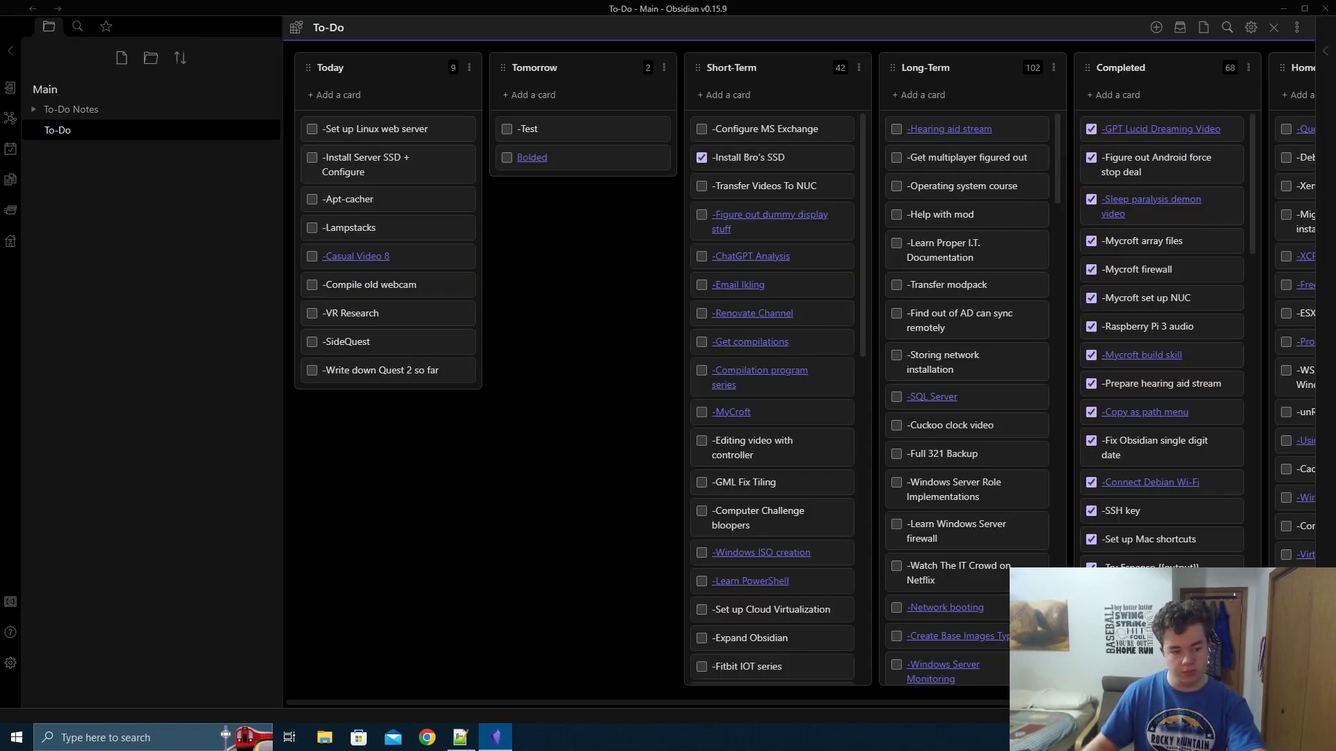
- View the Homepage community plugin's options in the application settings, and close the settings
click(13, 663)
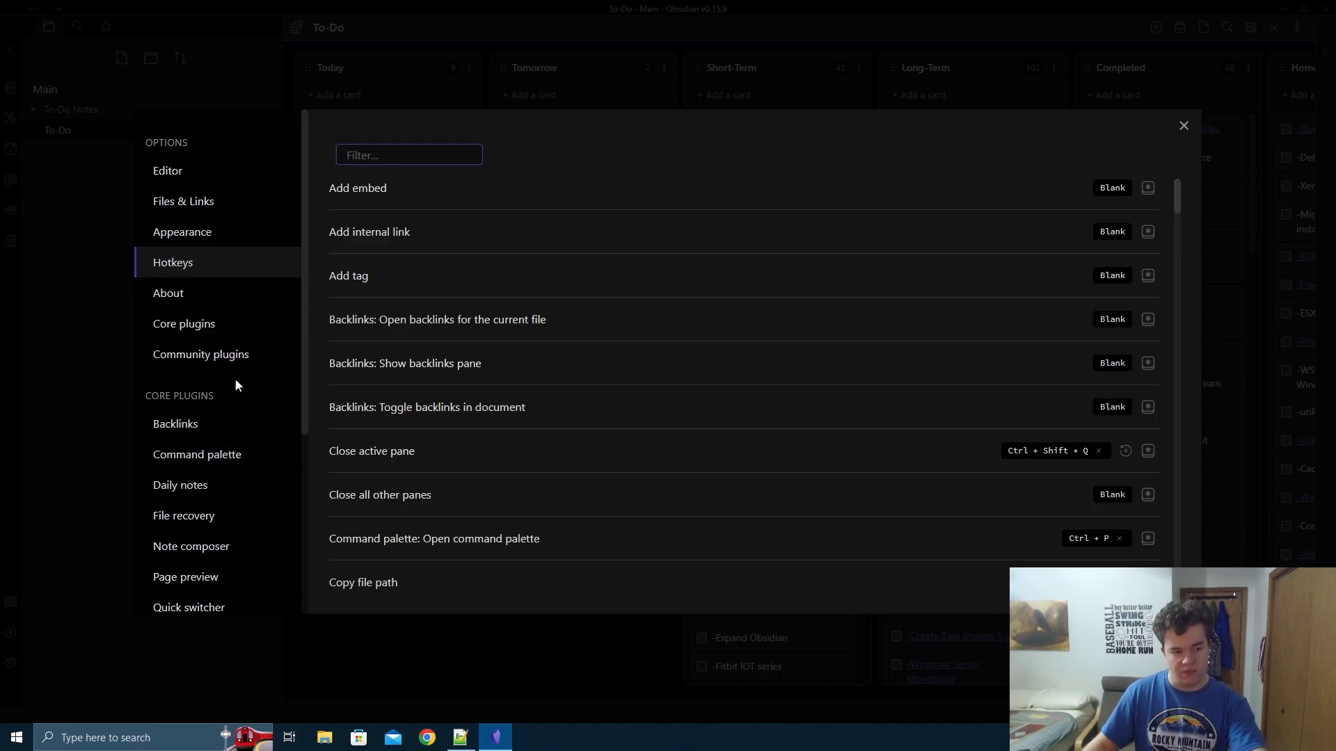
scroll(232, 402, down, 4)
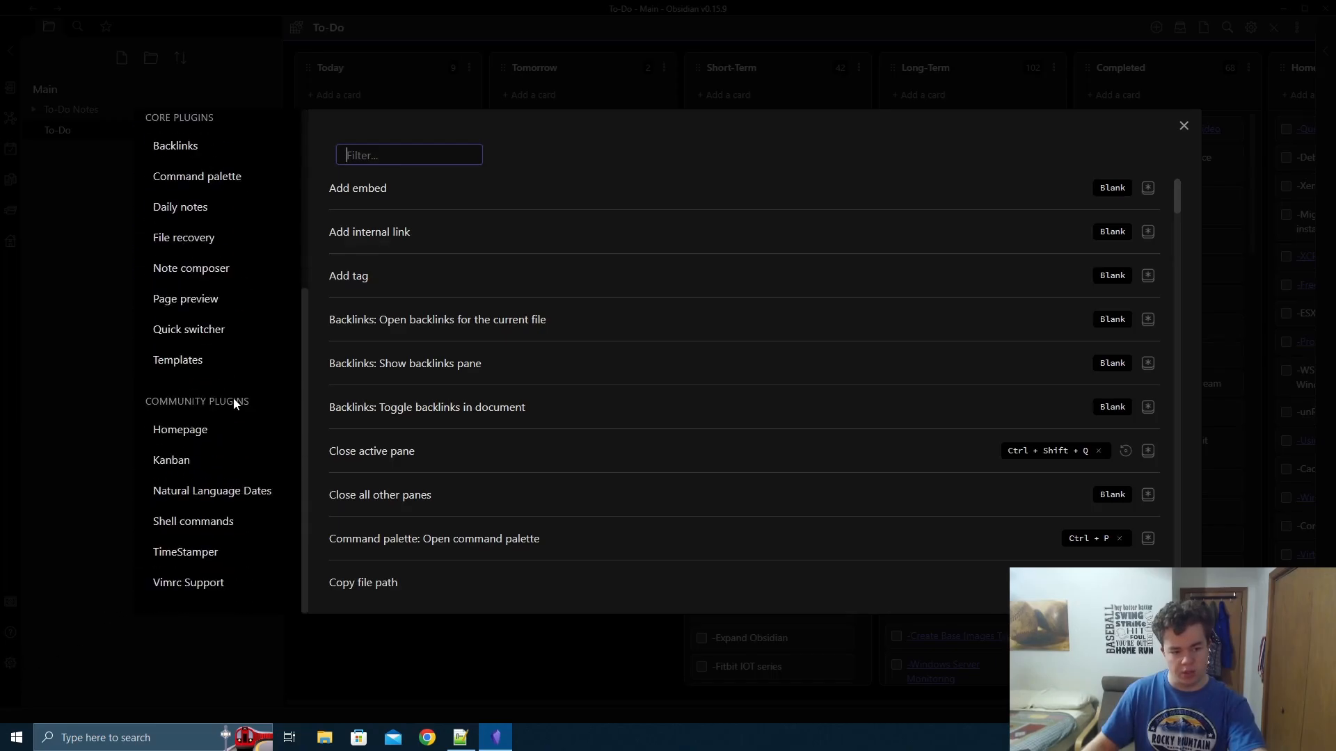
click(209, 427)
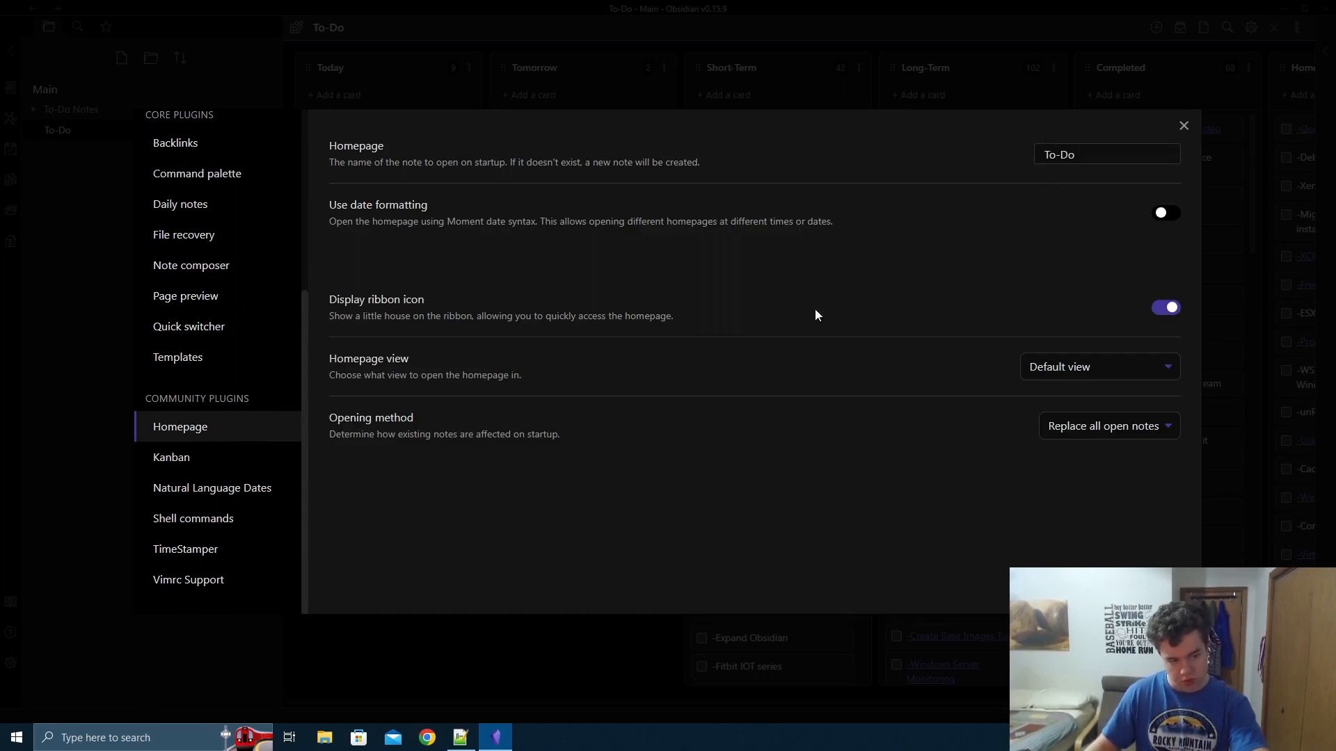
click(1184, 126)
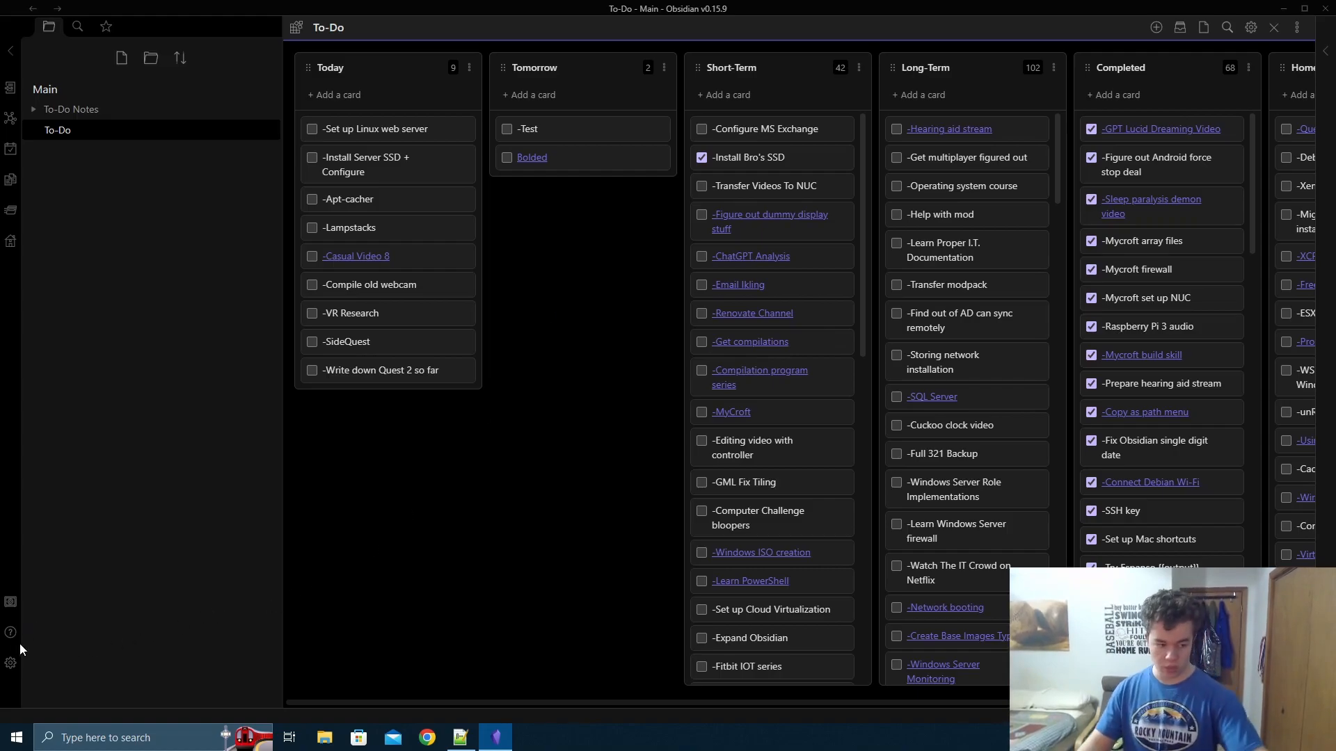
- Start creating a new vault and name it Notes
click(10, 603)
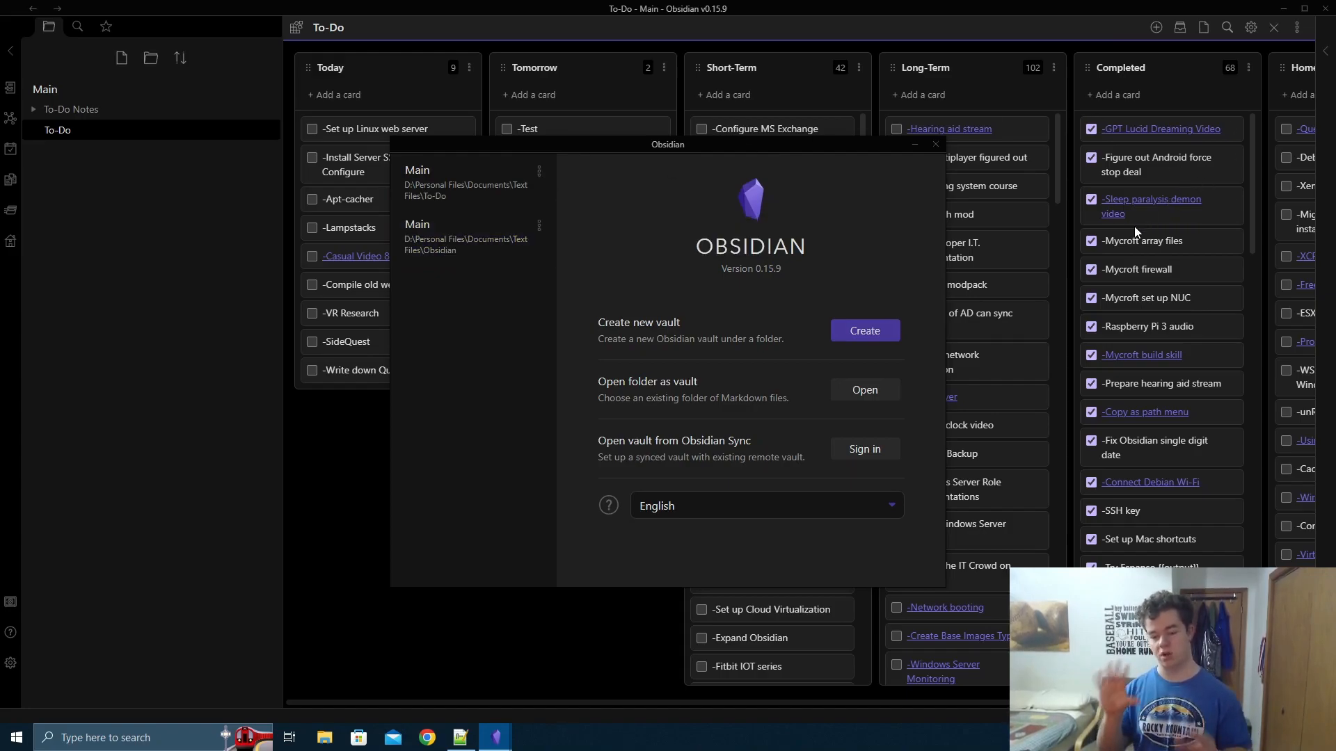
click(855, 332)
click(842, 343)
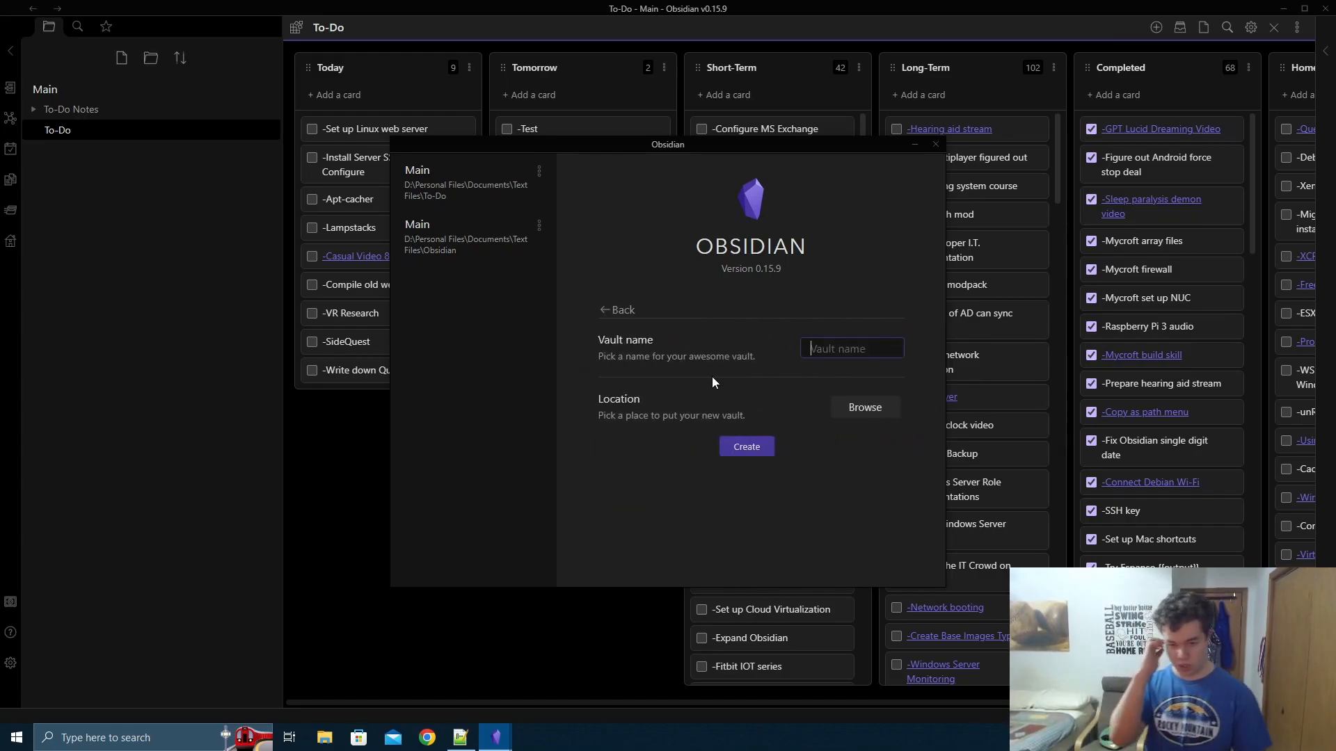
text(Notes)
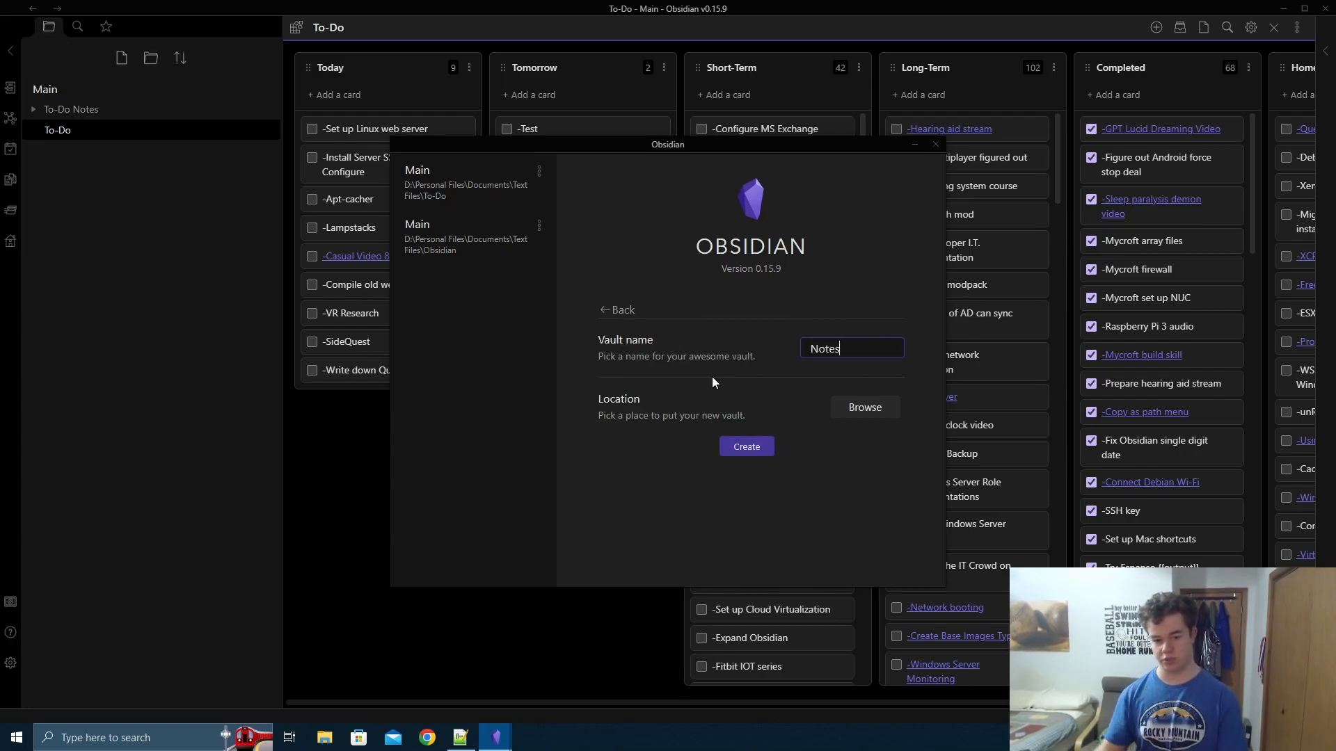
- Create a Notes folder inside Documents > Text Files, choose it as the vault's location, and create the vault
click(856, 415)
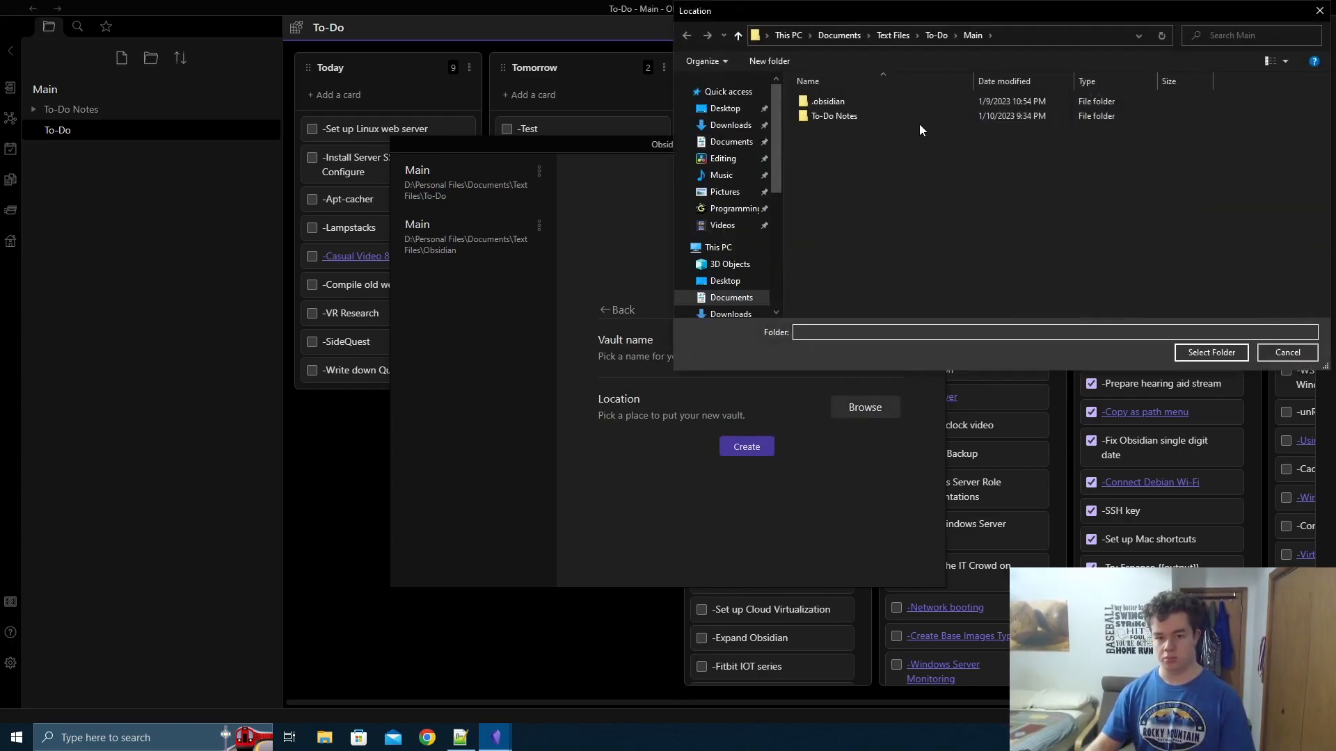
click(893, 36)
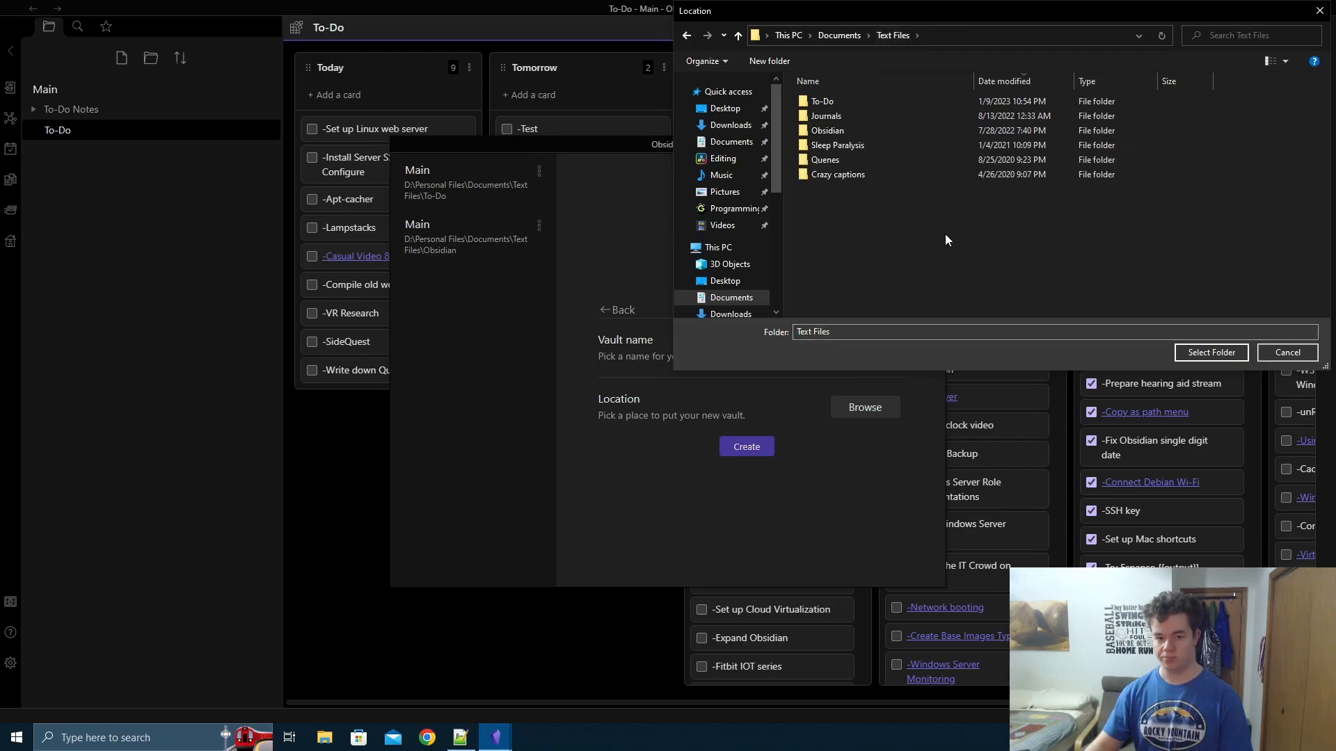
key(ctrl+shift+n)
text(Notes)
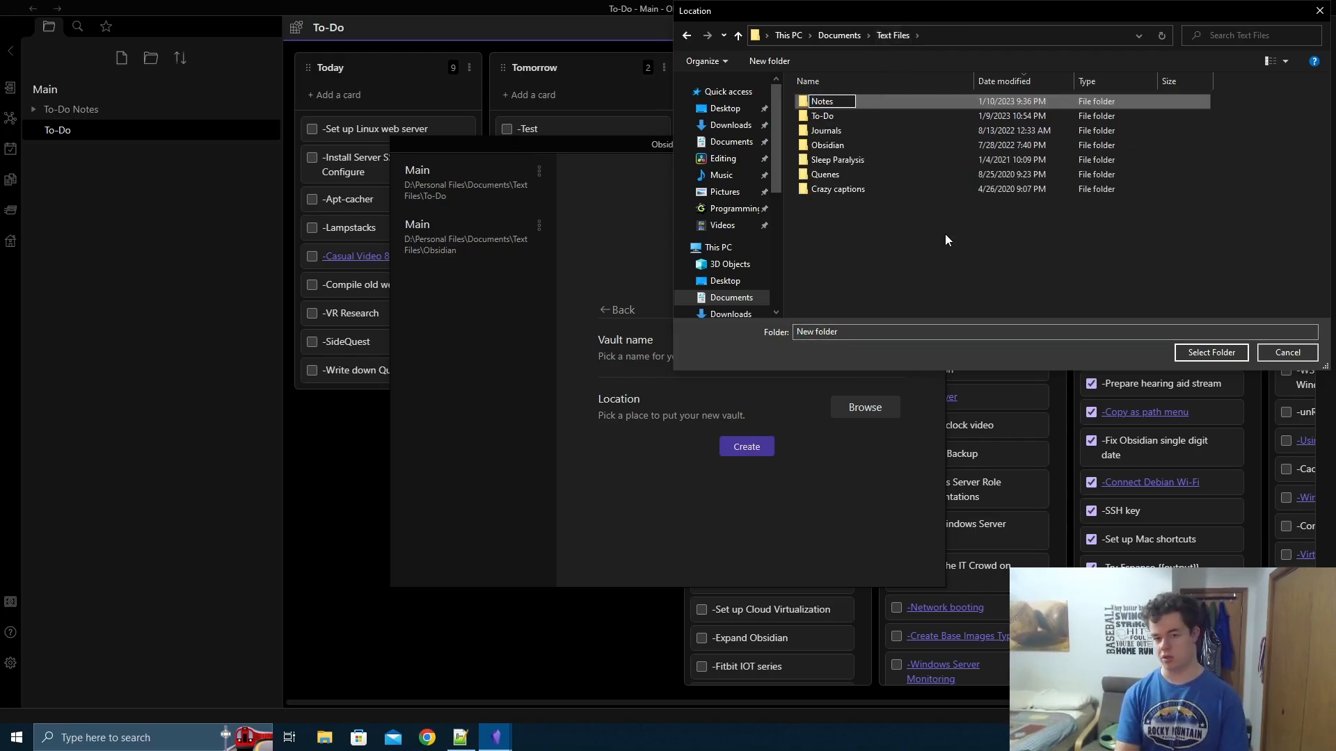
key(Return)
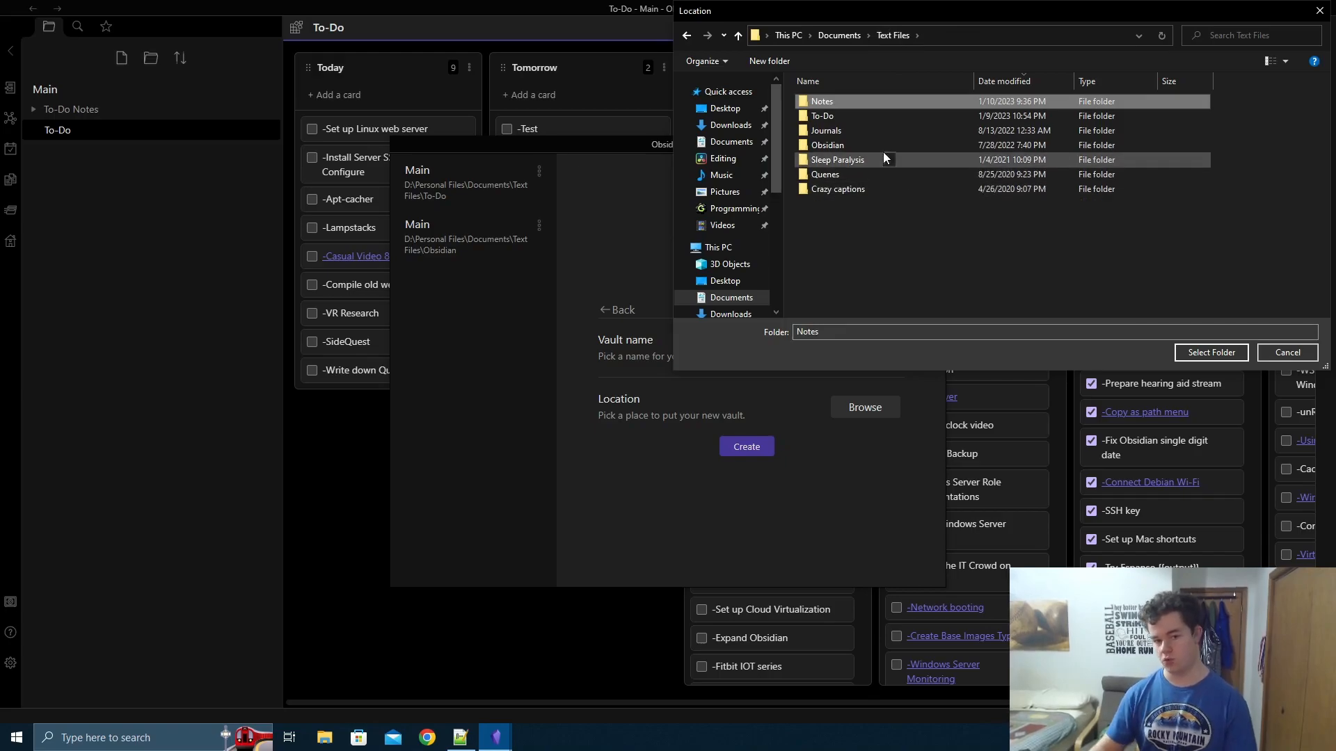
double_click(857, 101)
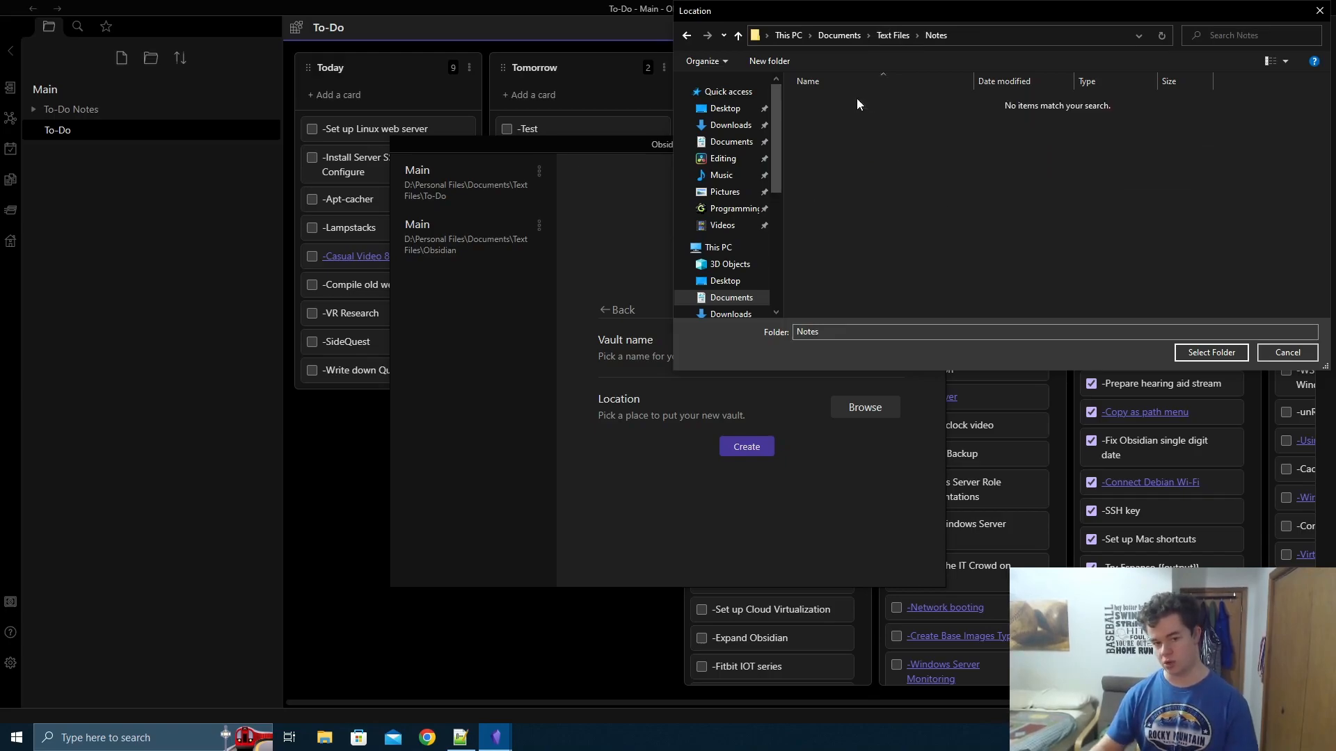
click(1220, 355)
click(740, 465)
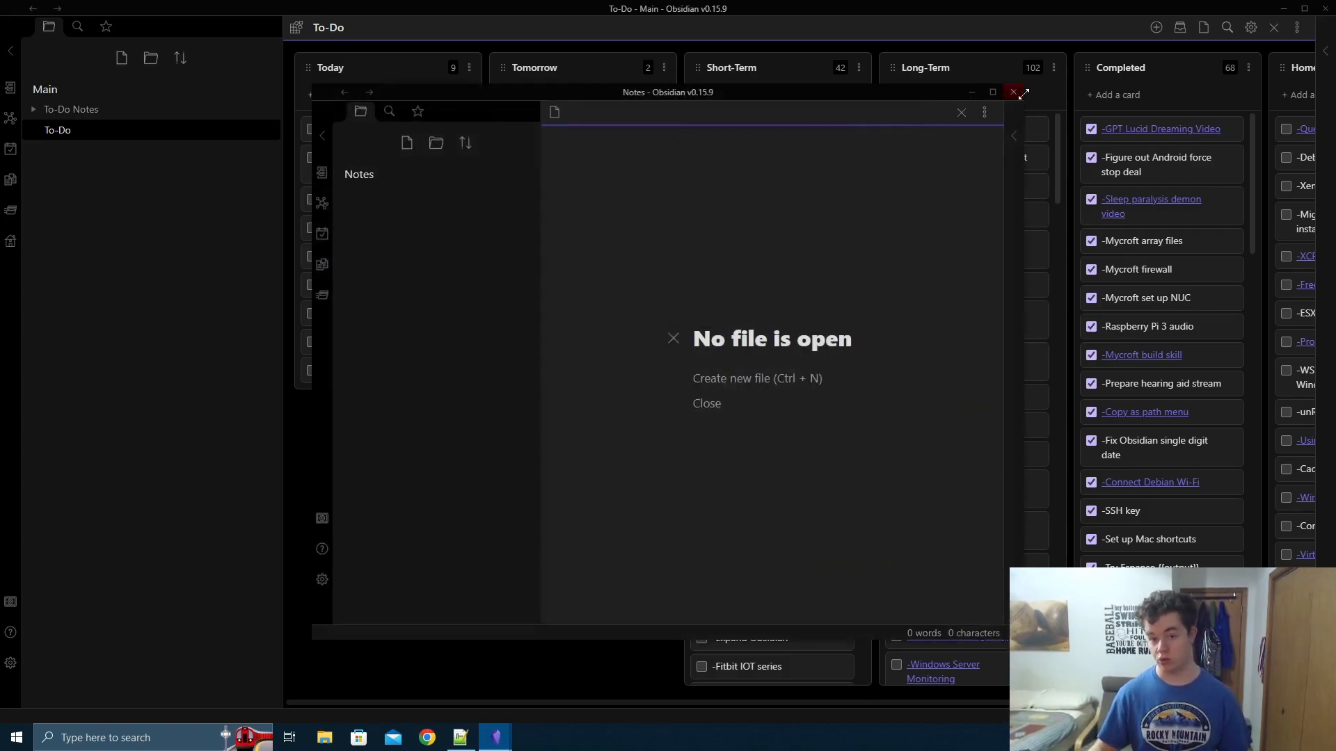
- Minimize the Main vault's window and maximize the Notes vault's window
click(1283, 8)
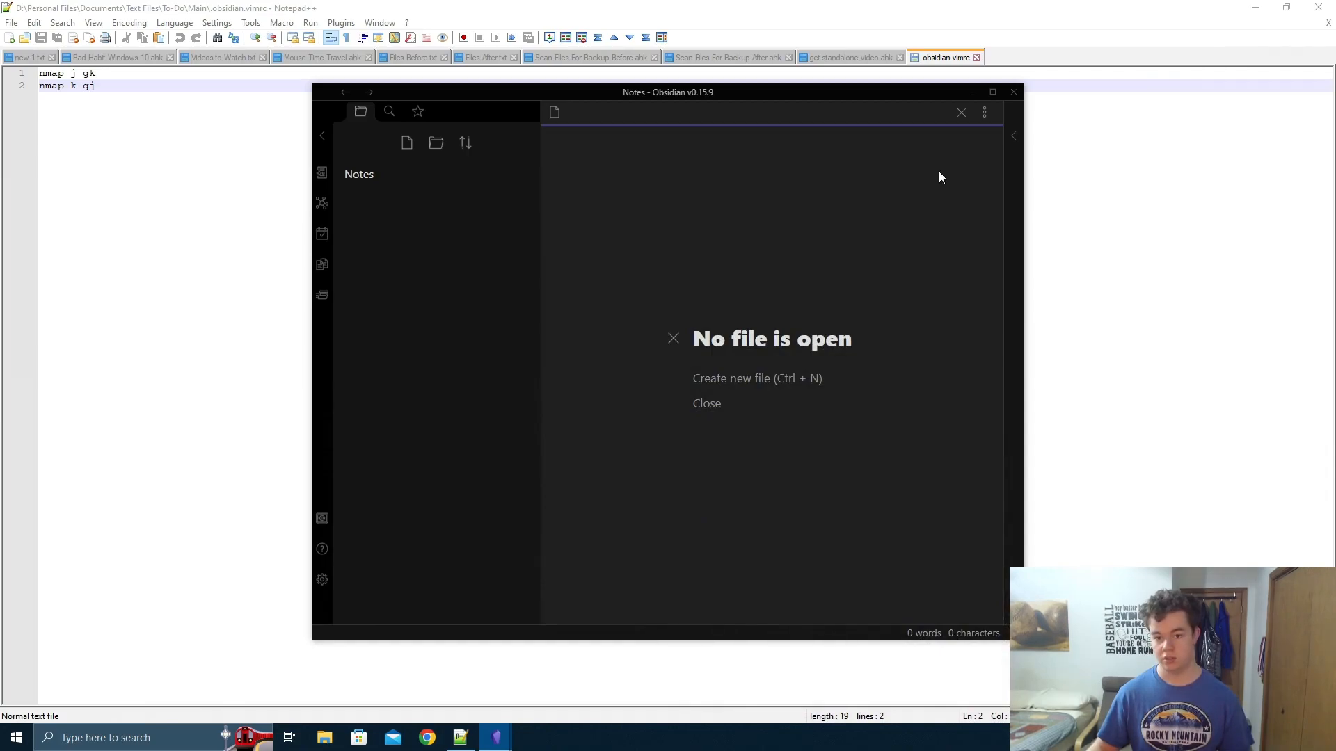
click(993, 92)
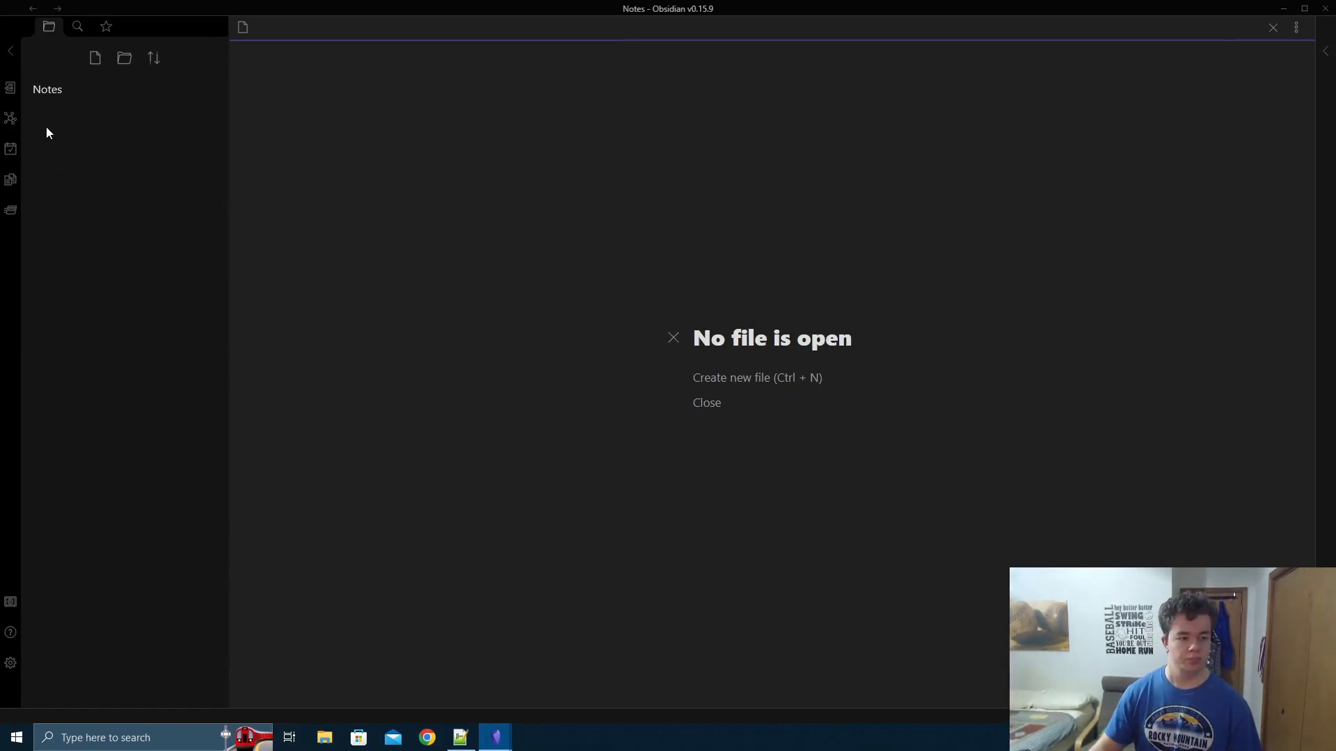
- Turn on community plugins in the Notes vault's settings
click(11, 662)
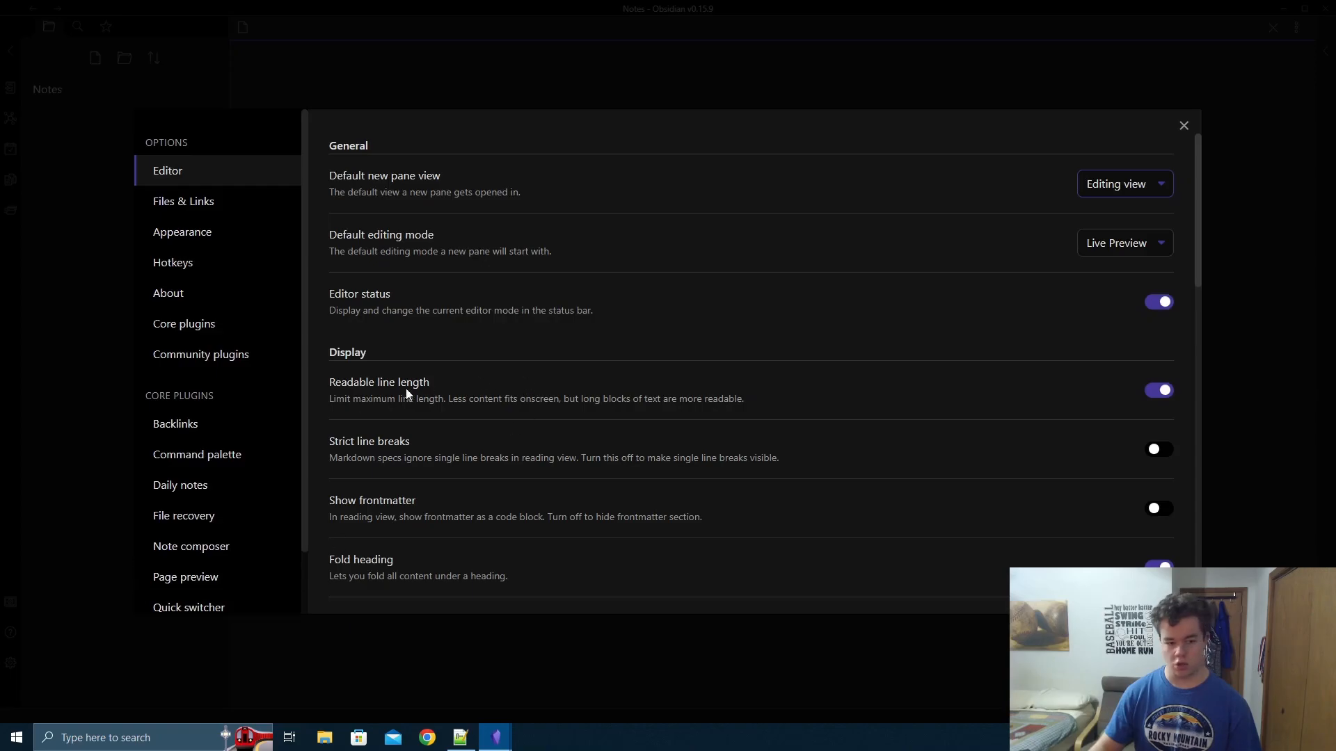
scroll(245, 453, down, 2)
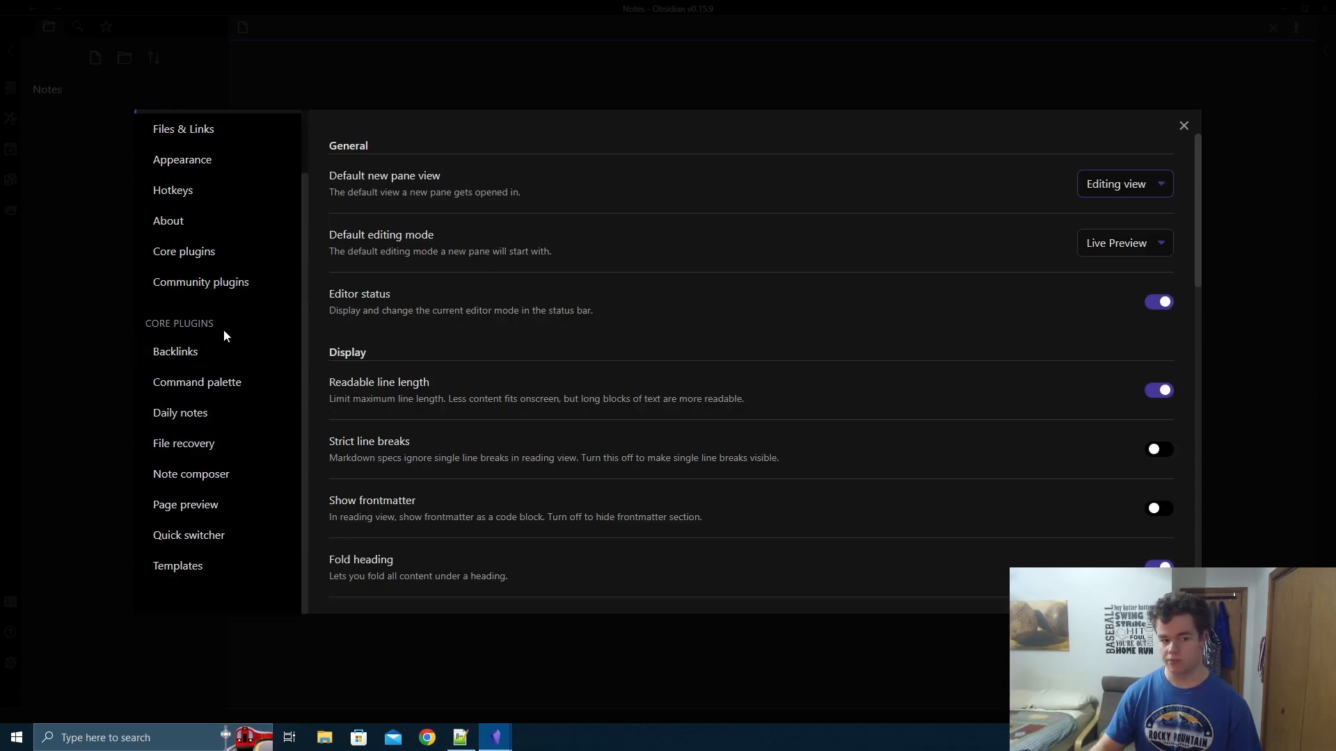
scroll(224, 328, up, 2)
click(220, 372)
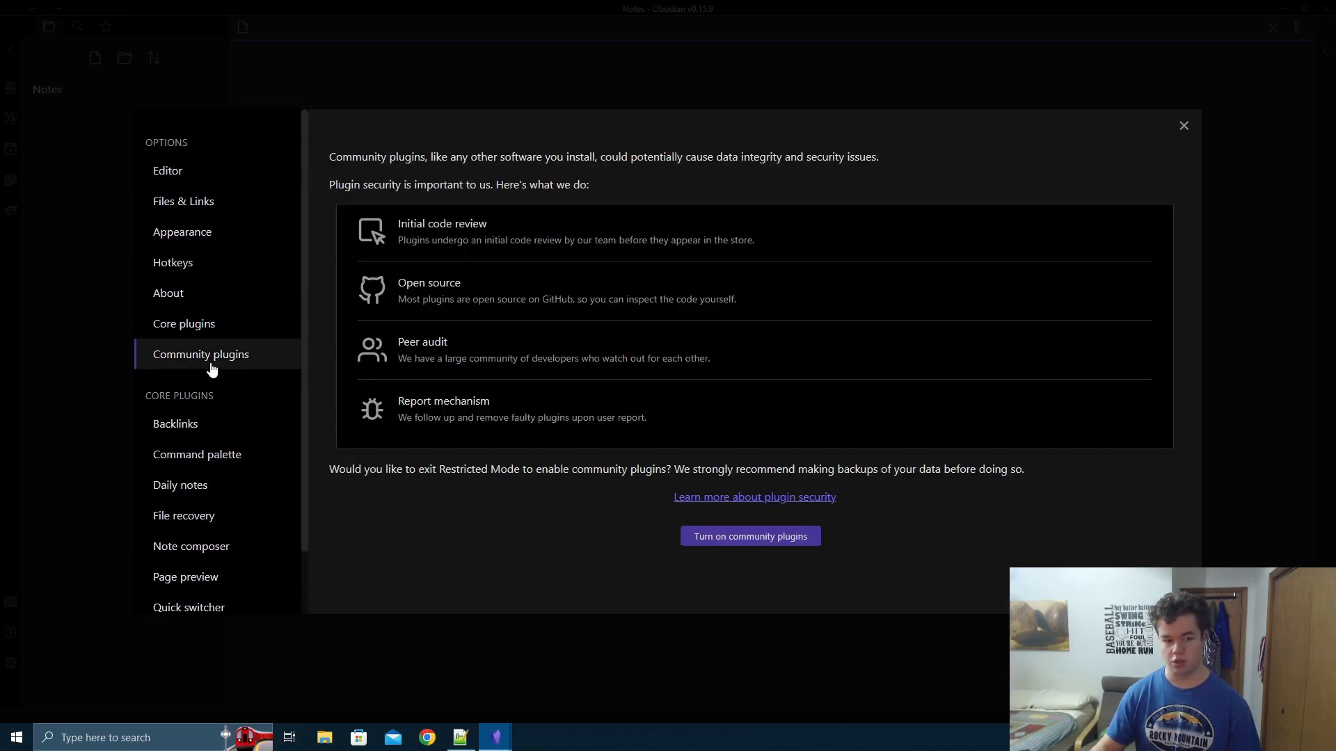
click(741, 542)
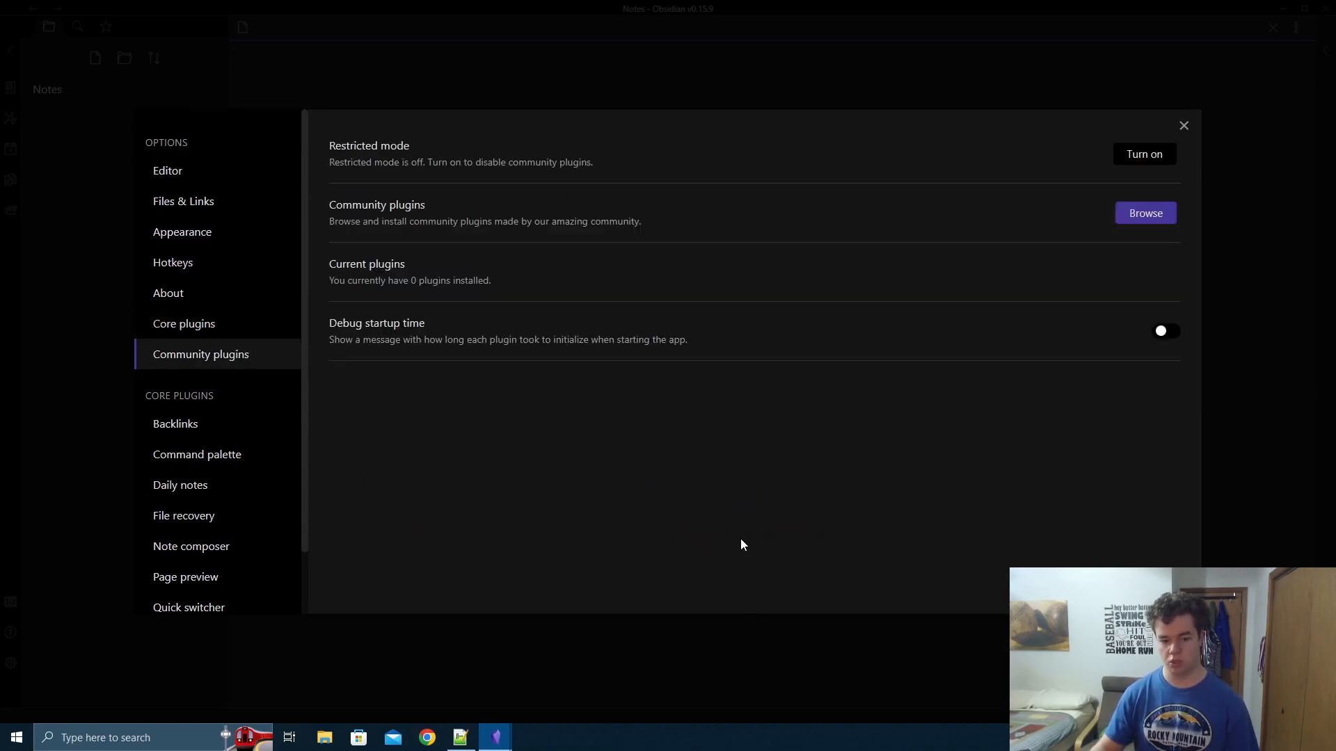
- Search the community plugins for kanban and install the Kanban plugin
click(1151, 219)
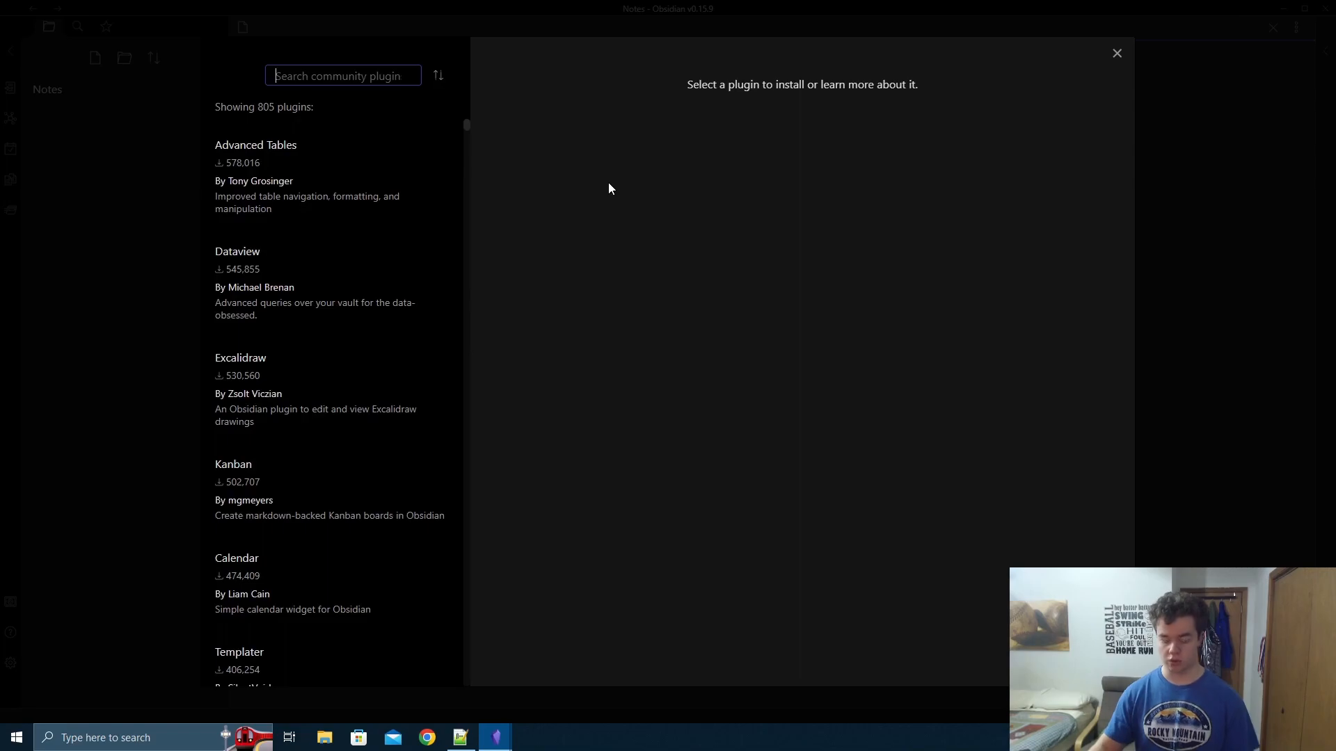
text(kanban)
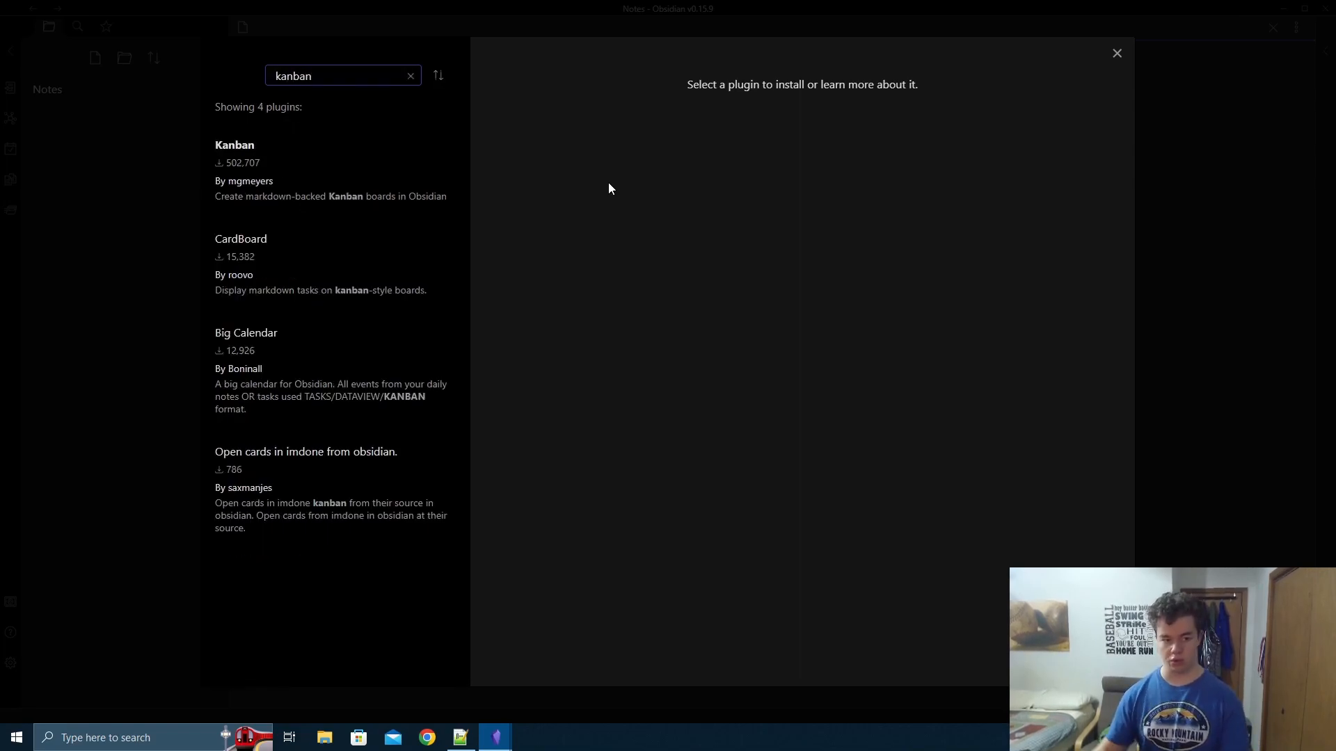
click(394, 179)
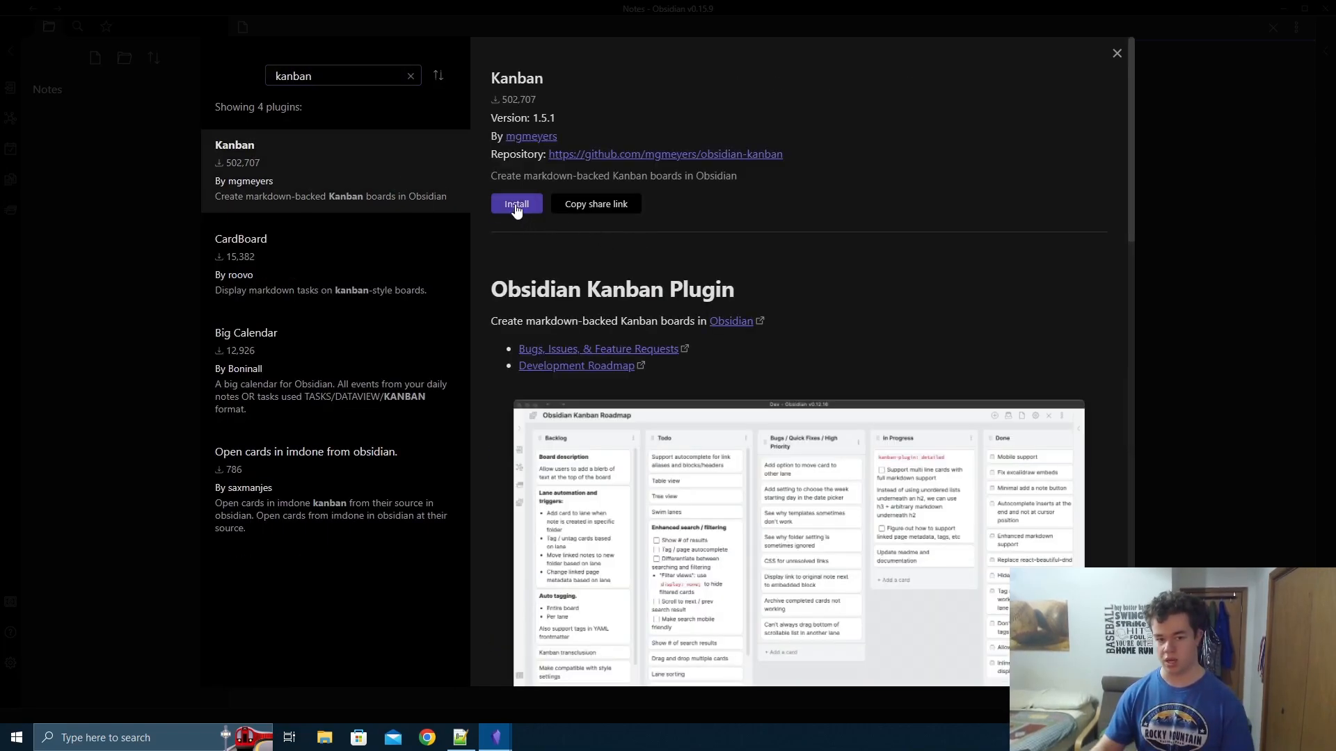
click(517, 205)
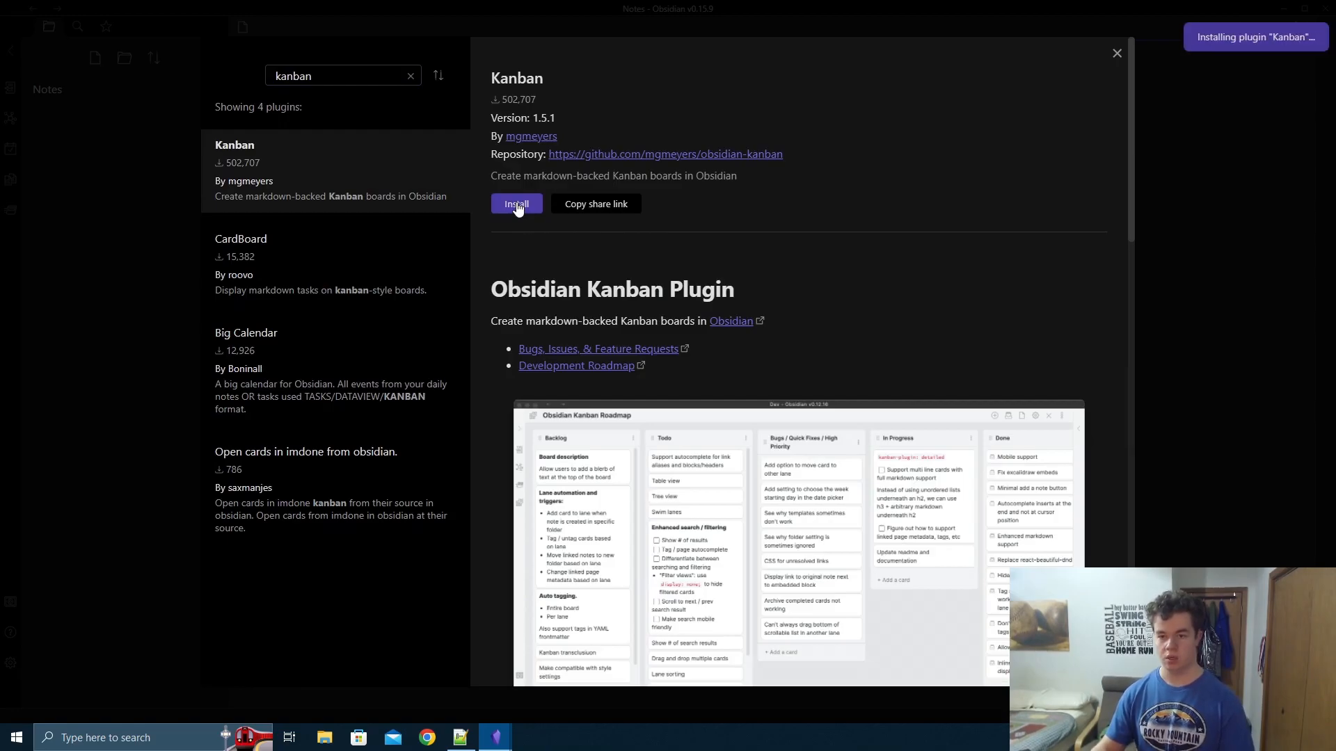
- Search the community plugins for homepage, try to install the Homepage plugin, and close the plugin browser
click(411, 75)
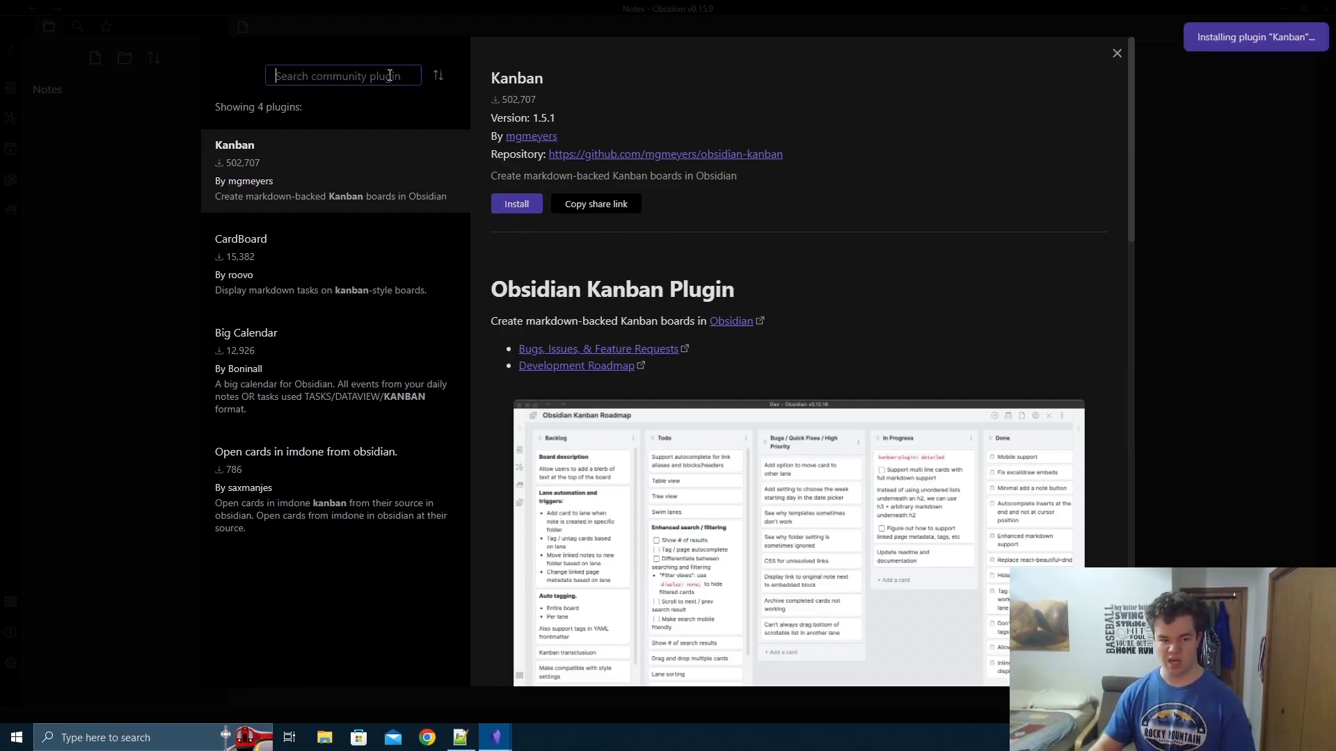
text(homp)
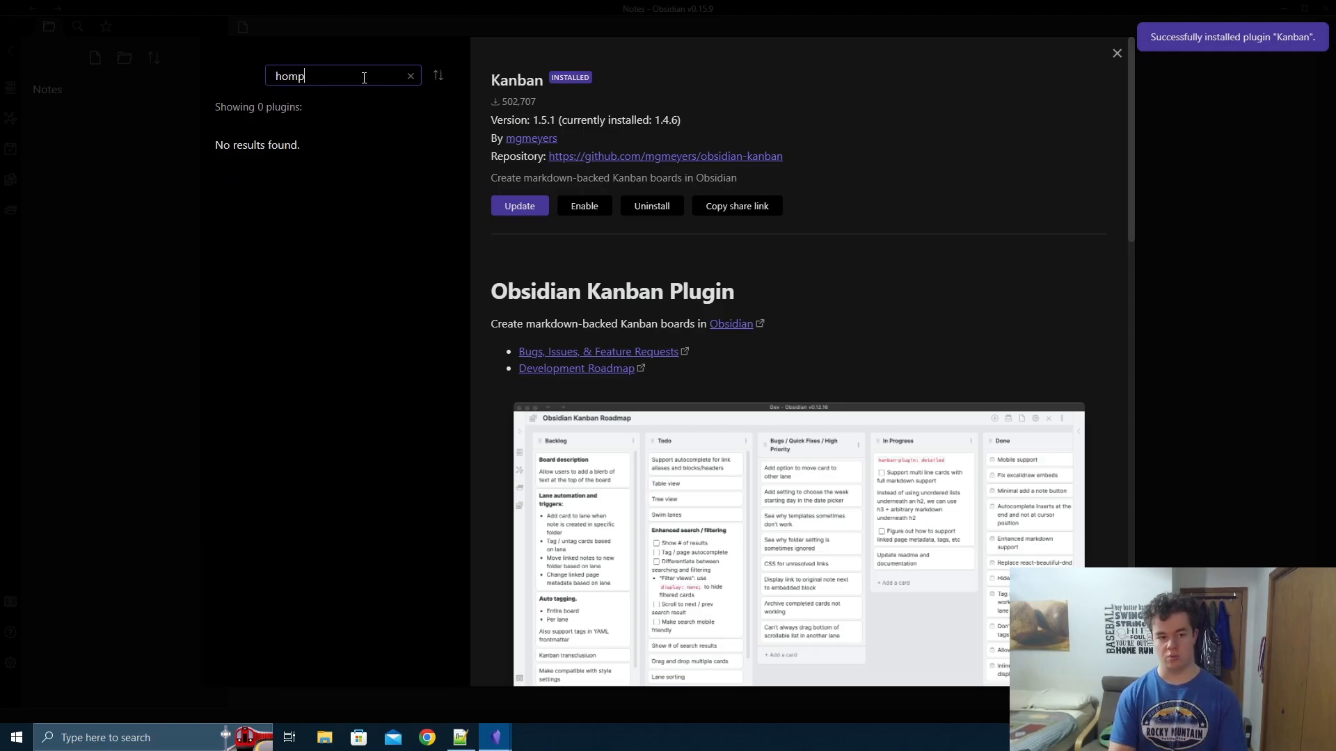
key(BackSpace)
text(epage)
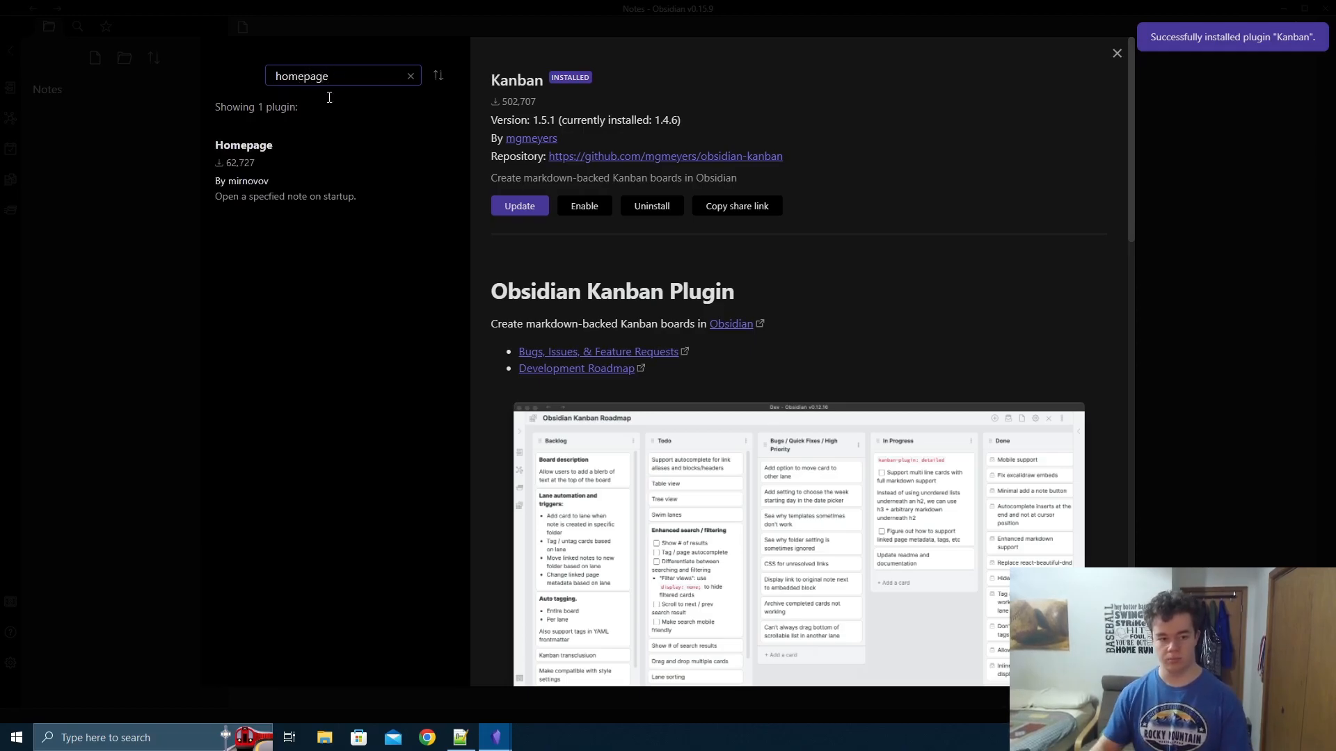
click(319, 148)
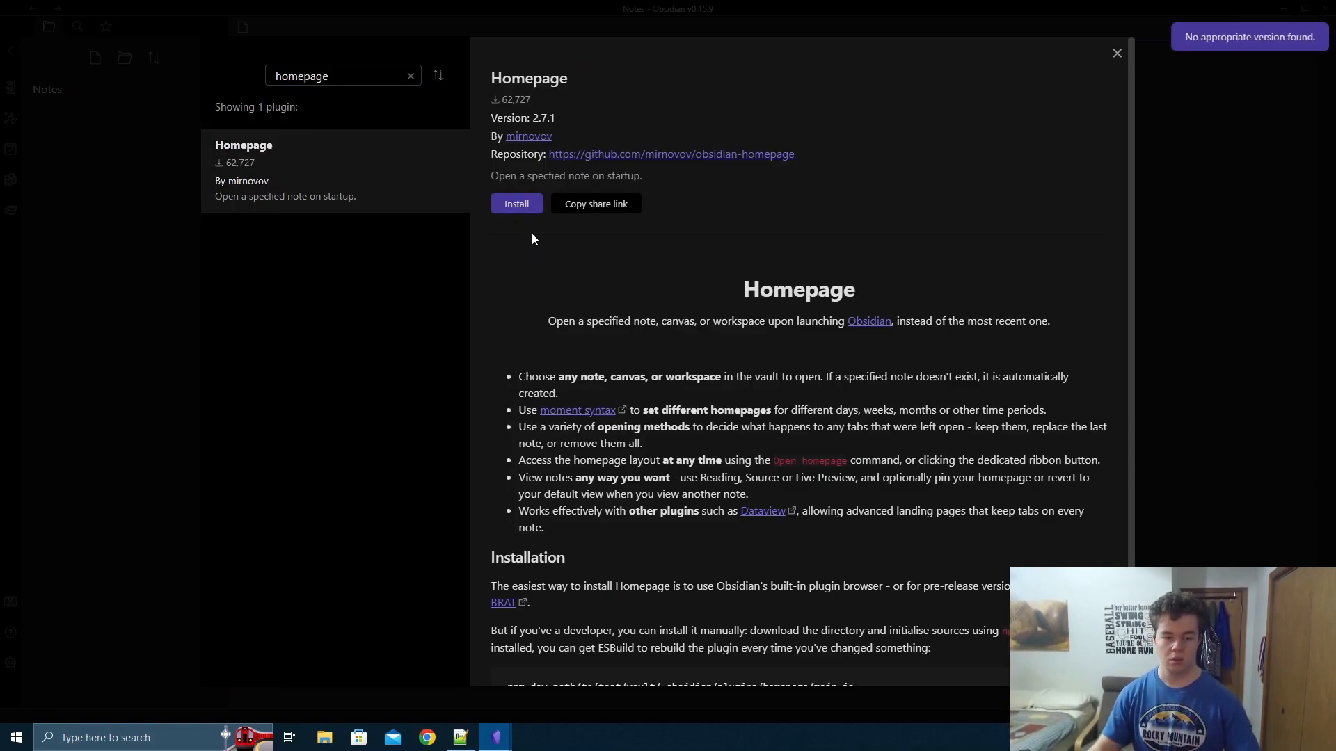
click(515, 205)
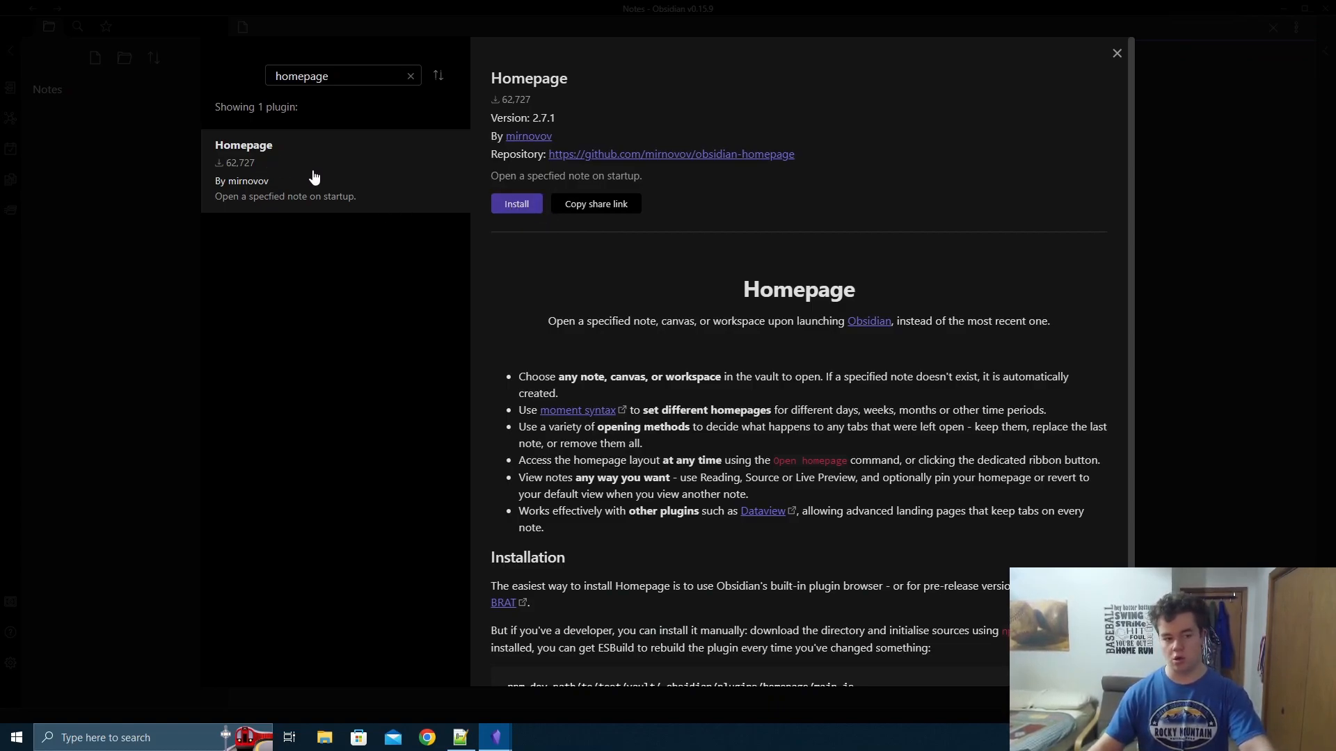
click(1117, 55)
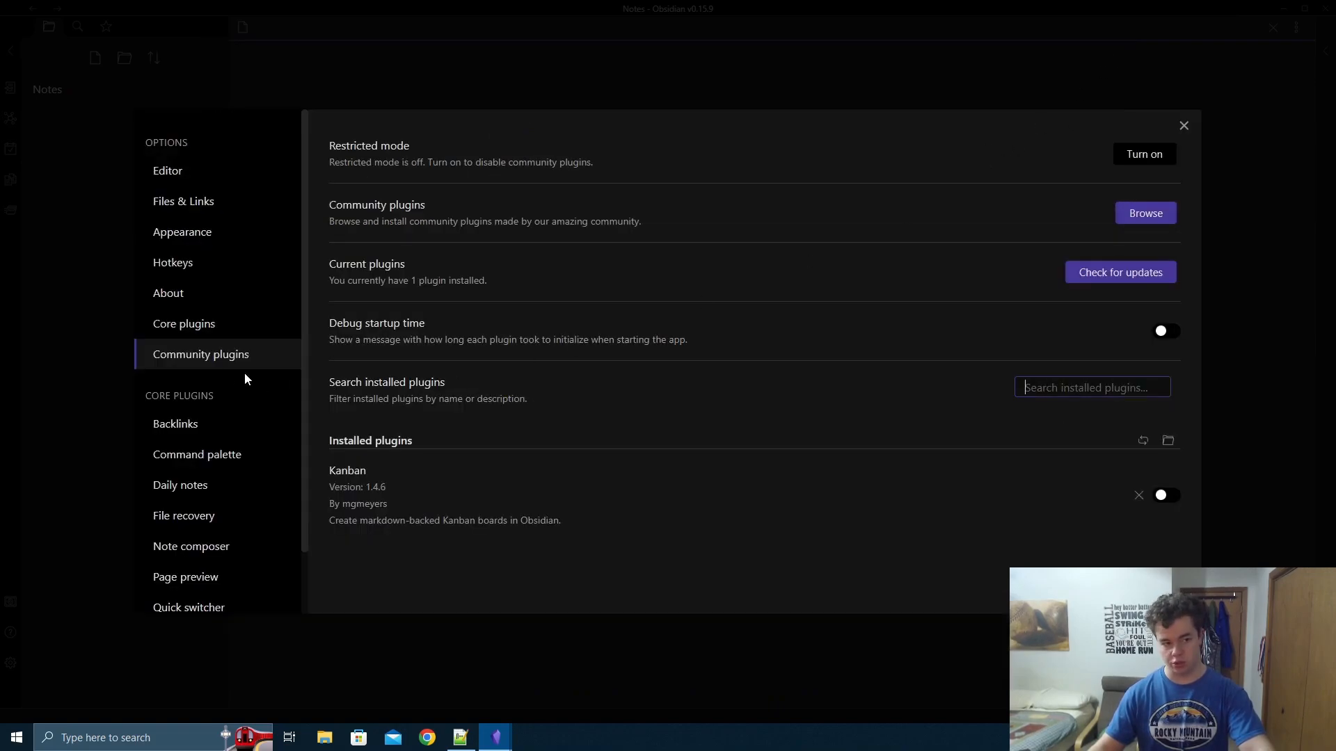
- Enable the installed Kanban plugin, view its hotkeys, and close the settings
scroll(209, 498, down, 1)
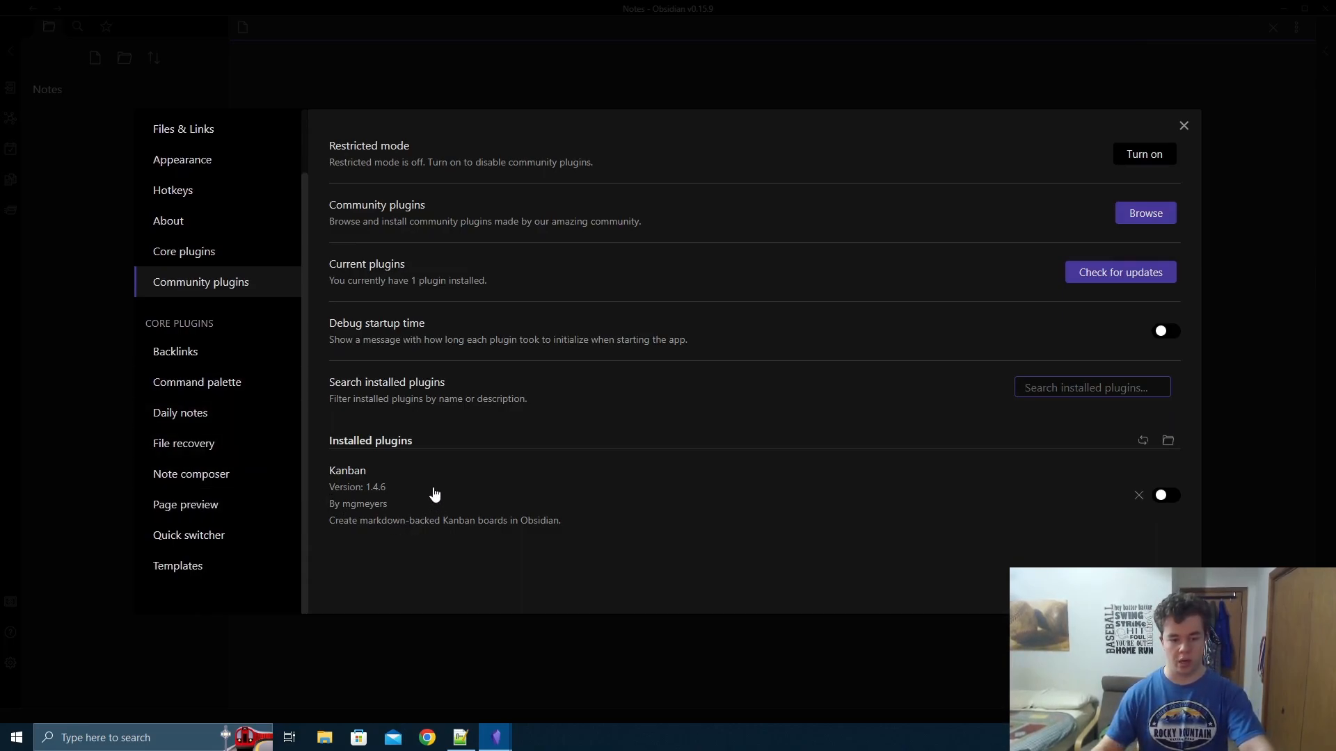
click(1168, 498)
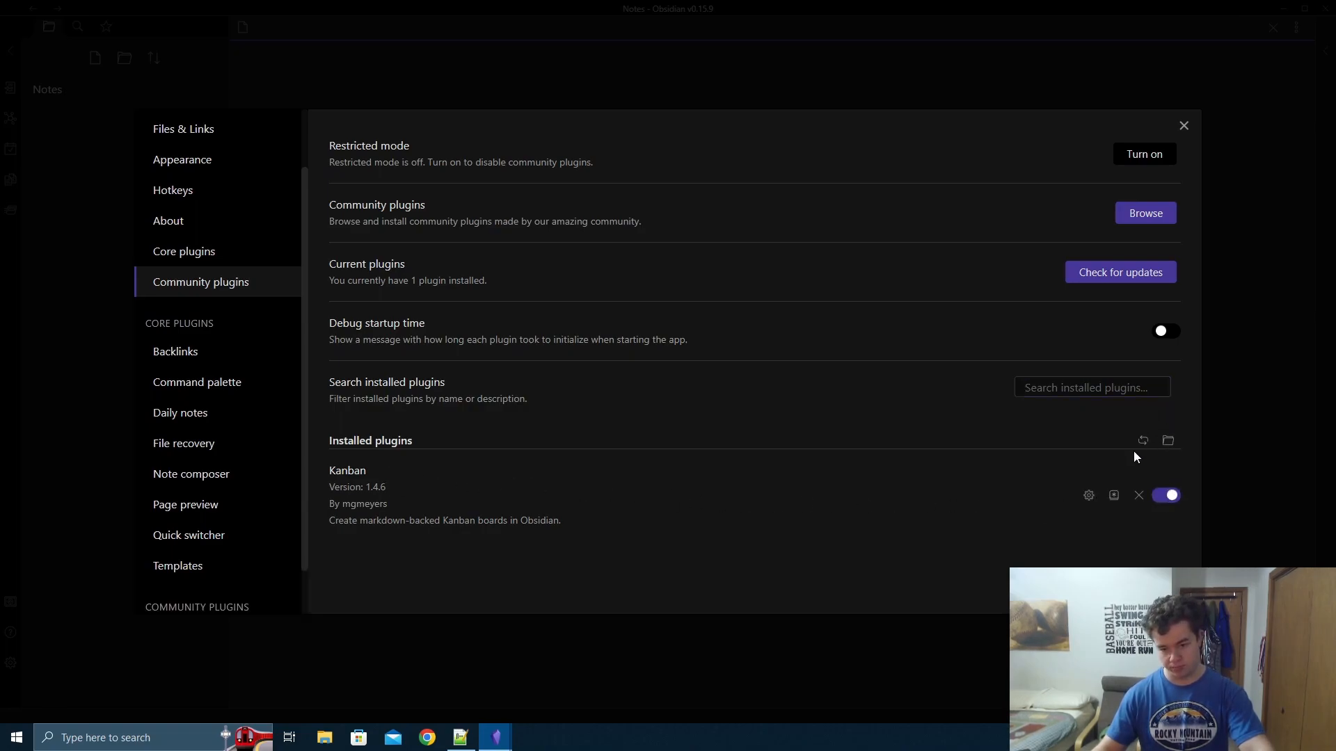
click(1113, 496)
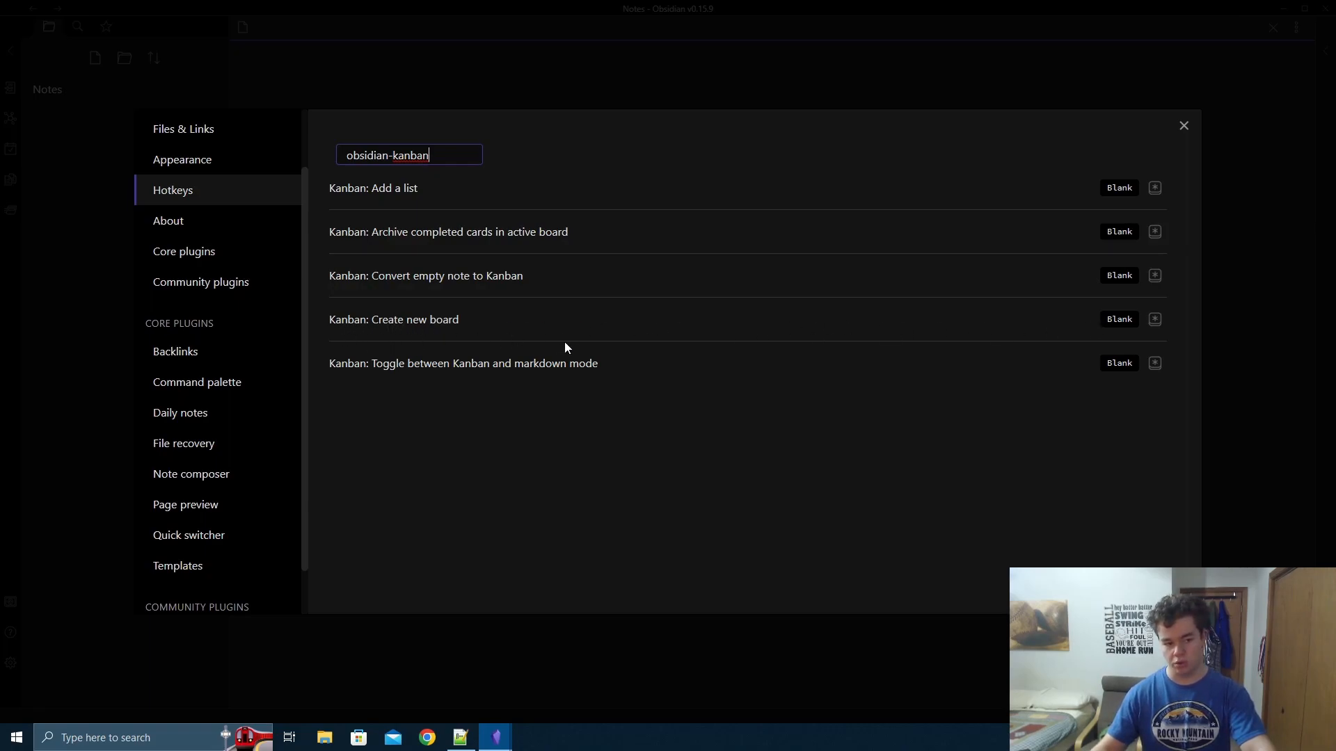
click(1183, 125)
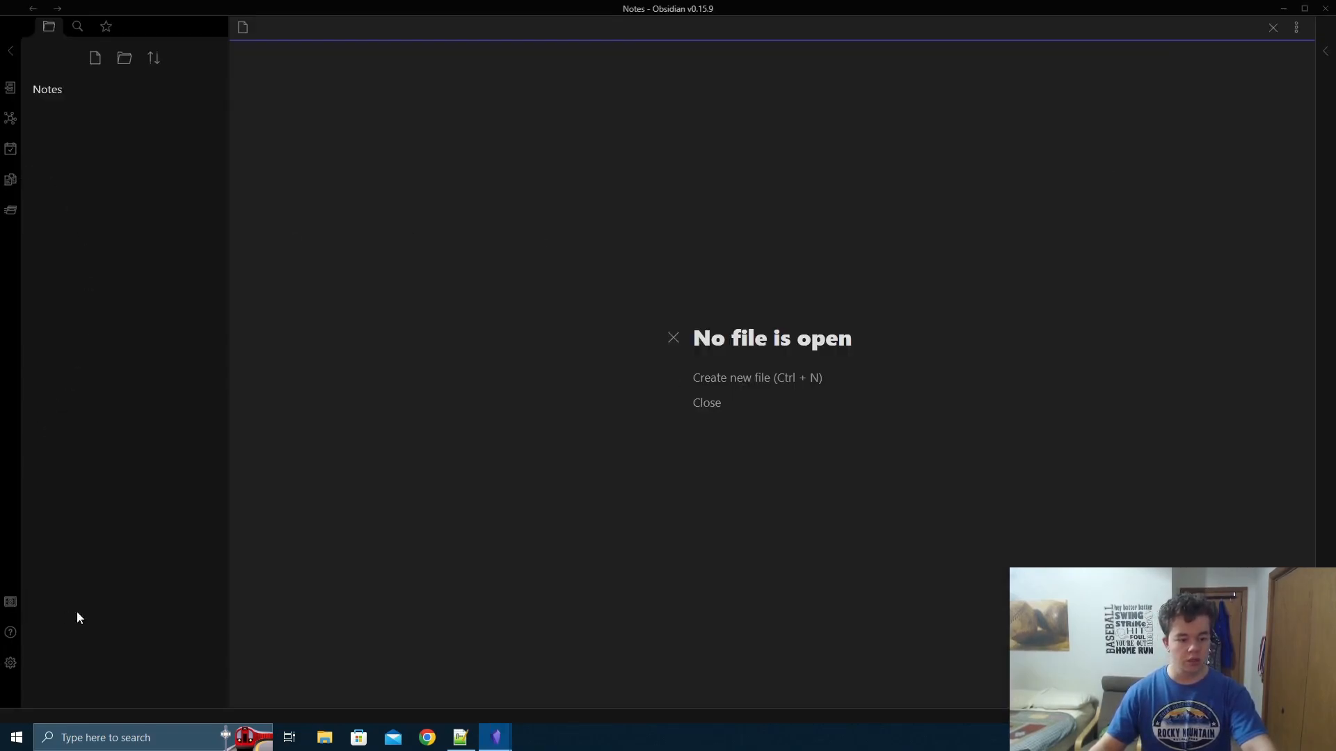
- Turn on Show line number in the Notes vault's editor settings
click(10, 663)
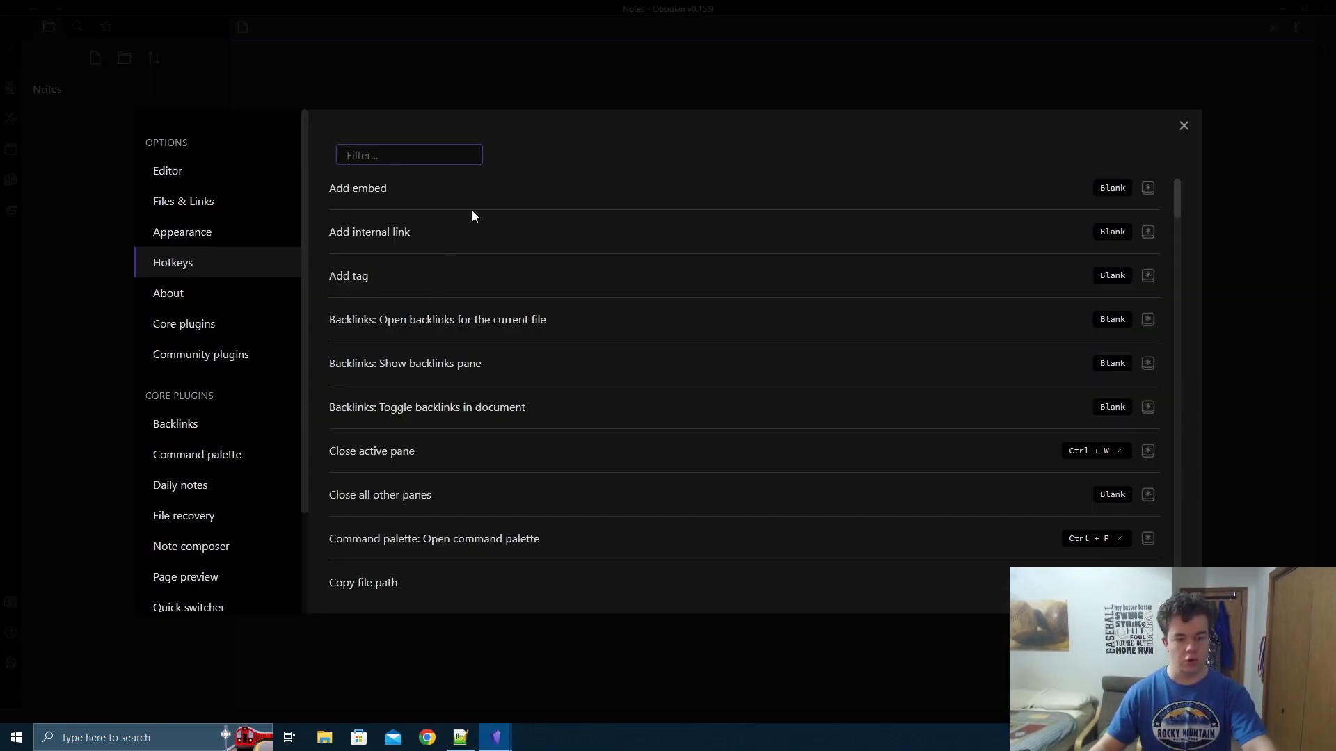
click(172, 172)
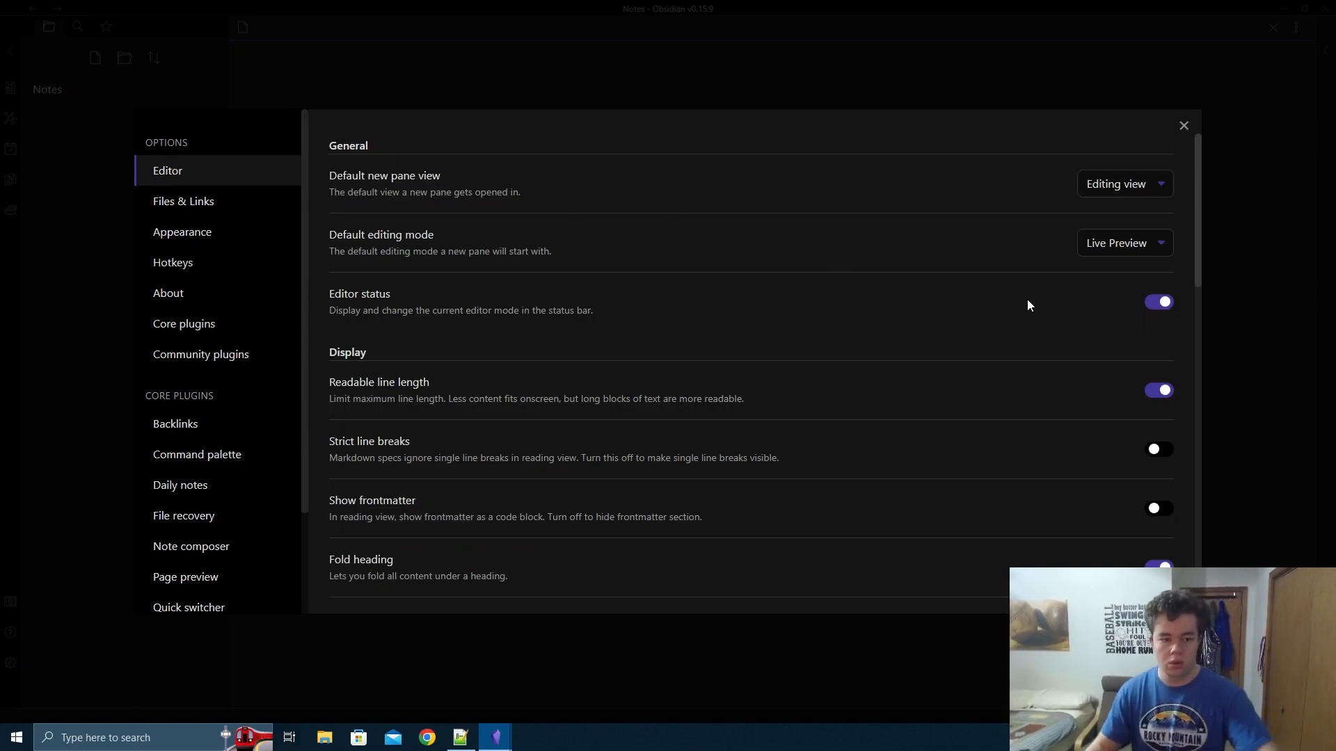
click(1116, 182)
click(1116, 183)
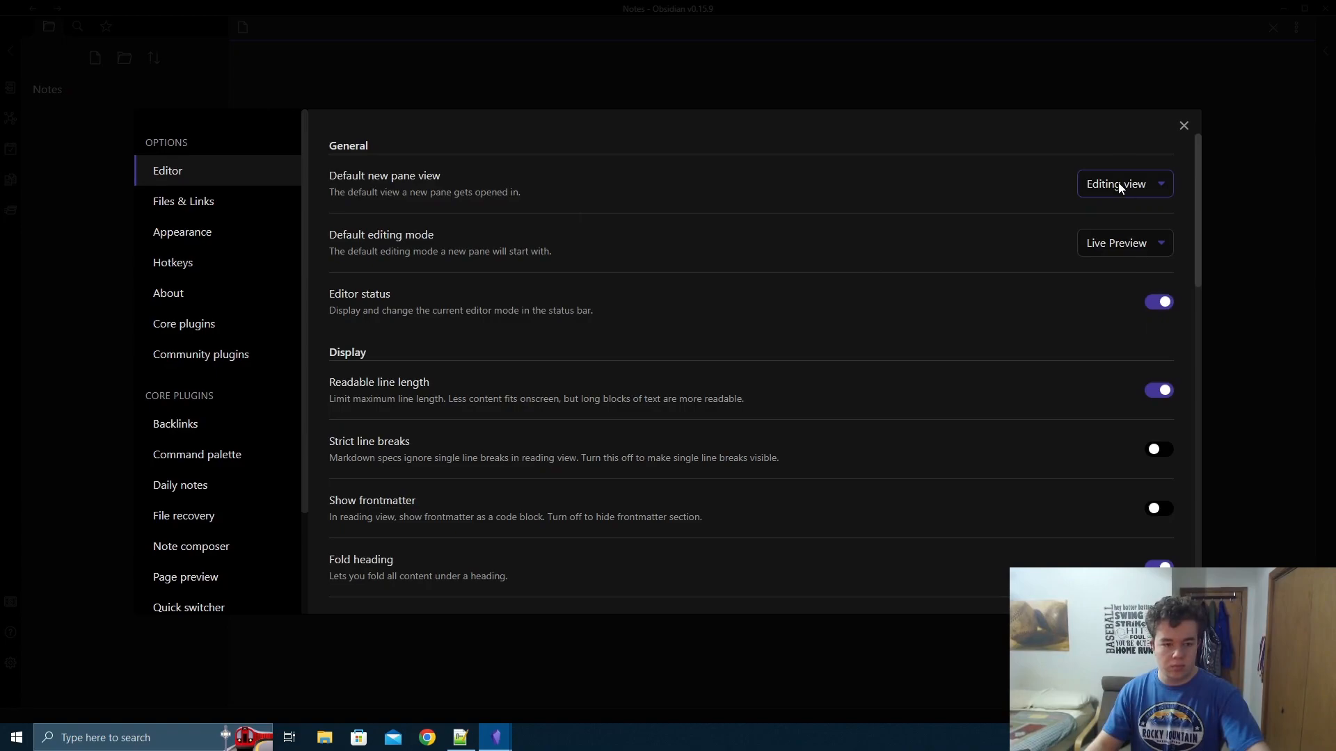
scroll(807, 344, down, 3)
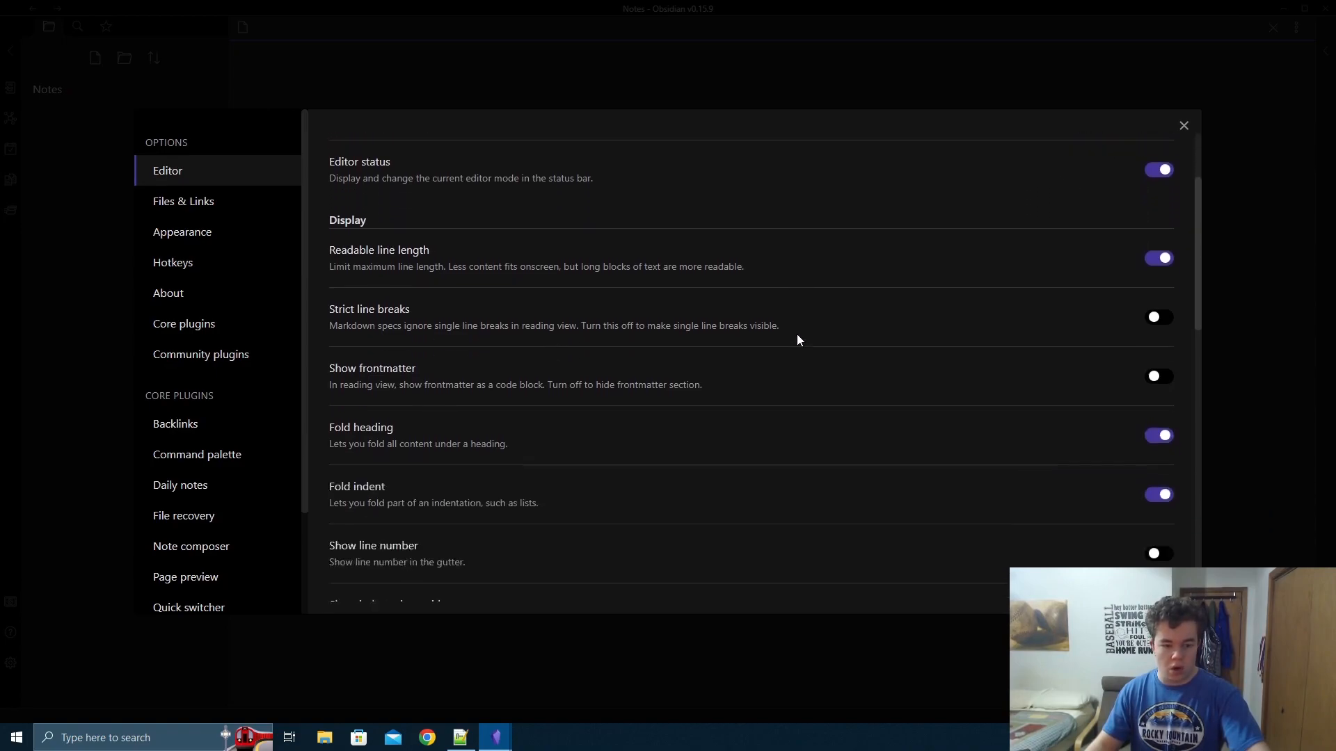
scroll(905, 423, down, 2)
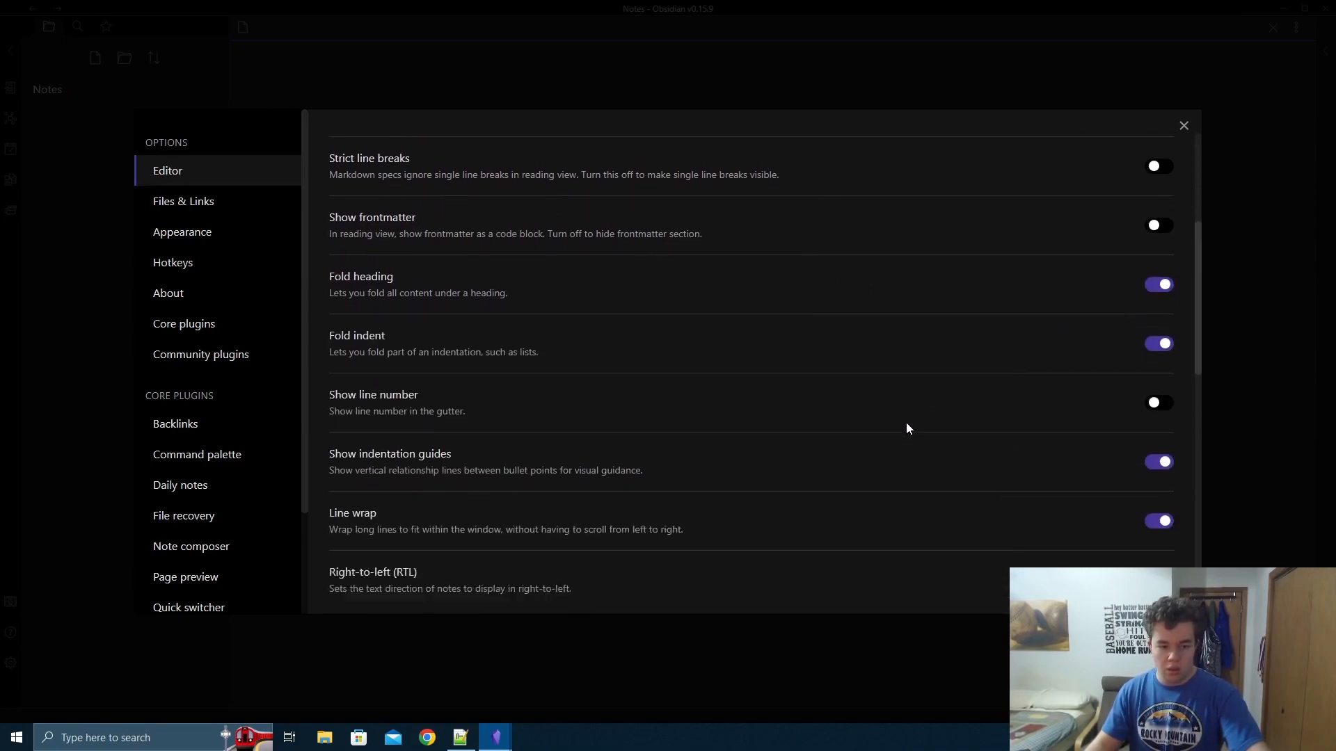
click(1153, 338)
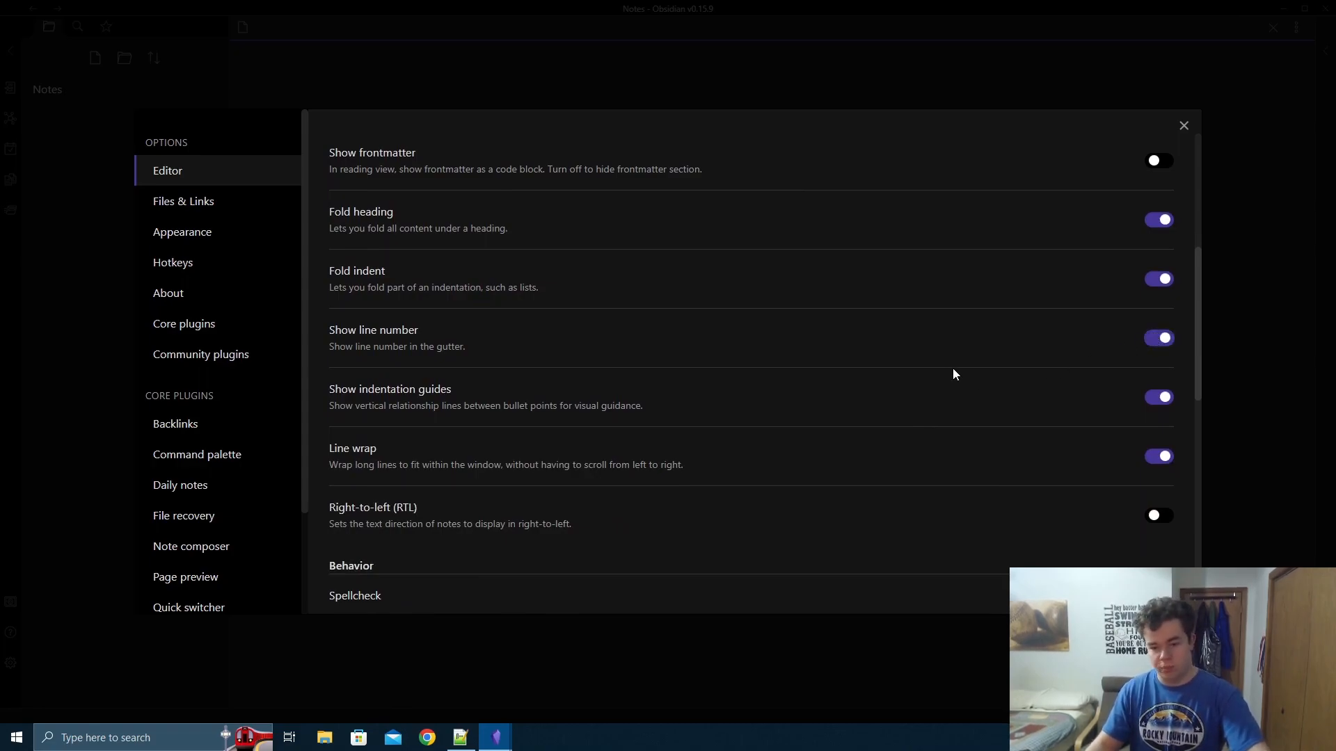
- Examine the Behavior and Advanced editor options, including the Vim key bindings confirmation, without enabling Vim, and close the settings
scroll(909, 356, down, 4)
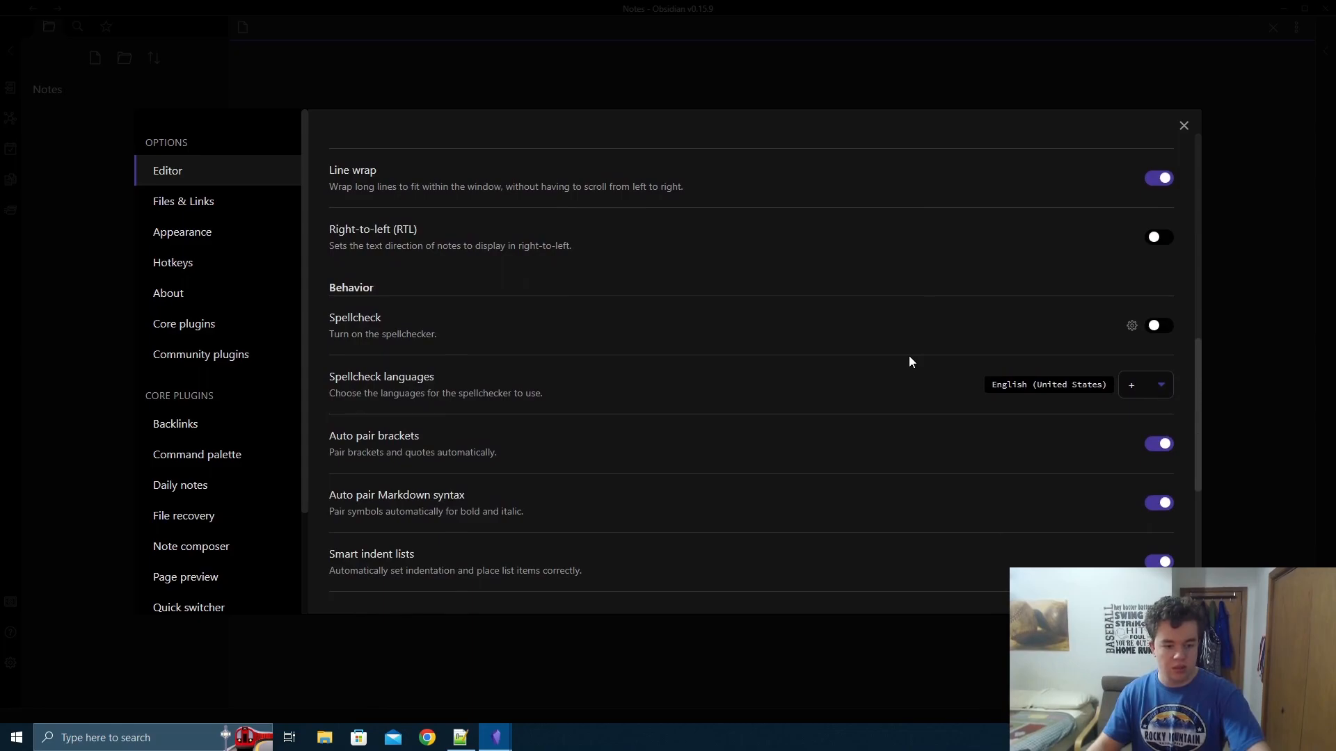
scroll(907, 352, down, 1)
scroll(907, 353, down, 3)
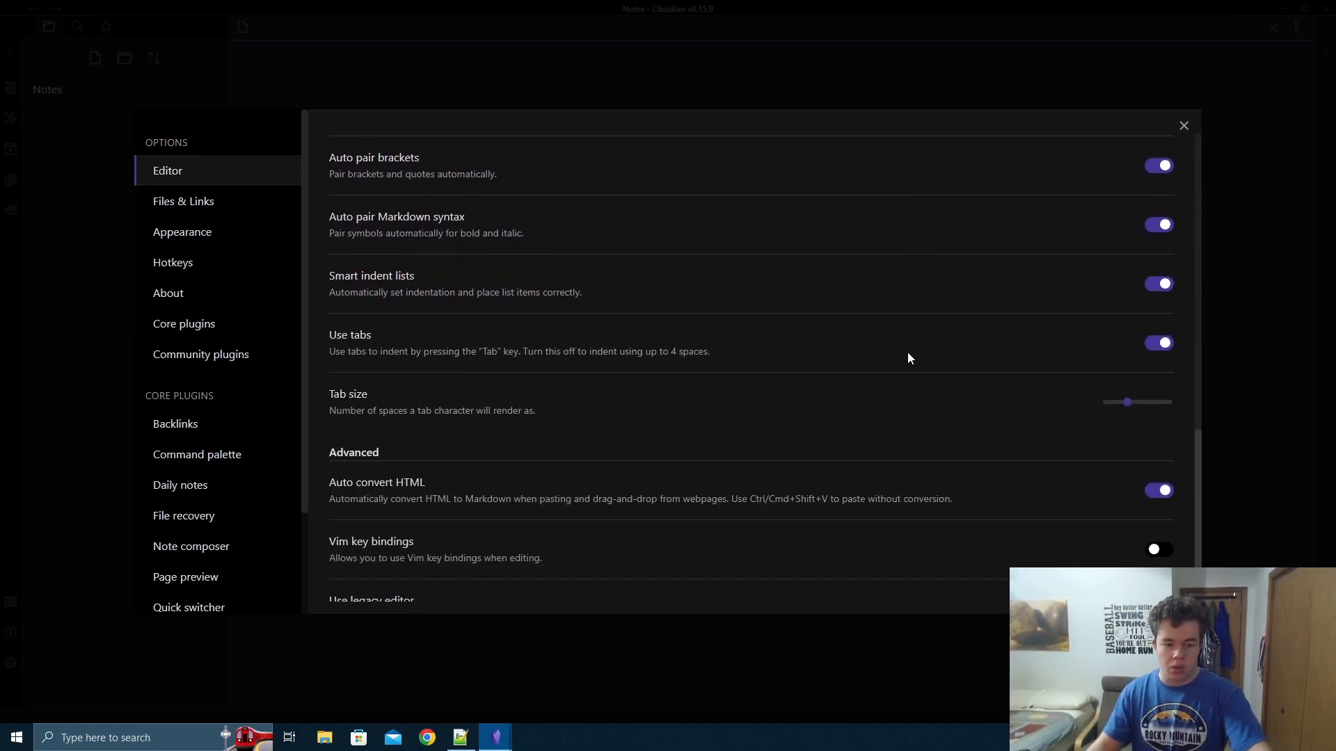
scroll(907, 352, down, 1)
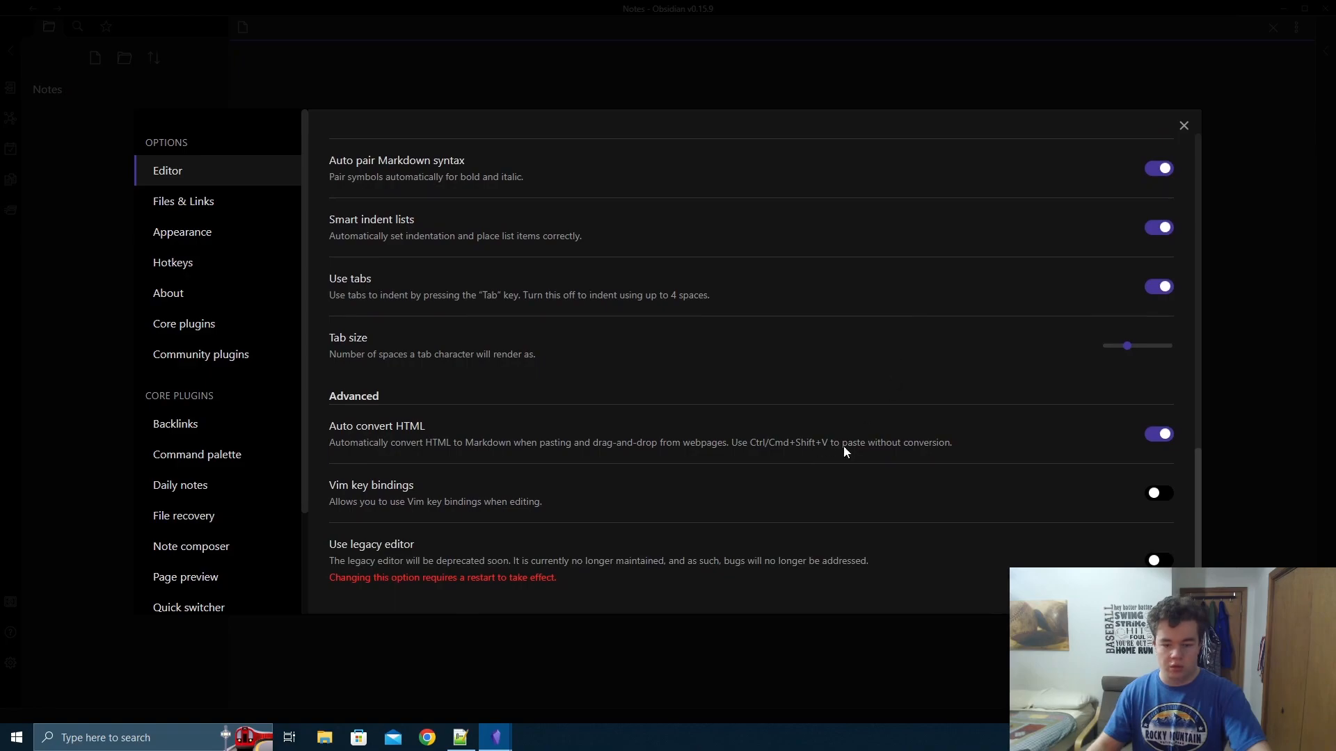
click(1156, 494)
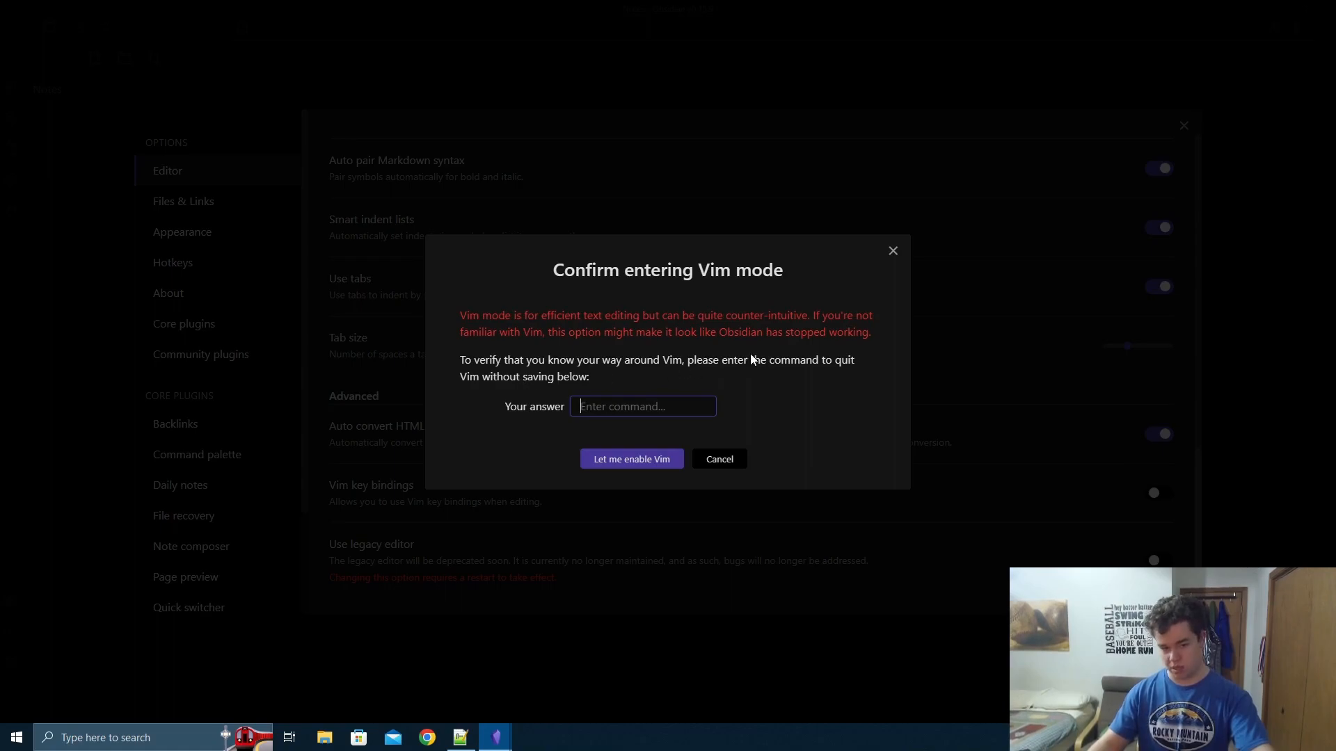
click(892, 251)
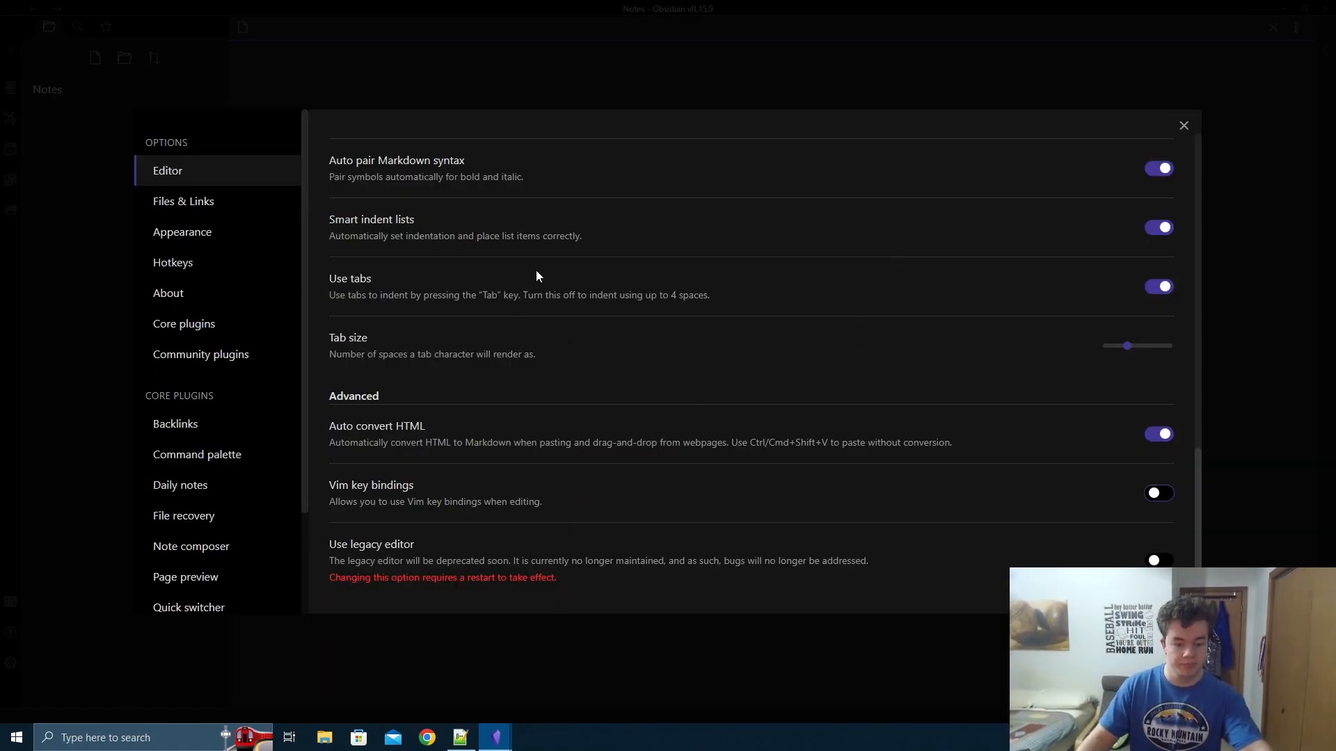
scroll(229, 427, down, 2)
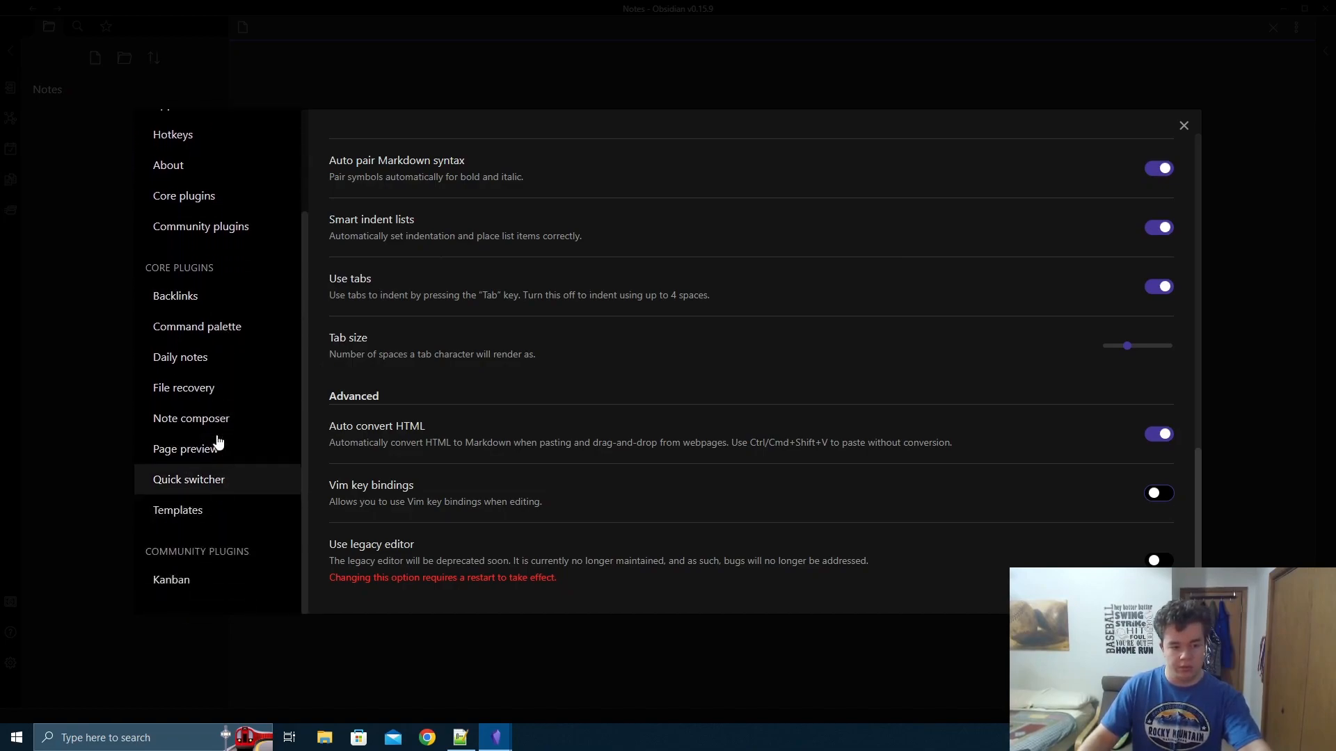
scroll(241, 343, up, 2)
click(1183, 126)
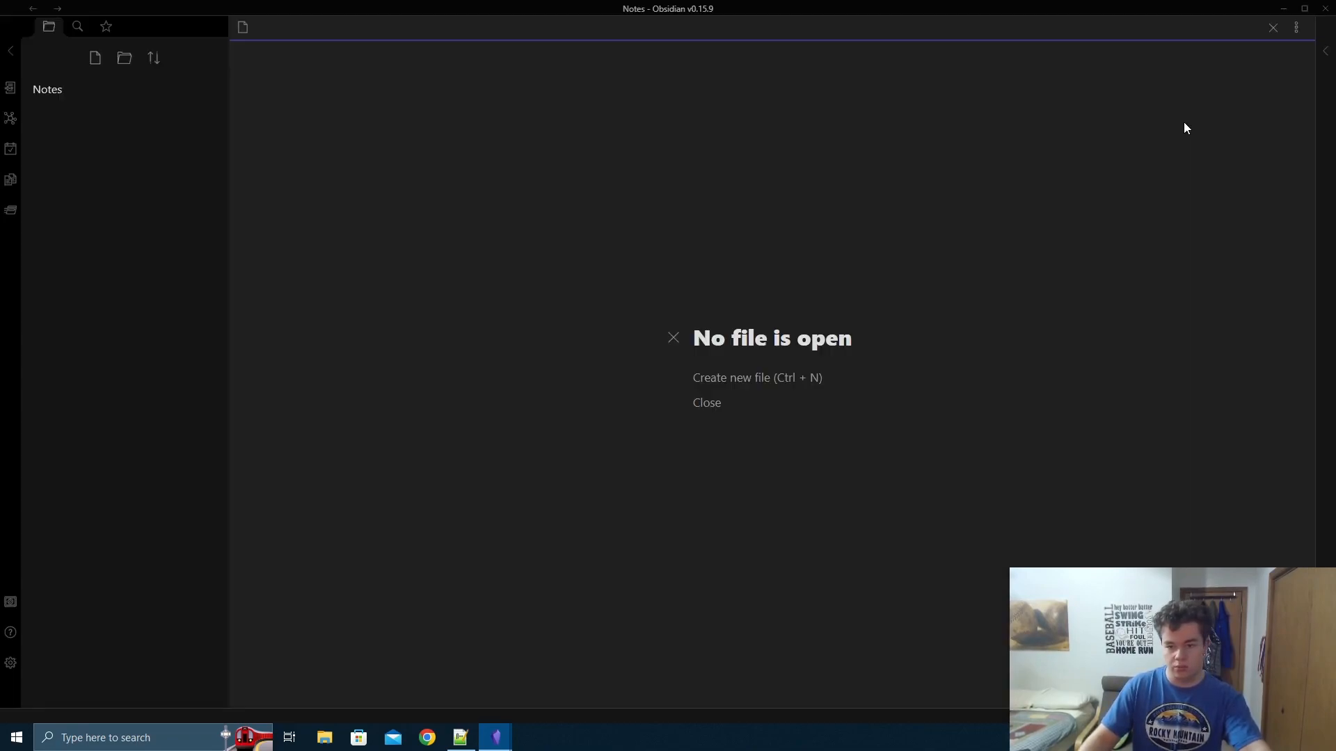
click(14, 183)
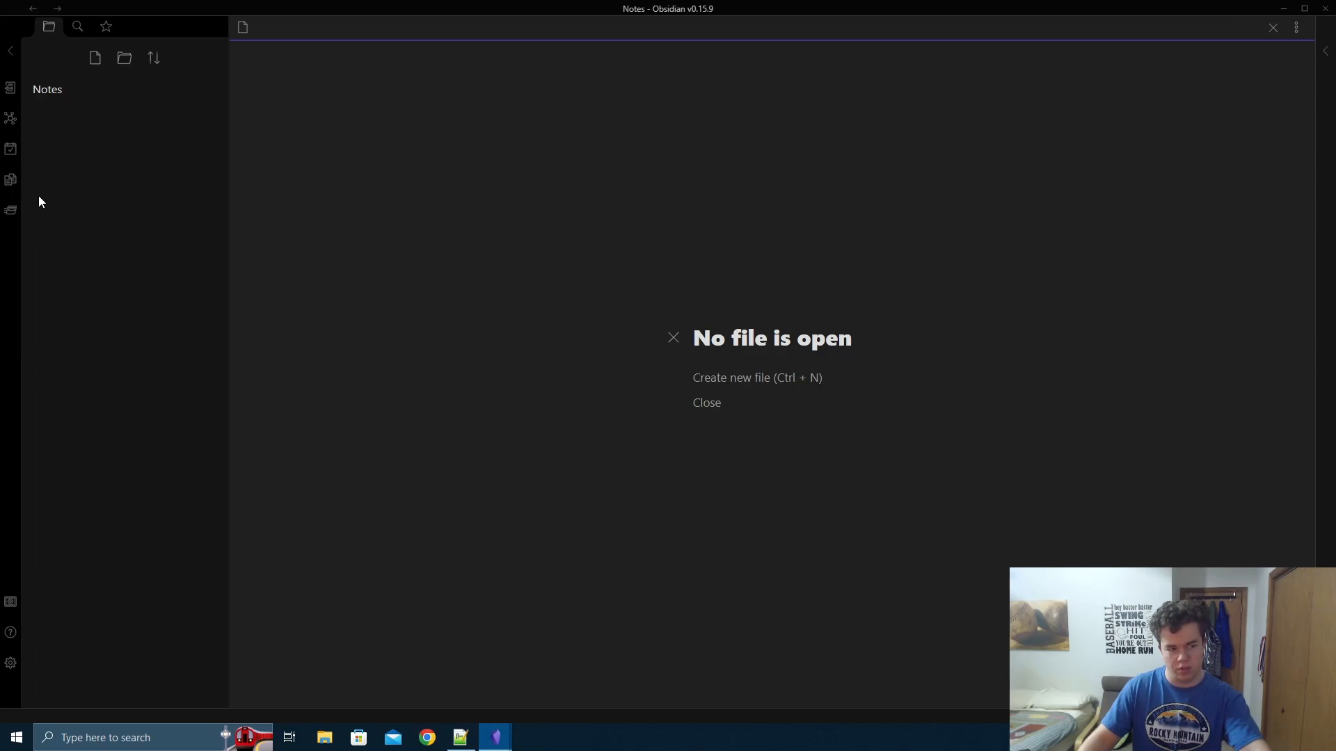
click(9, 179)
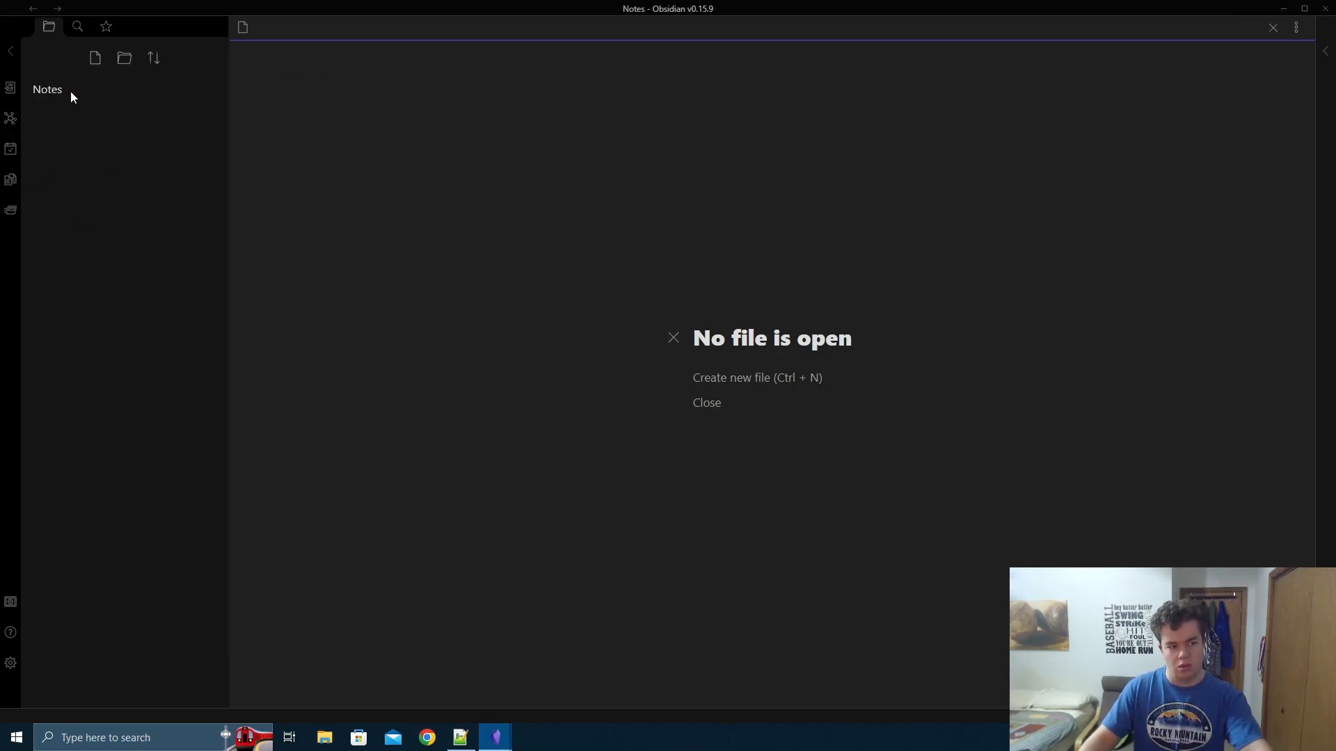
- Create a blank note in the Notes vault, and create a new Kanban board with the Kanban: Create new board command
click(98, 70)
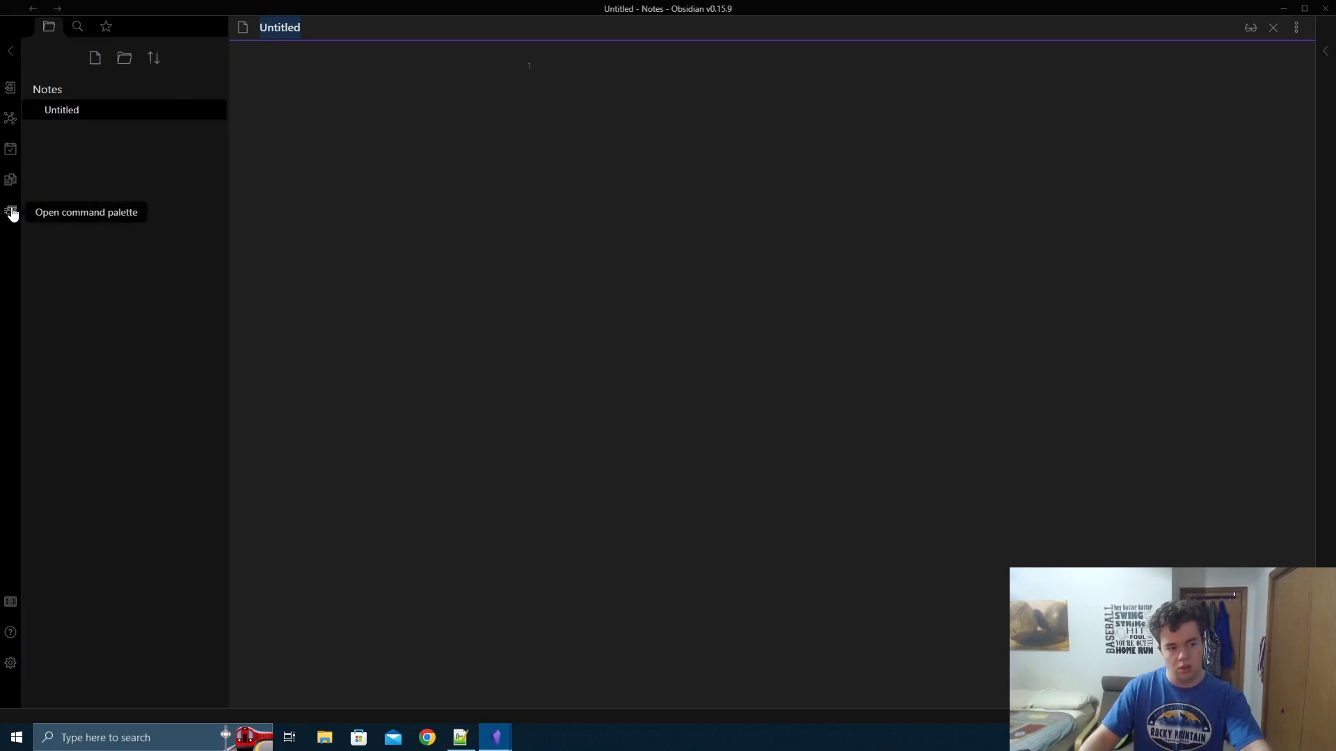
click(11, 211)
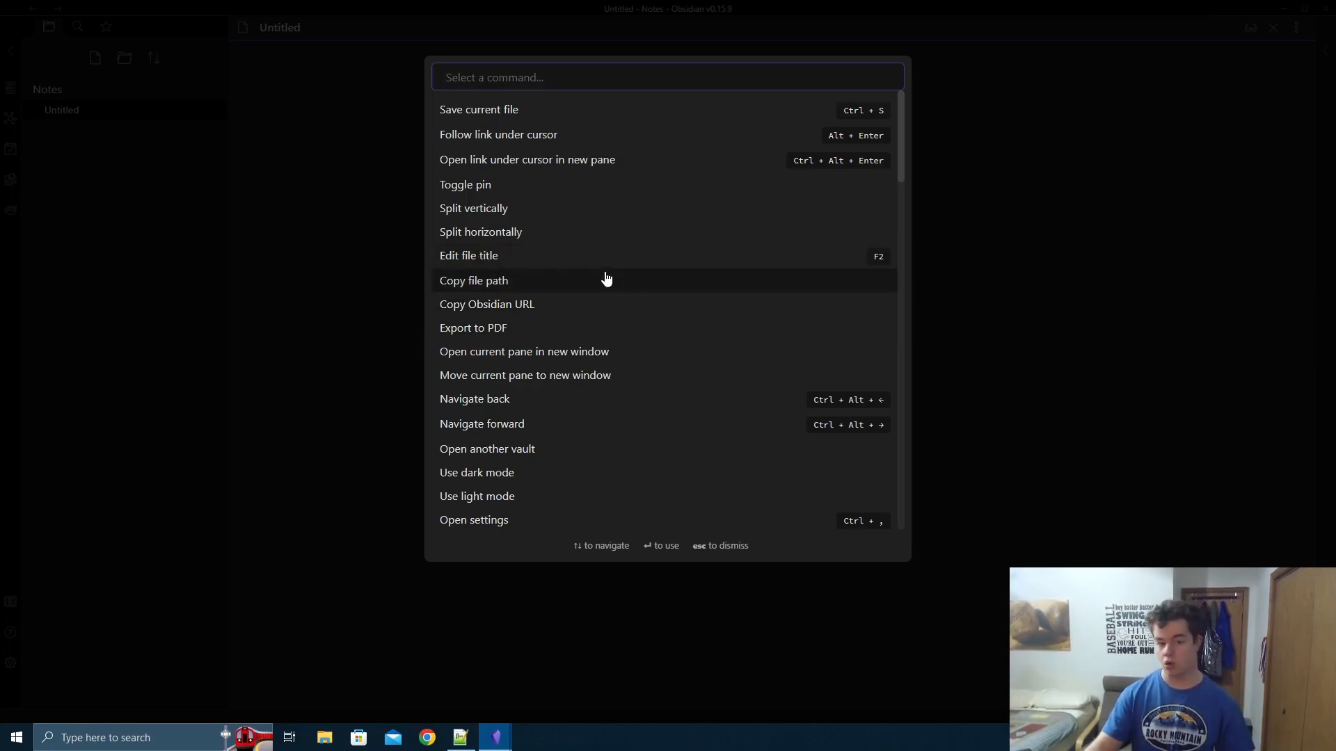
scroll(608, 268, down, 5)
scroll(620, 274, up, 5)
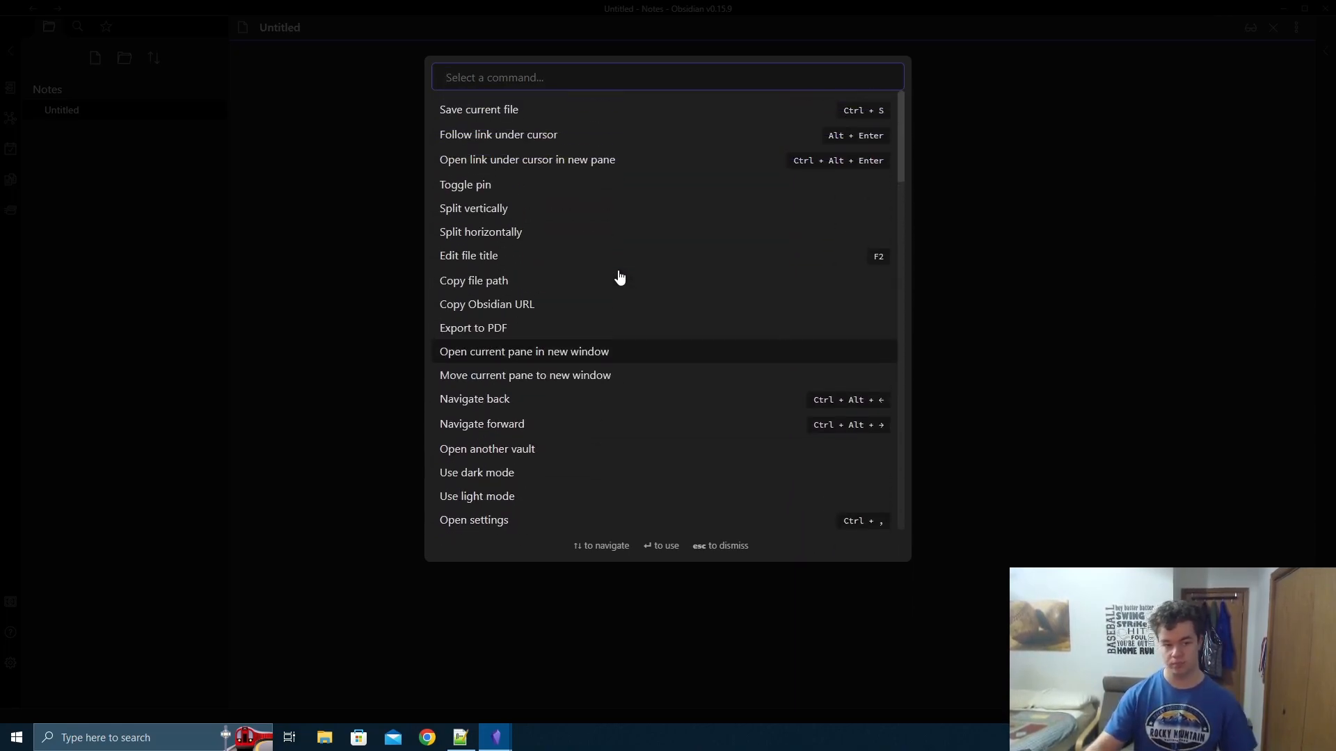
text(kanban)
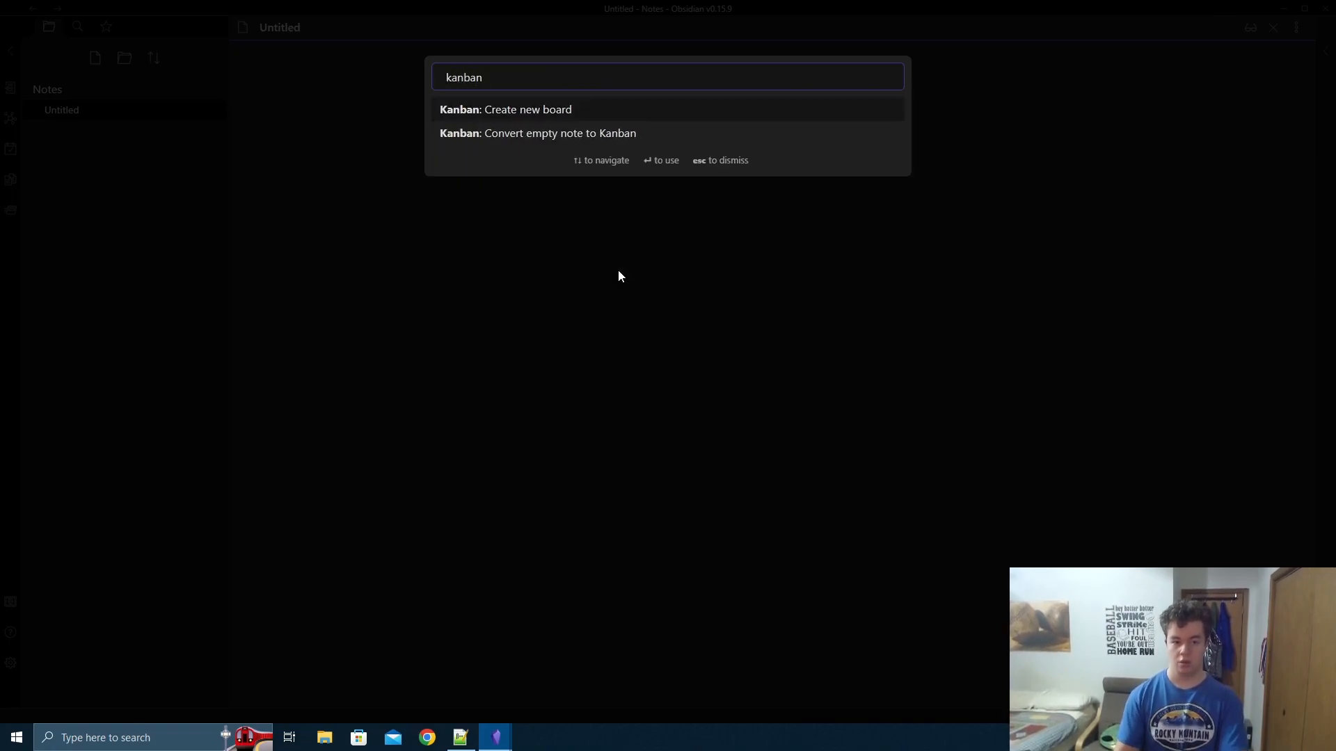
click(527, 111)
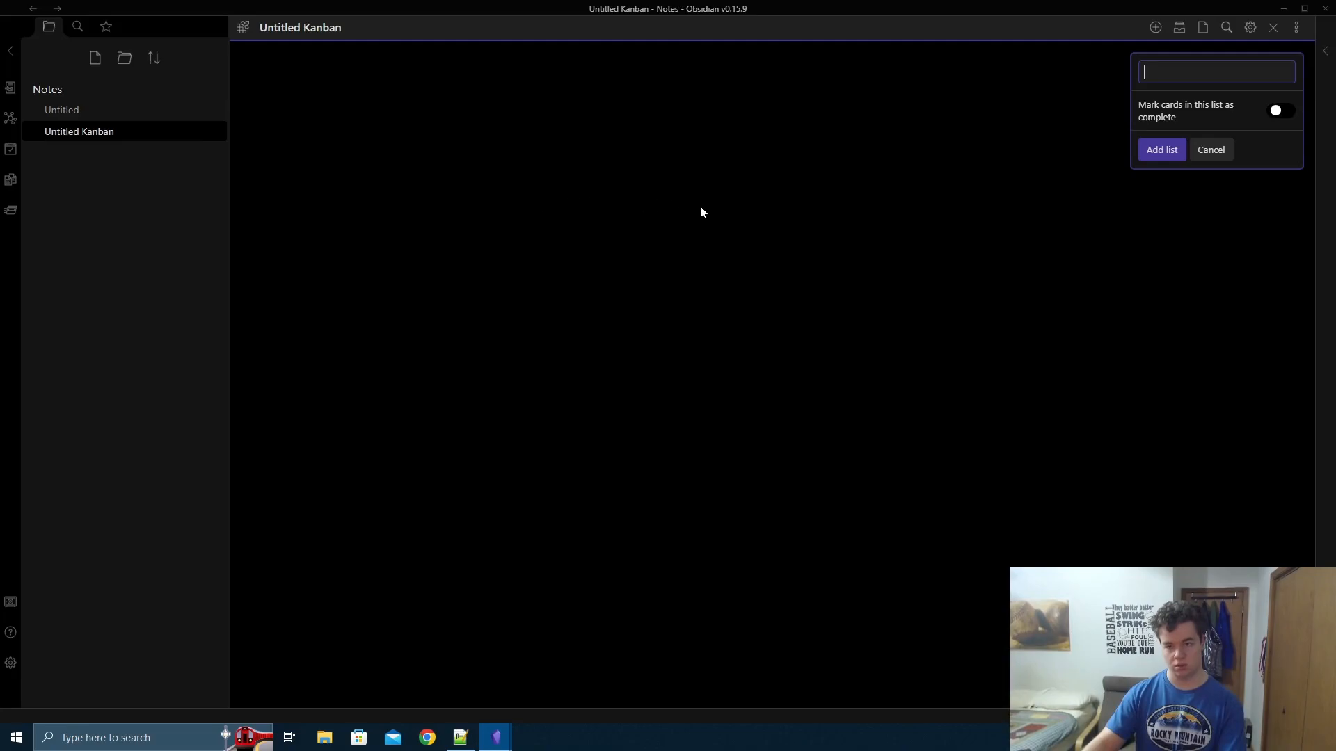
- Add the lists Today, Tomorrow, Short-Term, Long-Term and Complete to the Kanban board, and close the list entry form
text(Today)
key(Return)
text(Tomorrow)
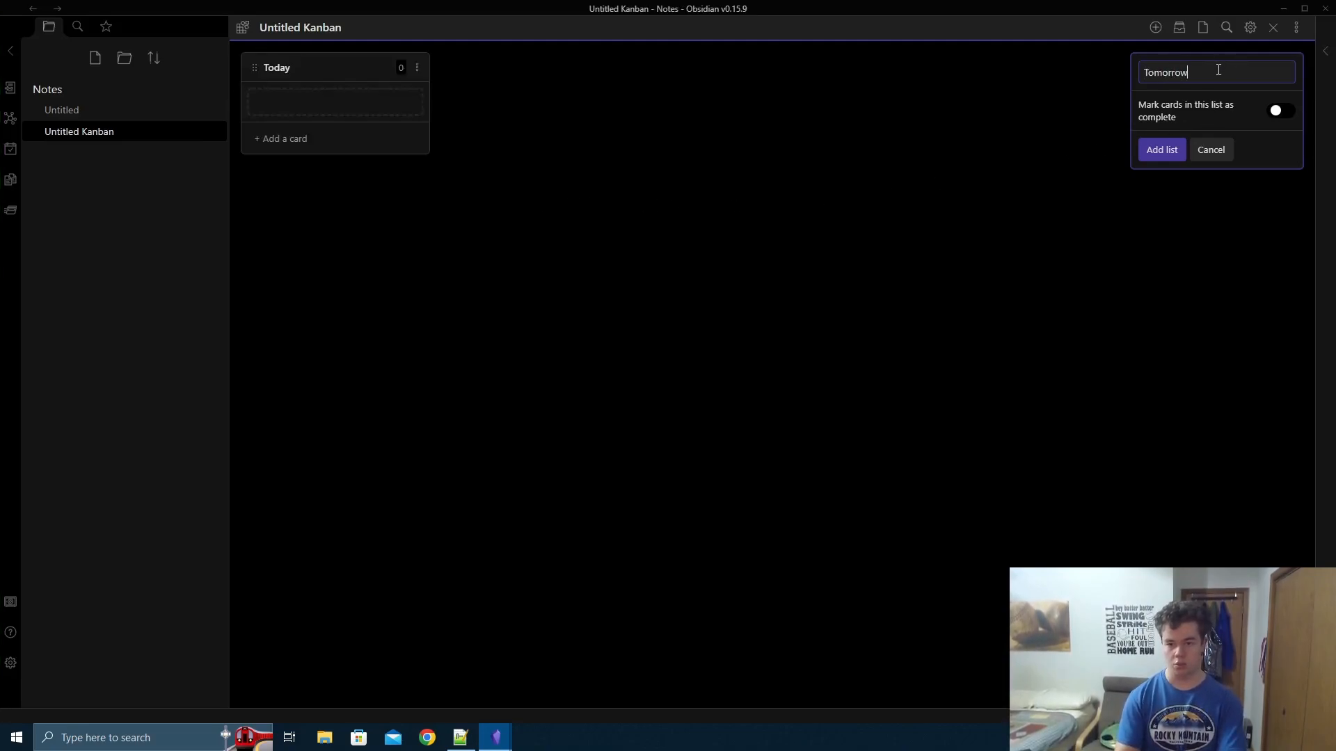
key(Return)
text(Short-Term)
key(Return)
text(Long-Term)
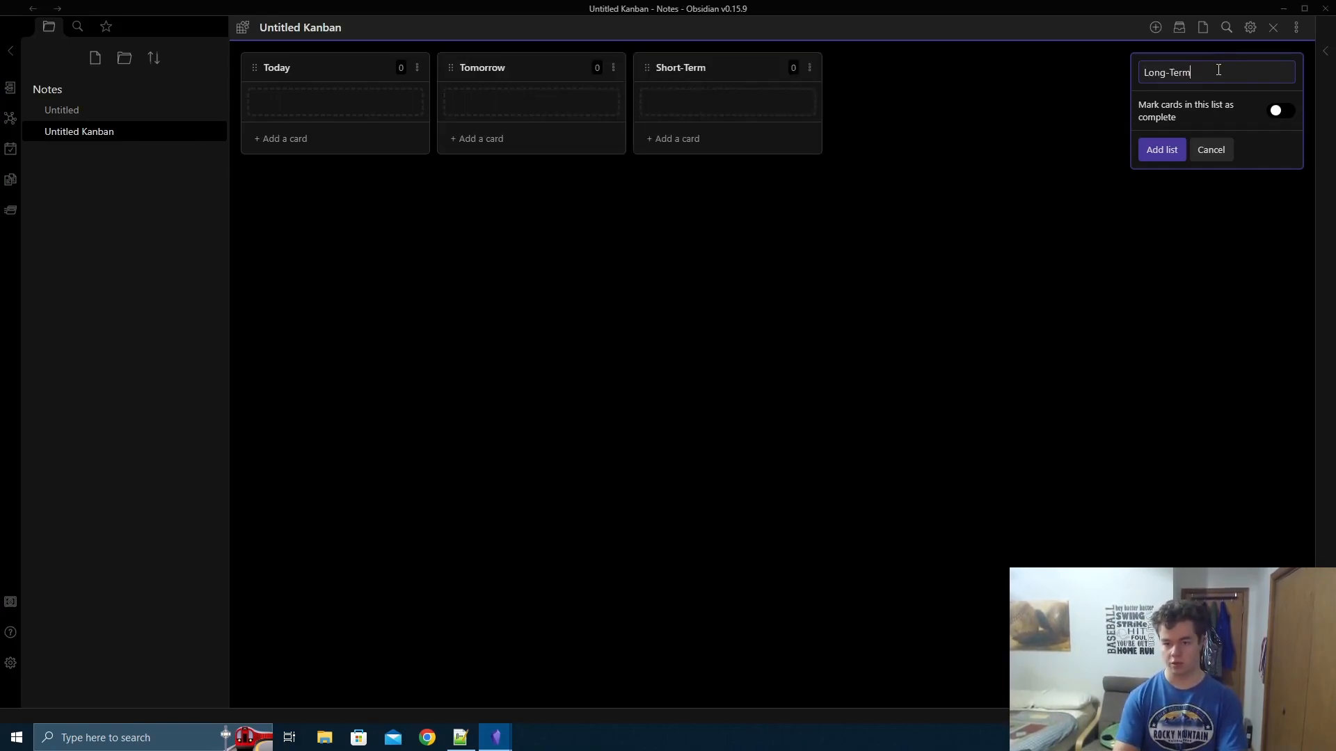
key(Return)
text(Cople)
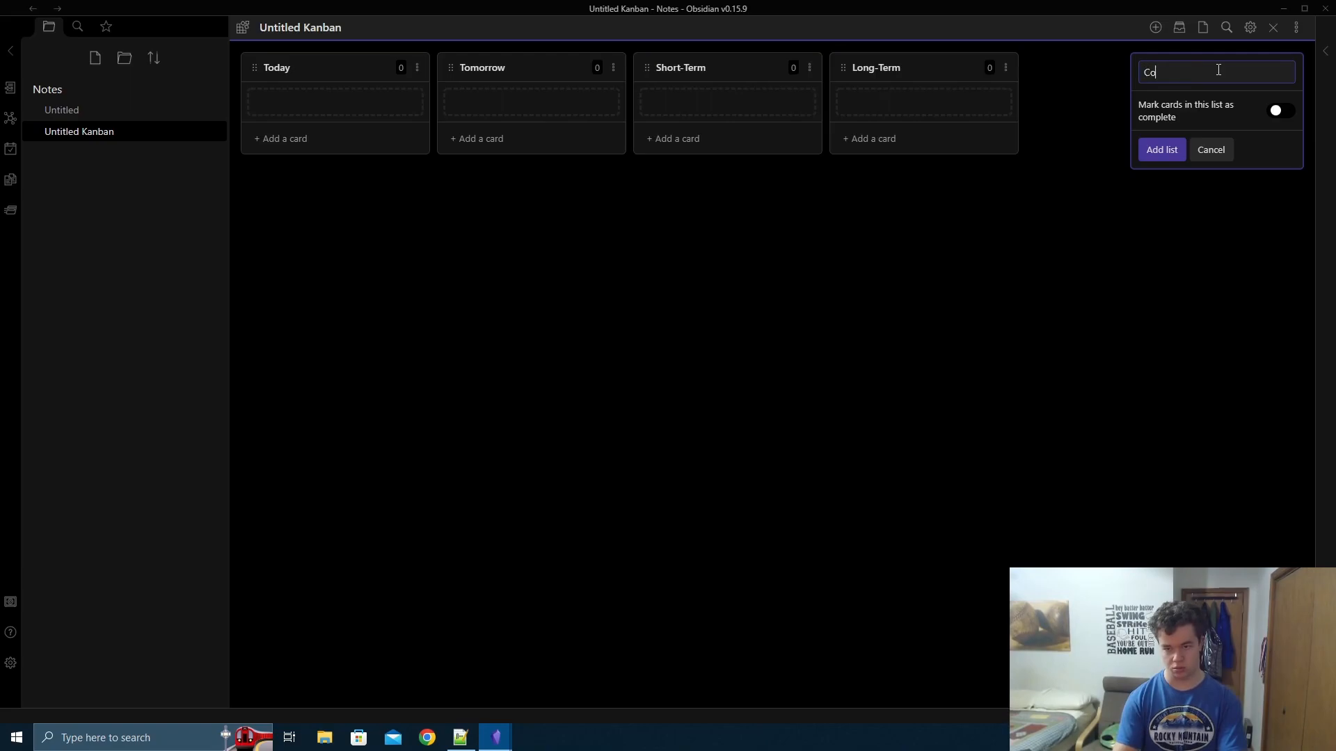
key(BackSpace)
key(BackSpace)
key(BackSpace)
text(mplete)
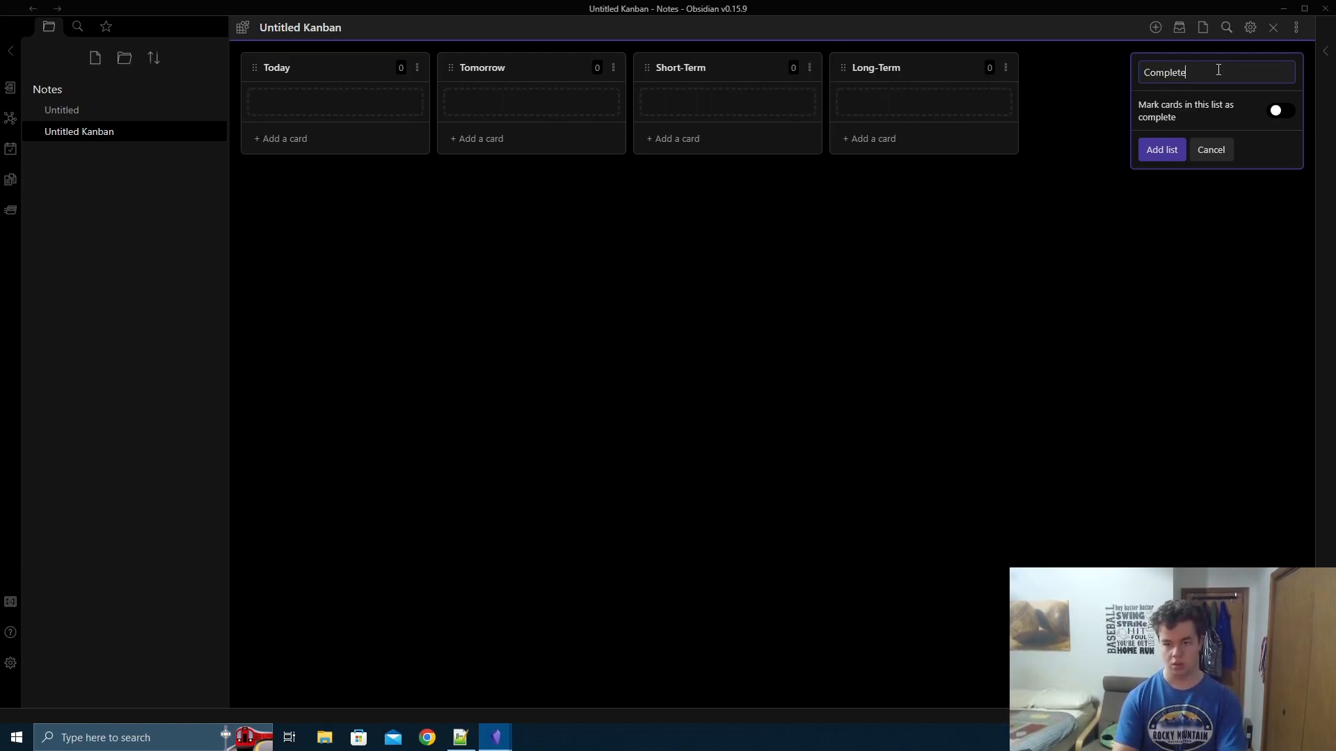
key(Return)
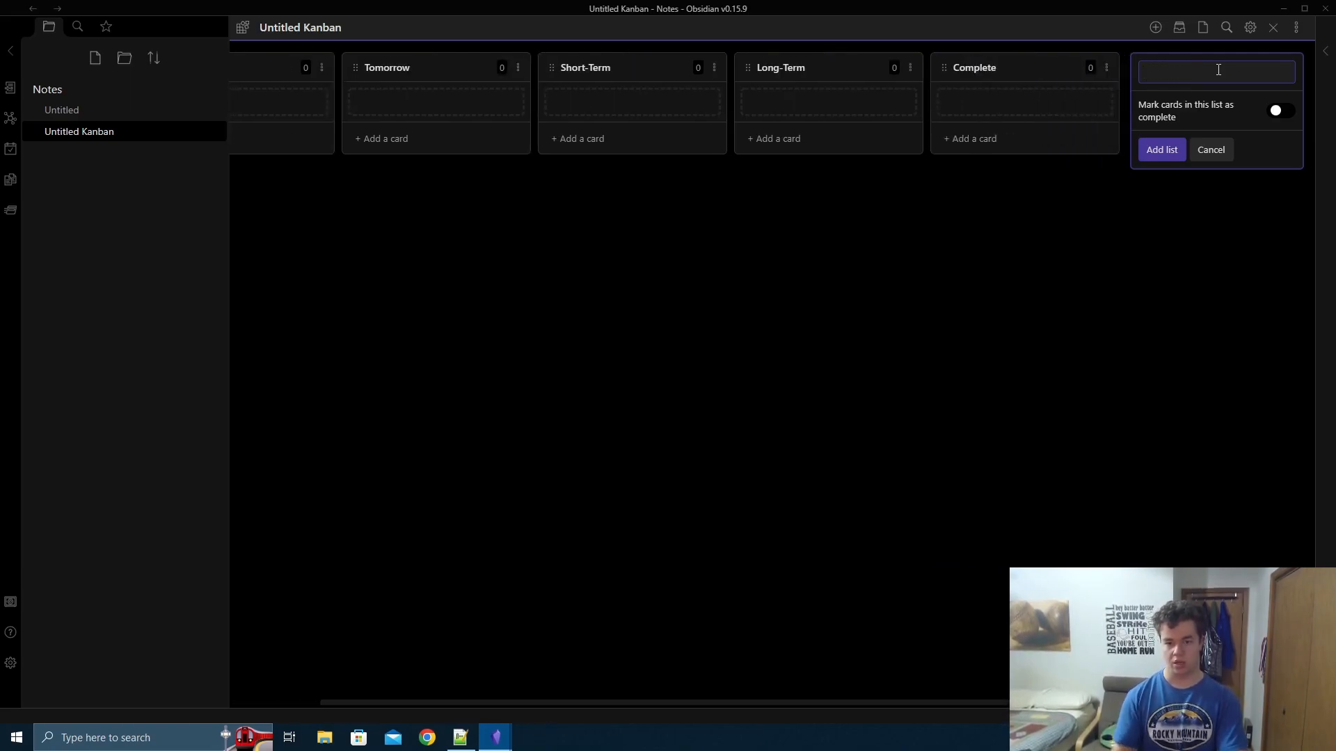
click(1211, 150)
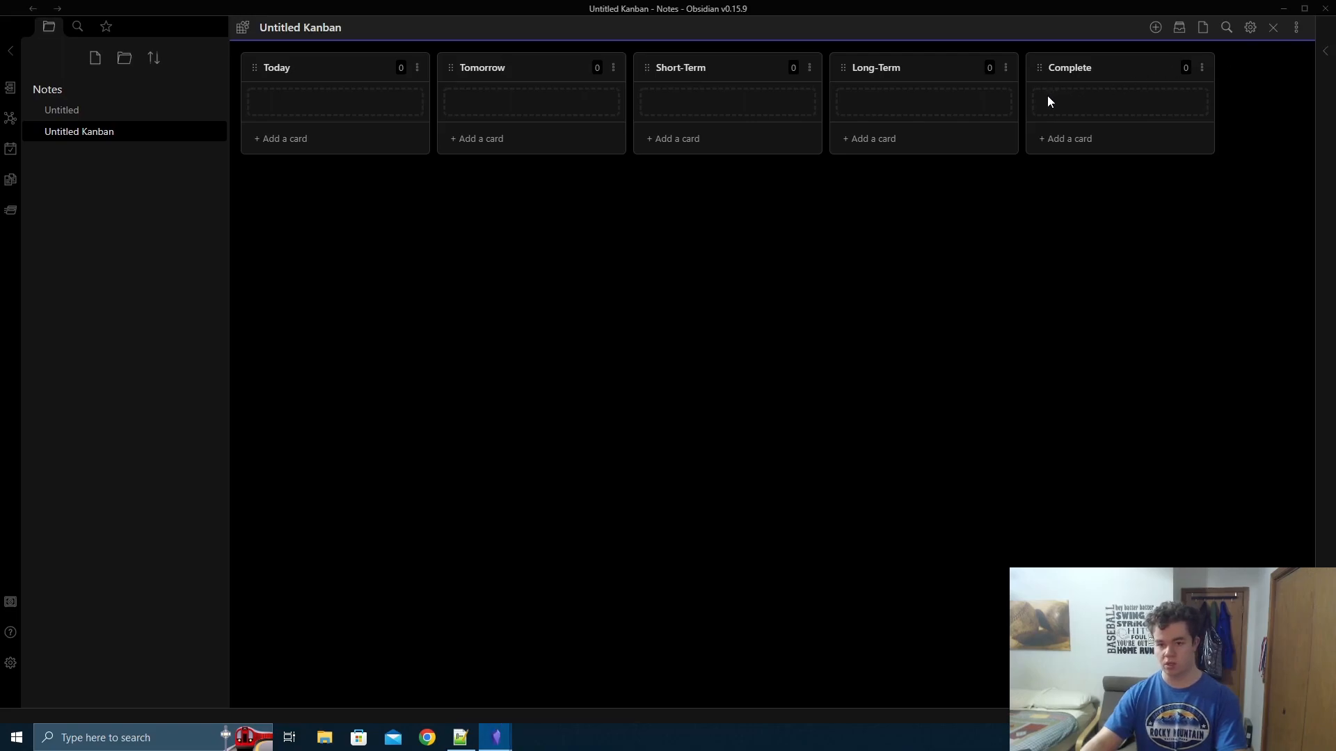
- Add the cards "-Number one" and "Number two" to the Today list
click(313, 138)
text(-)
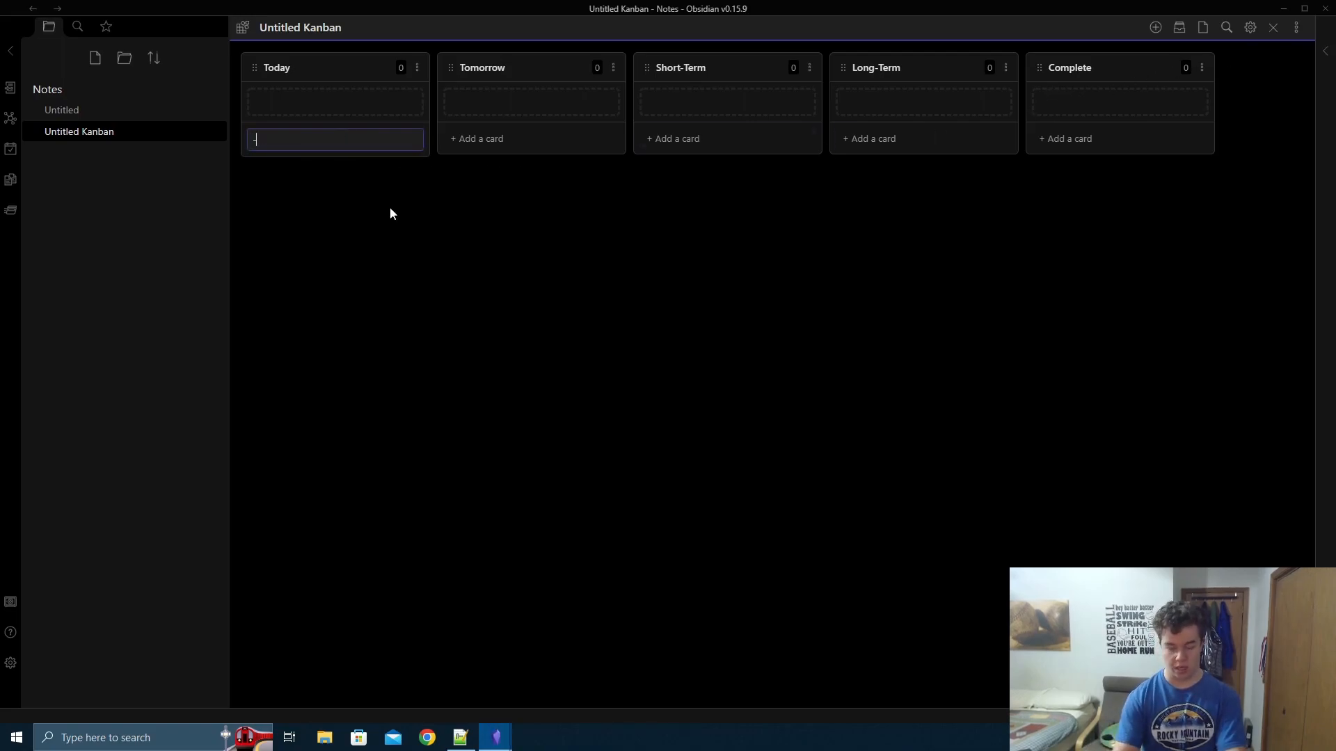
text(Number one)
key(Return)
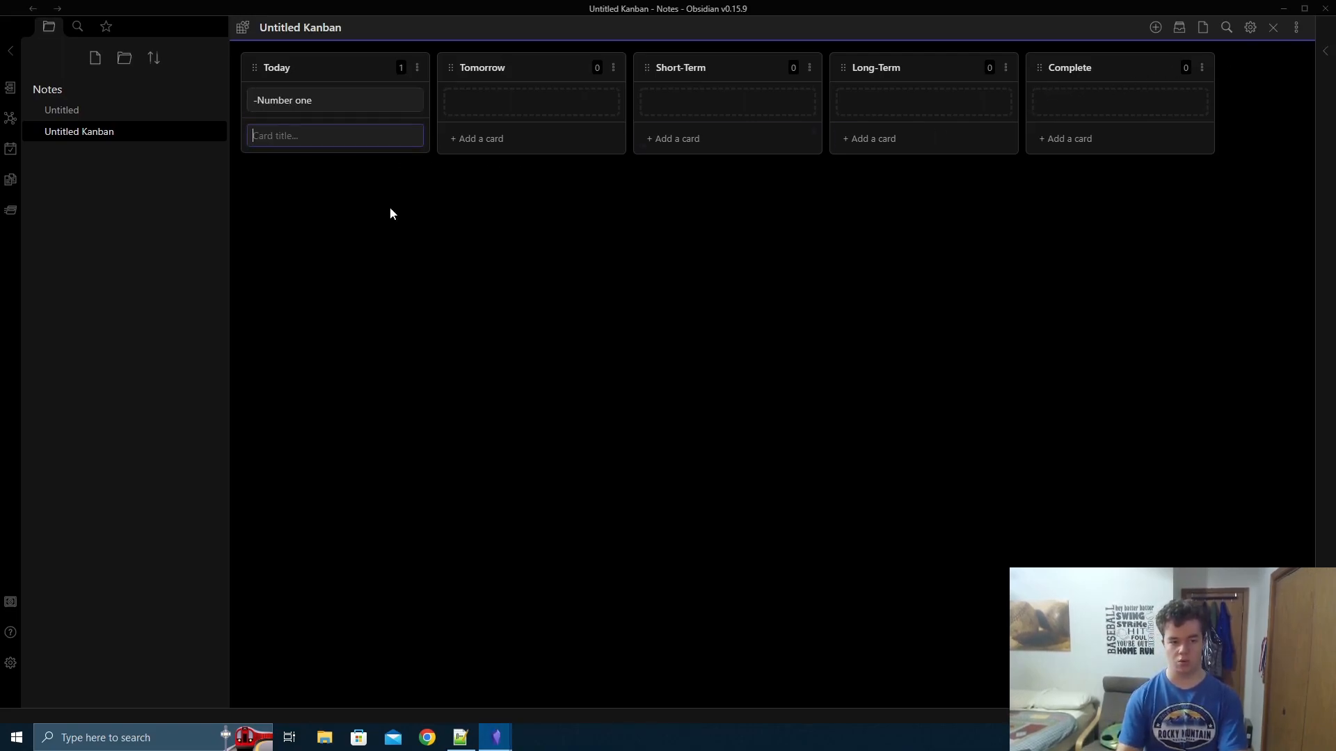
text(Number two)
key(Return)
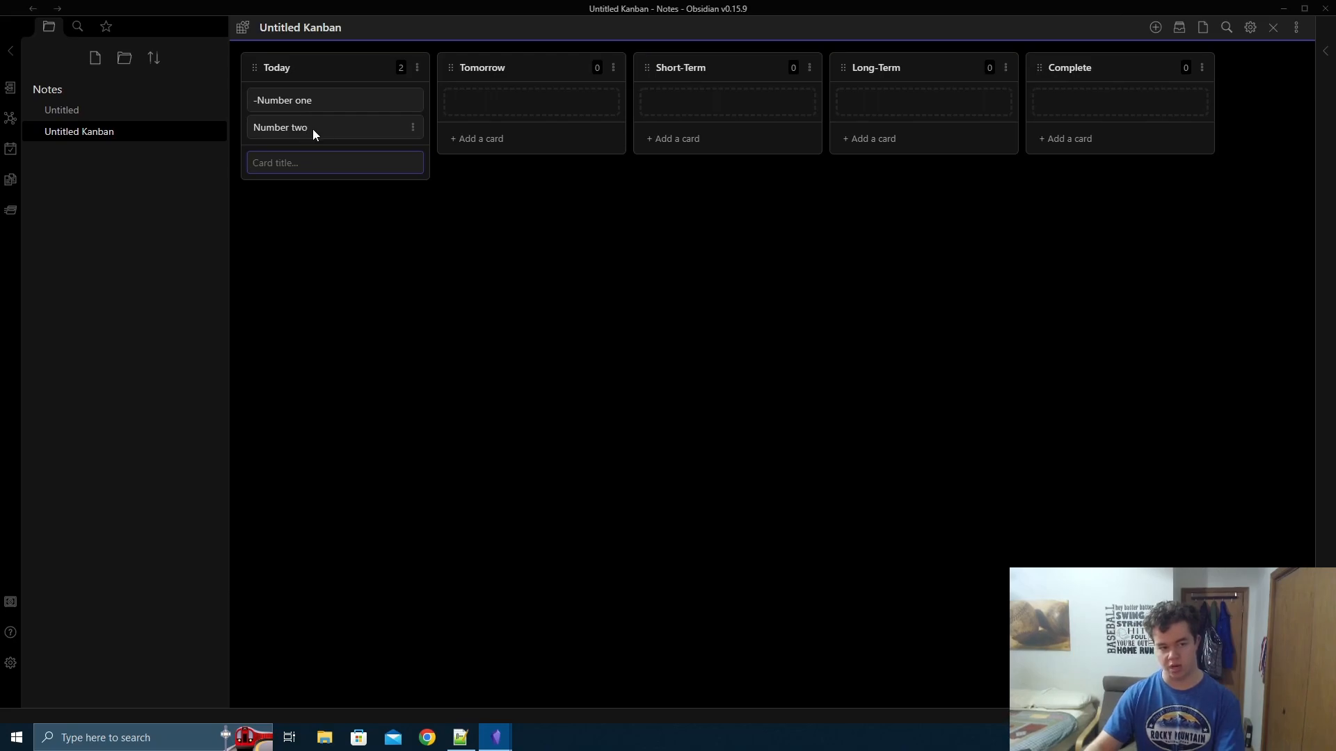
- Set the board's Prepend / append new cards option to Prepend, and close the board settings
click(1251, 29)
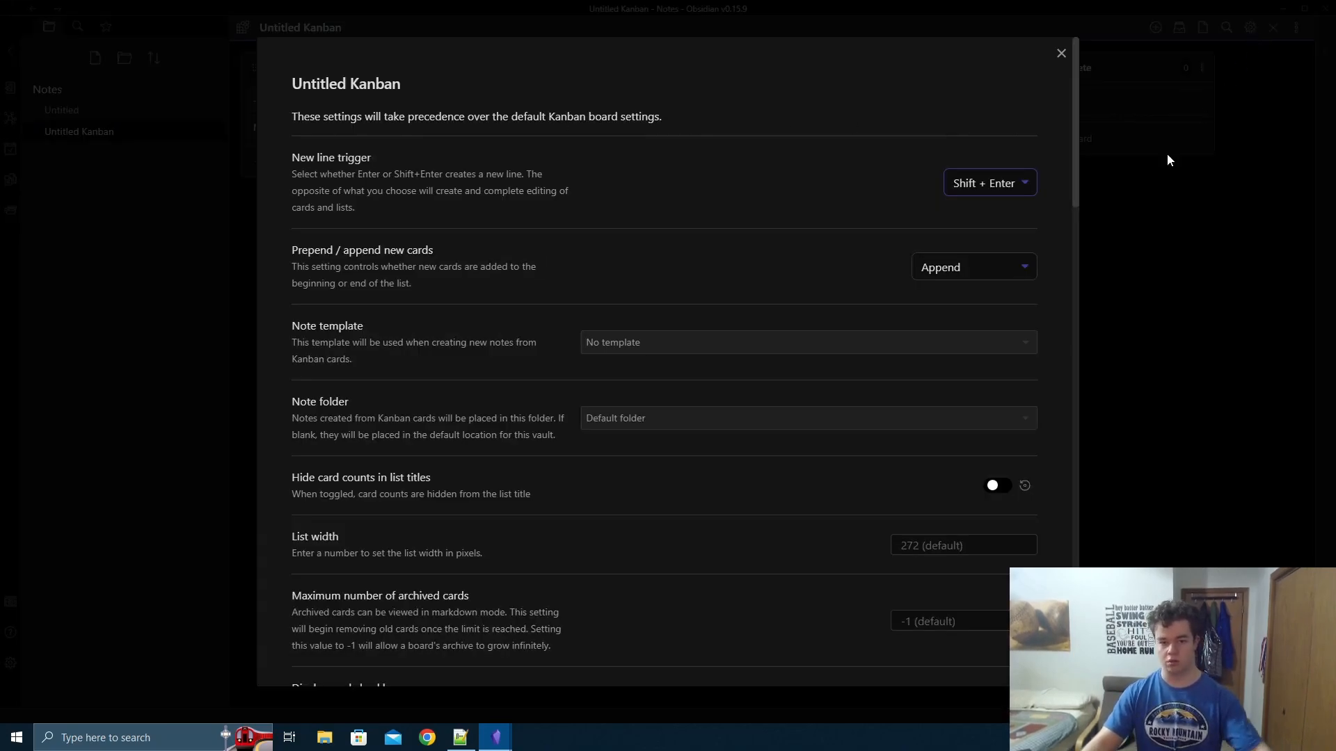
click(951, 274)
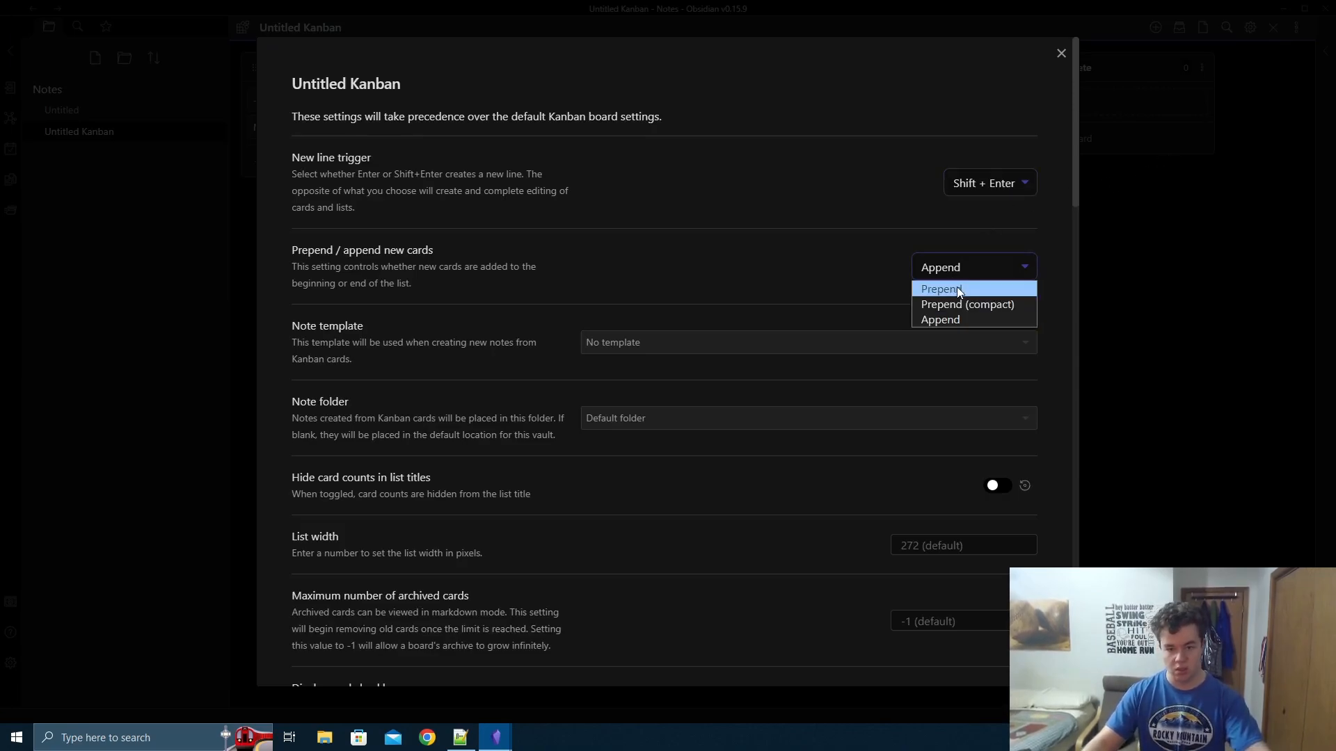
click(966, 290)
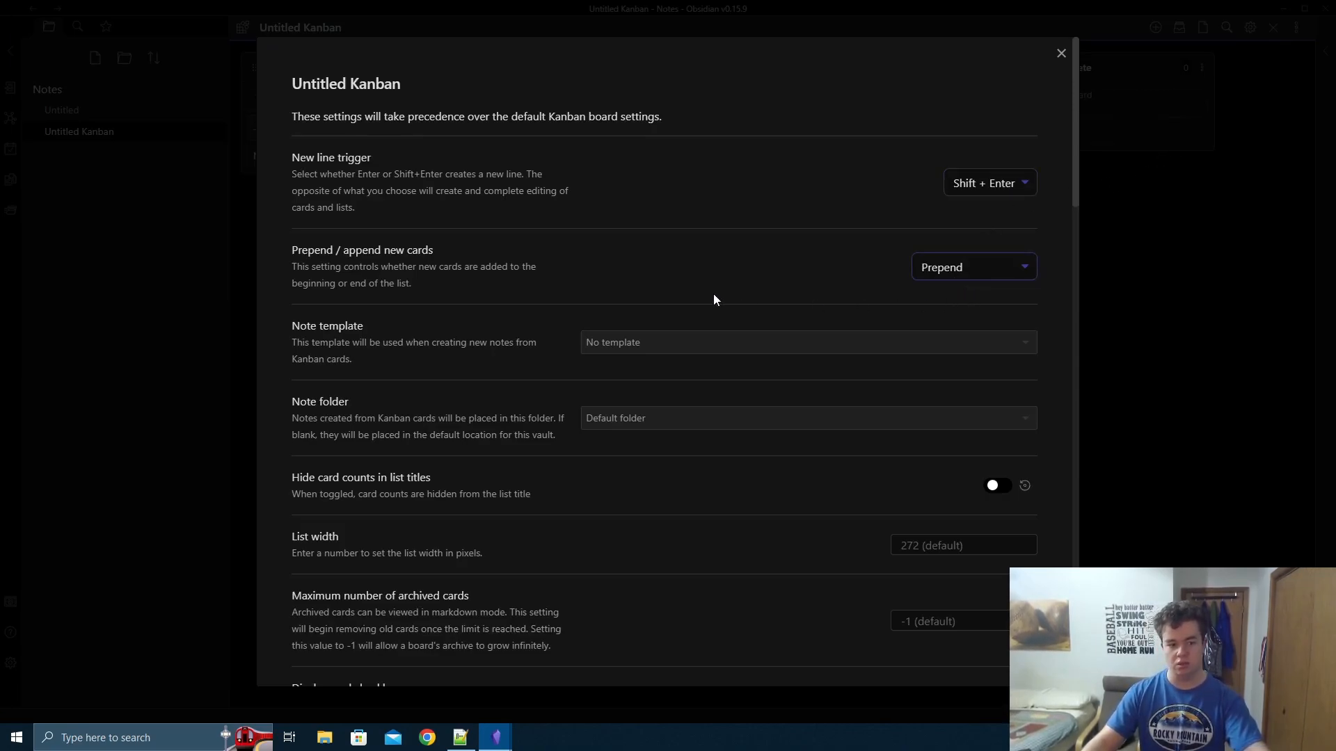
click(1055, 58)
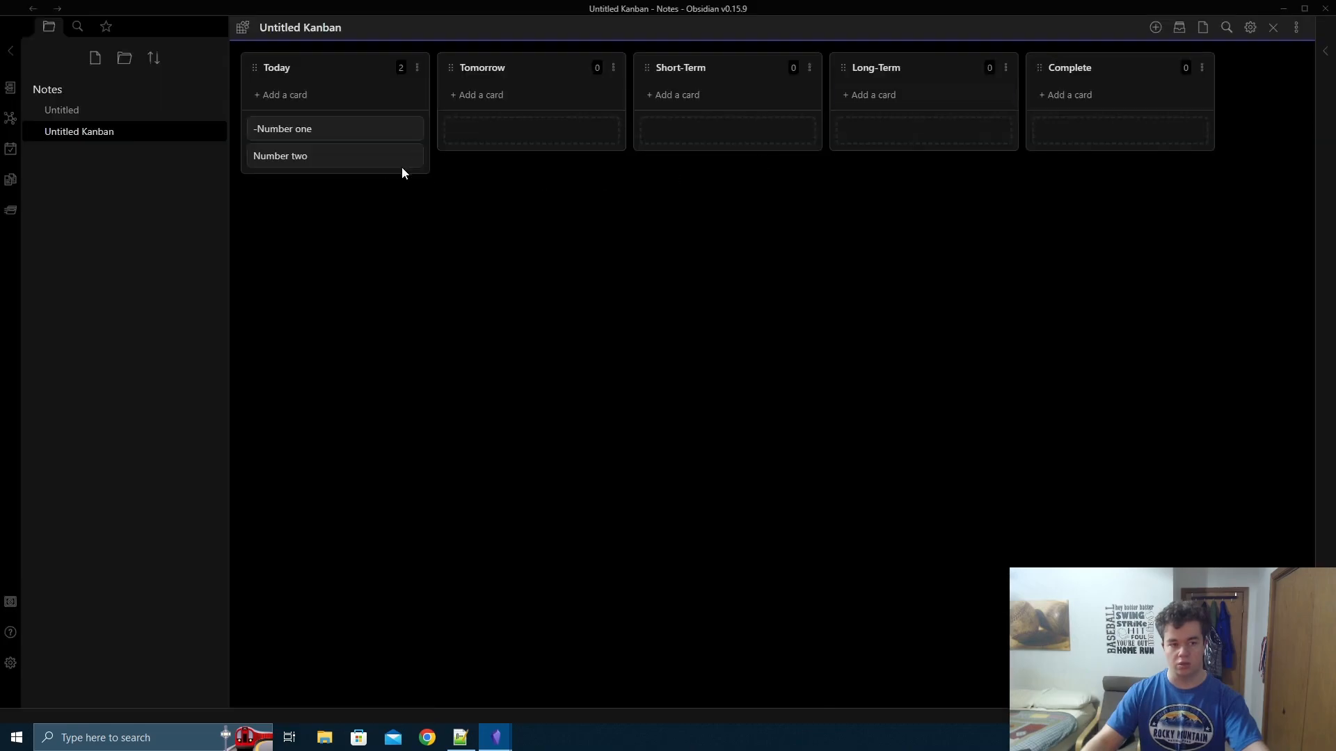
- Add the card "-Number three" to the Today list
click(344, 95)
text(-n)
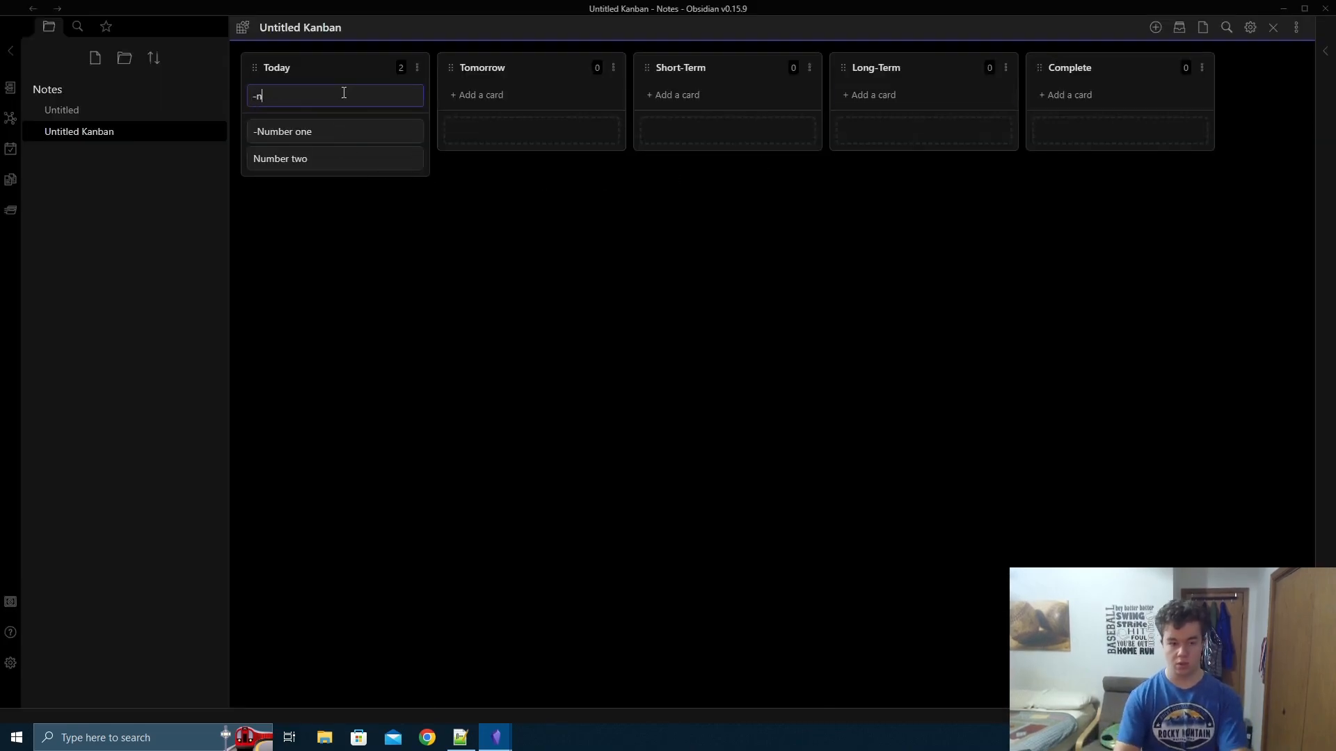
text(umber three)
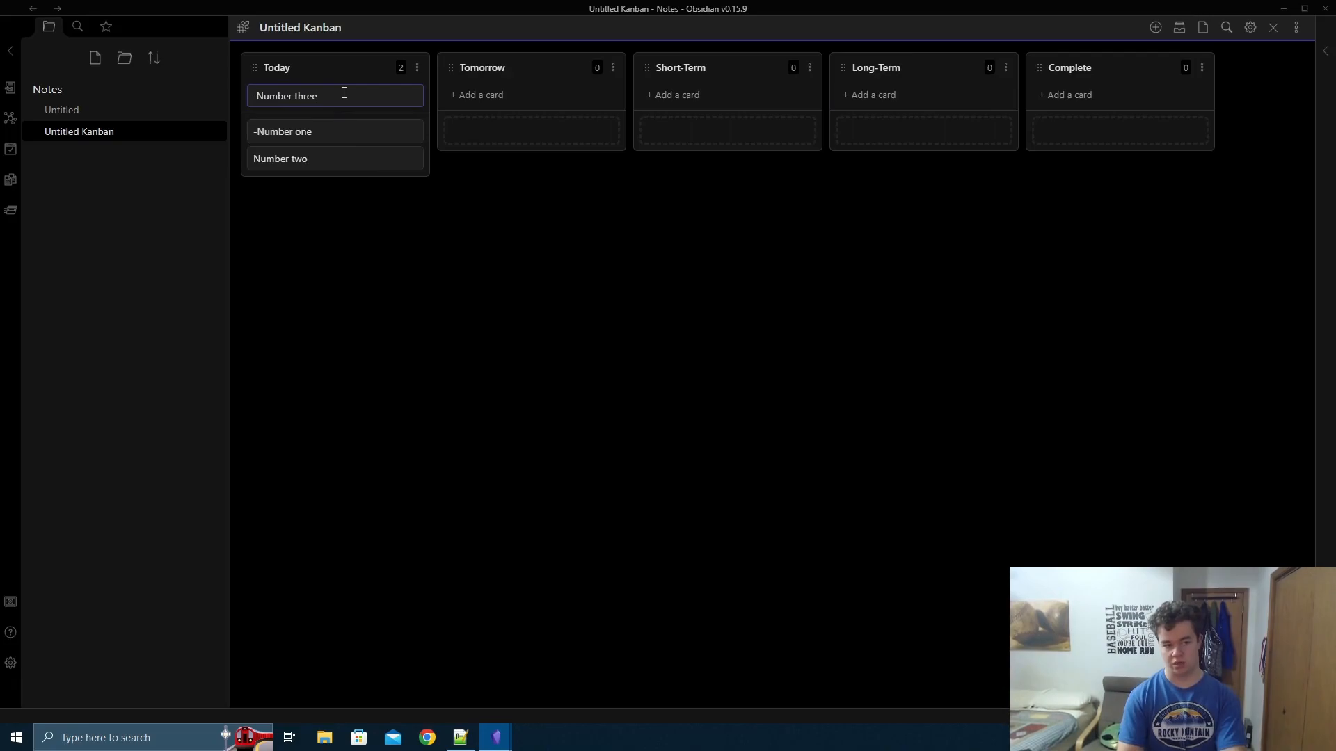
key(Return)
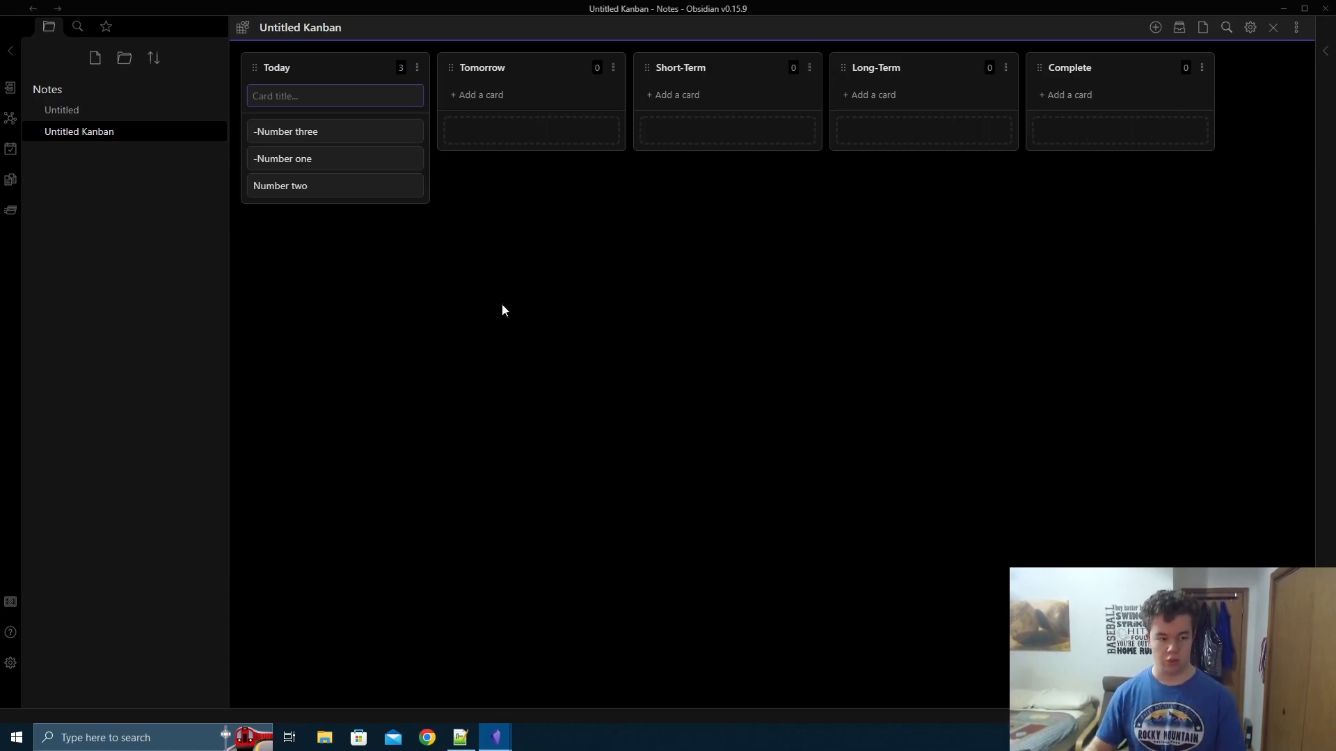
- Reassign the Ctrl + E hotkey from Toggle reading view to Kanban: Toggle between Kanban and markdown mode, and close the settings
click(9, 663)
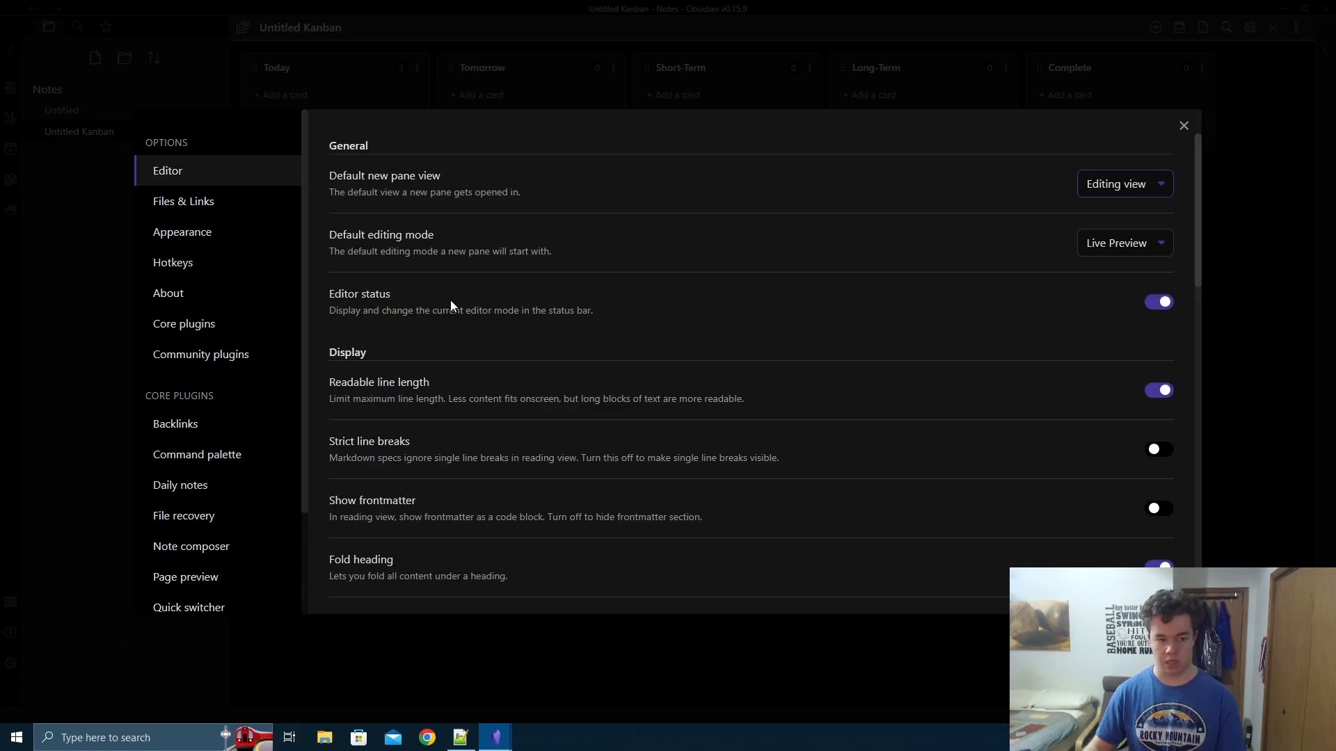
click(193, 263)
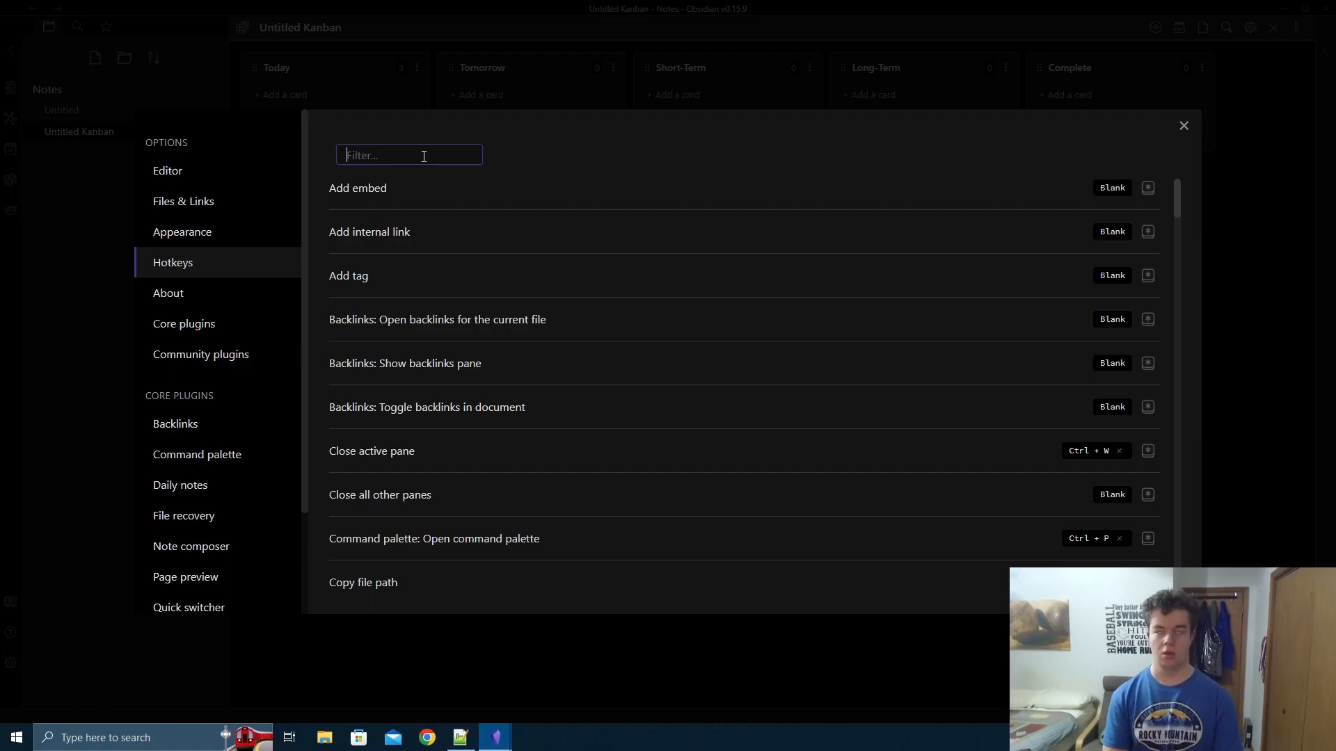
text(markd)
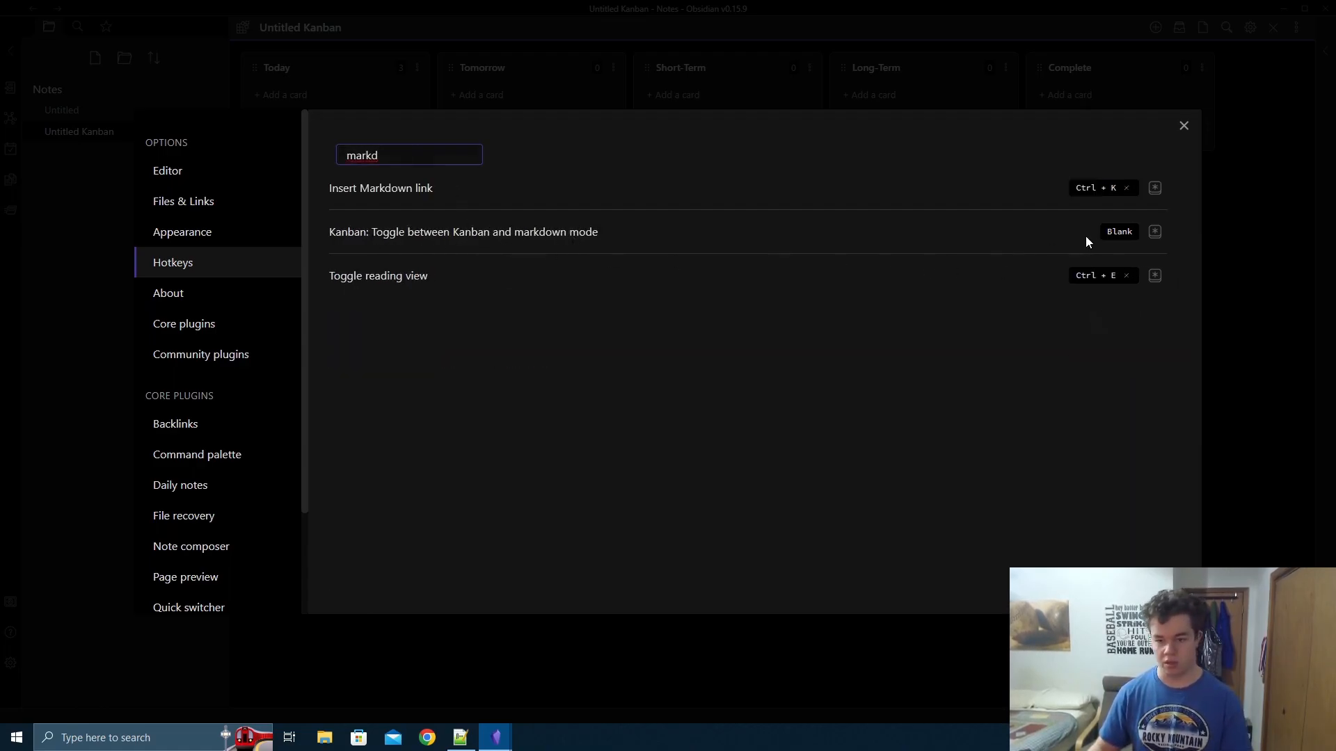
click(1126, 277)
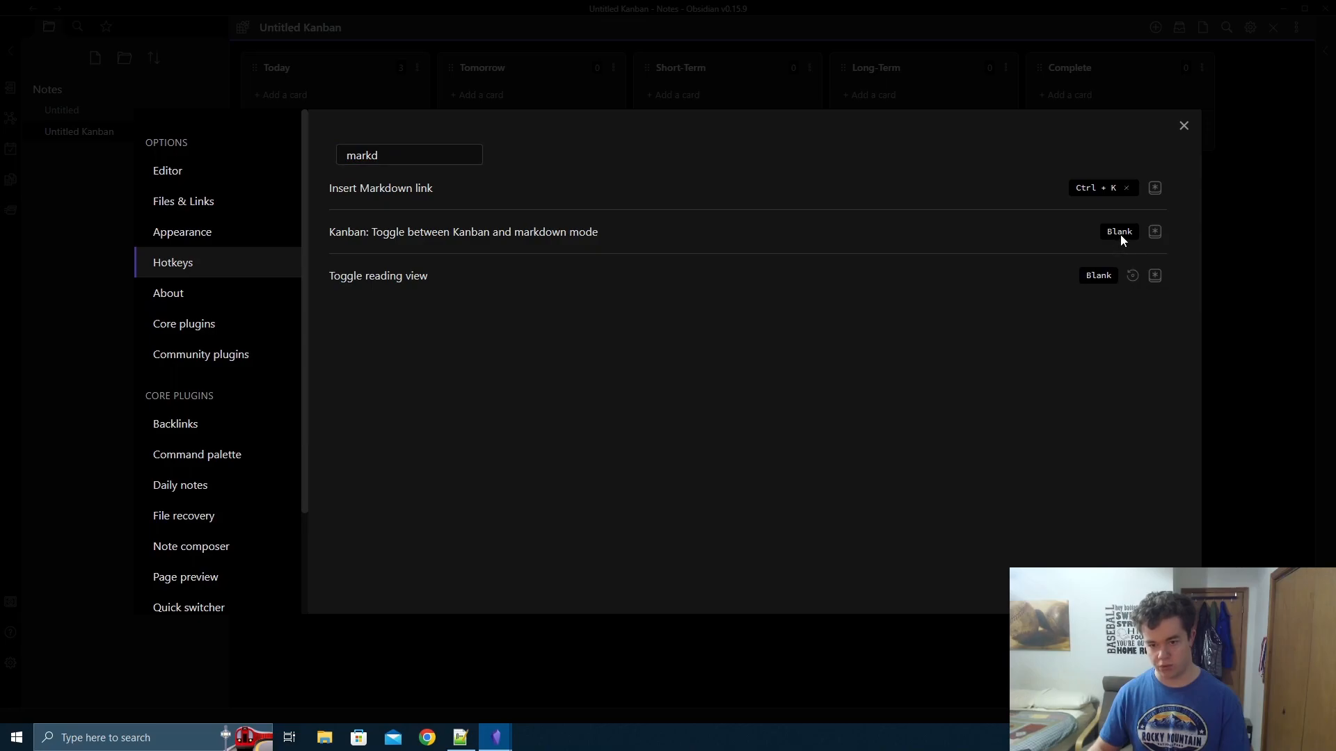
click(1155, 232)
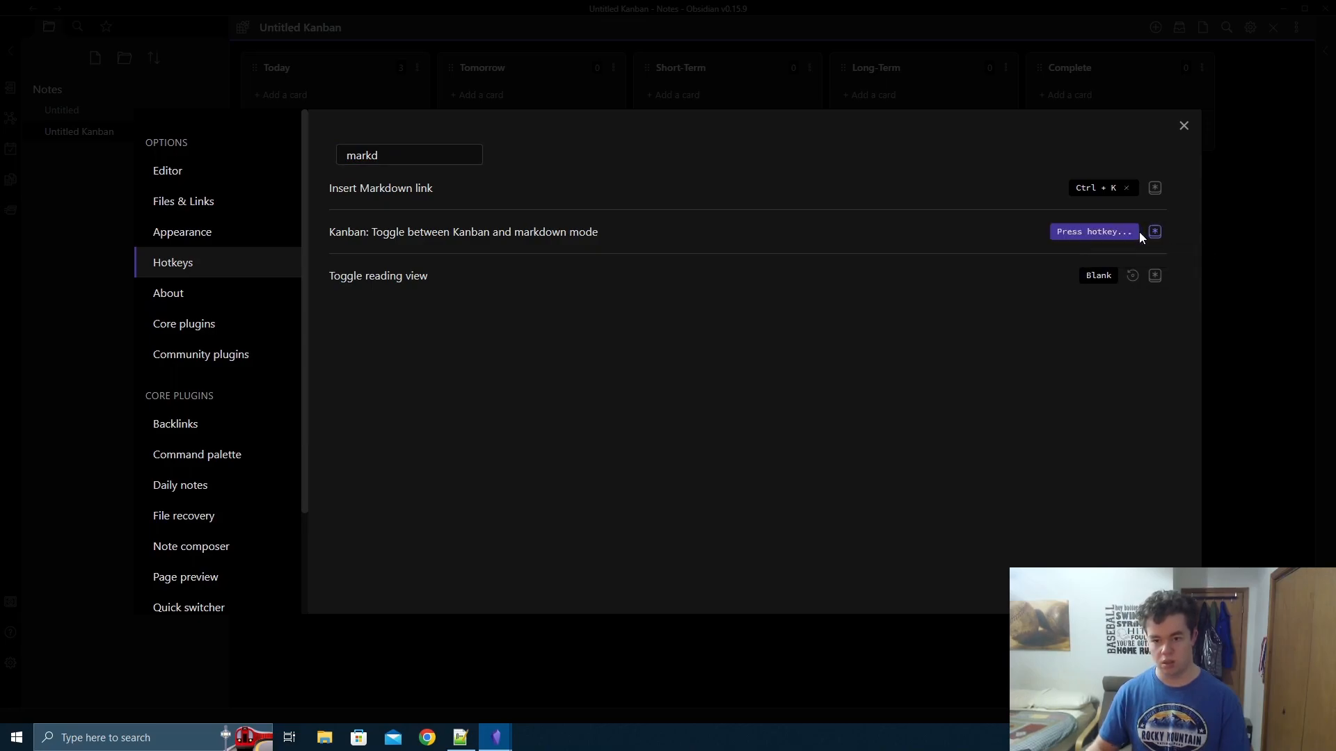
key(ctrl+e)
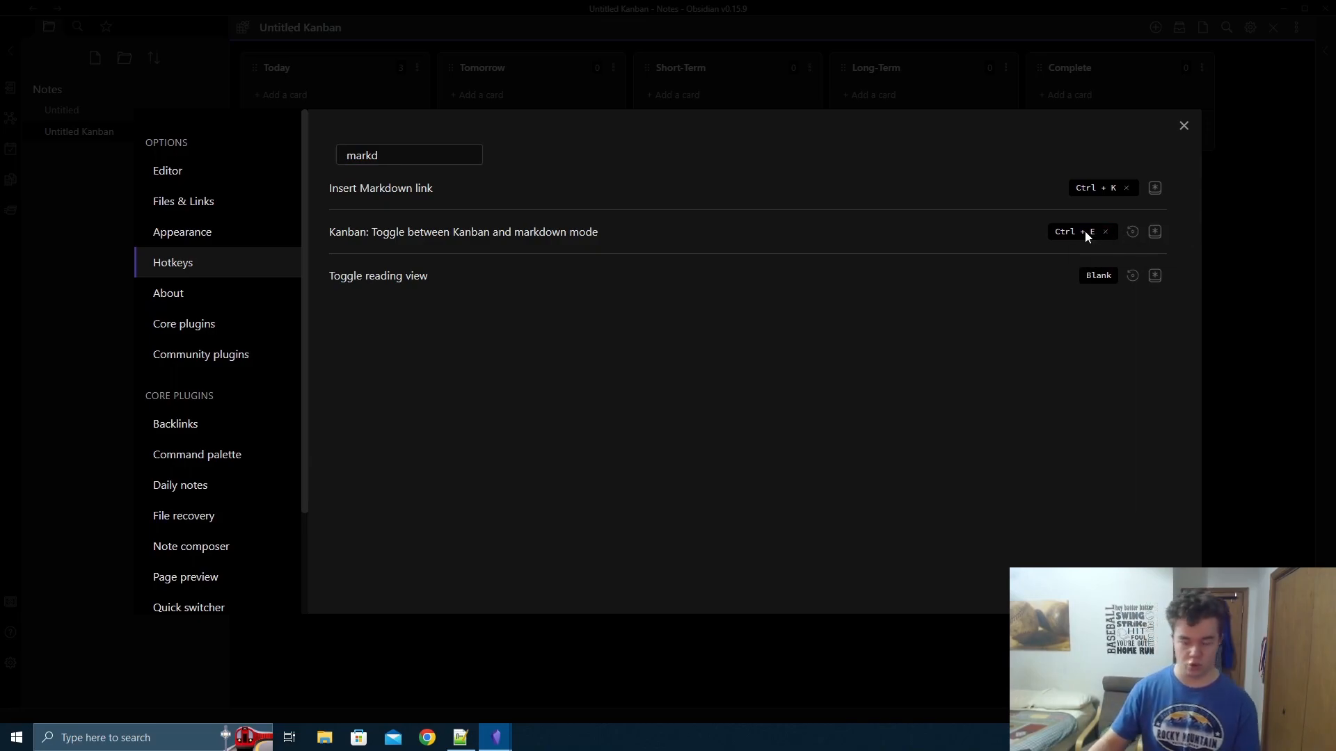
click(1183, 126)
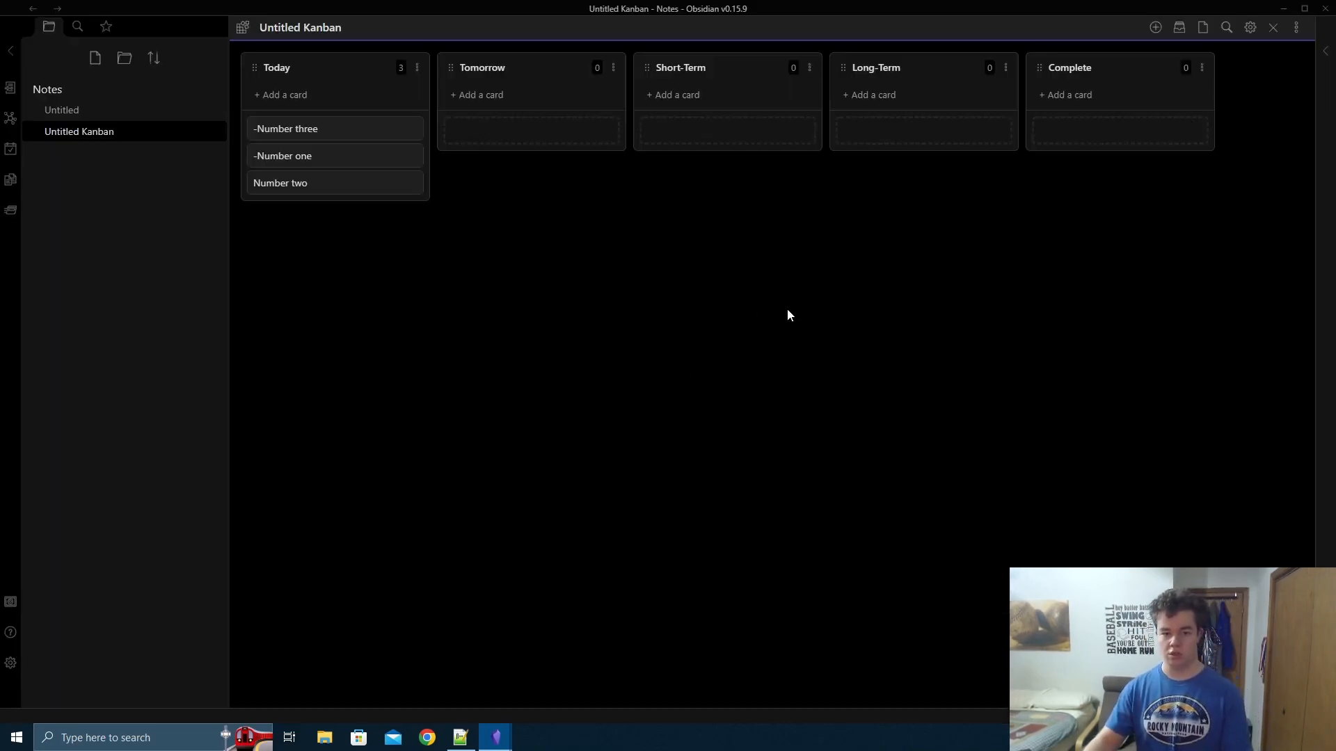
- Show the Kanban board in markdown mode, and mark the "-Number one" task under Today complete and incomplete again
key(ctrl+e)
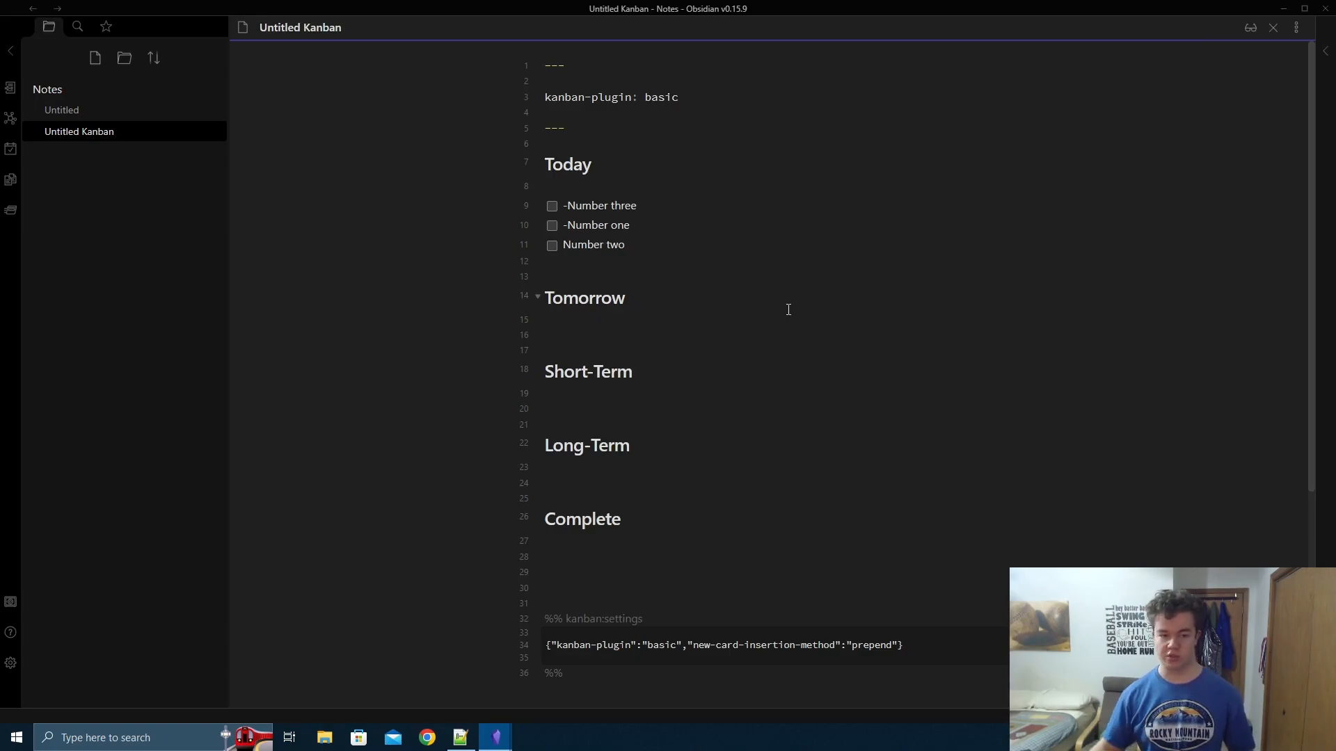
click(588, 335)
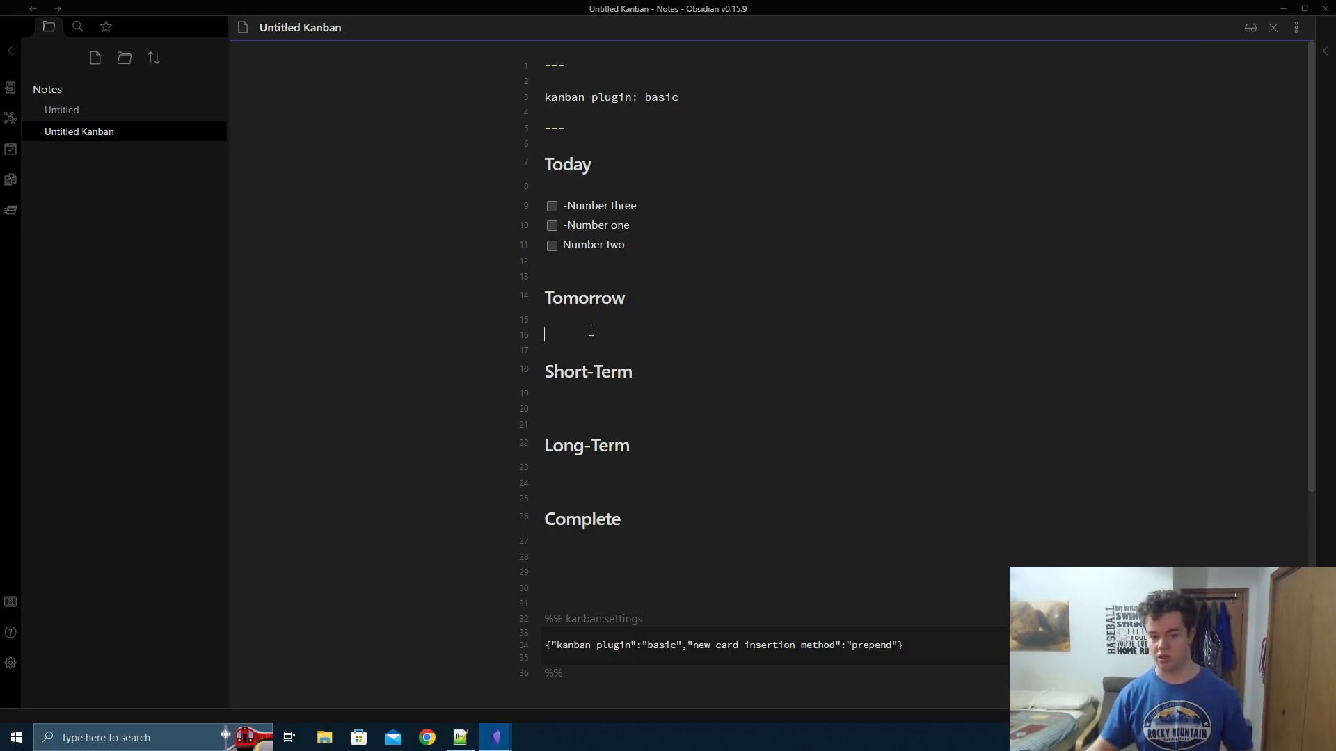
click(552, 226)
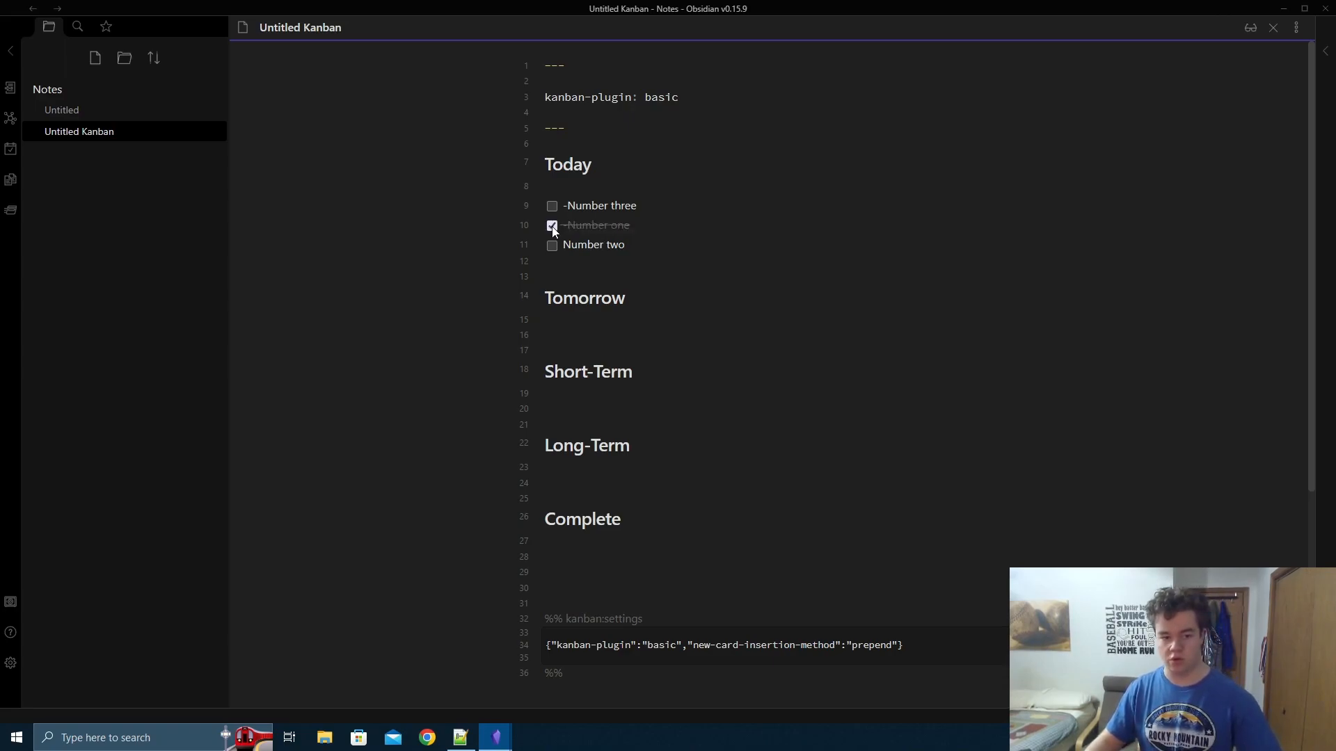
click(553, 226)
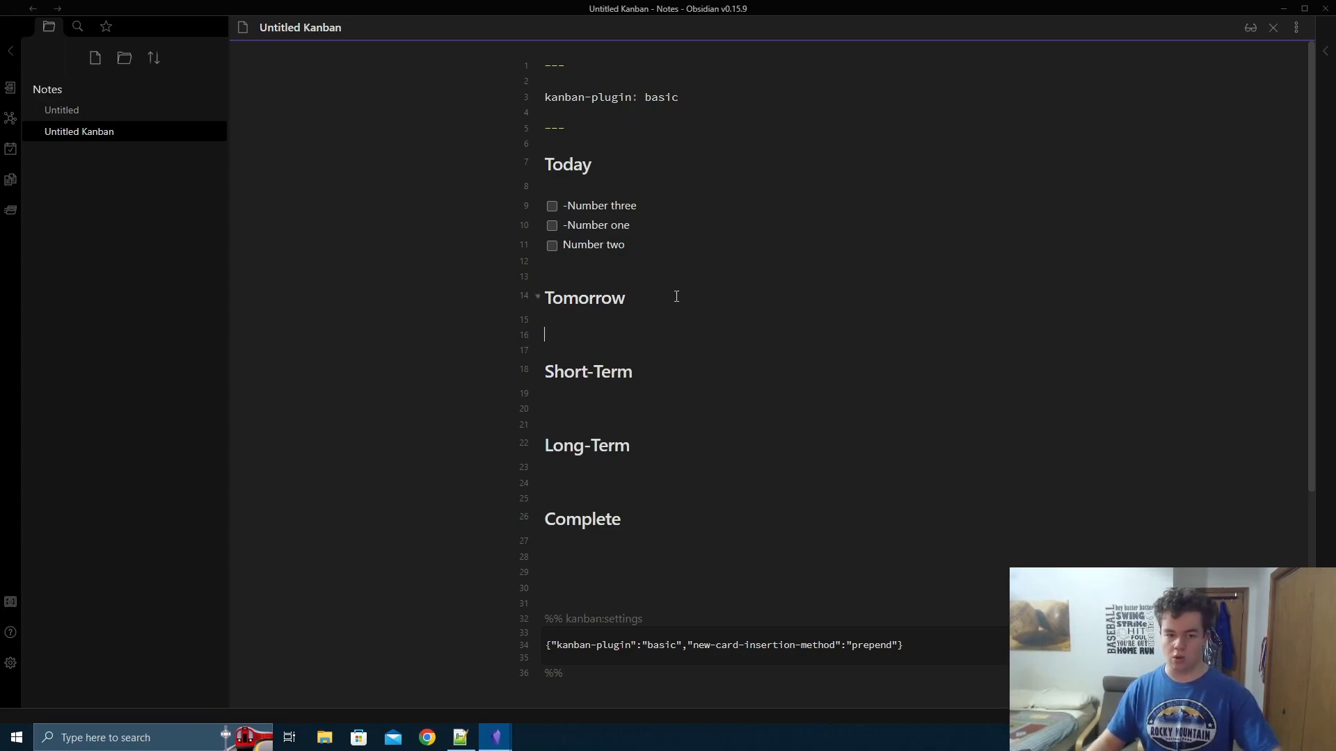
- Try to add Tomorrow items by entering the plain lines "Test 1" and "Test 2" under that heading, and return to the board view
text(Test 1)
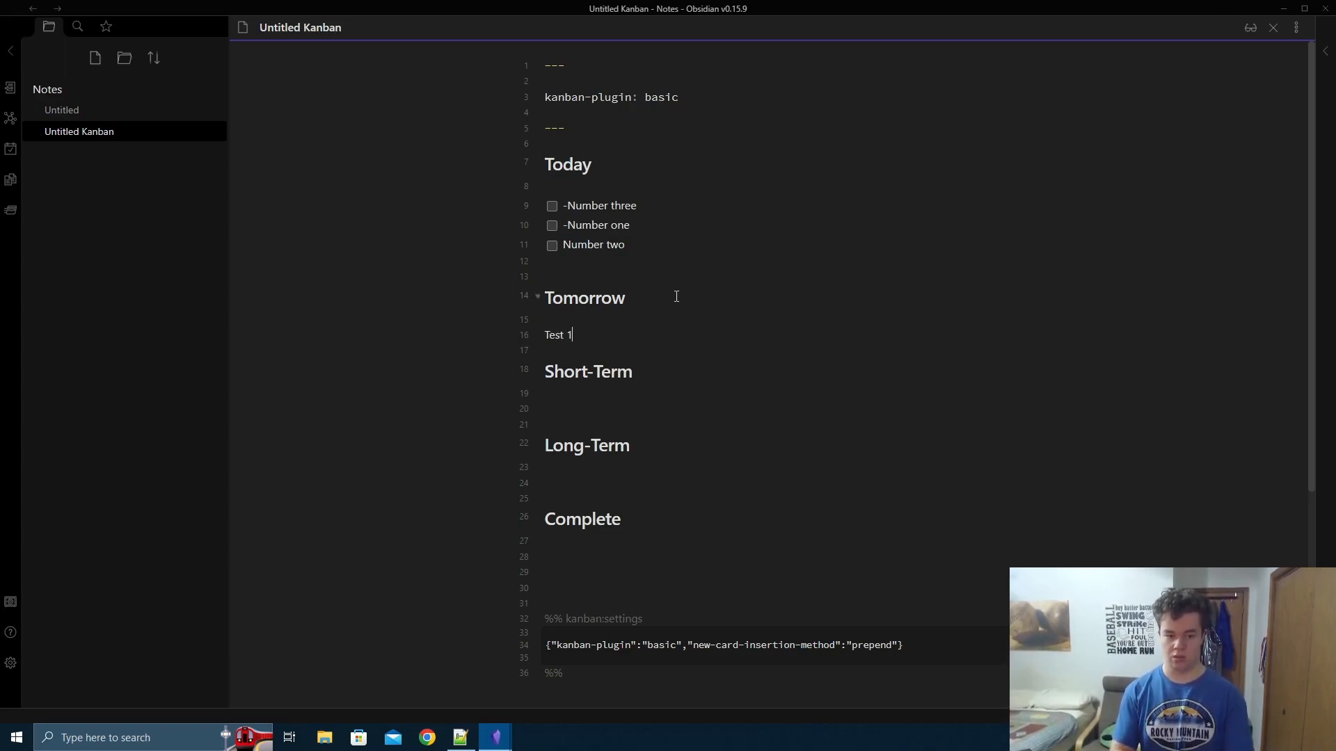
key(Return)
text(Test 2)
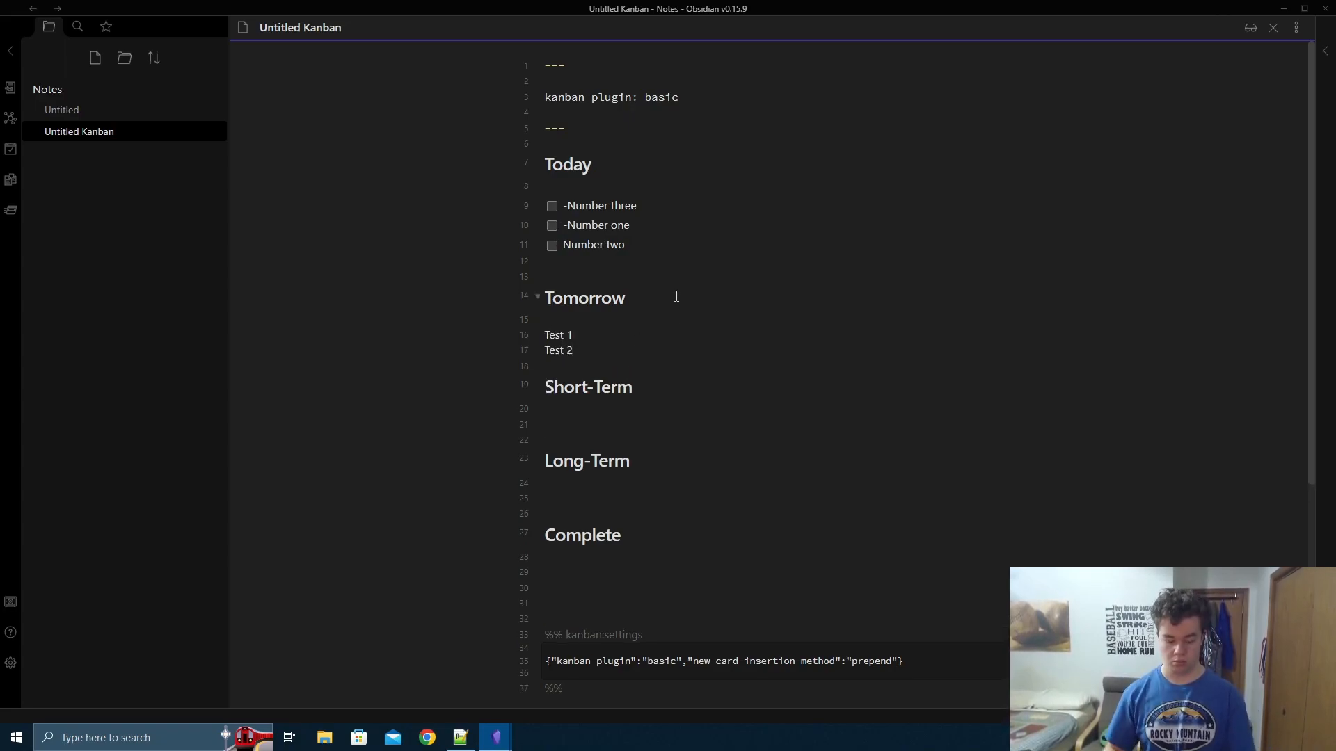
key(ctrl+shift+k)
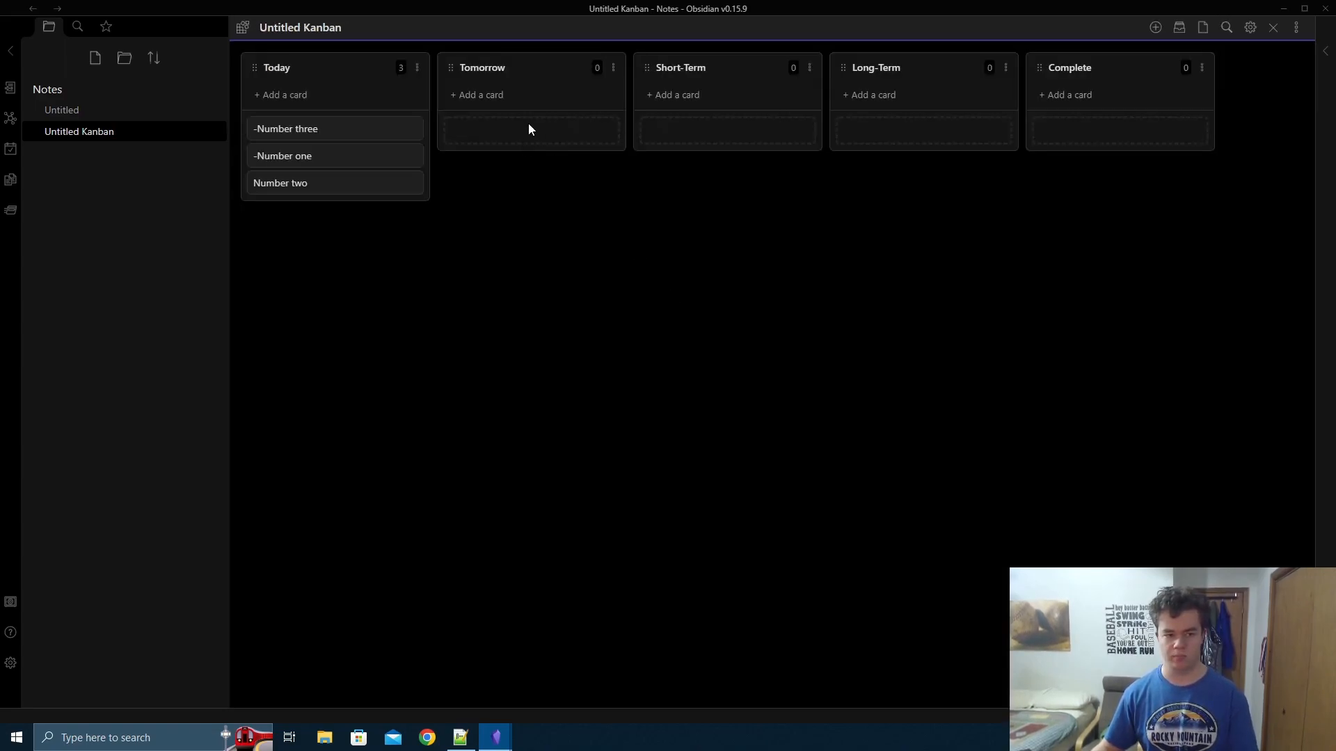
- In markdown mode, turn the "Test 1" and "Test 2" lines under Tomorrow into "- [ ]" checkbox items, and return to the board view
key(ctrl+shift+k)
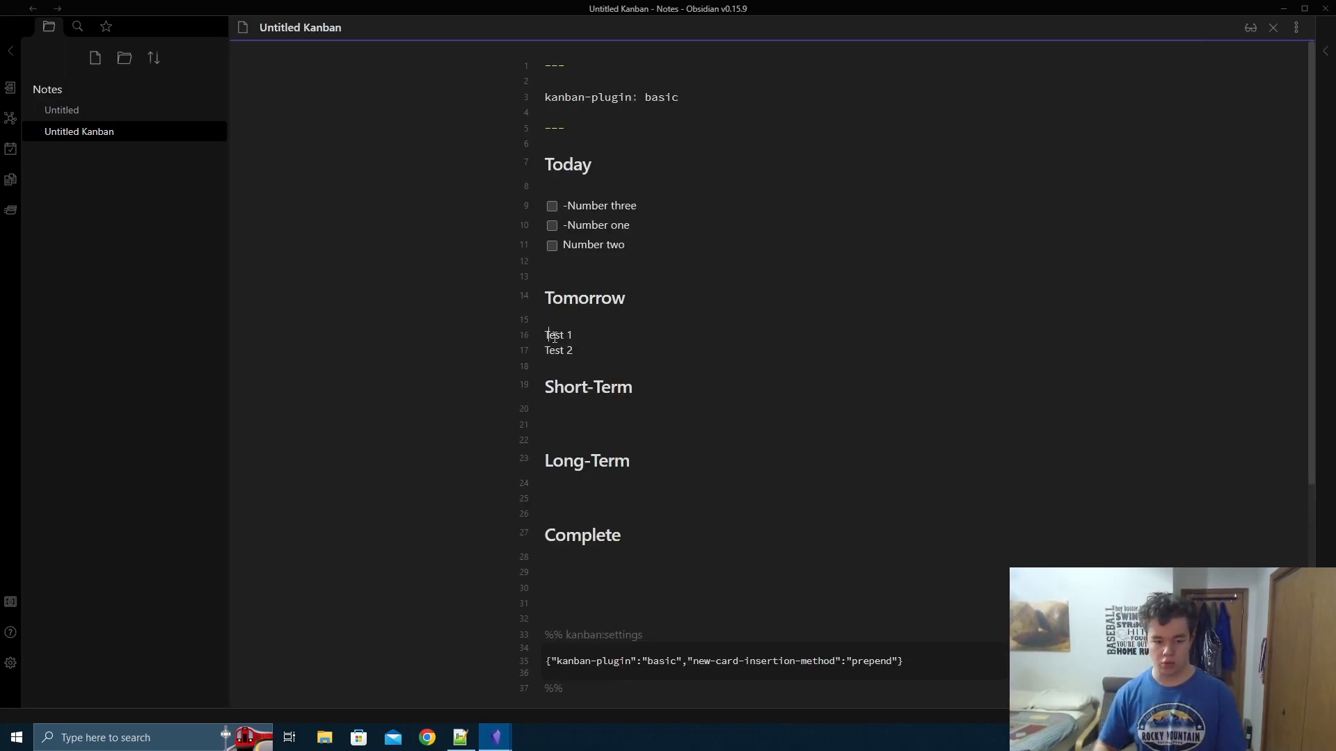
text(- [ ])
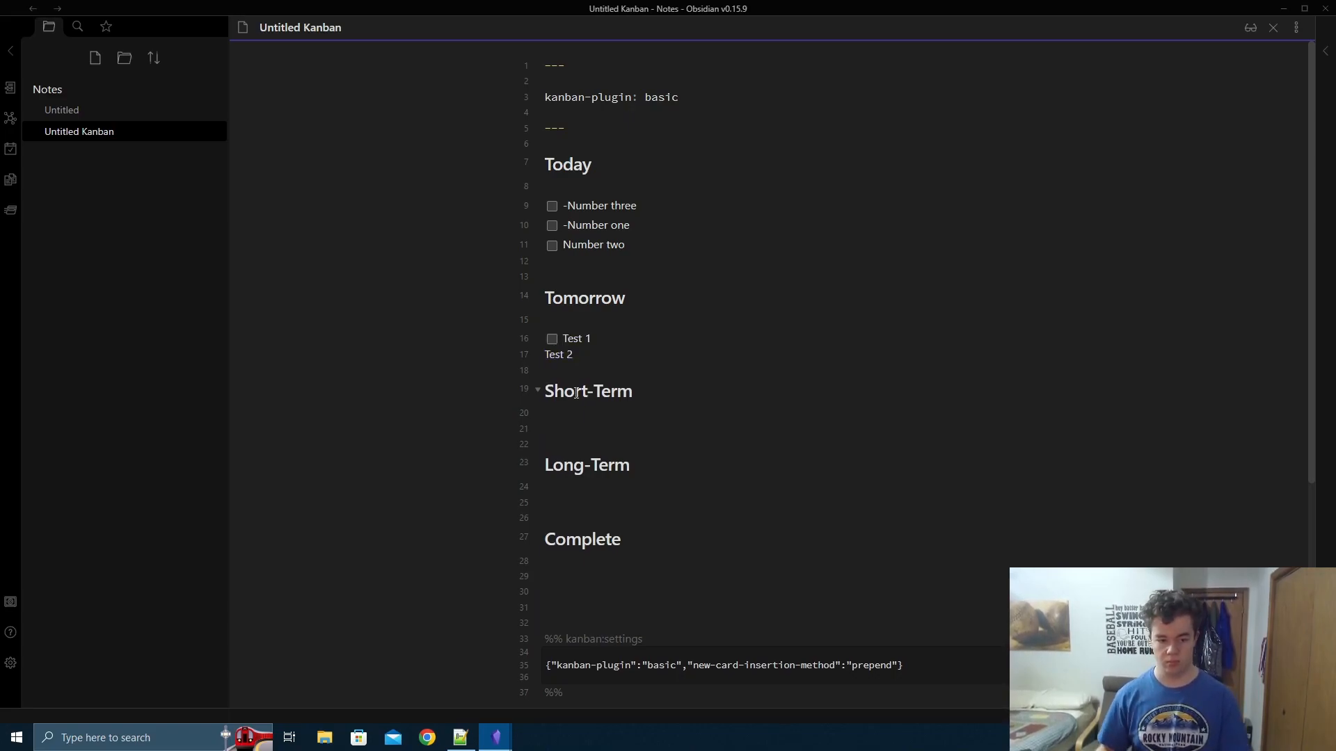
click(544, 354)
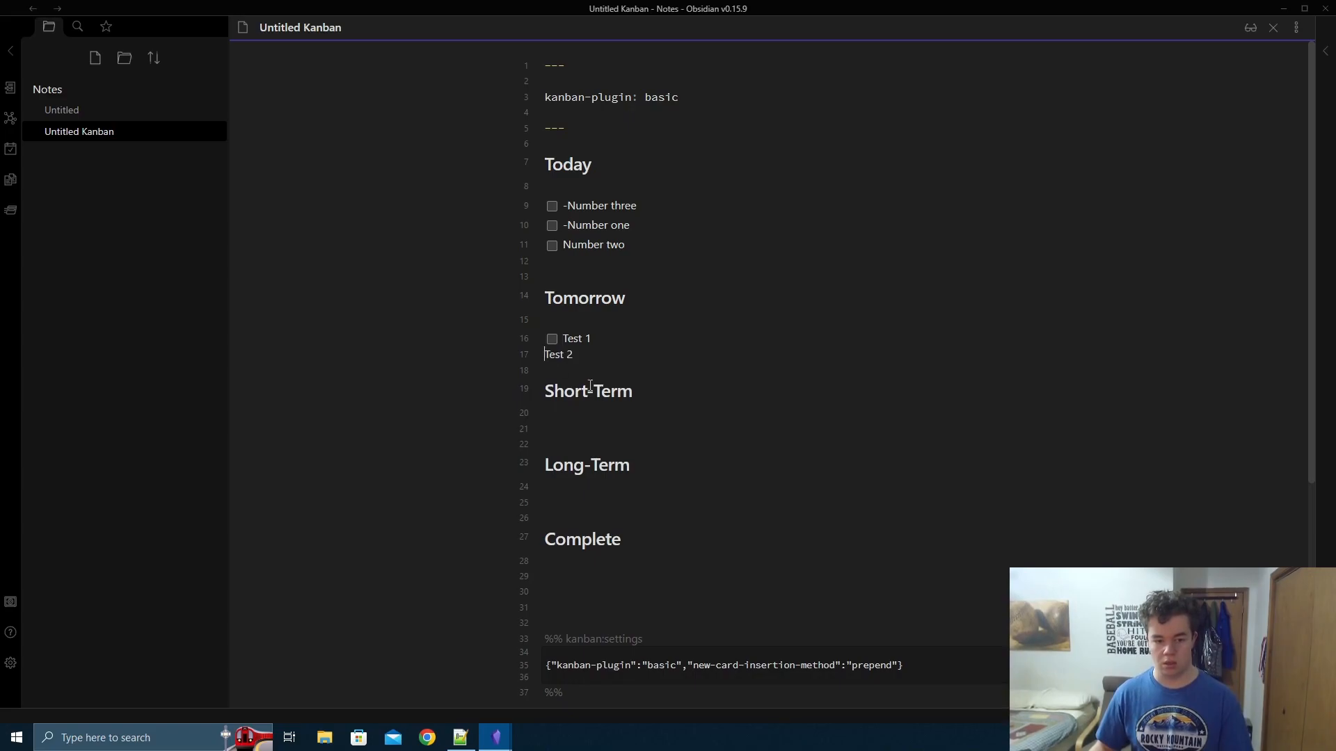
text(- [ ])
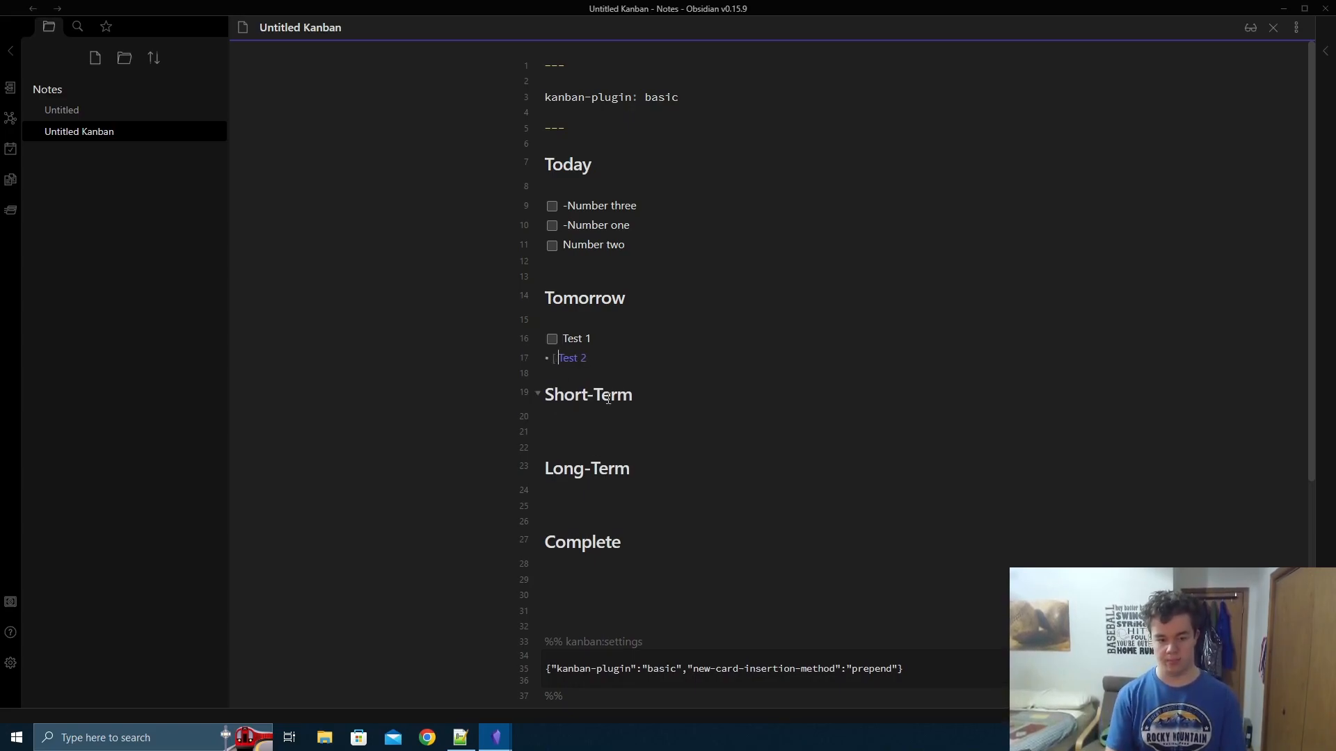
click(661, 350)
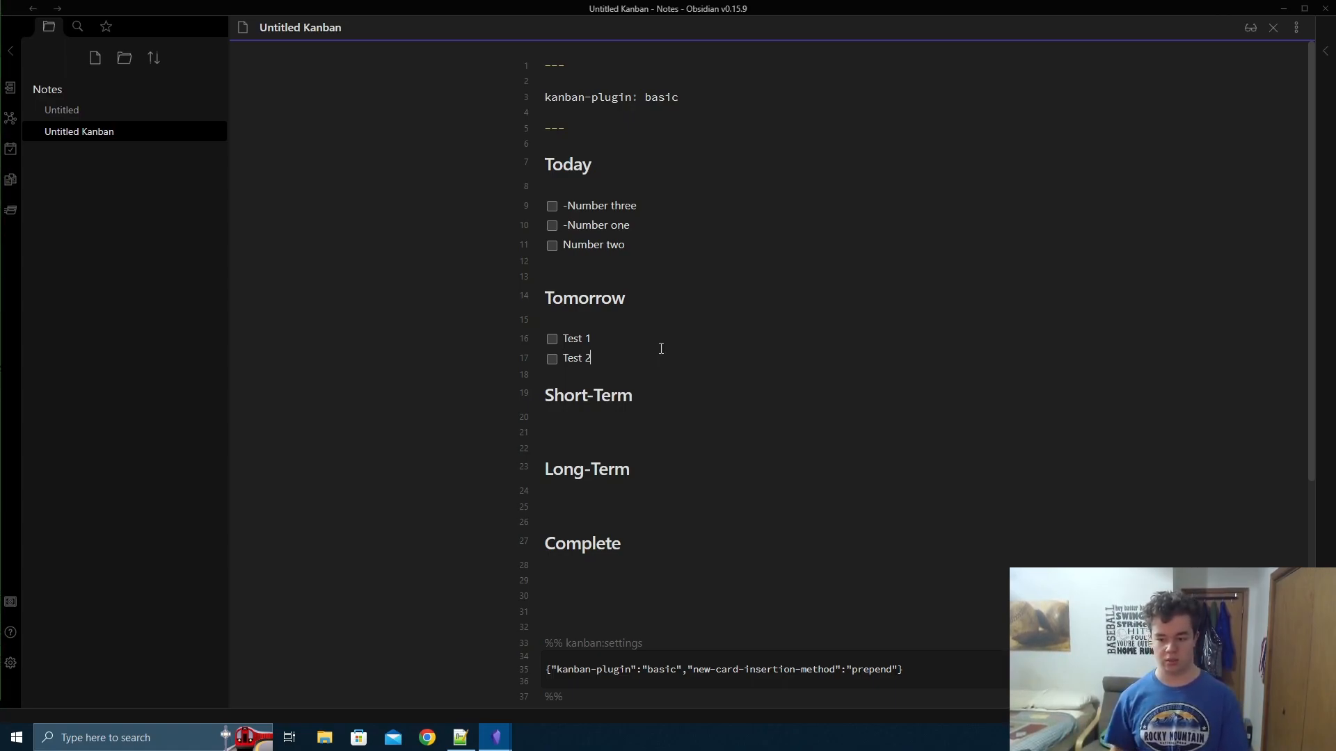
key(ctrl+shift+k)
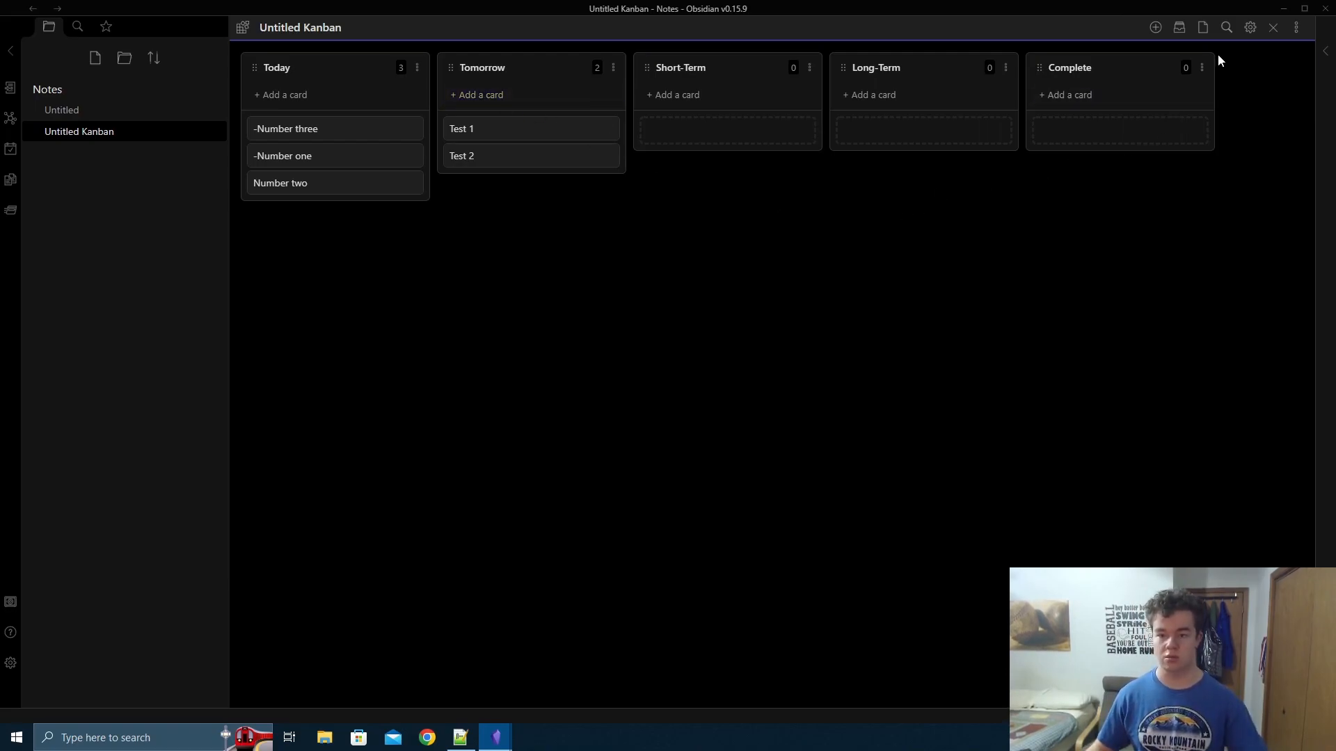
- In the Kanban board's settings, enable the card checkbox display and set the list width to 270 pixels
click(1248, 26)
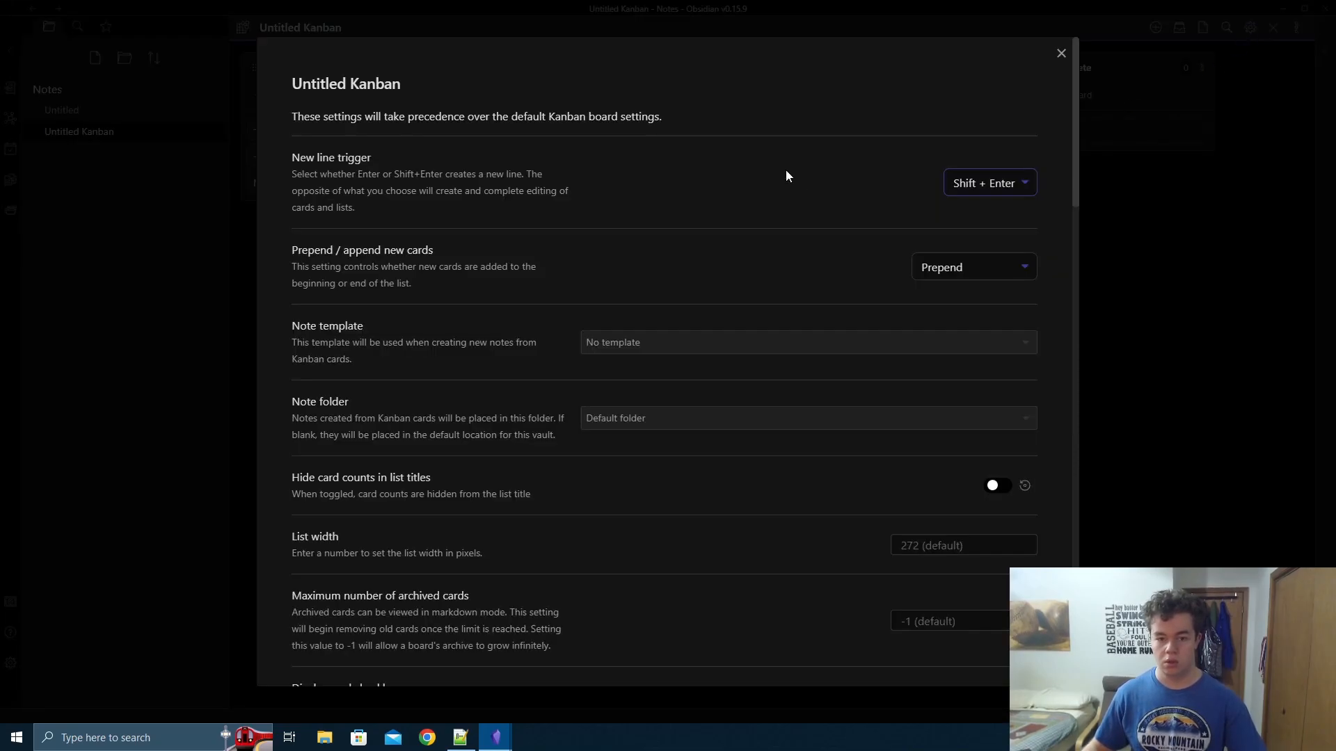
scroll(701, 448, down, 4)
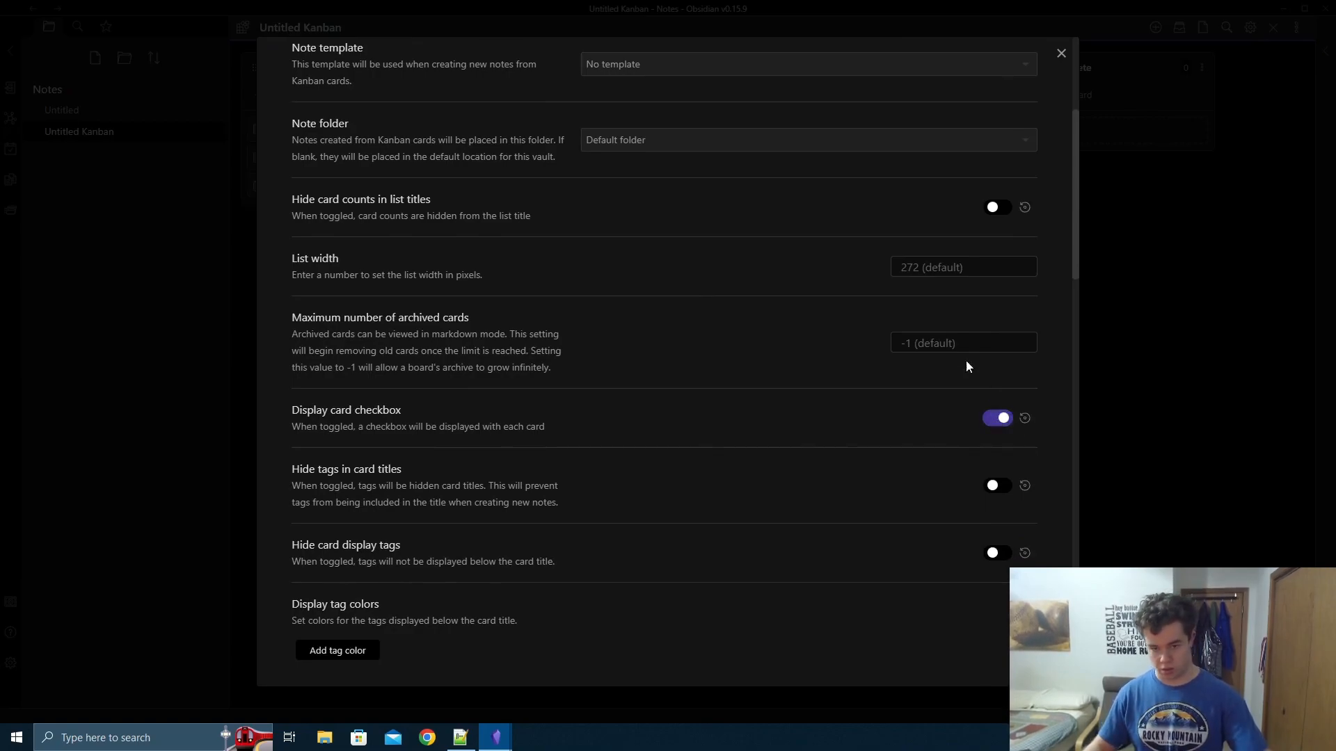
click(950, 268)
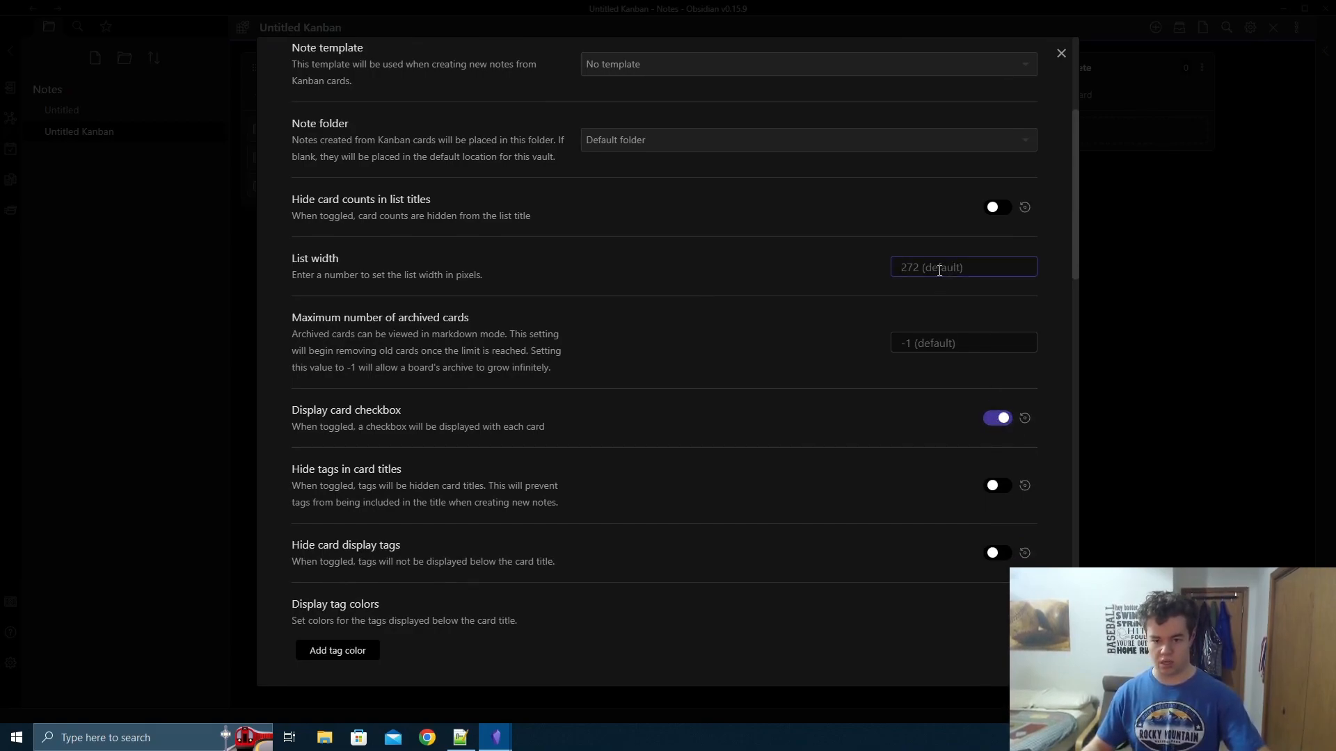
text(270)
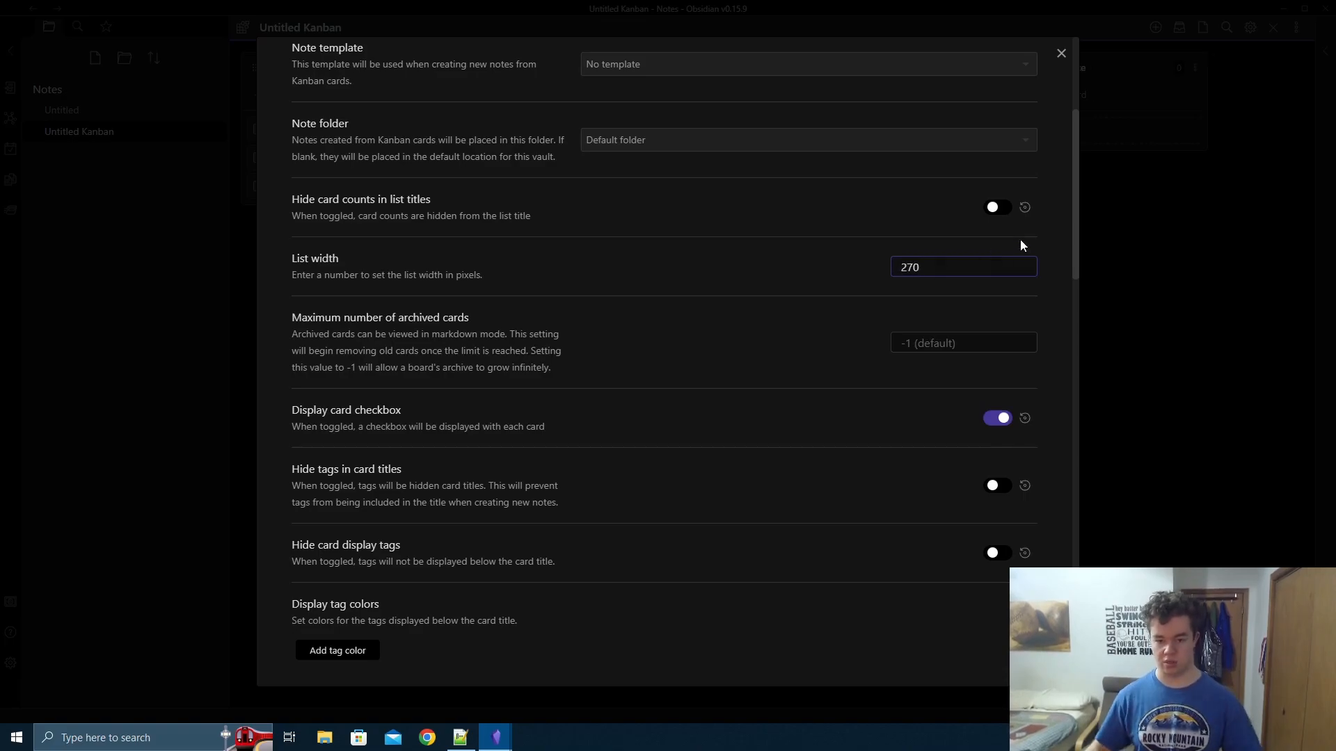
click(1062, 54)
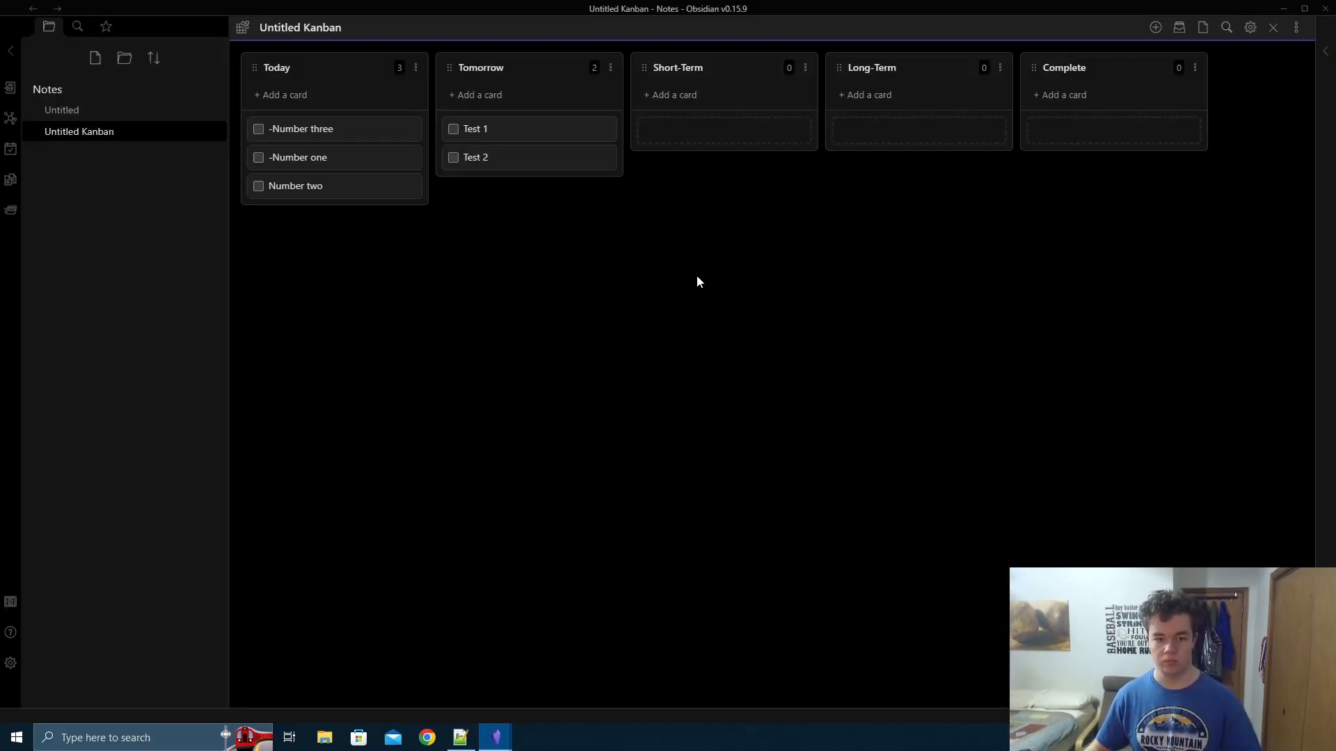
- Create a new note from the "Test 2" card and enter the text "Elaboration" in it
right_click(537, 164)
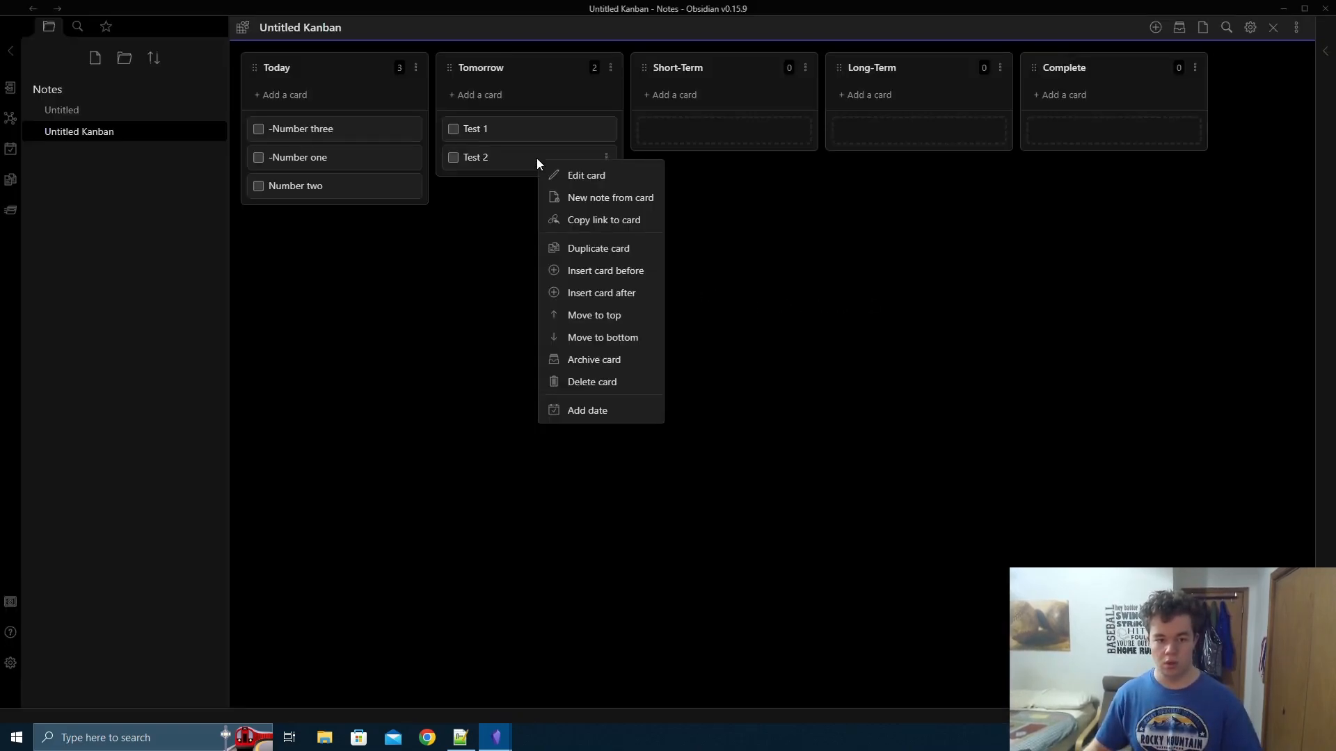
click(594, 201)
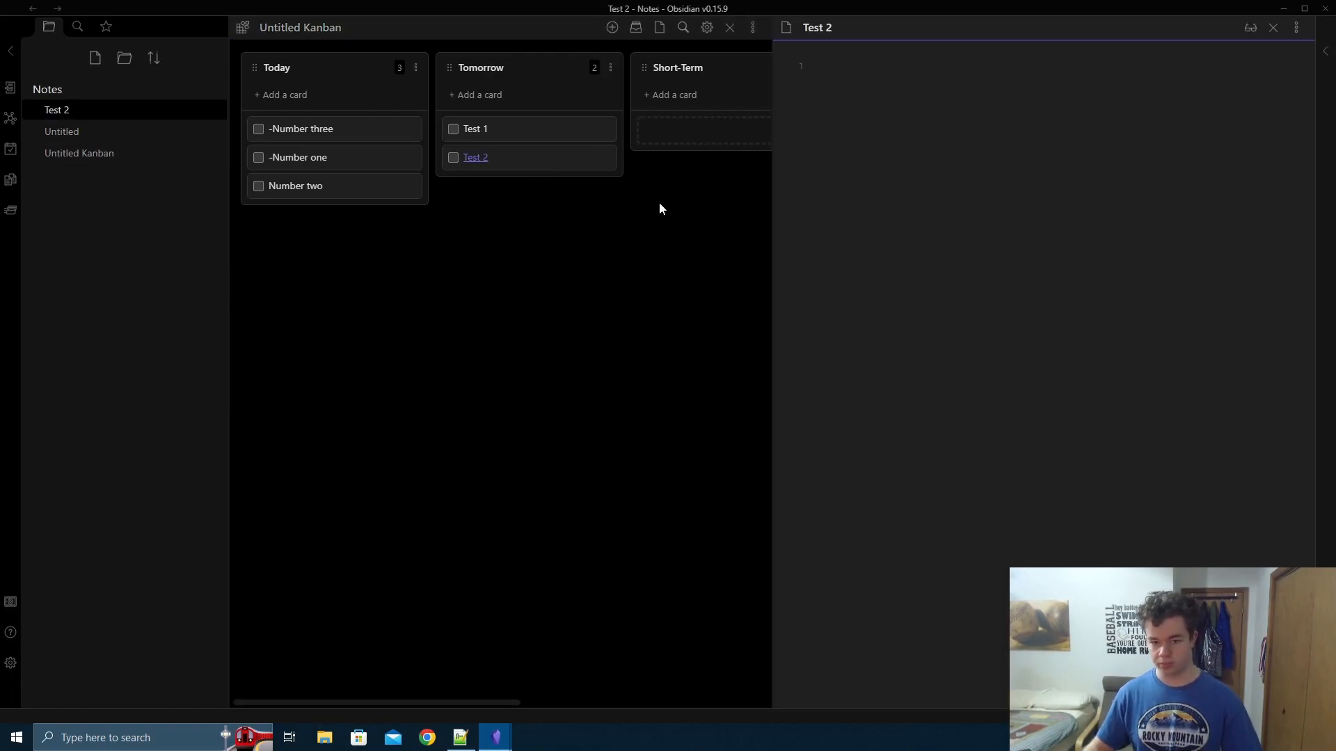
text(El)
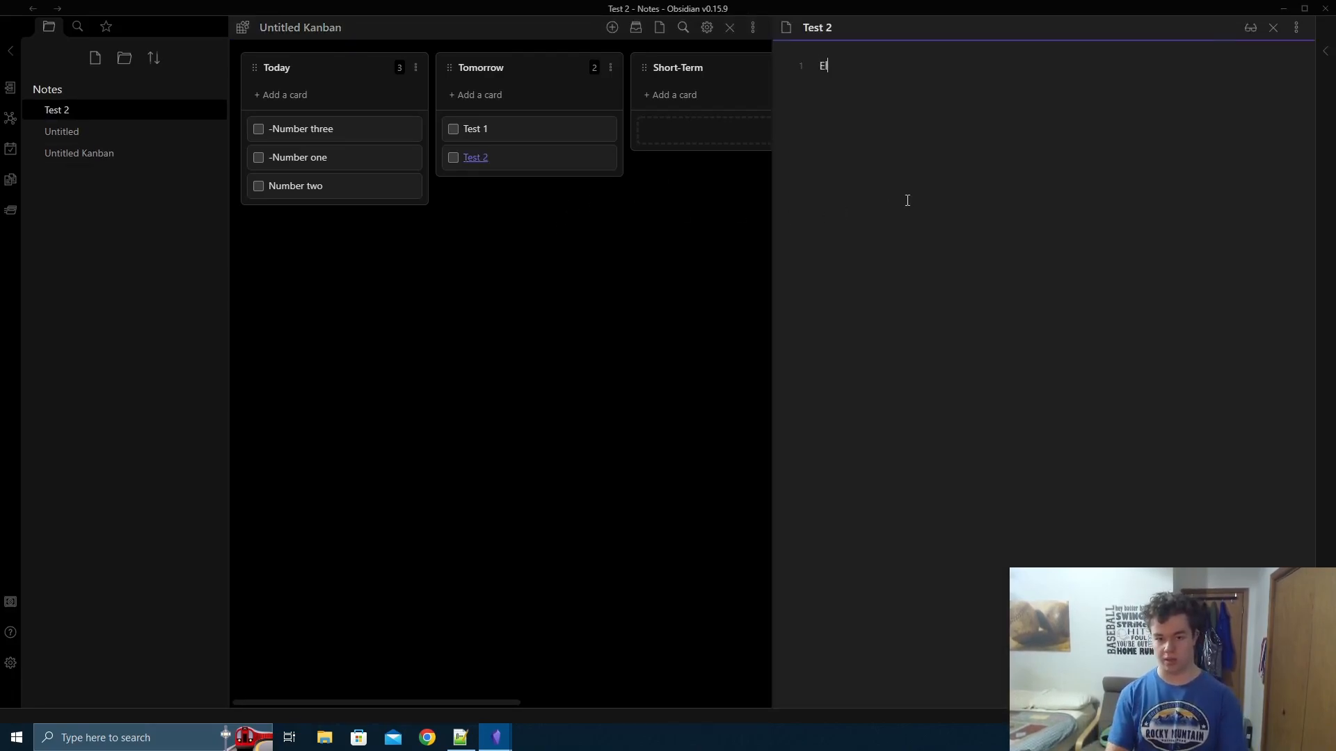
text(aboration)
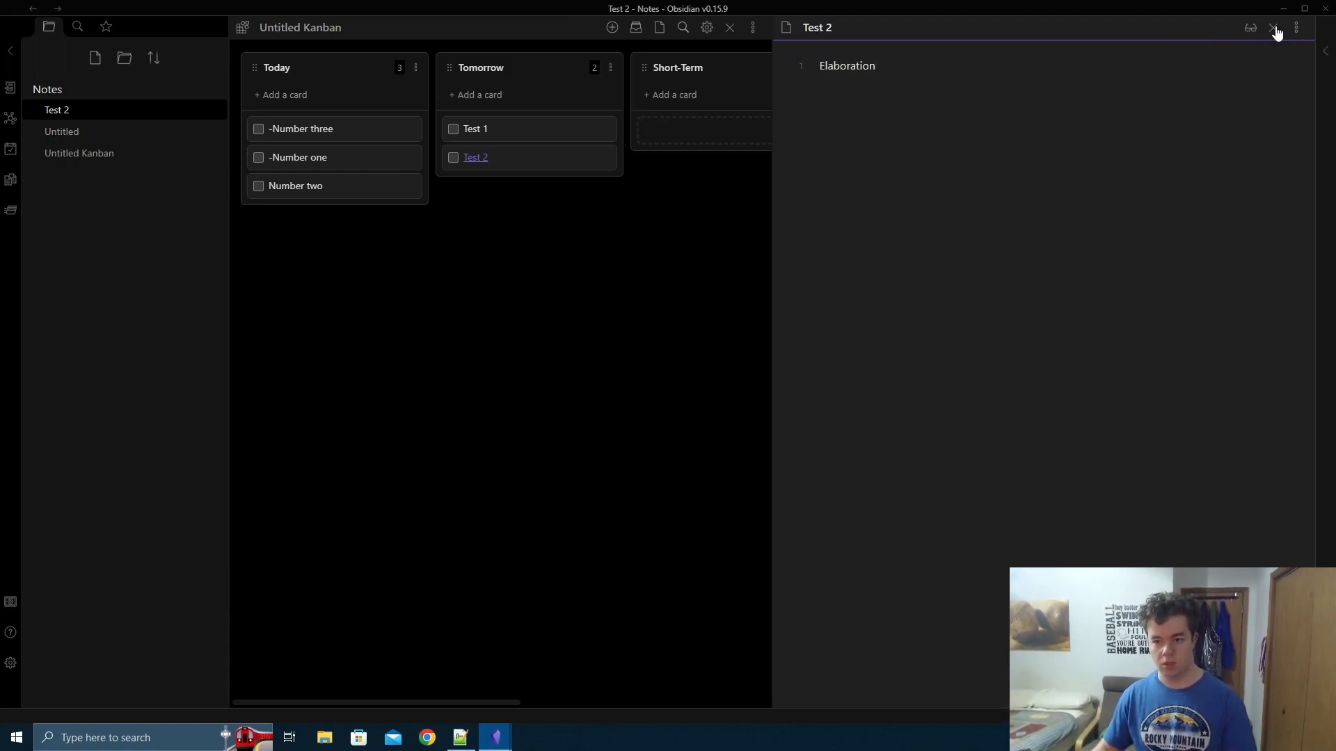
- Turn the word "Elaboration" in the Test 2 note into an internal link with double square brackets
drag(891, 78, 807, 73)
click(819, 69)
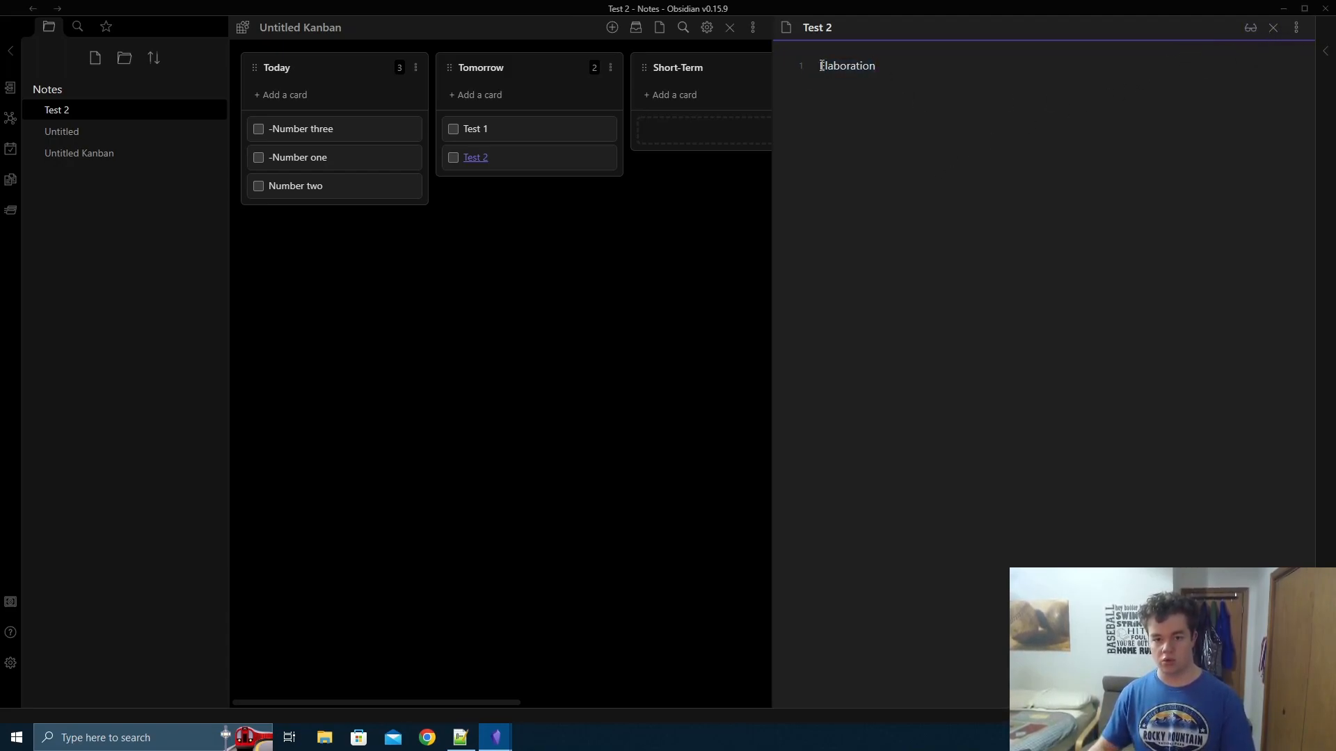
text([[)
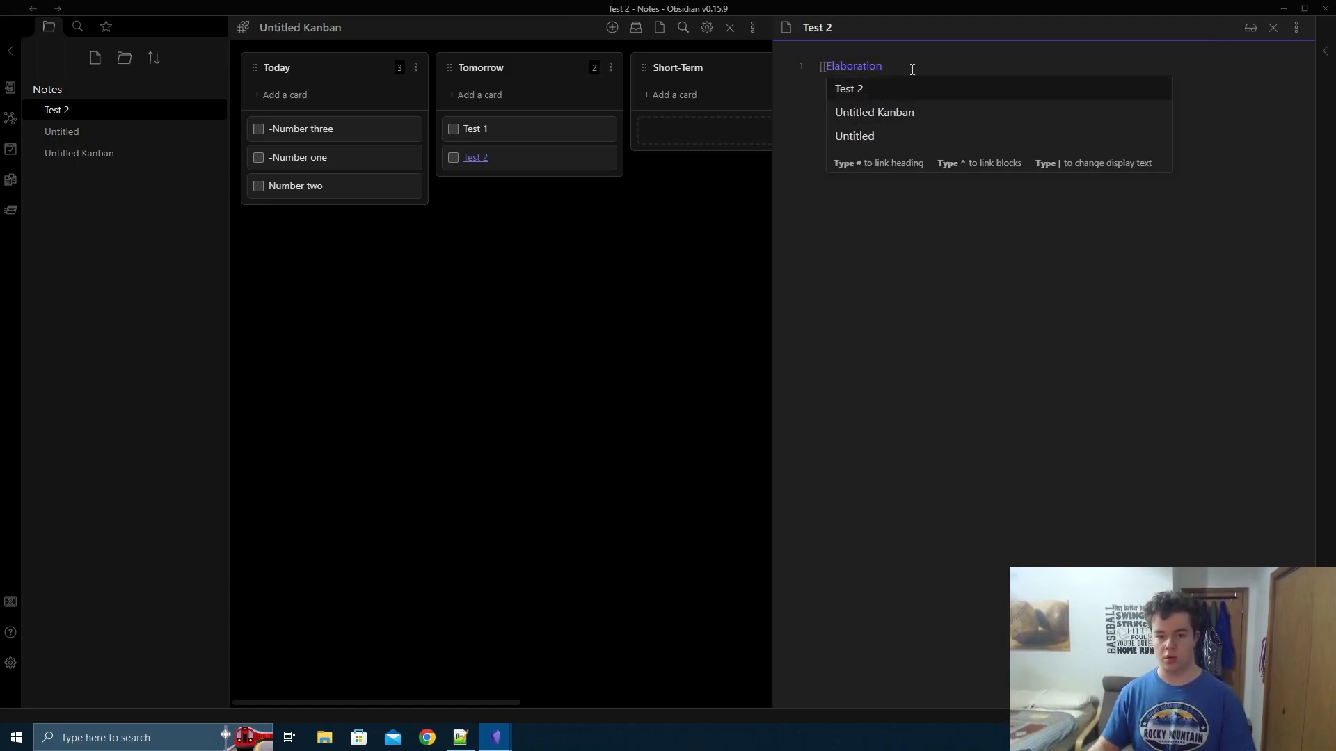
click(917, 61)
text(]])
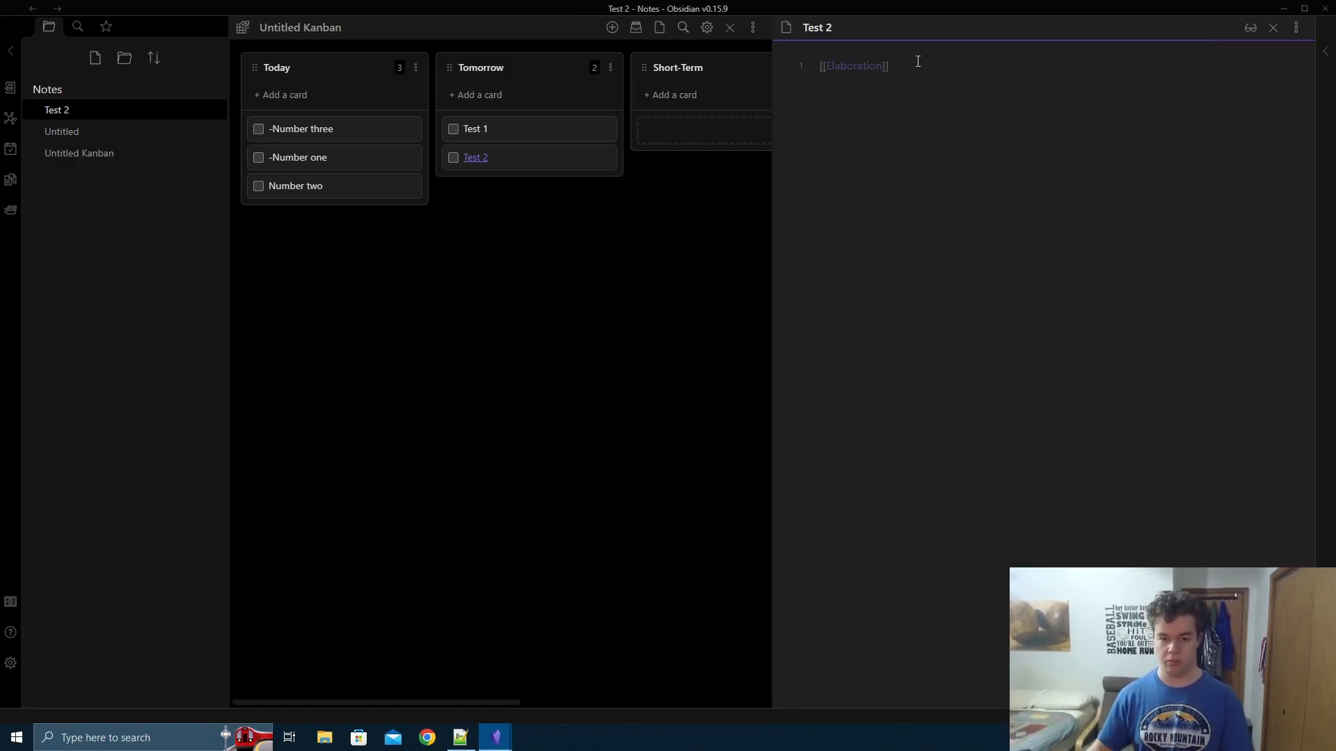
- Follow the Elaboration link to create its note beside the board, enter "More elabor", and close both note panes
ctrl+click(857, 67)
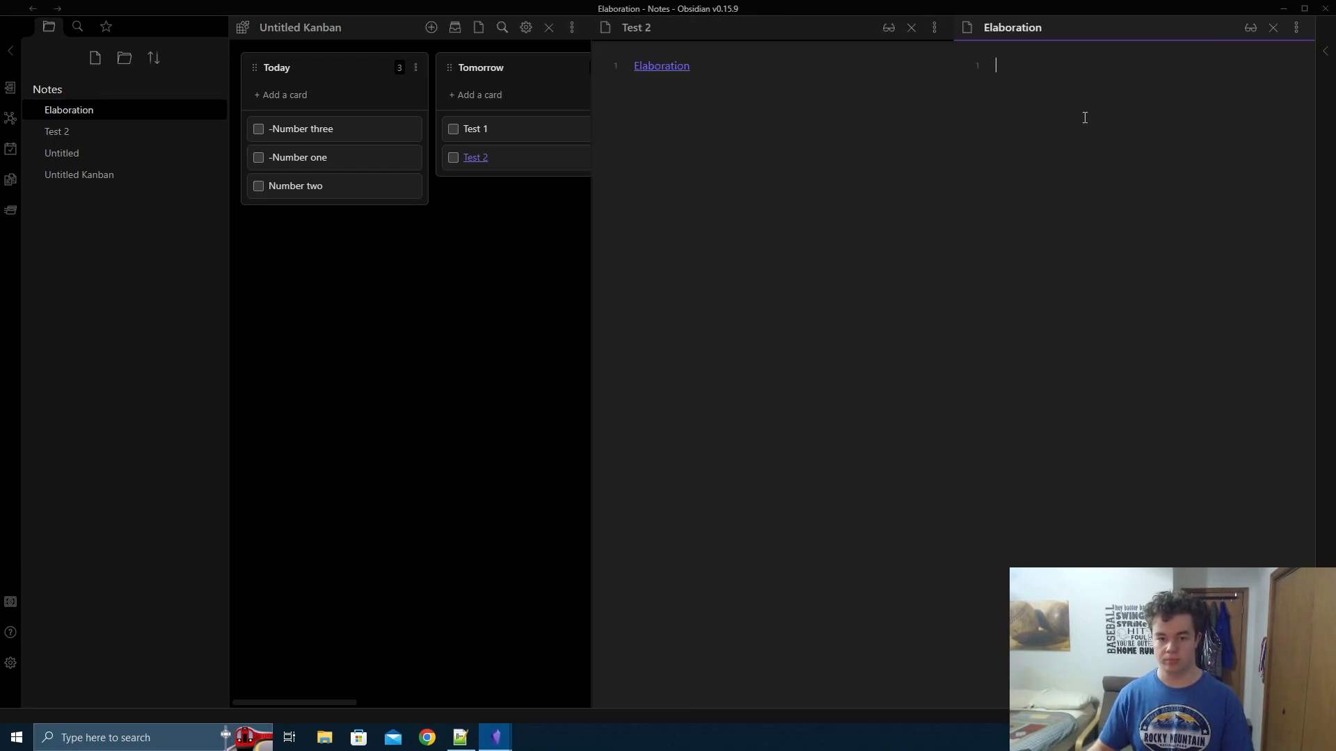
text(More elabor)
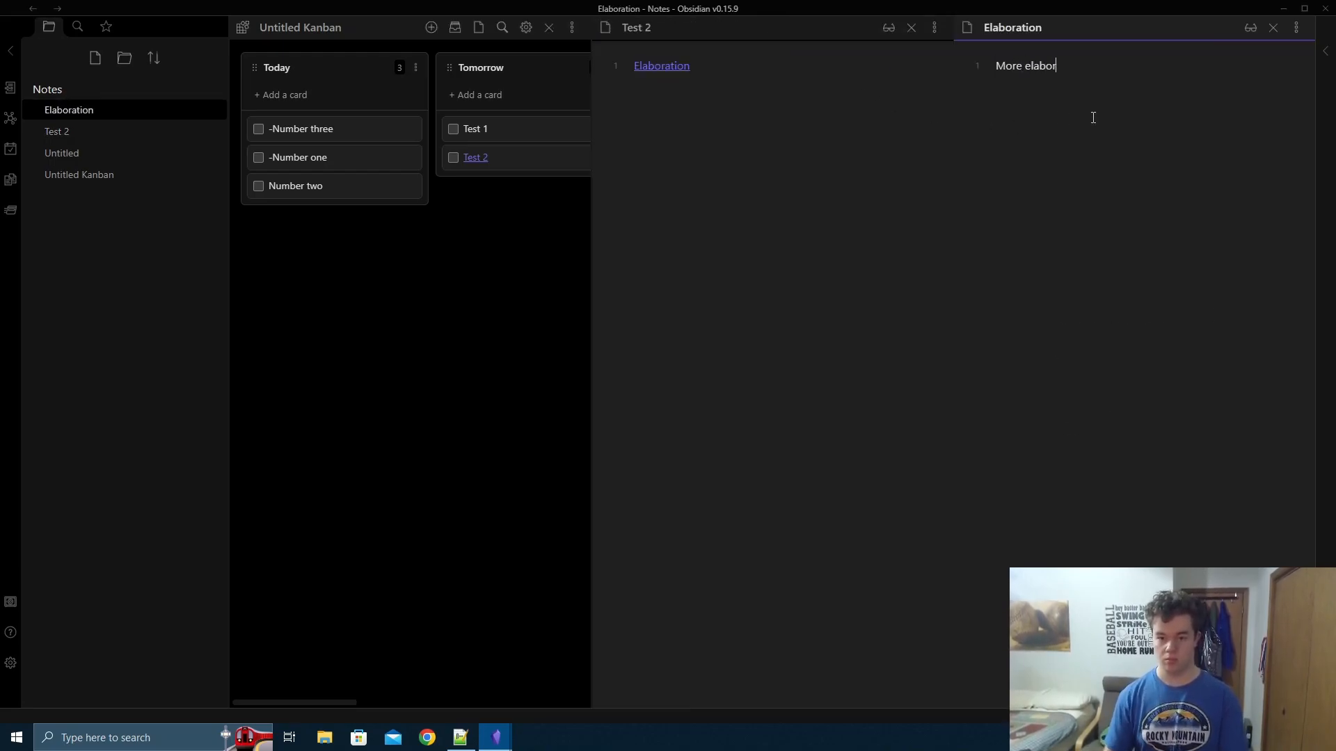
click(1274, 31)
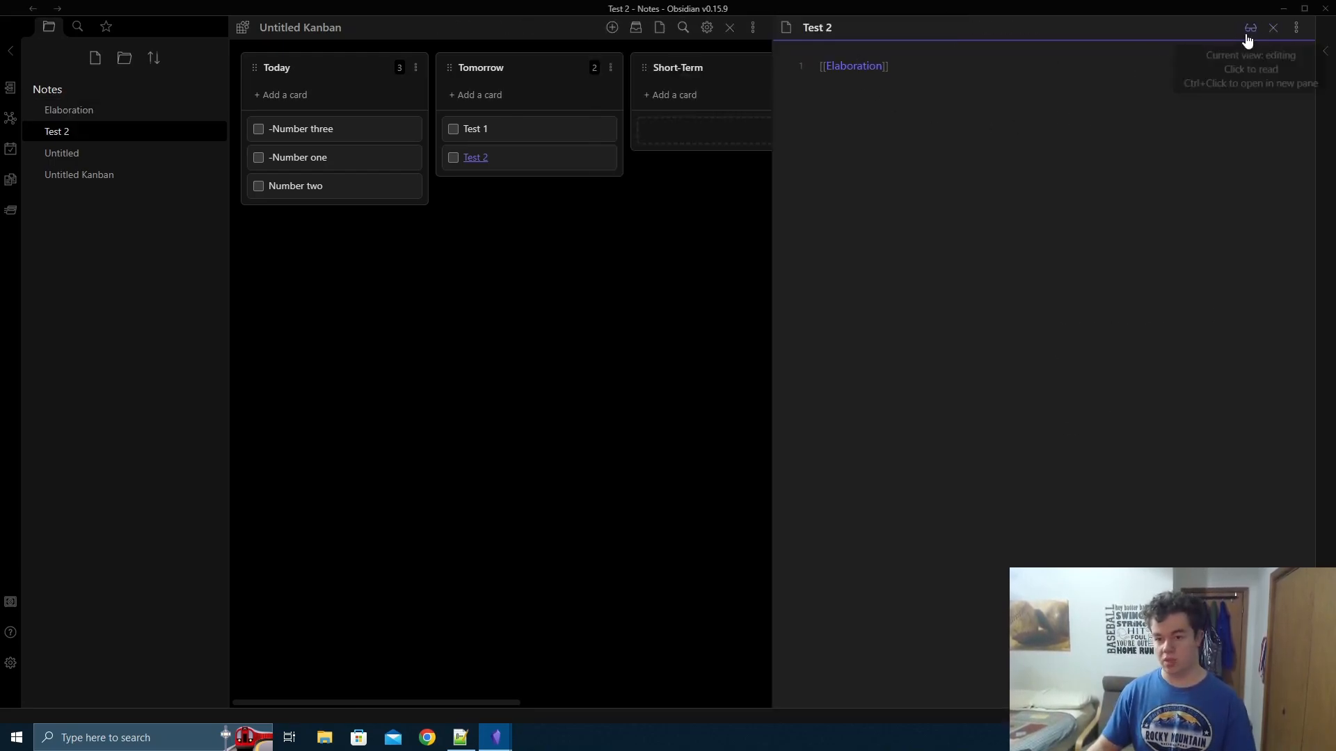
click(1272, 31)
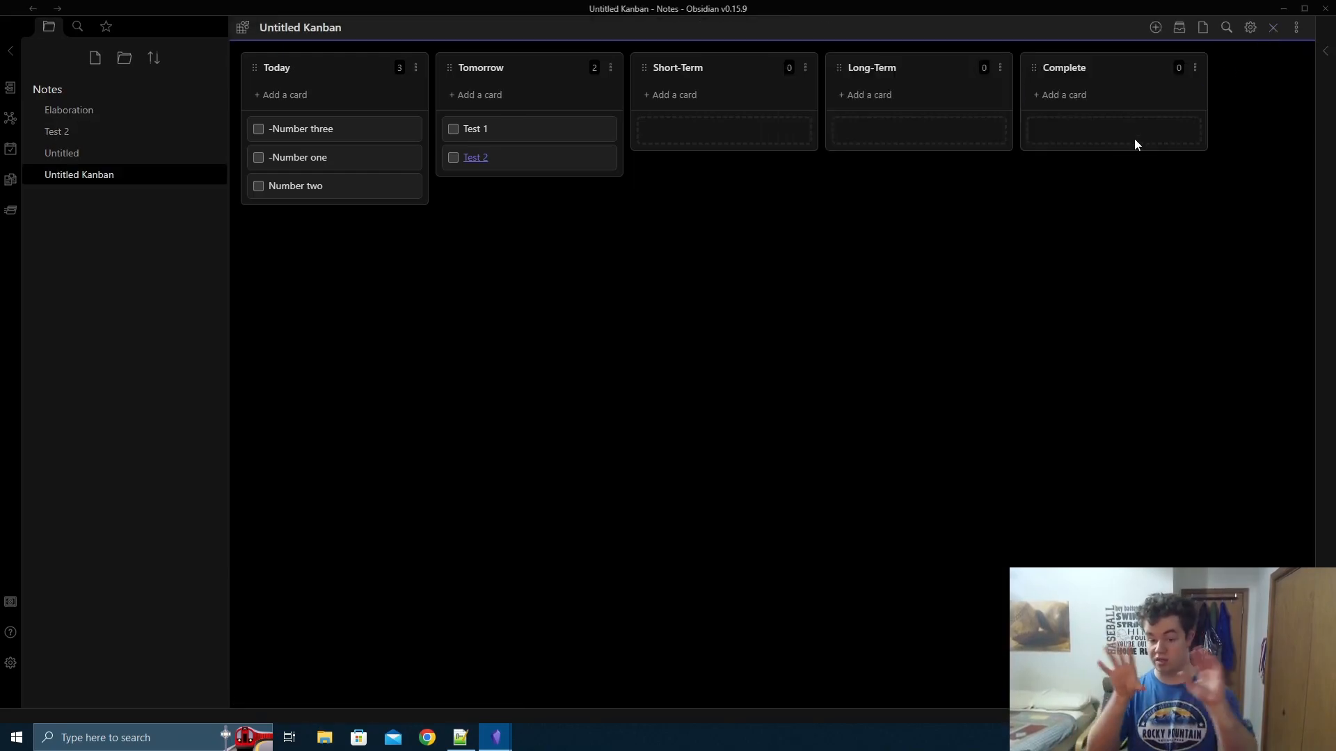
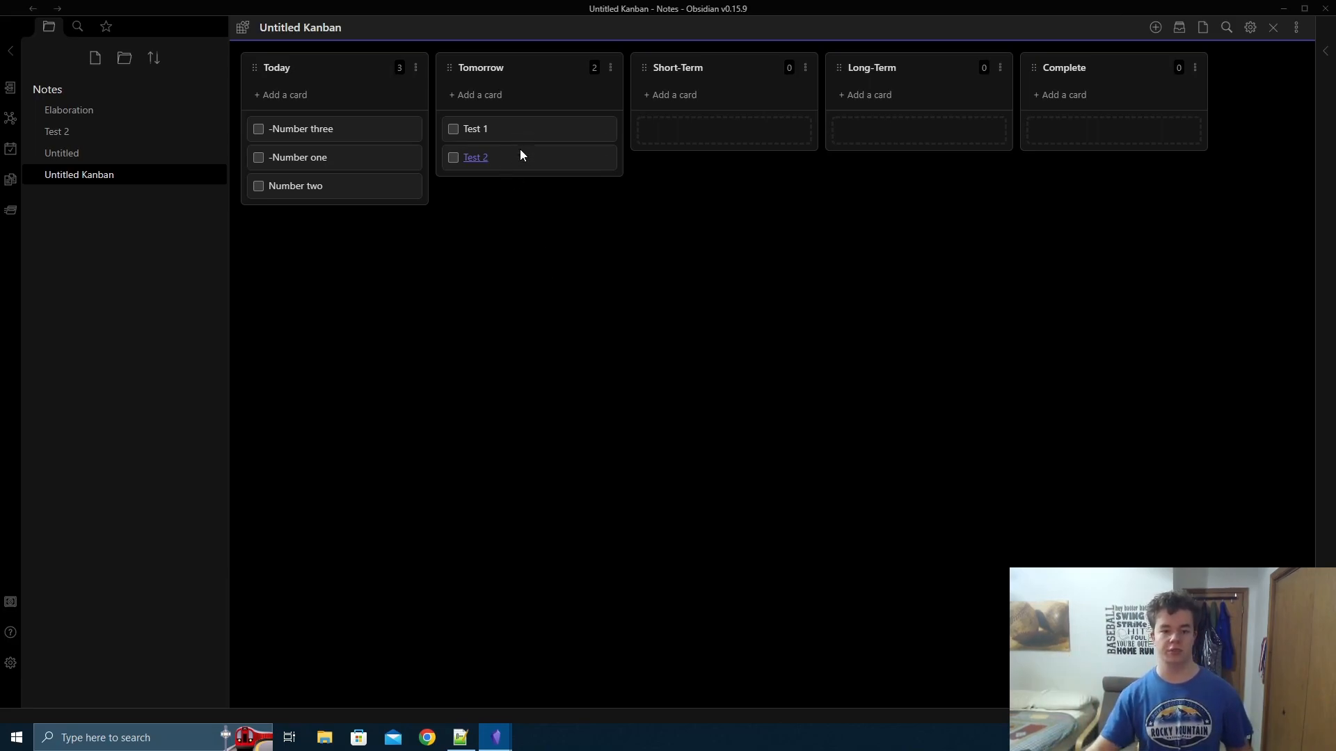
- Move "-Number one" to Long-Term, "Test 1" to Short-Term and on to Today, and "Test 2" to Today, marking both tests complete
drag(513, 133, 720, 132)
drag(300, 157, 888, 169)
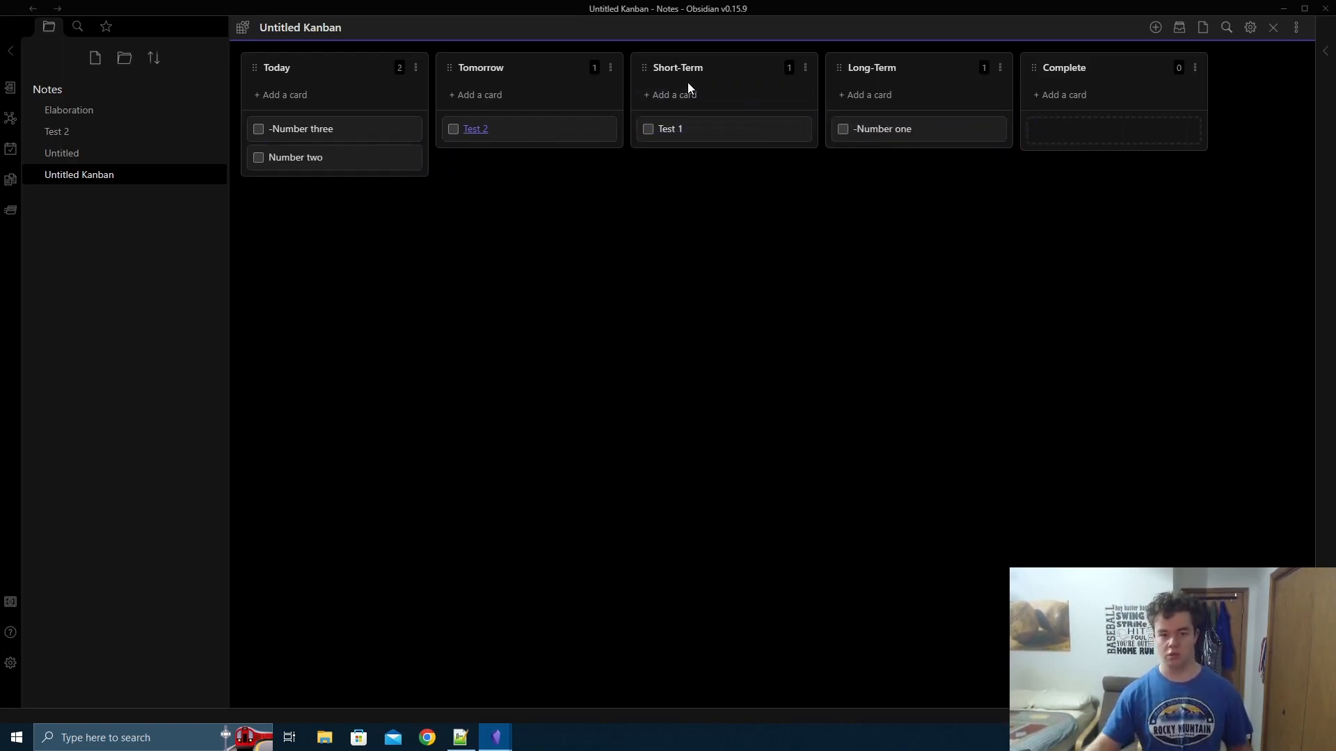
drag(712, 128, 355, 139)
drag(515, 134, 383, 161)
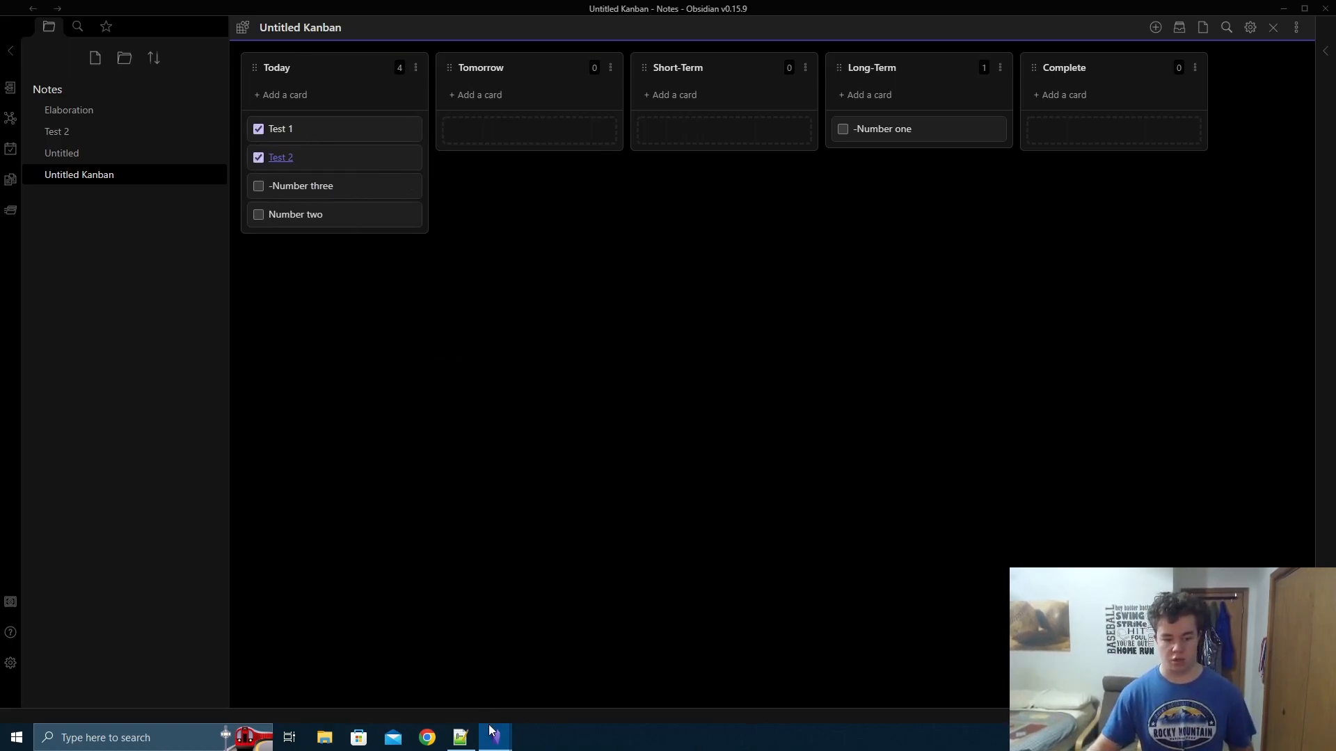
- Switch to the Main vault's To-Do board, and move the "-MyCroft" card from Short-Term to Today and back again
click(441, 673)
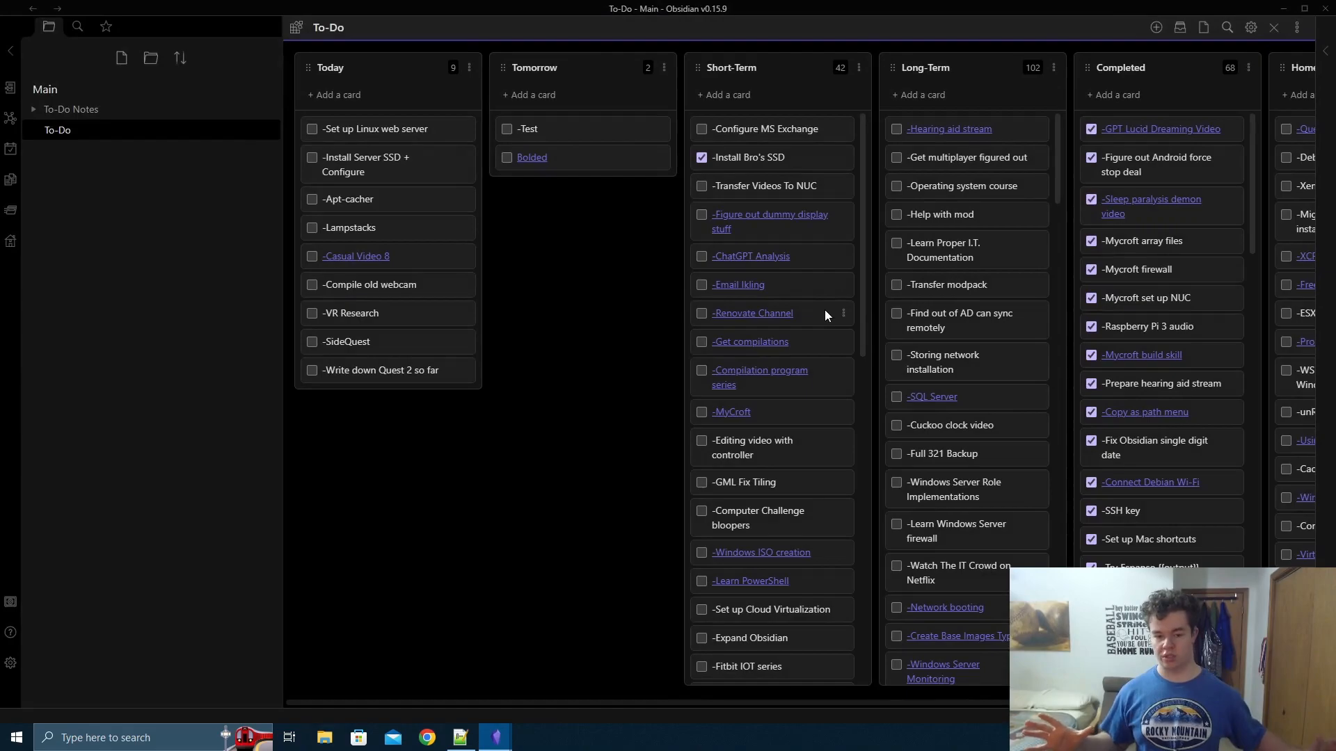
drag(800, 409, 416, 260)
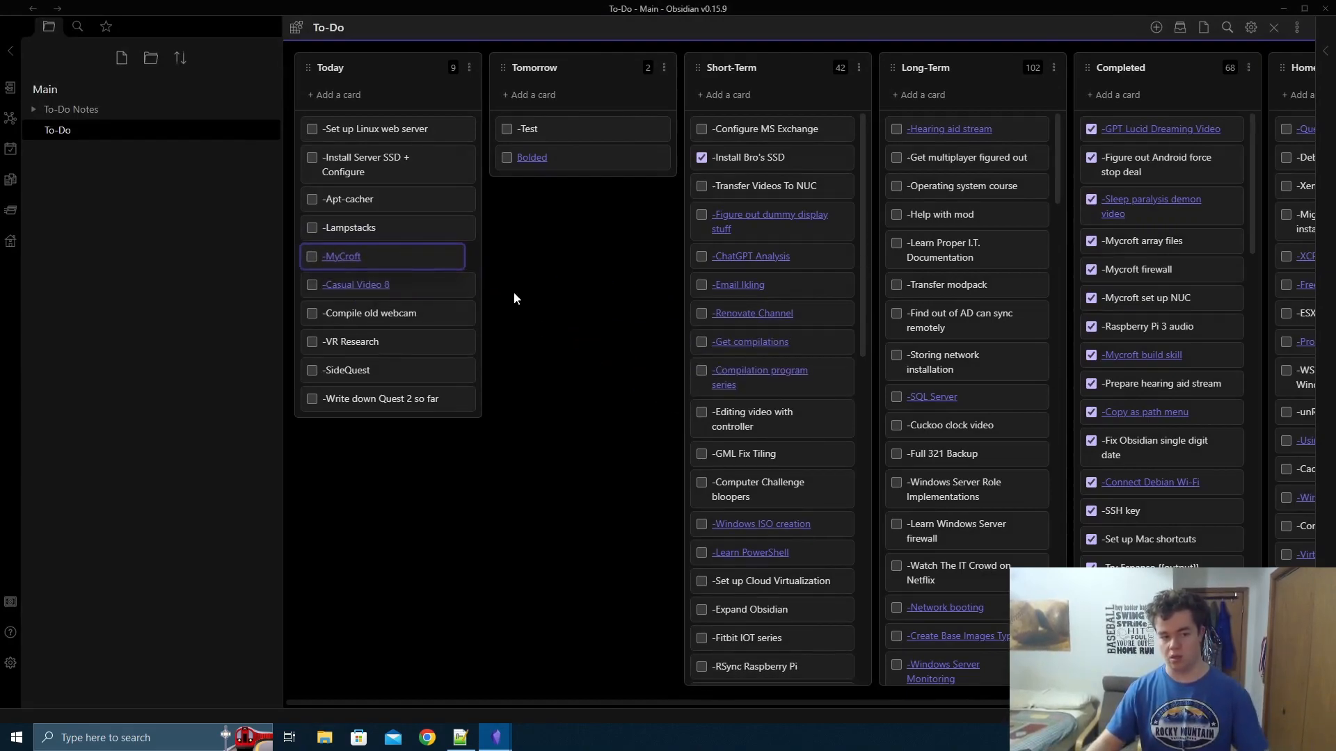
double_click(312, 255)
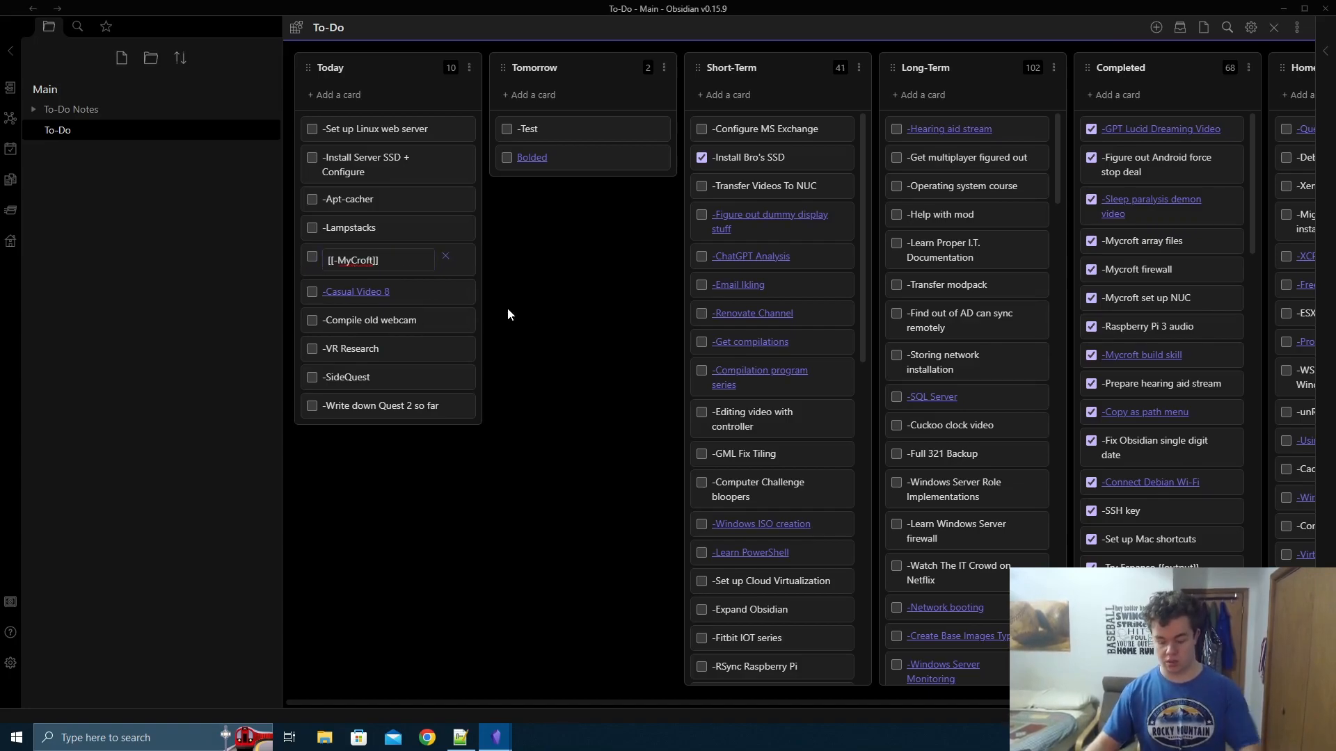
key(Return)
drag(385, 258, 686, 408)
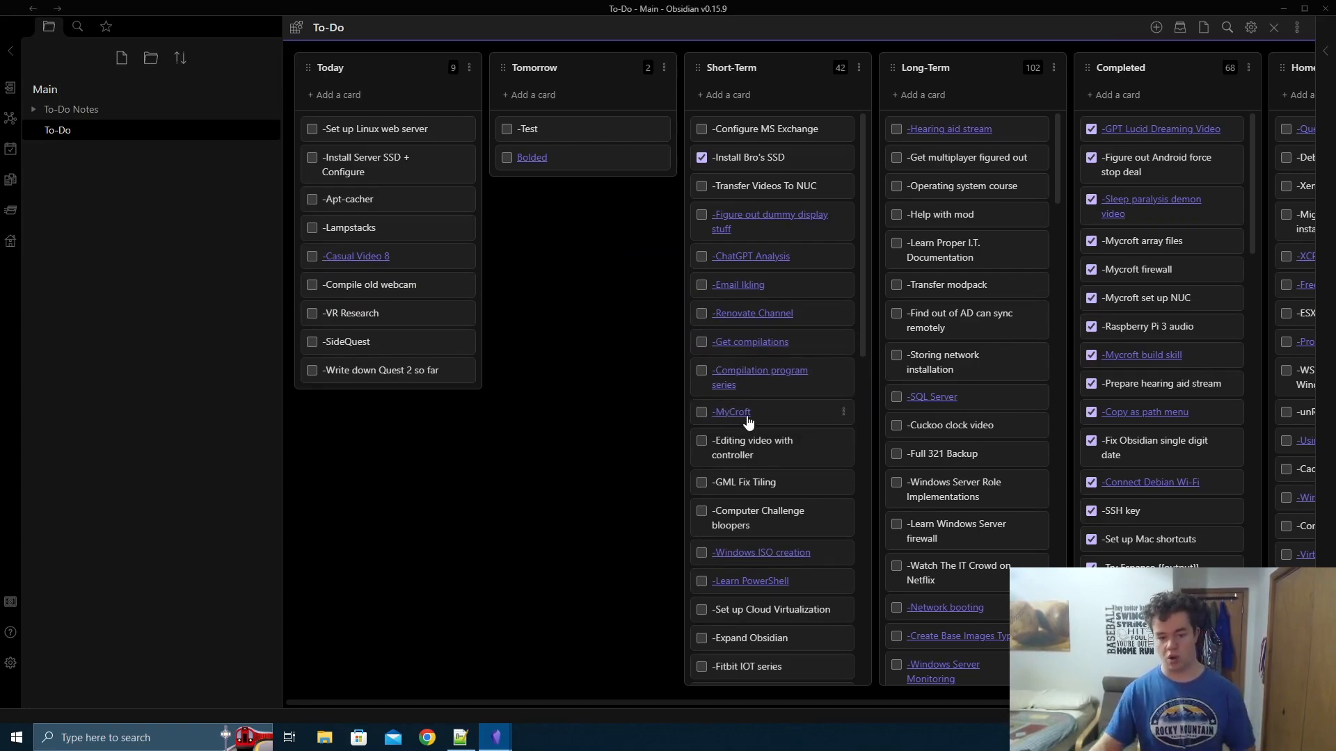
- Add the card "-Mouse support Mycroft" to the Today list of the To-Do board and return to the Notes vault
click(338, 95)
text(-Mouse support Mycroft)
key(Return)
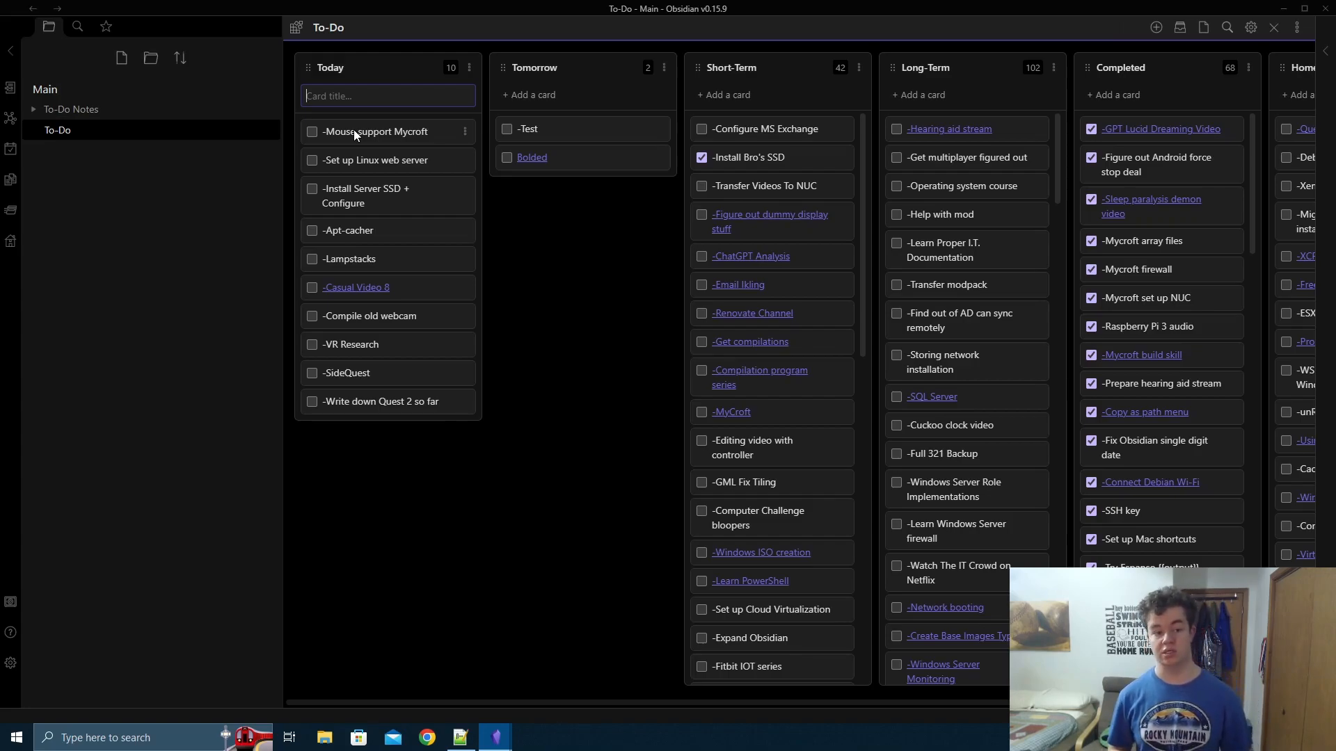
click(548, 247)
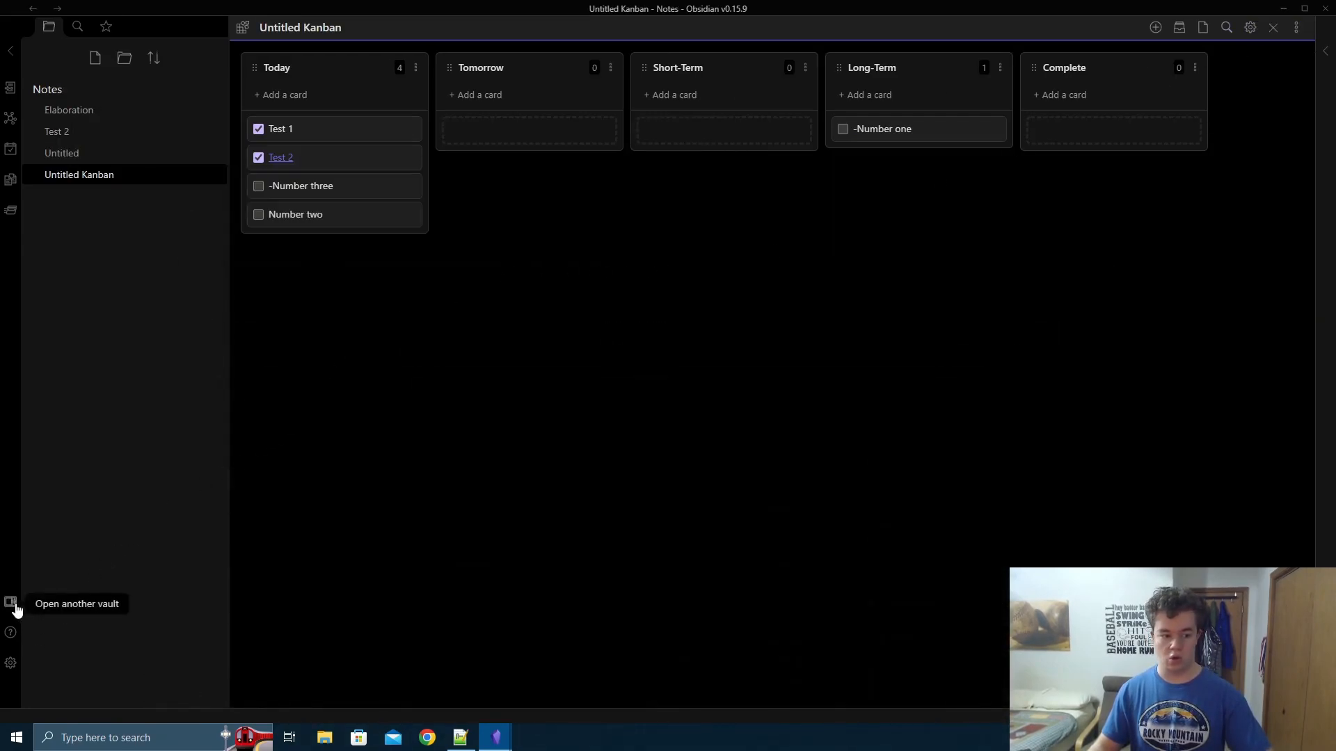
click(10, 663)
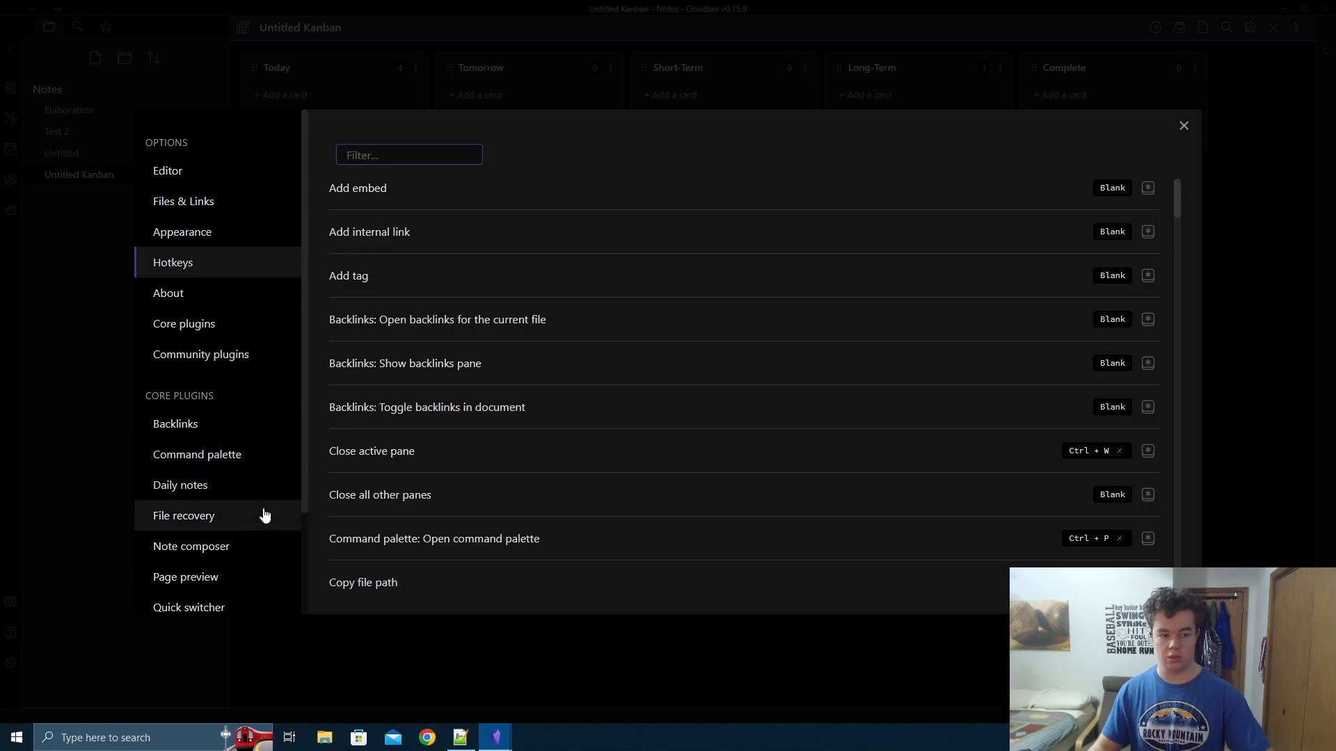
scroll(208, 498, down, 2)
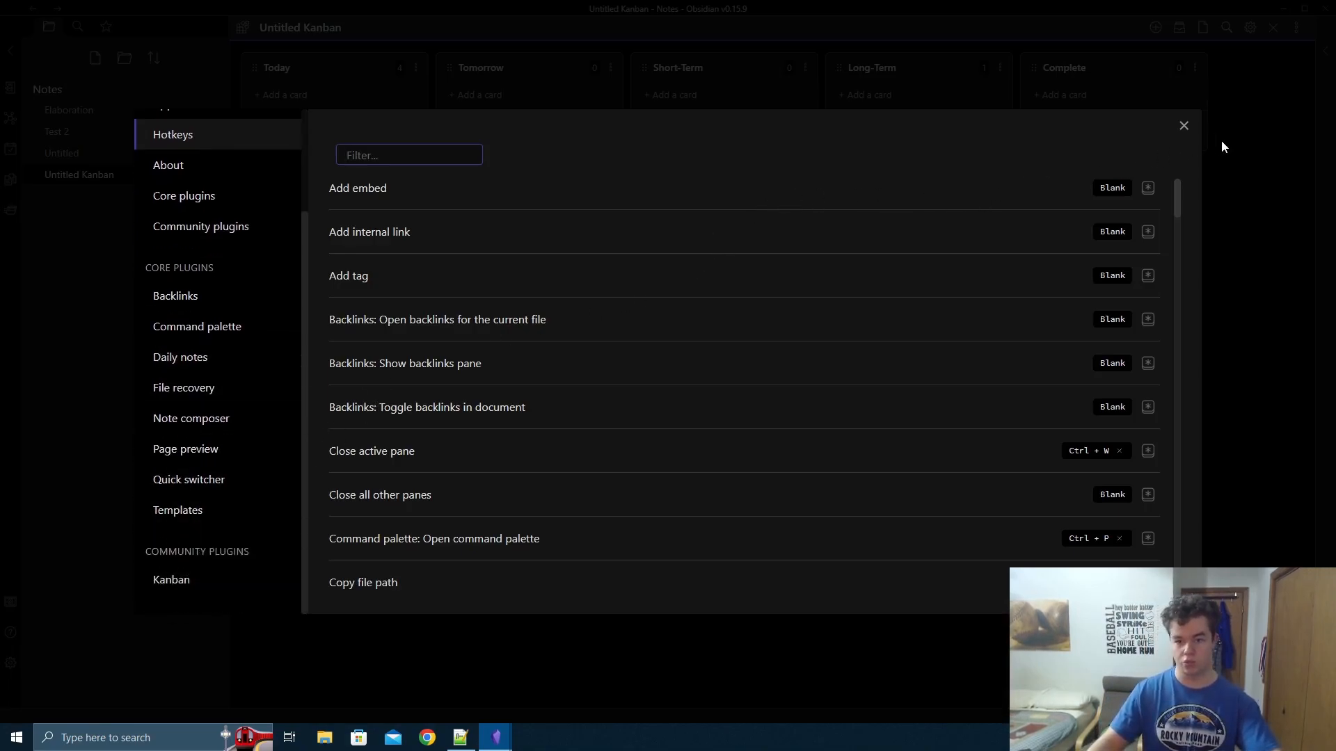
click(1184, 126)
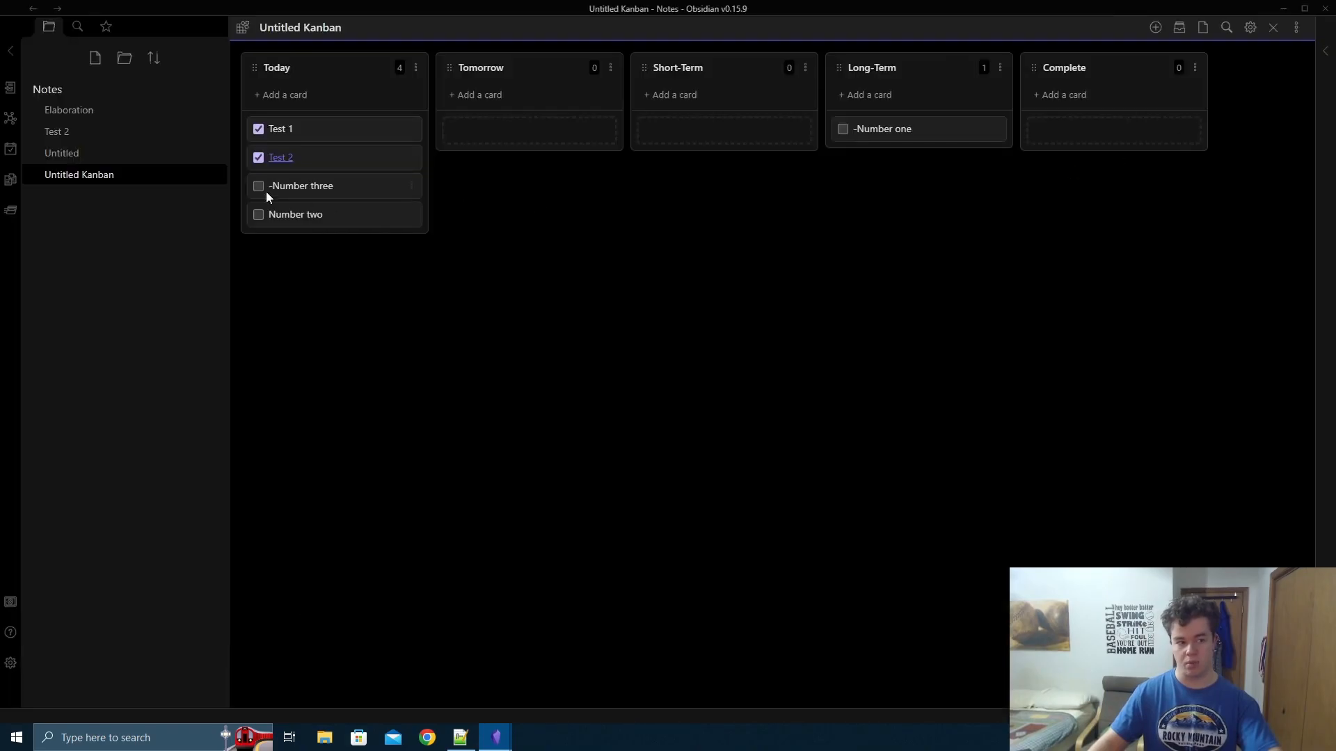
- Rename the Untitled Kanban board in the Notes vault as "To-Do List"
right_click(96, 183)
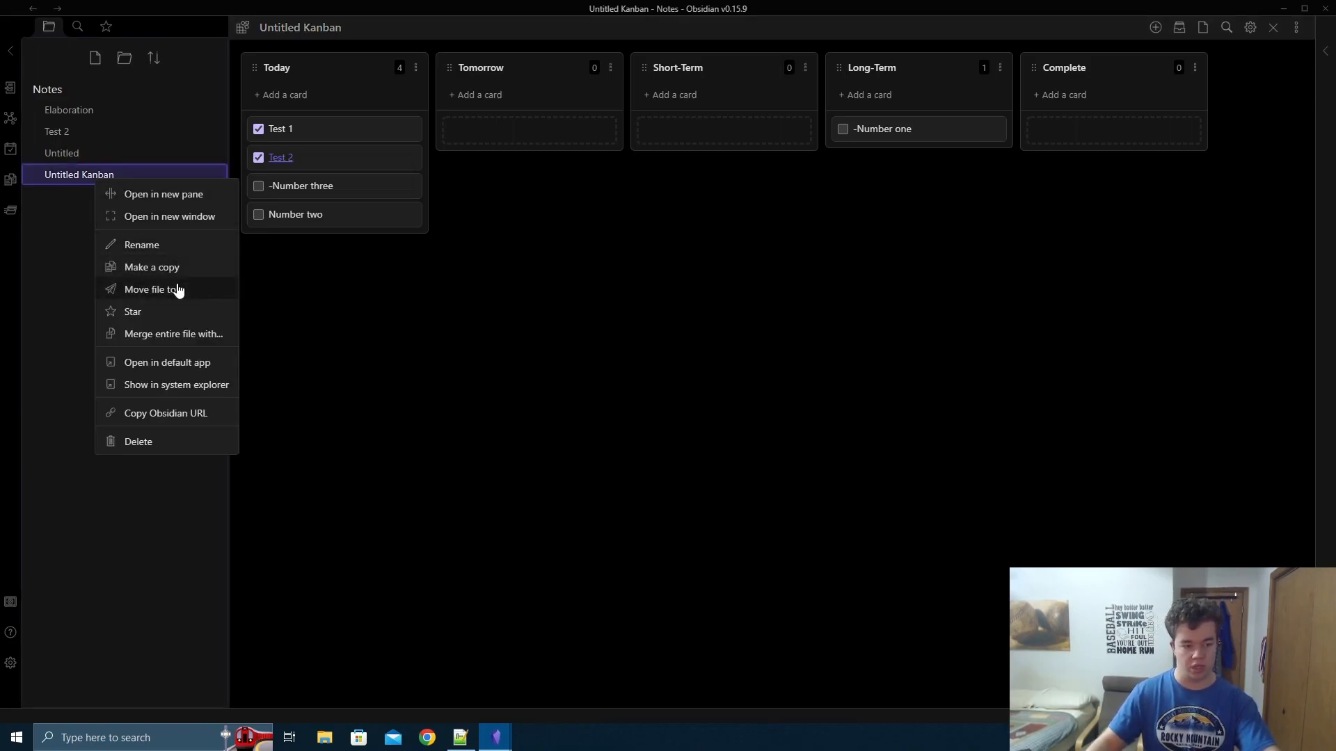
click(160, 245)
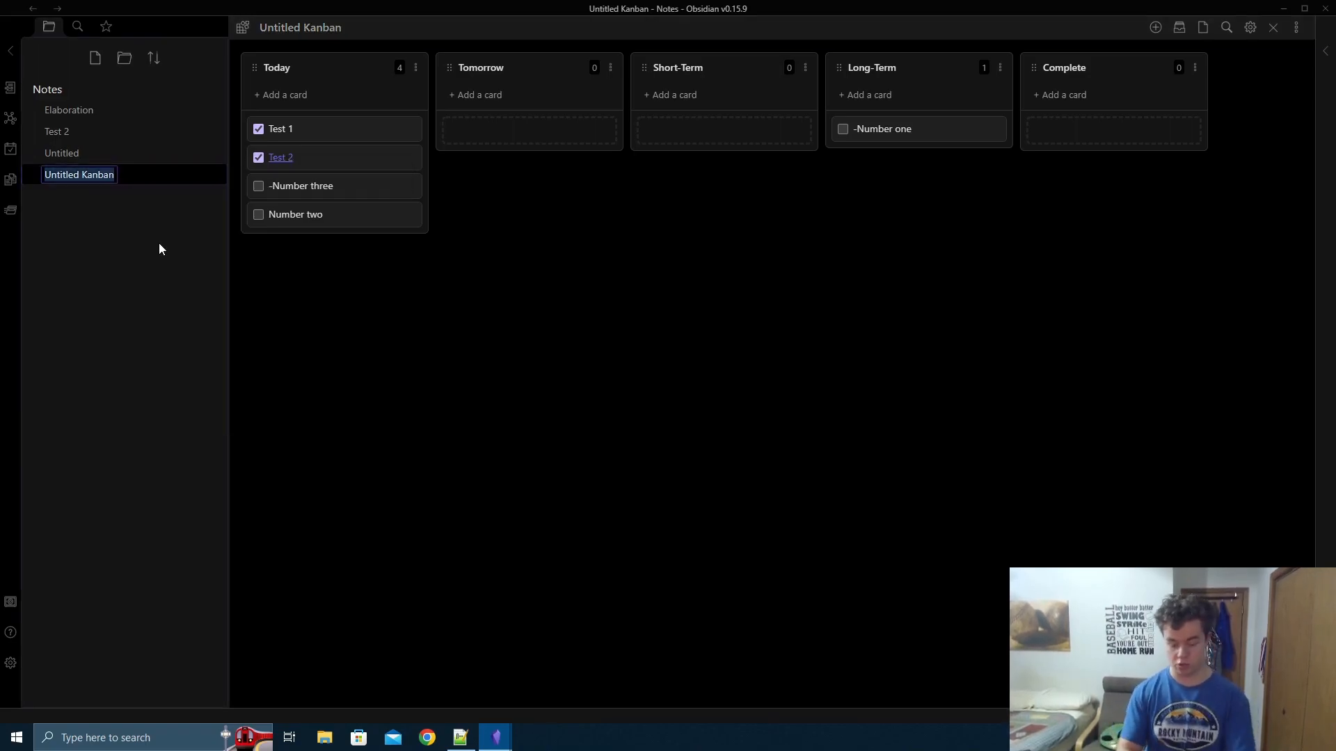
text(To-Do List)
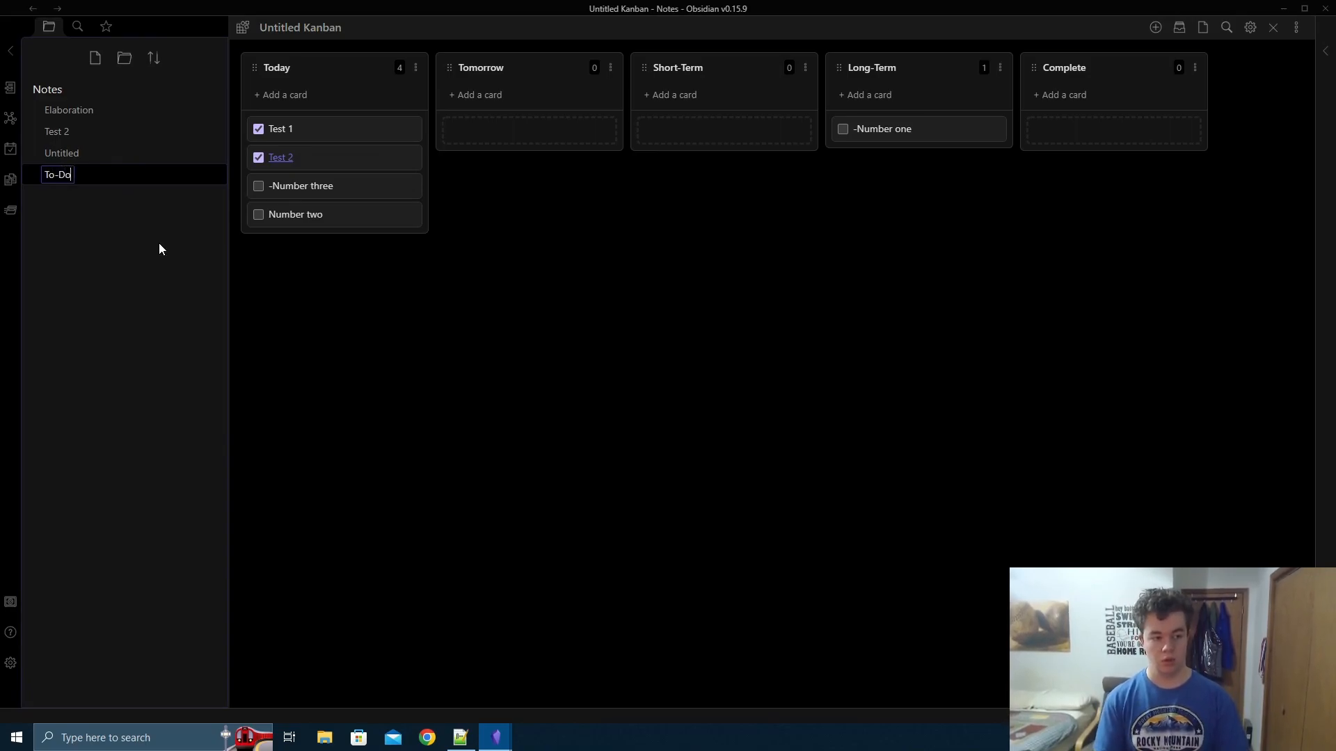
key(Return)
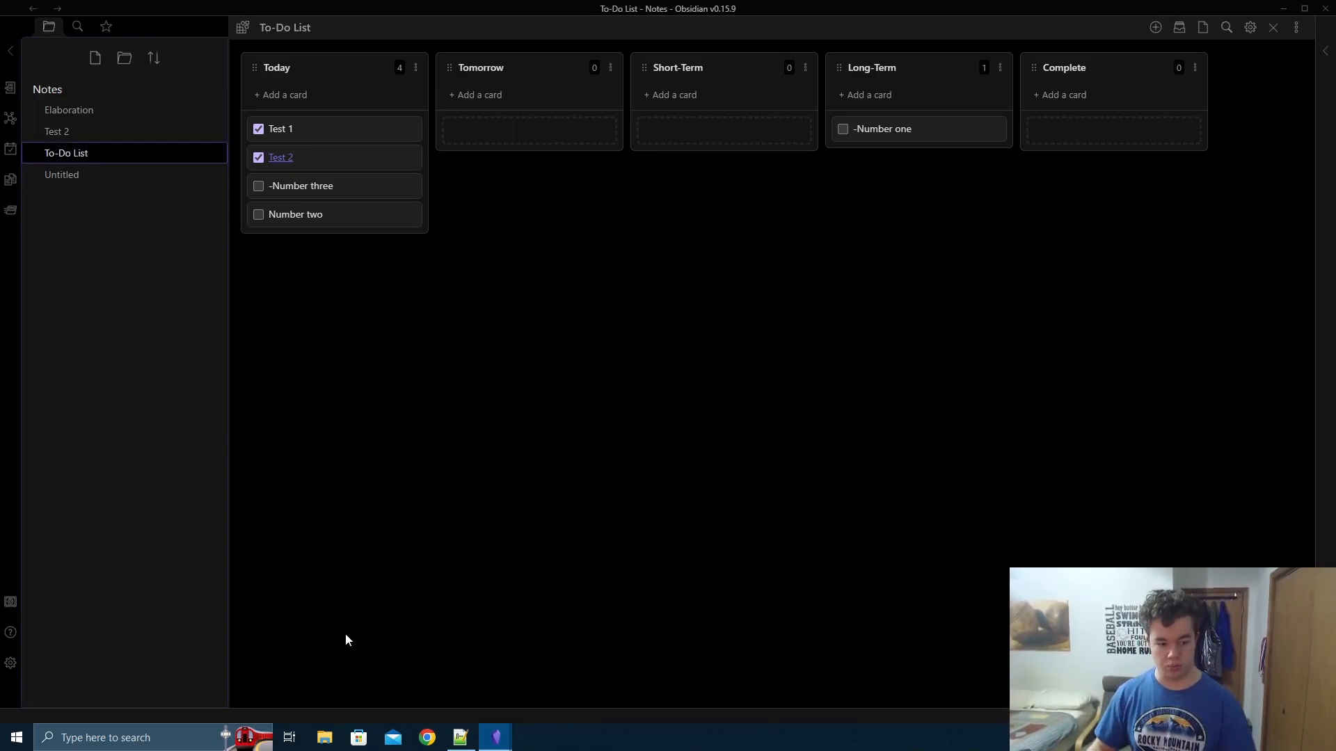
- Switch to the Main vault, choose To-Do as the startup note in the Homepage plugin settings, and return to the Notes vault's board
click(10, 663)
mouse_move(495, 739)
click(443, 679)
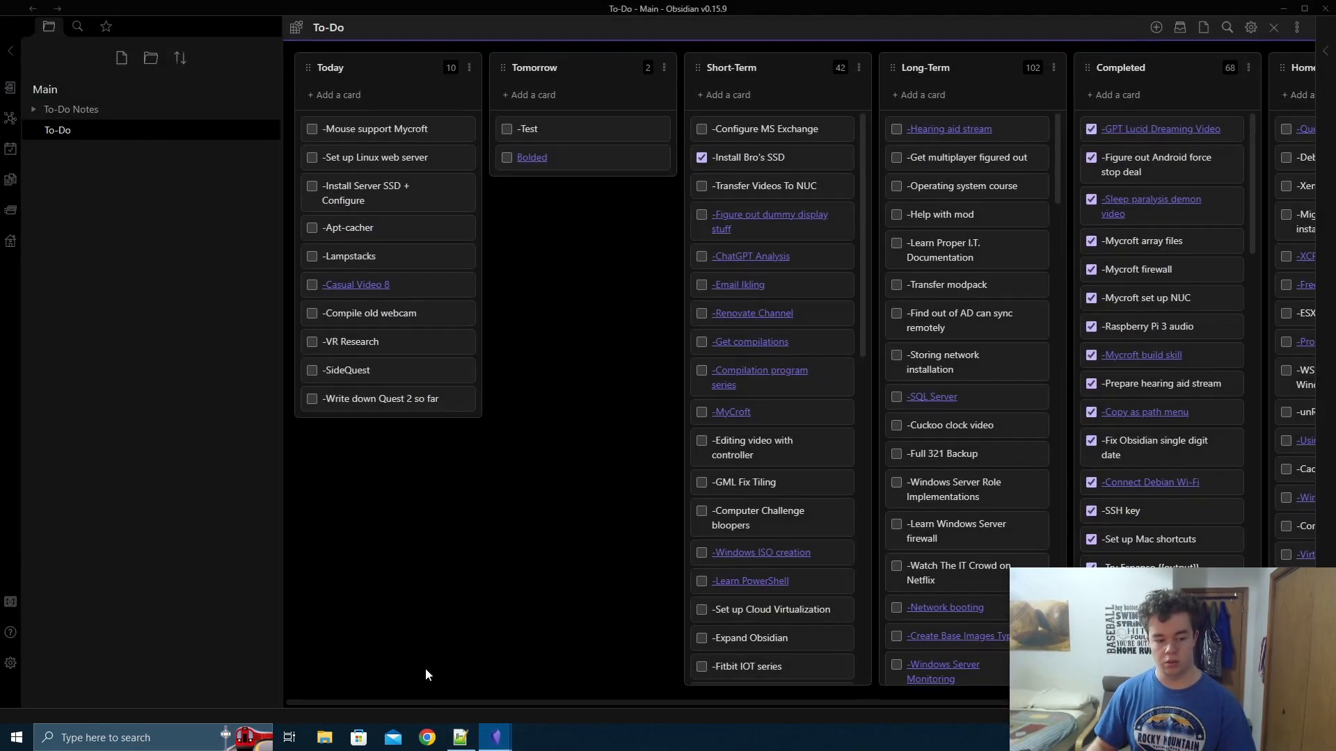
click(13, 665)
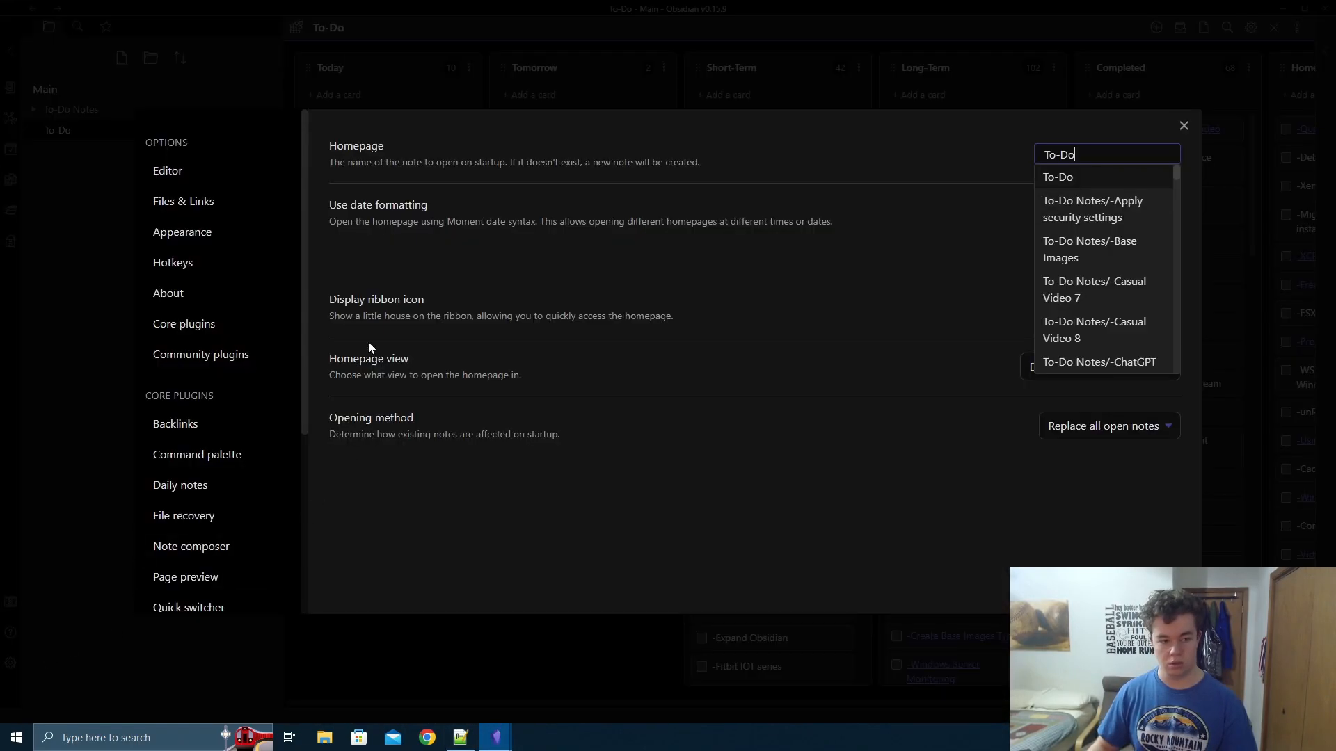
scroll(263, 438, down, 4)
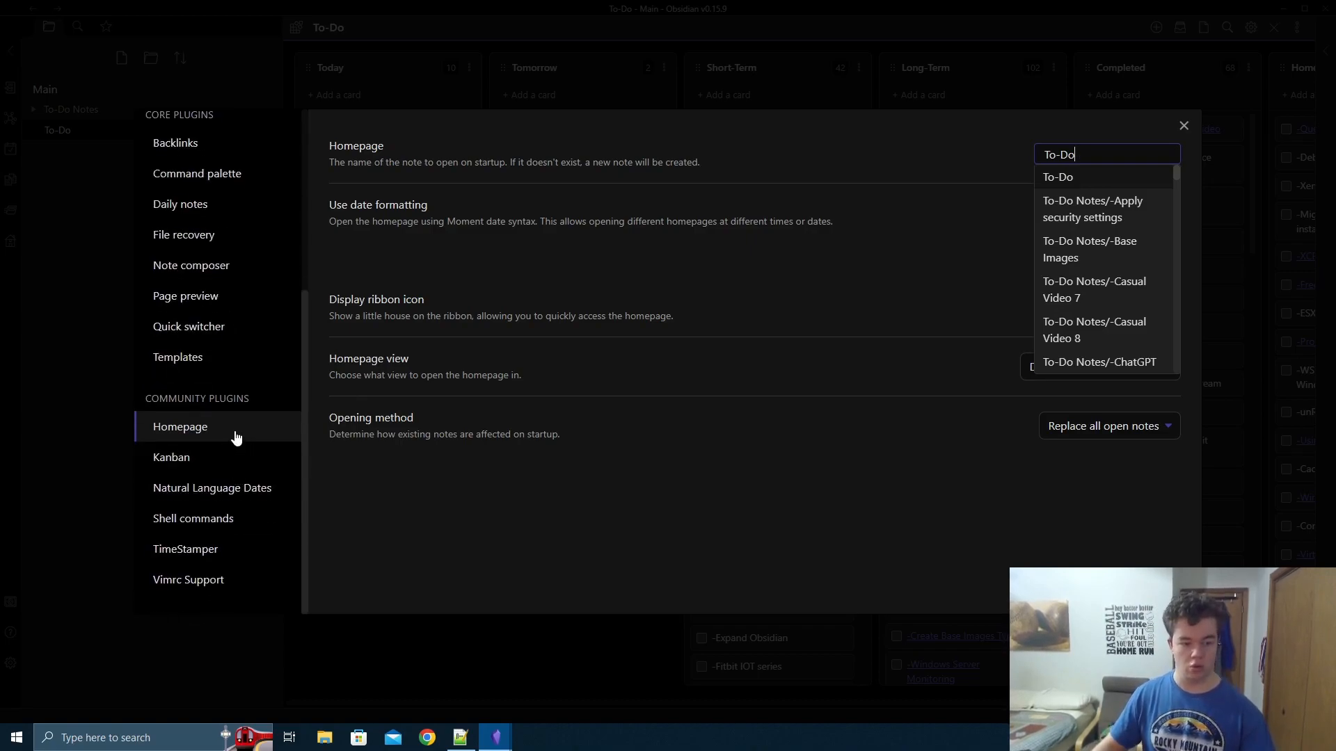
click(240, 437)
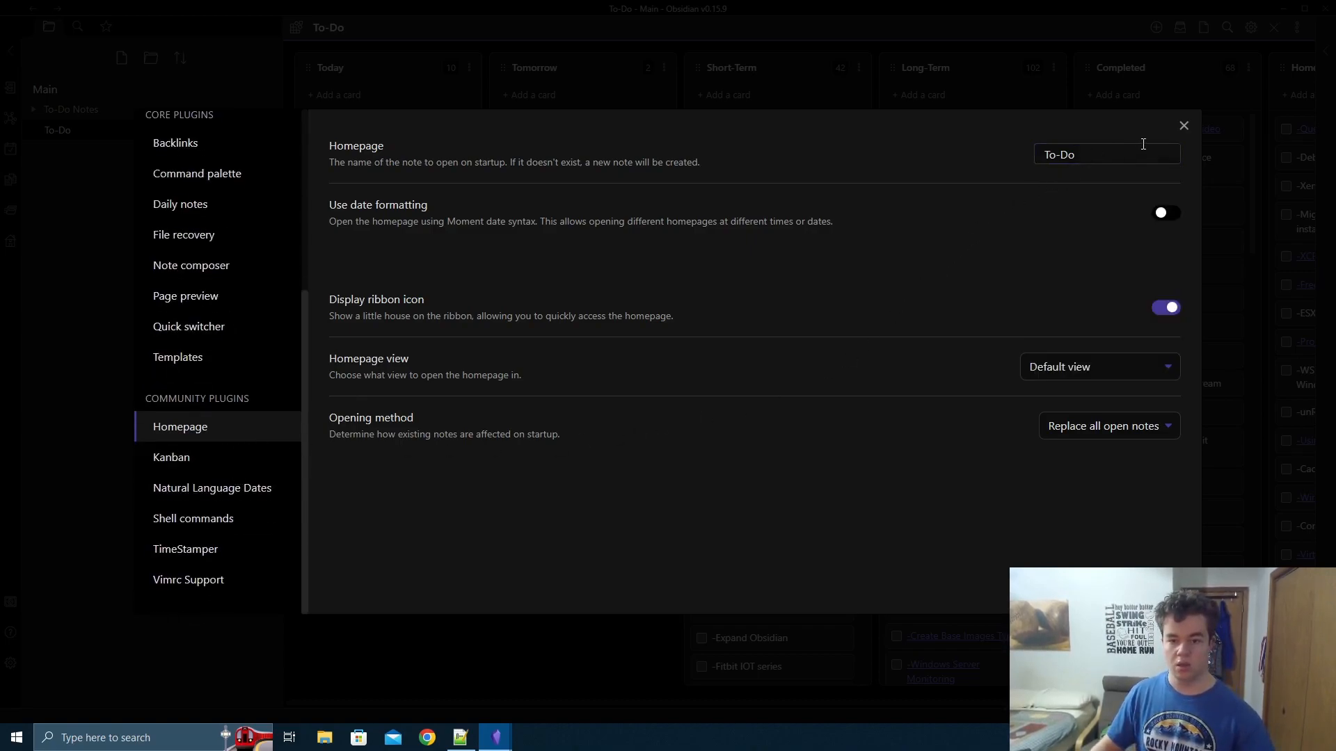
click(1124, 155)
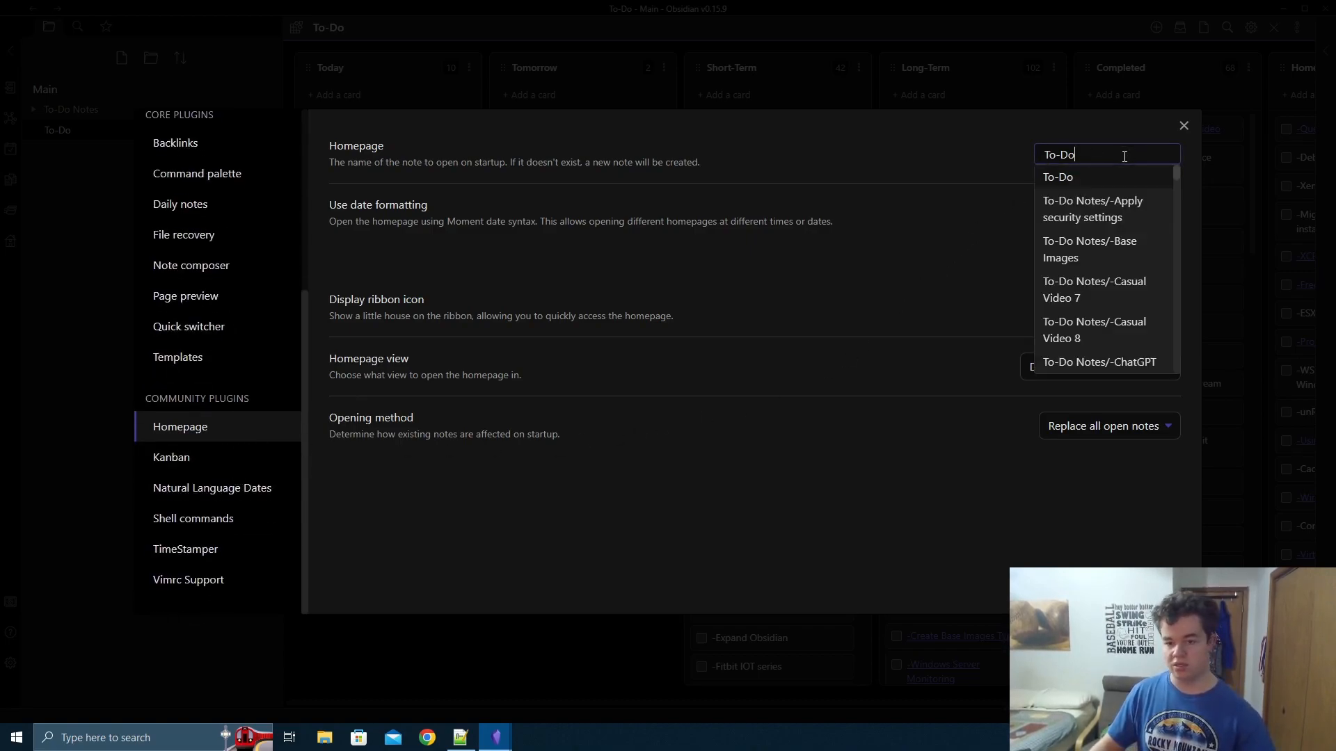
click(1095, 178)
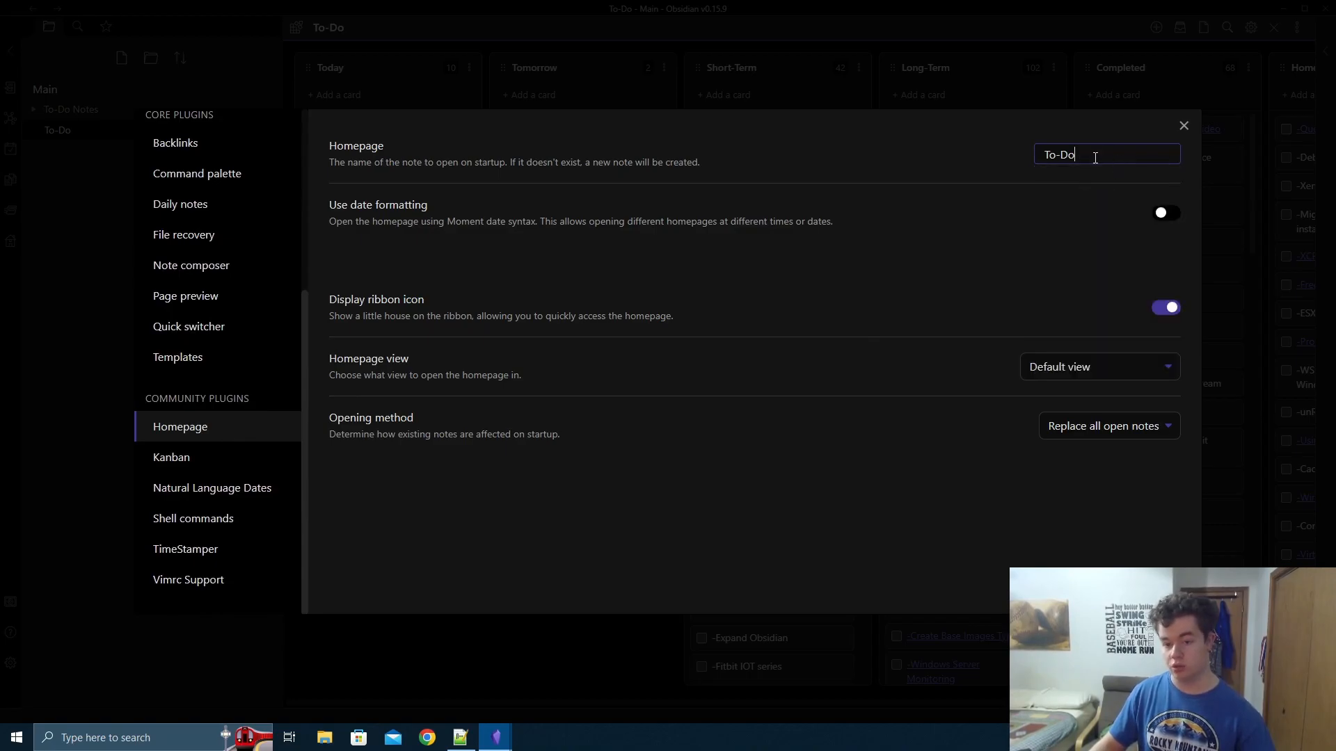
click(1183, 125)
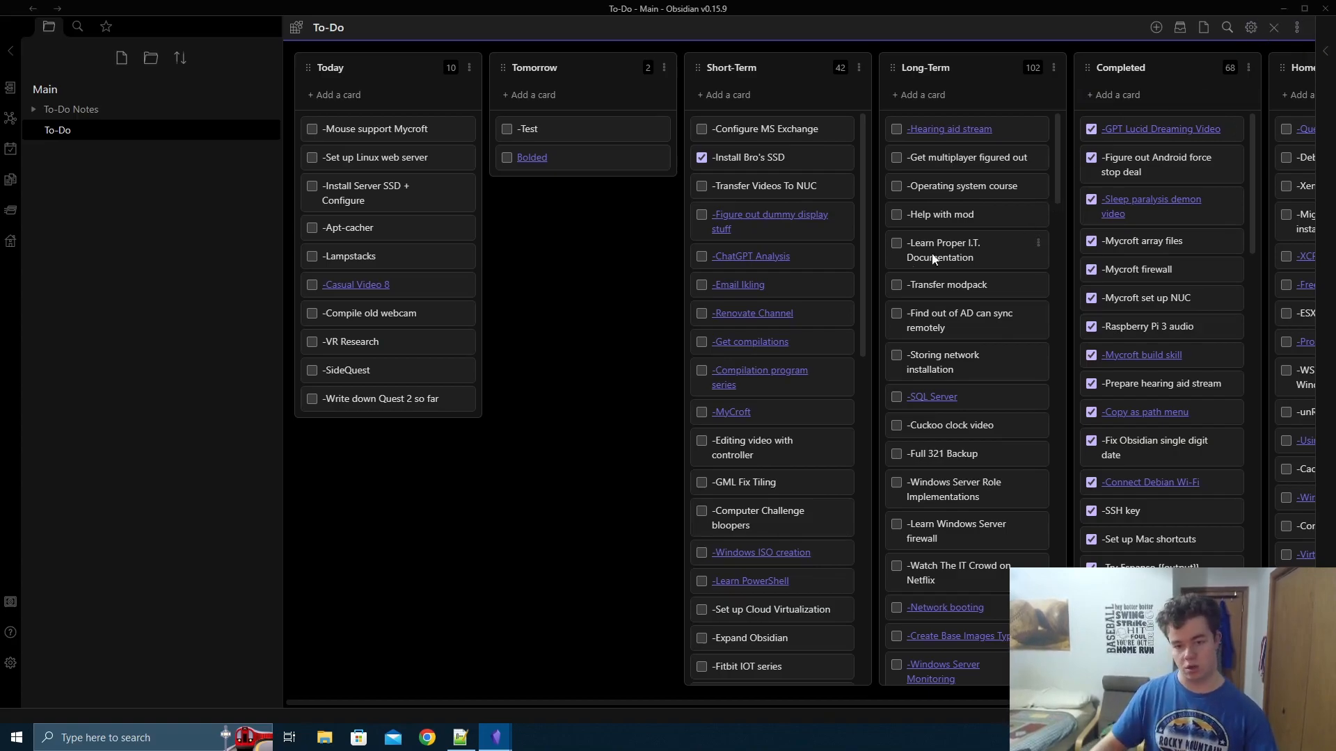
click(1283, 18)
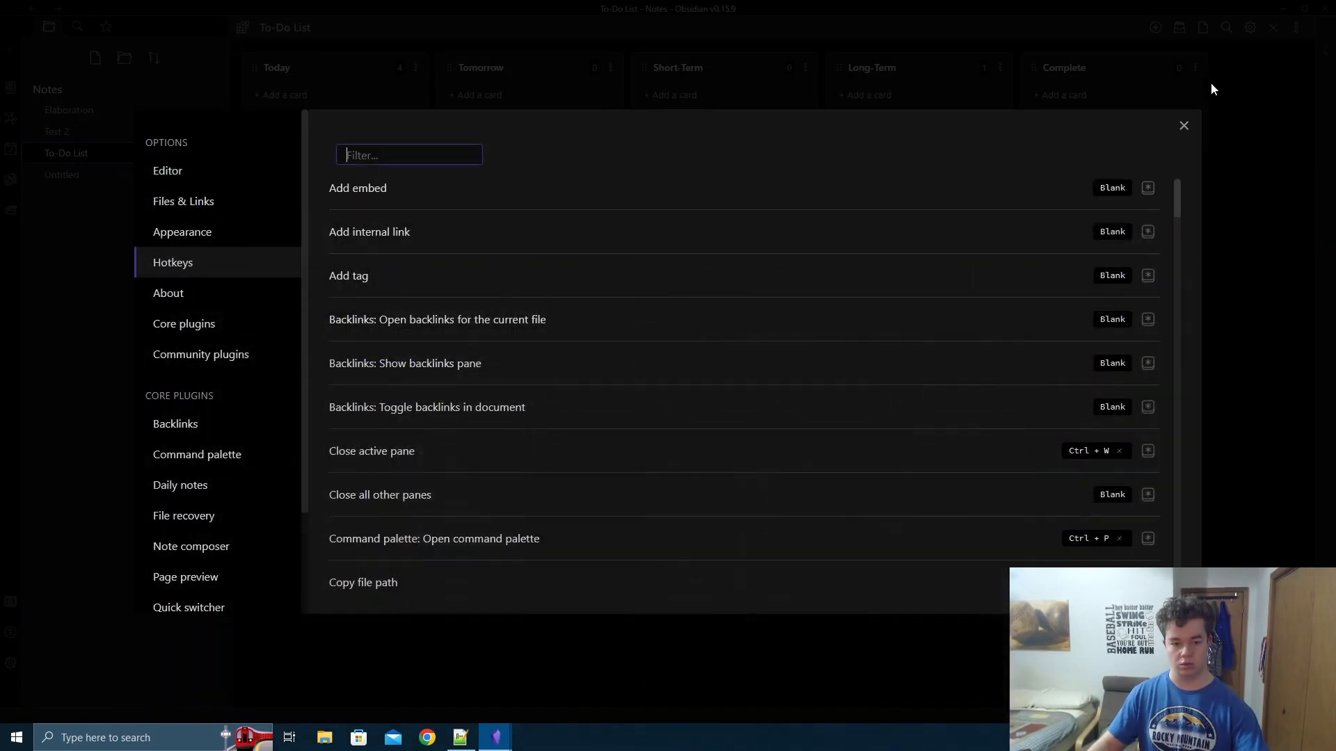
click(1184, 127)
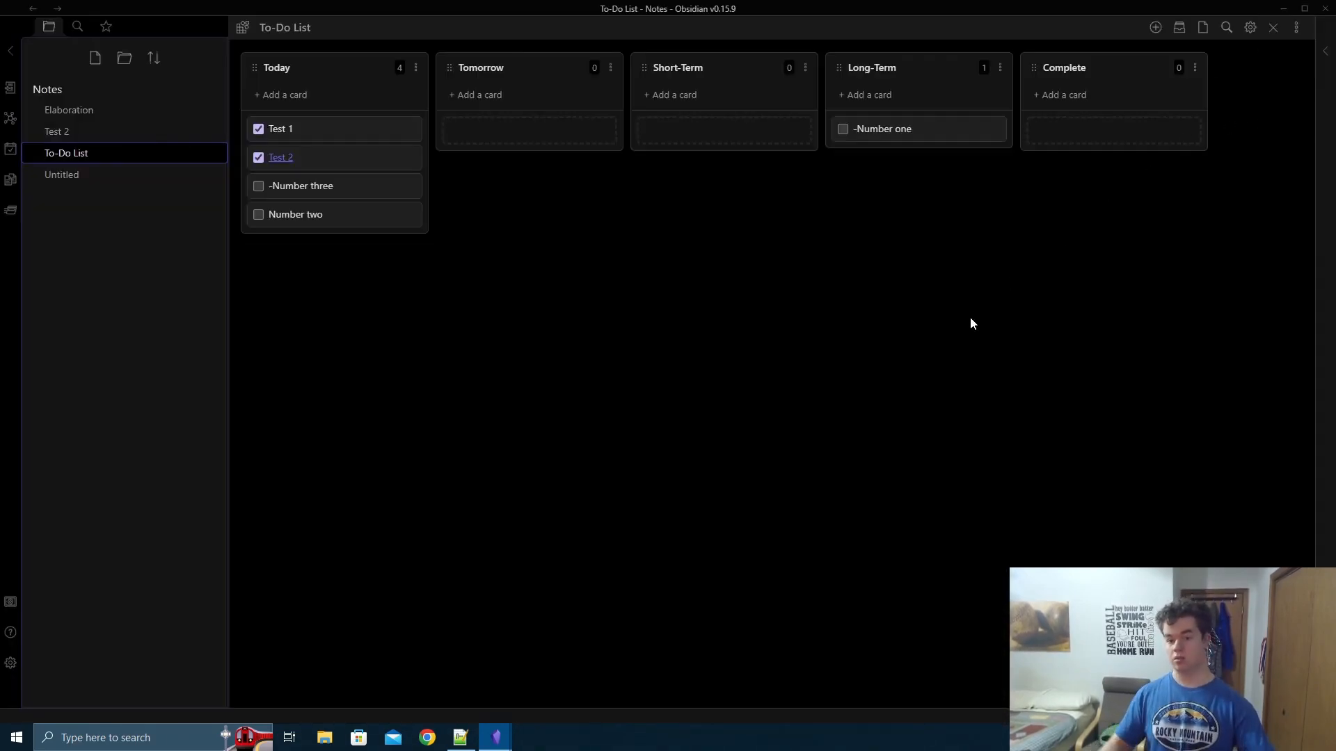